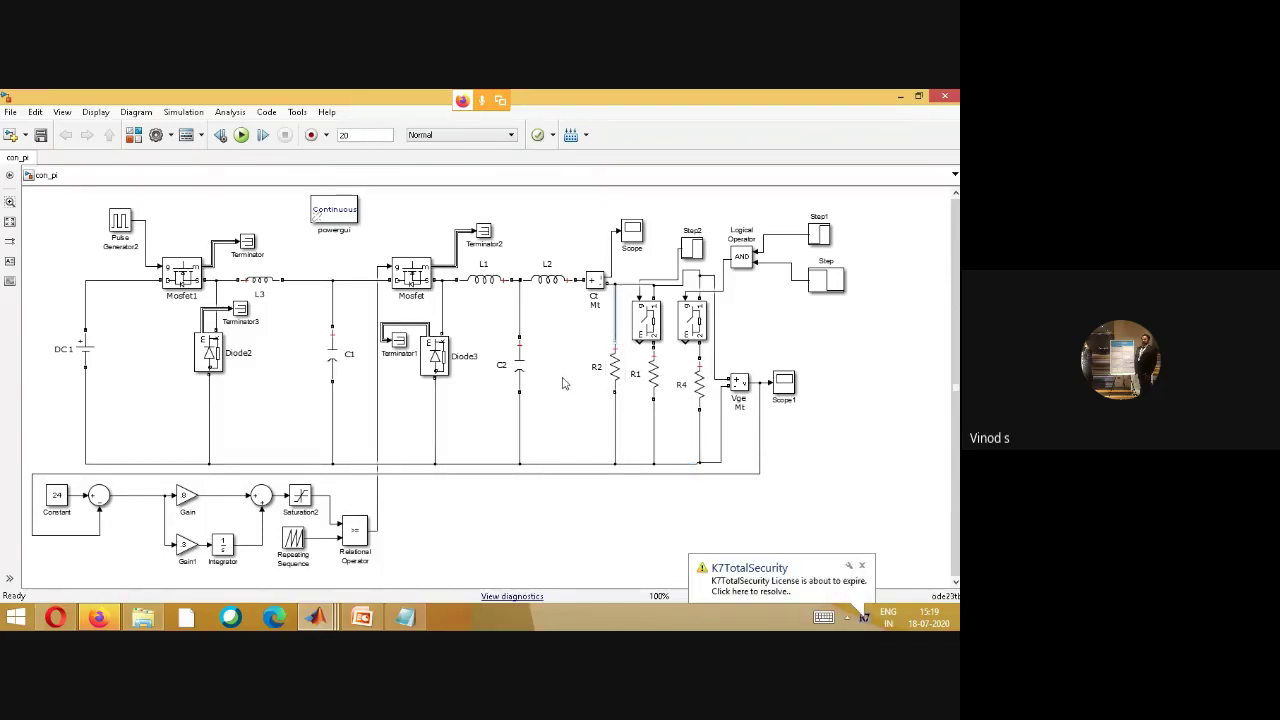
- Check the resistance of load resistor R2 and the step settings of source block Step2
{"action": "left_click", "coordinate": [612, 378]}
{"action": "double_click", "coordinate": [614, 378]}
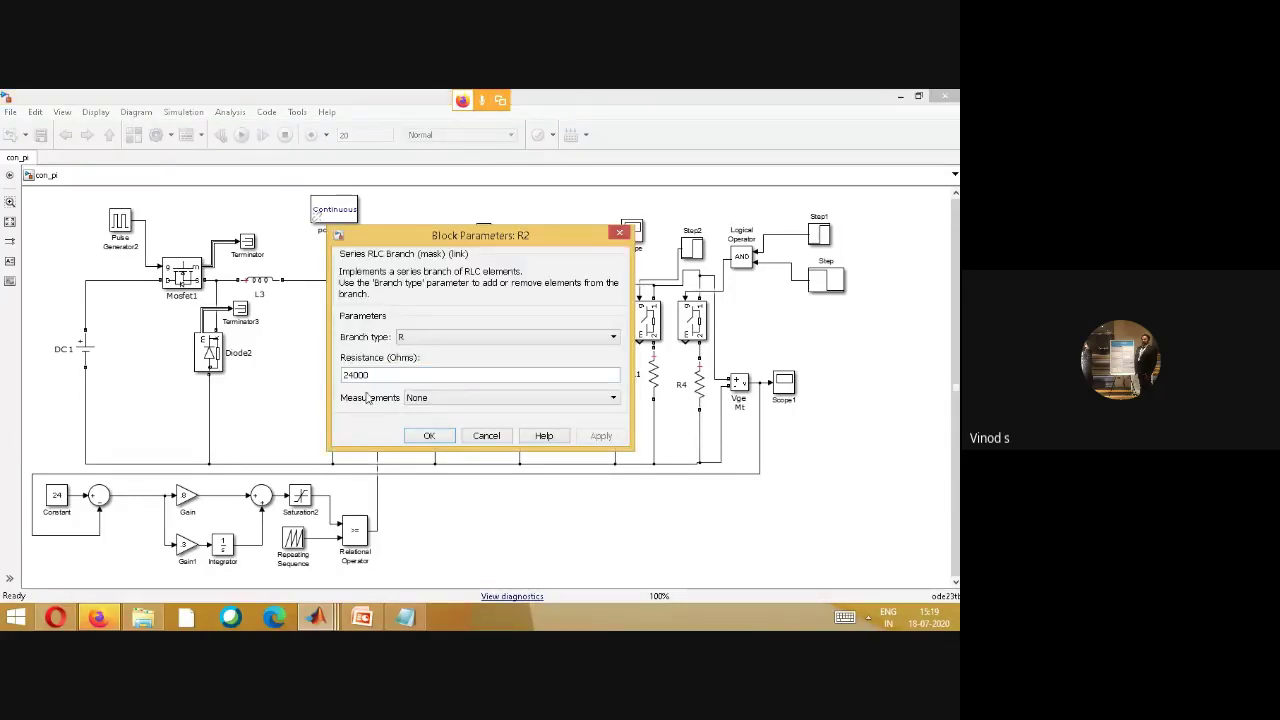
{"action": "left_click", "coordinate": [422, 436]}
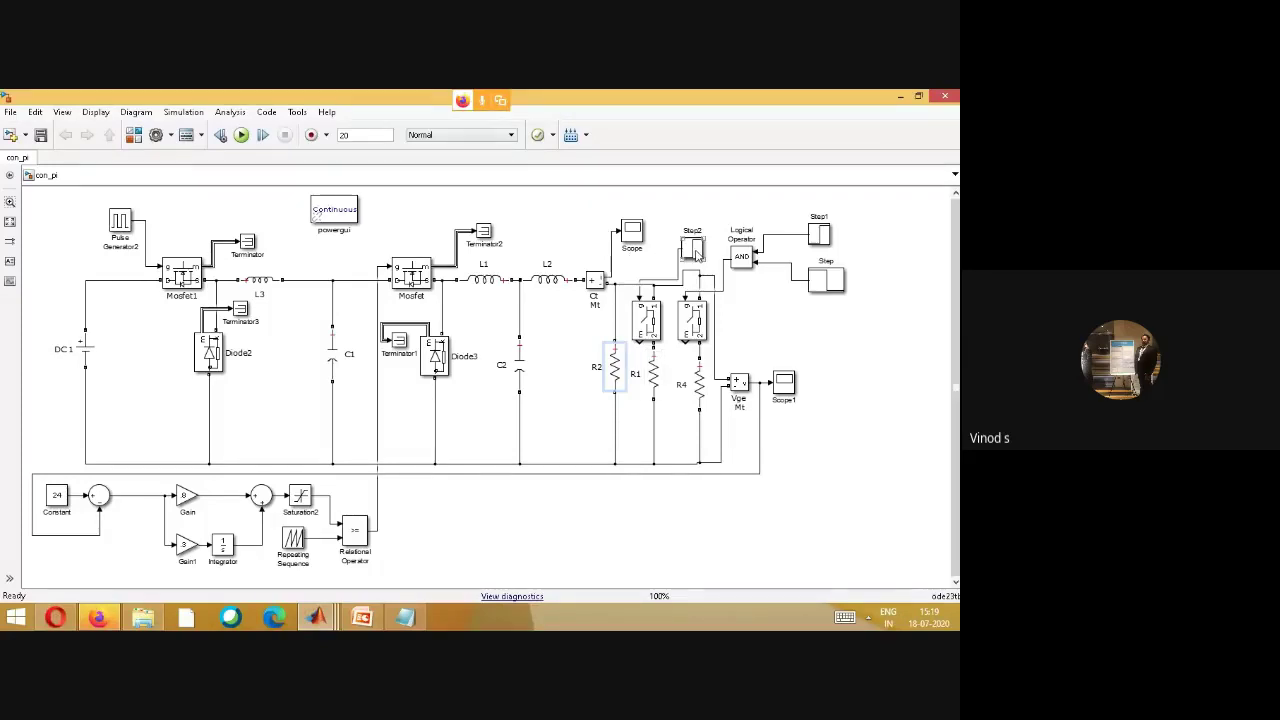
{"action": "double_click", "coordinate": [695, 250]}
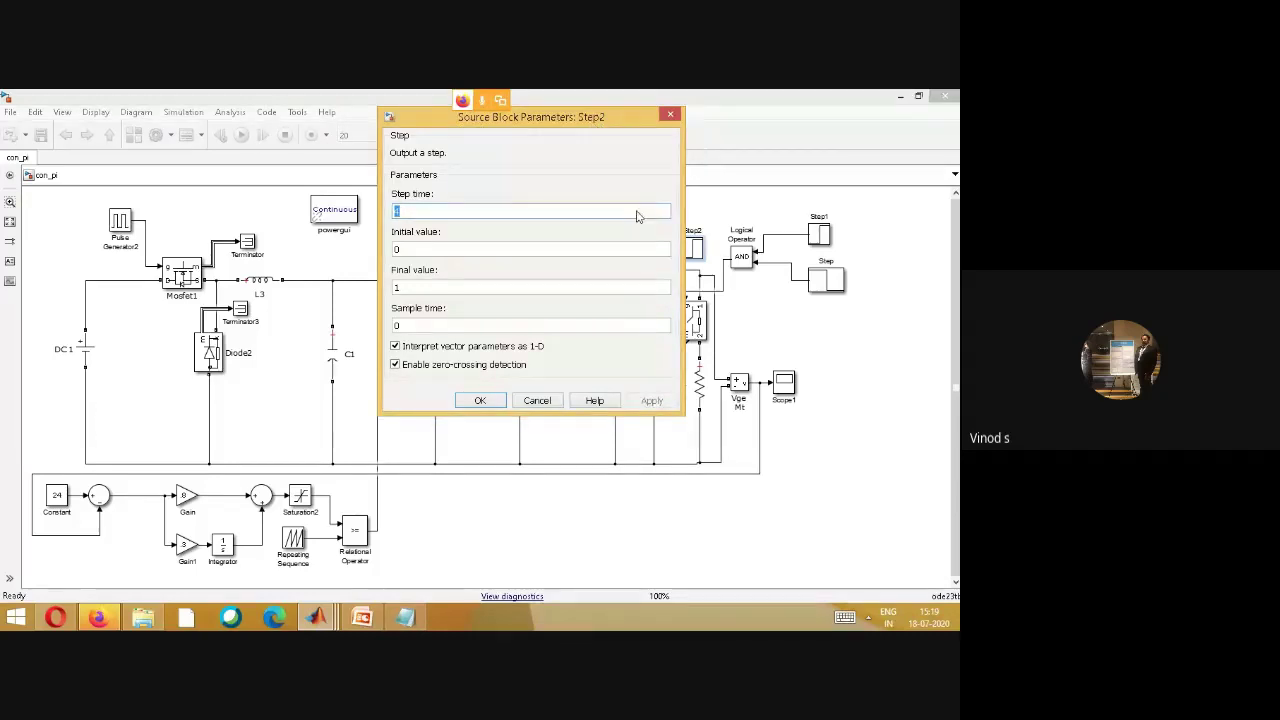
{"action": "left_click", "coordinate": [477, 402]}
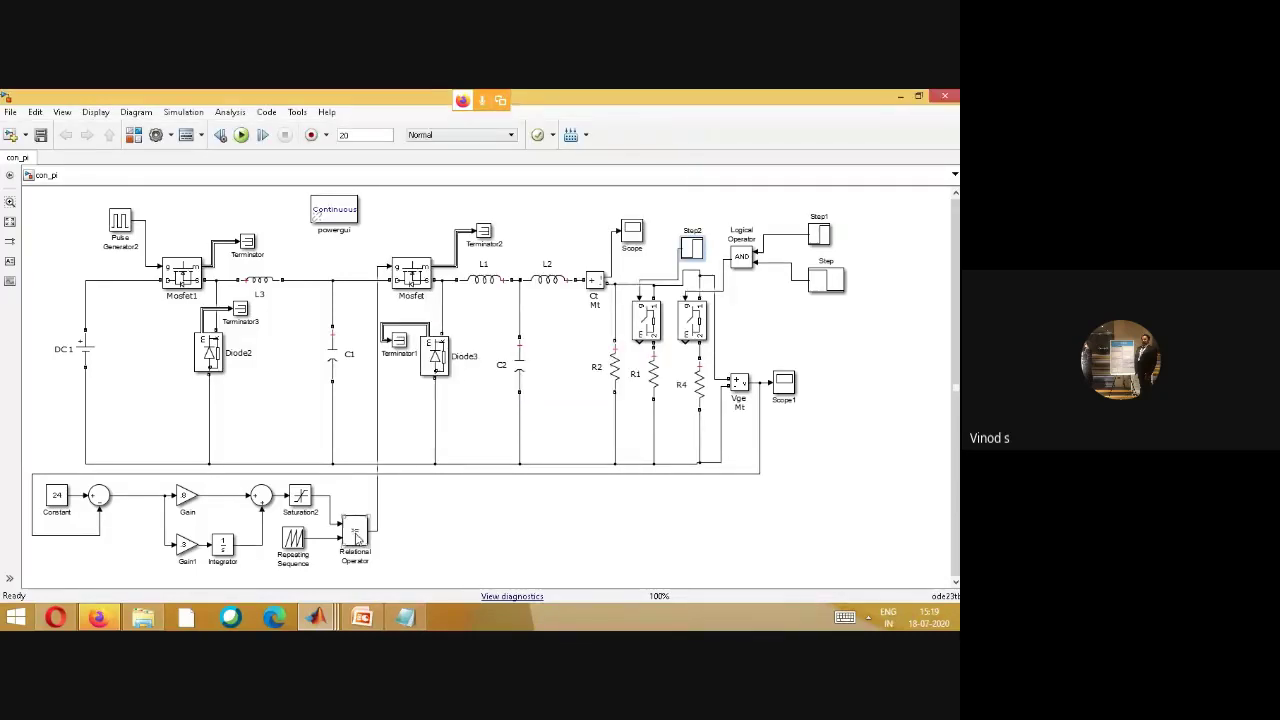
- Find the Step block in the Sources library of the Simulink Library Browser
{"action": "mouse_move", "coordinate": [315, 620]}
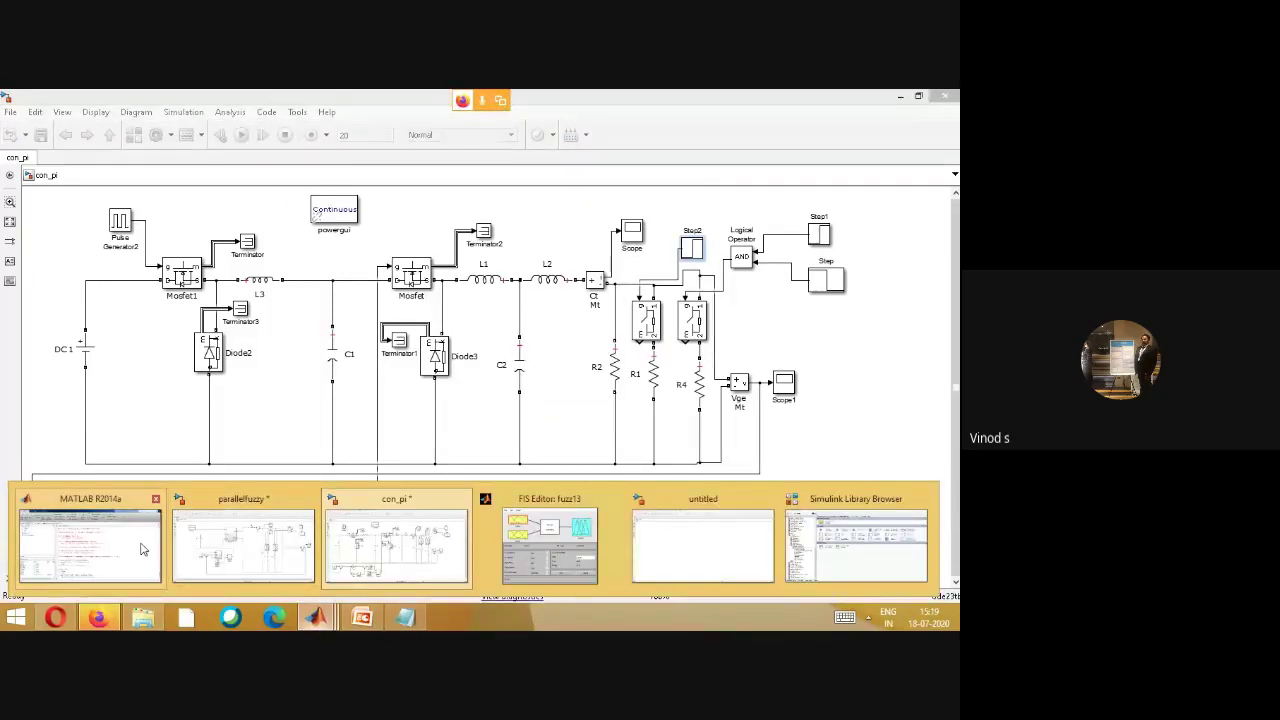
{"action": "left_click", "coordinate": [856, 545]}
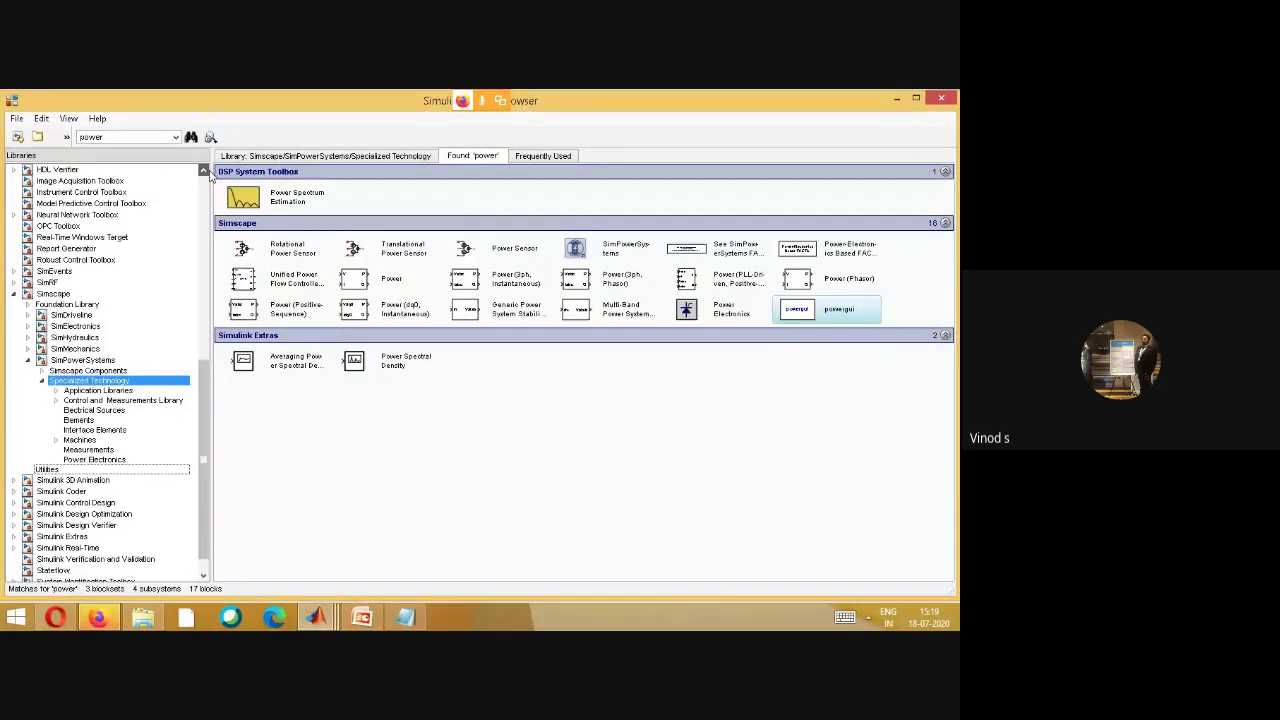
{"action": "scroll", "coordinate": [205, 176], "scroll_direction": "up", "scroll_amount": 3}
{"action": "scroll", "coordinate": [205, 176], "scroll_direction": "up", "scroll_amount": 10}
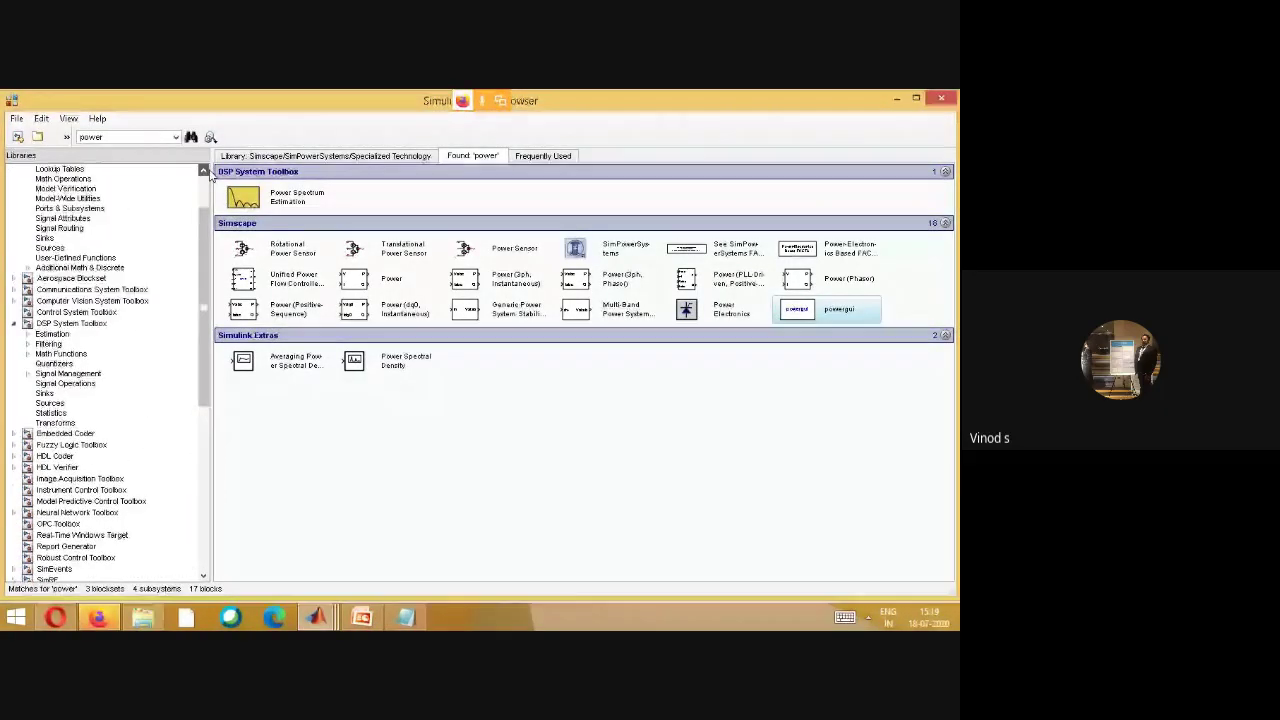
{"action": "left_click", "coordinate": [43, 309]}
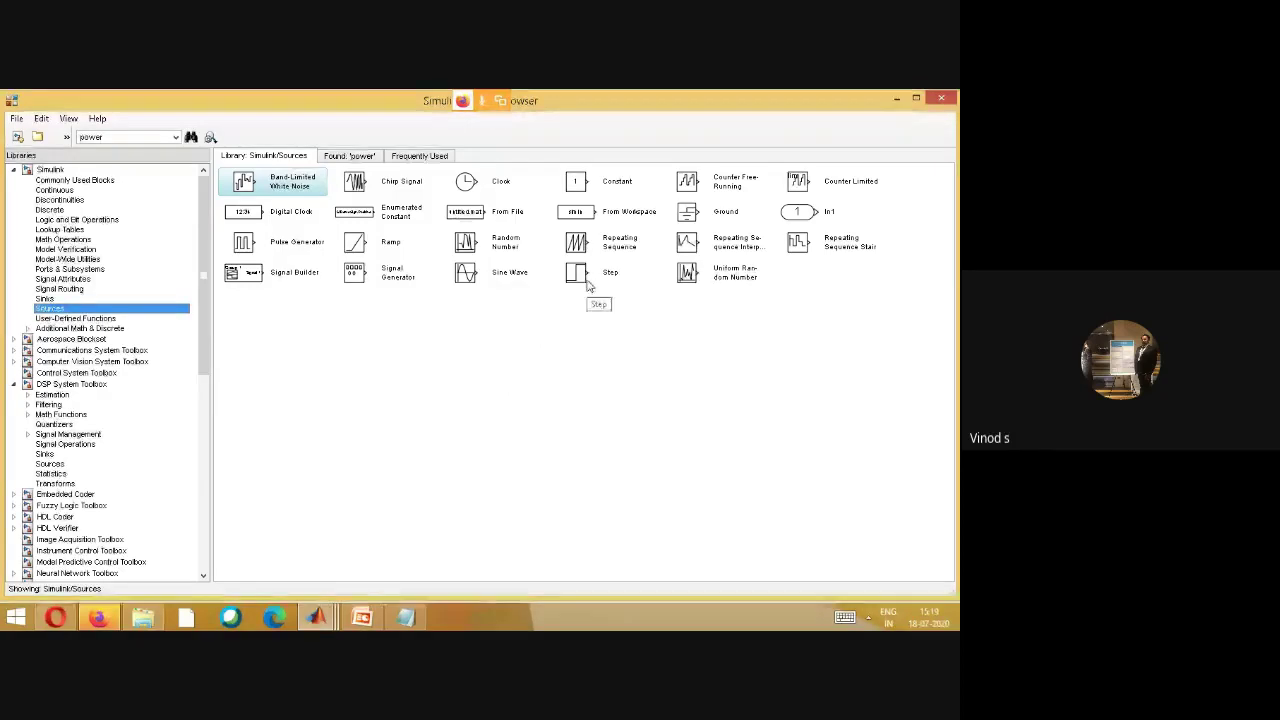
- Return to the con_pi model and review the simulation stop time and Step2's step time and values
{"action": "mouse_move", "coordinate": [315, 617]}
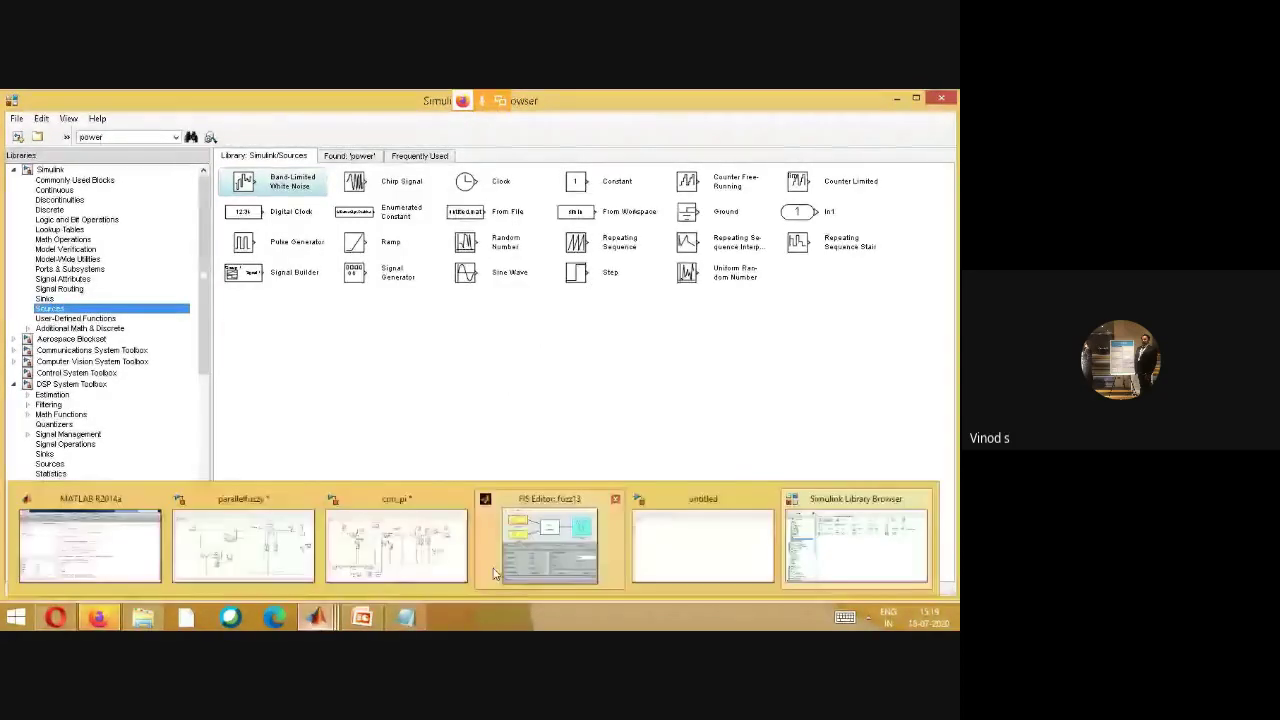
{"action": "left_click", "coordinate": [380, 540]}
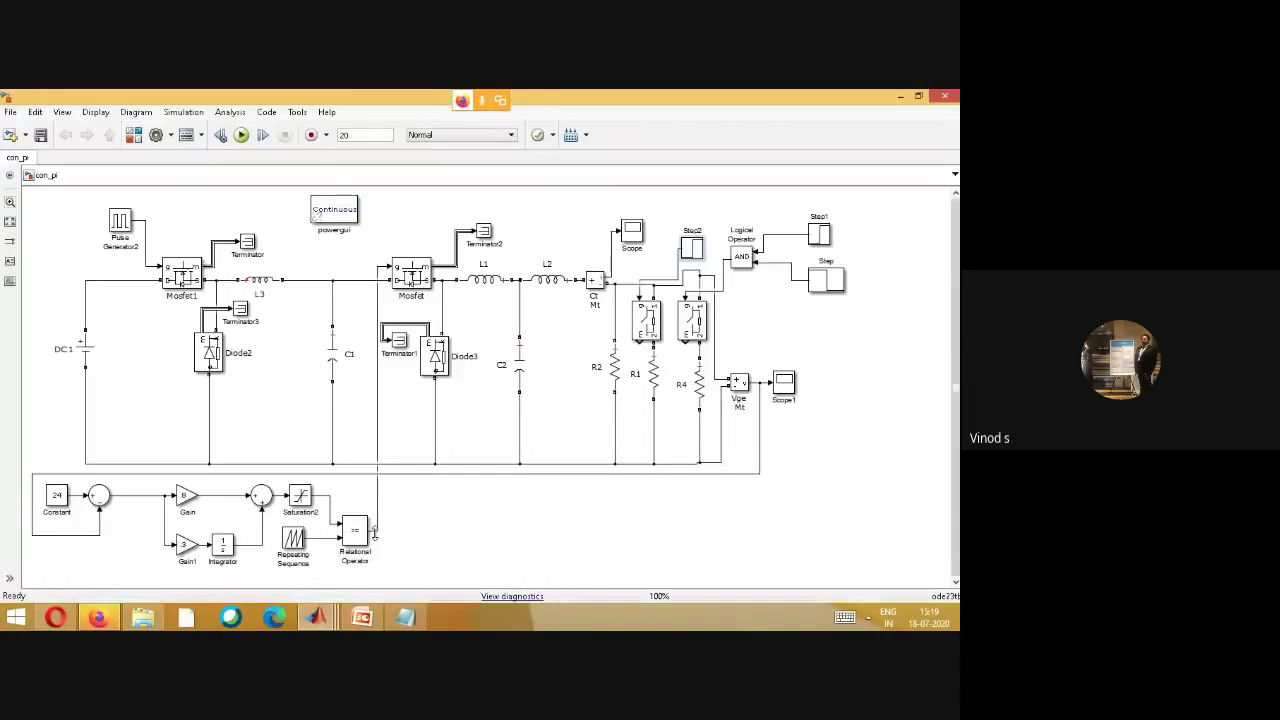
{"action": "double_click", "coordinate": [691, 250]}
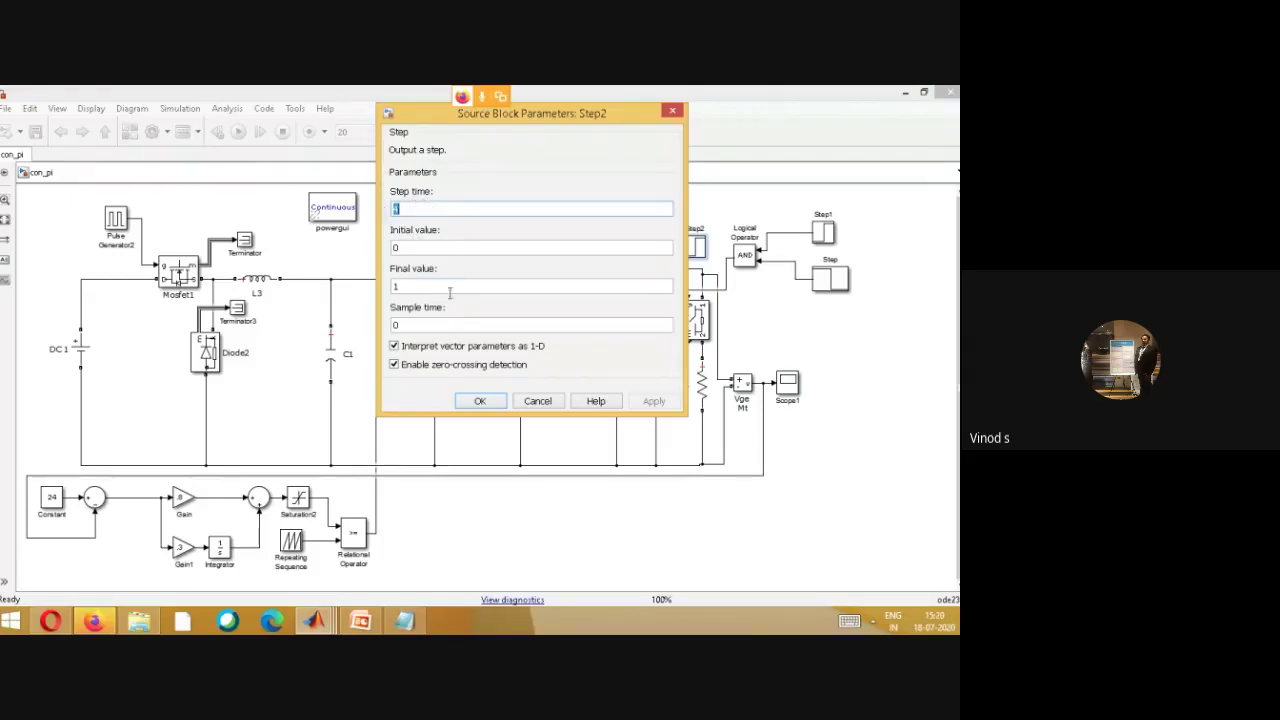
{"action": "left_click", "coordinate": [479, 401]}
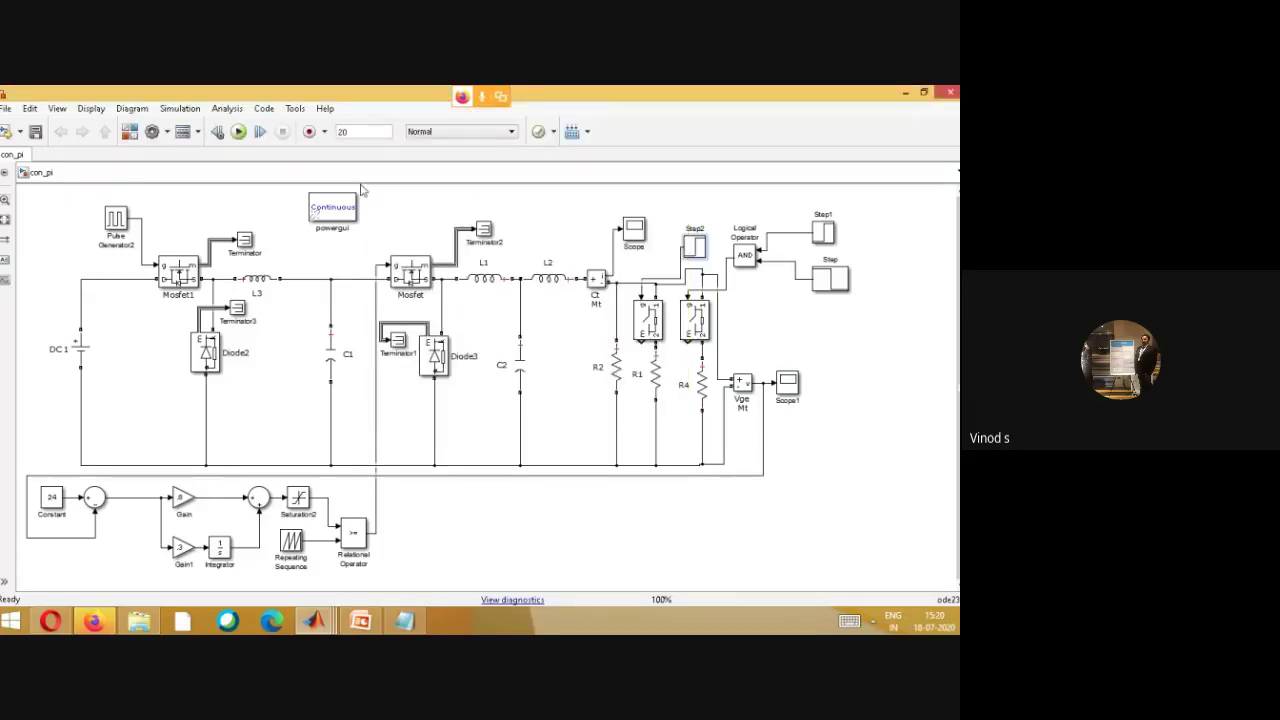
{"action": "double_click", "coordinate": [355, 136]}
{"action": "double_click", "coordinate": [694, 248]}
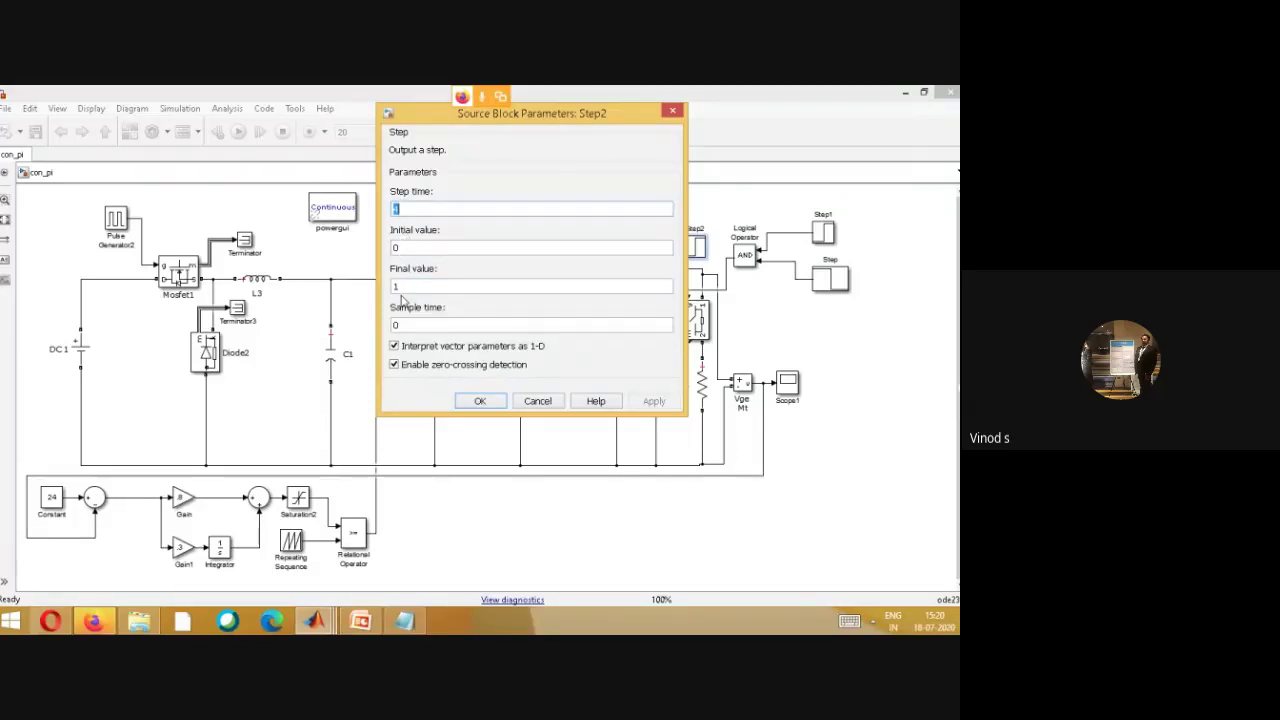
{"action": "left_click", "coordinate": [479, 401]}
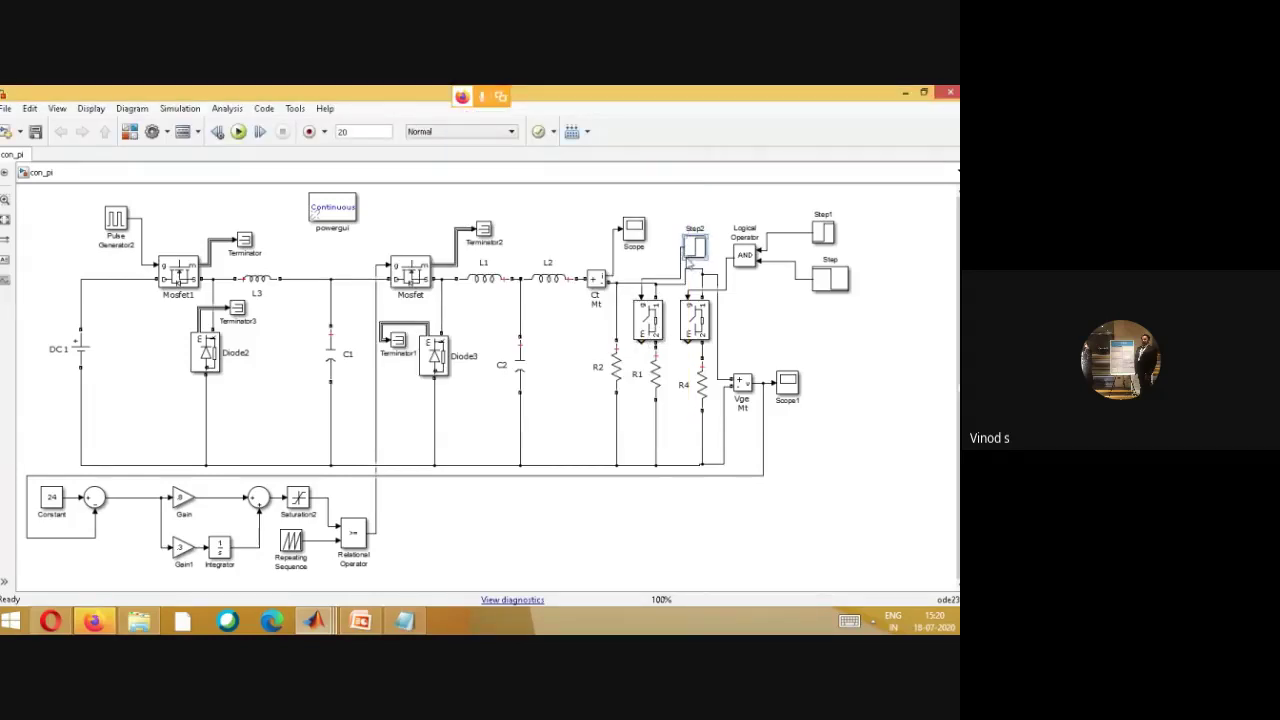
- Find the switch block in the Power Electronics library under SimPowerSystems Specialized Technology
{"action": "left_click", "coordinate": [636, 337]}
{"action": "mouse_move", "coordinate": [335, 622]}
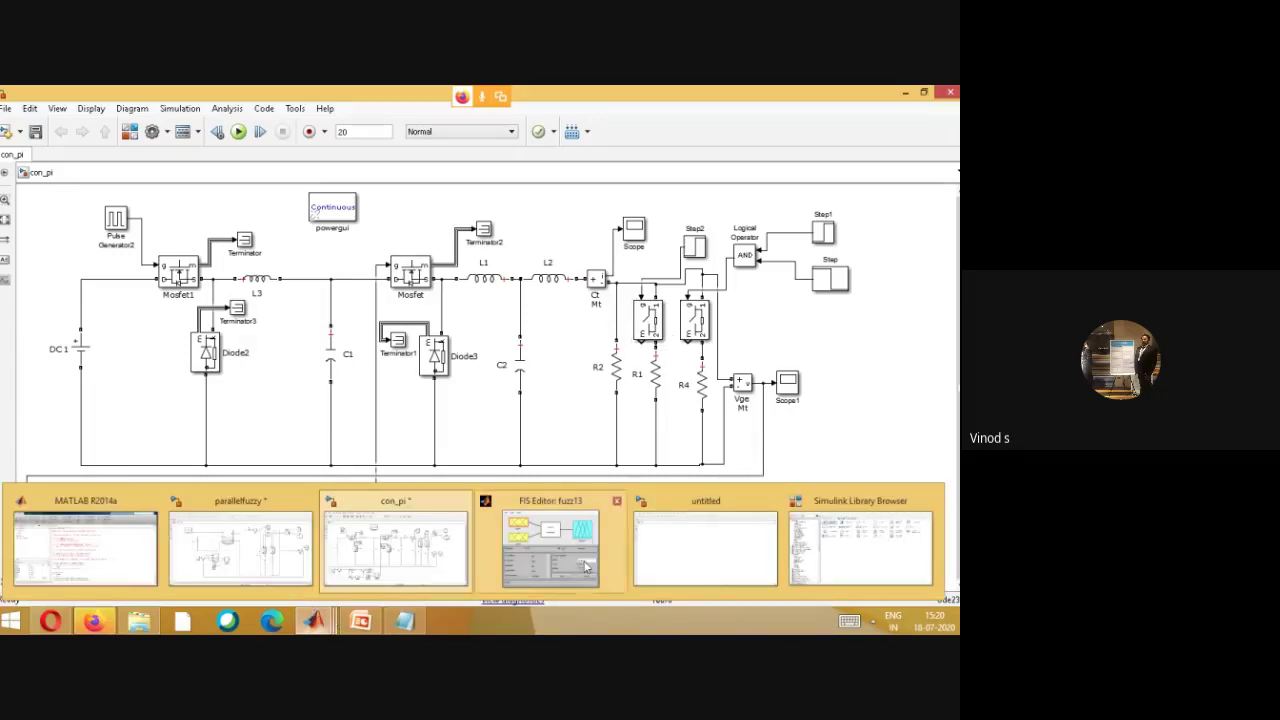
{"action": "left_click", "coordinate": [855, 575]}
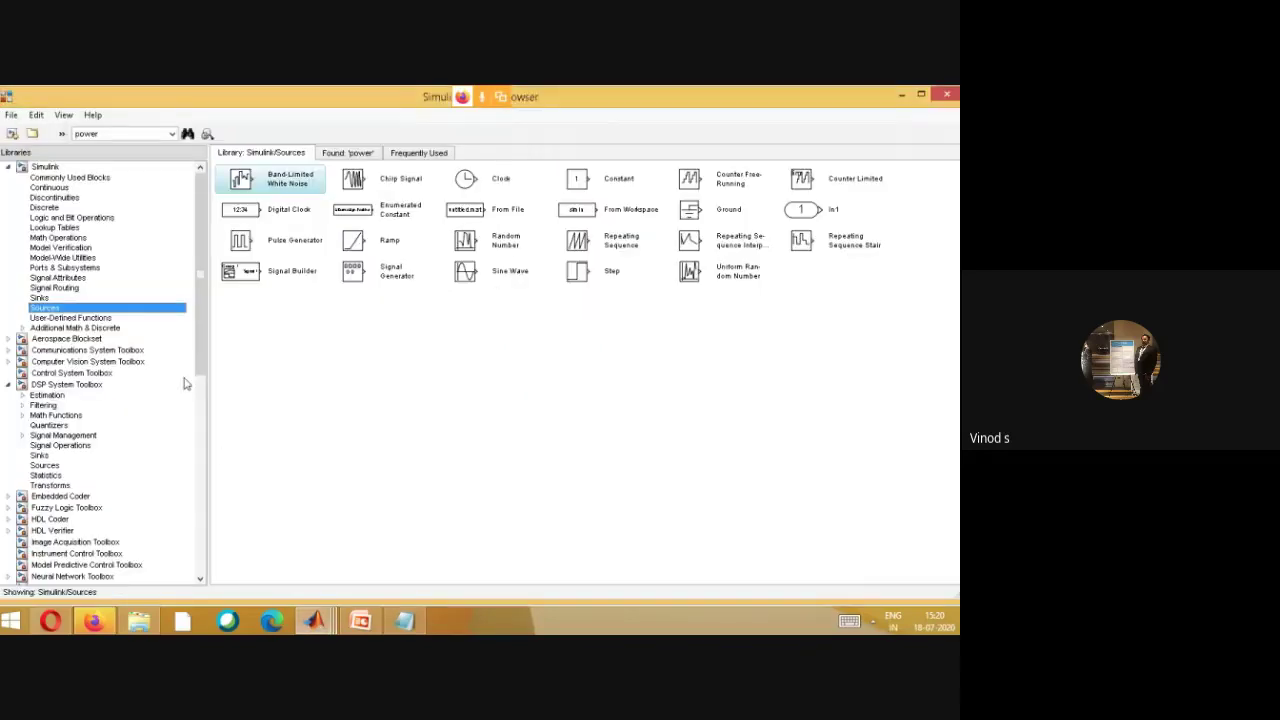
{"action": "left_click_drag", "start_coordinate": [200, 368], "coordinate": [165, 572]}
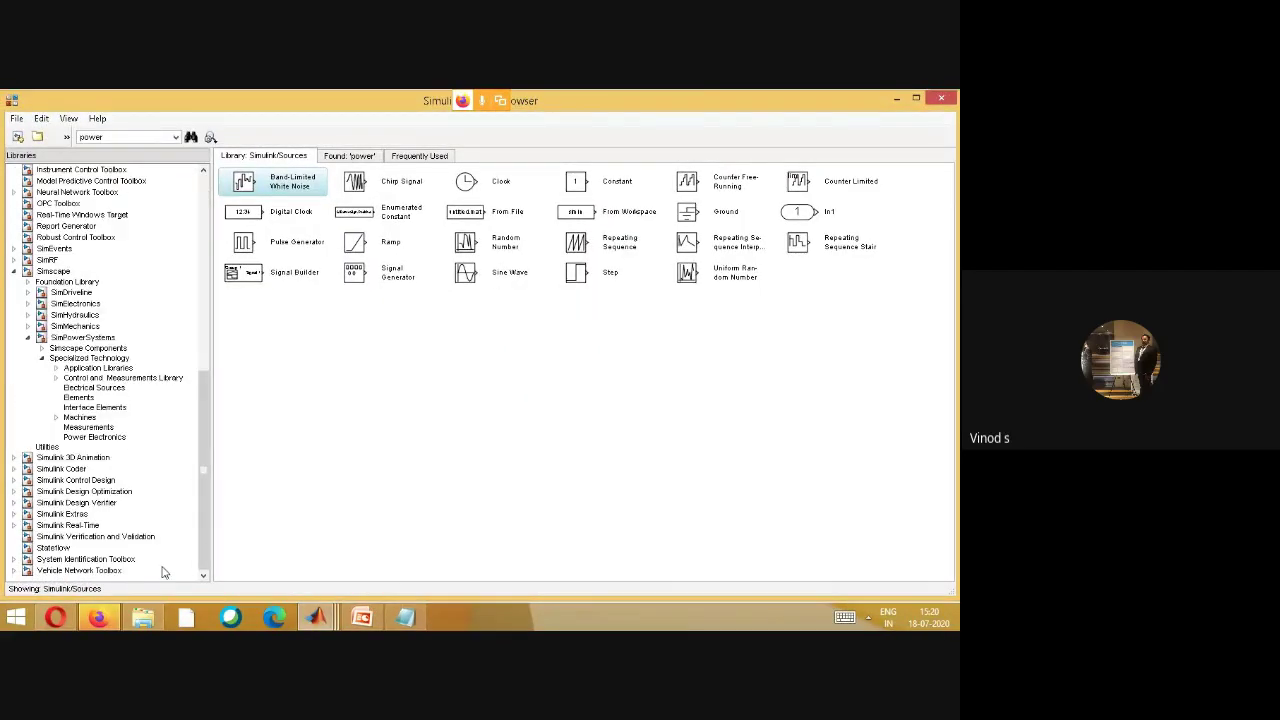
{"action": "left_click", "coordinate": [85, 438]}
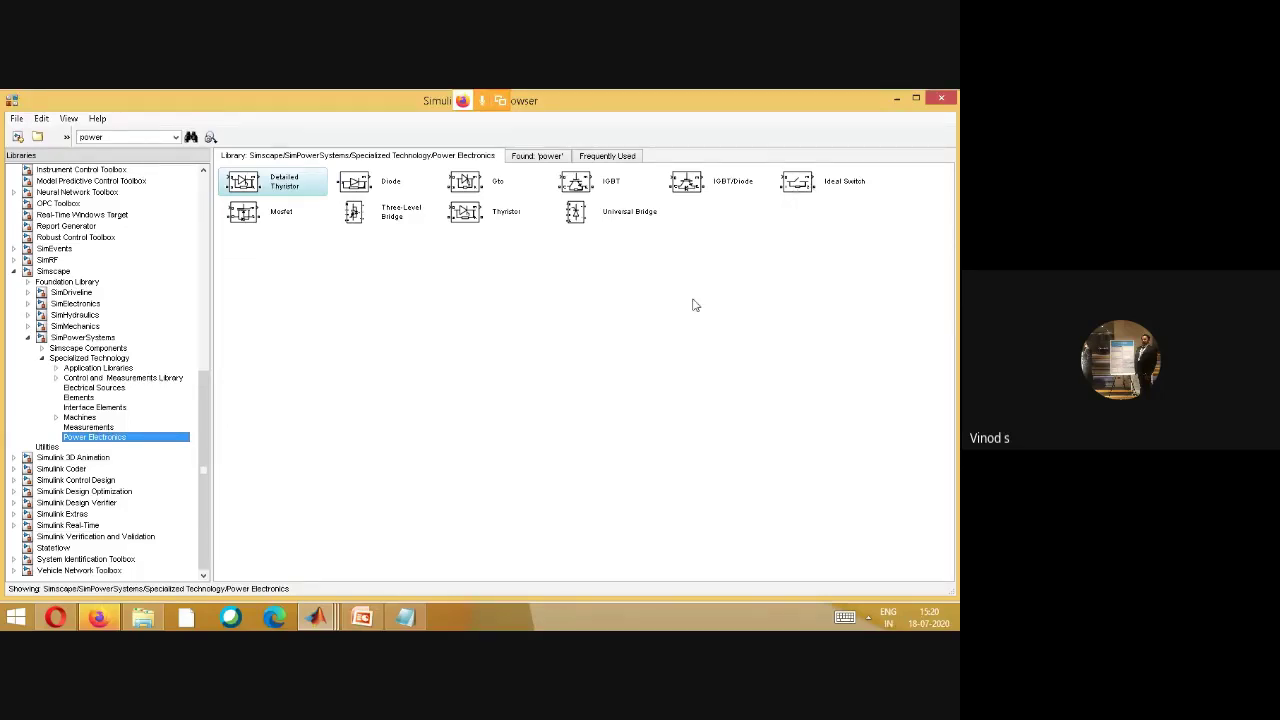
- Return to the con_pi model and open the parameters of Pulse Generator2, which drives Mosfet1
{"action": "mouse_move", "coordinate": [313, 622]}
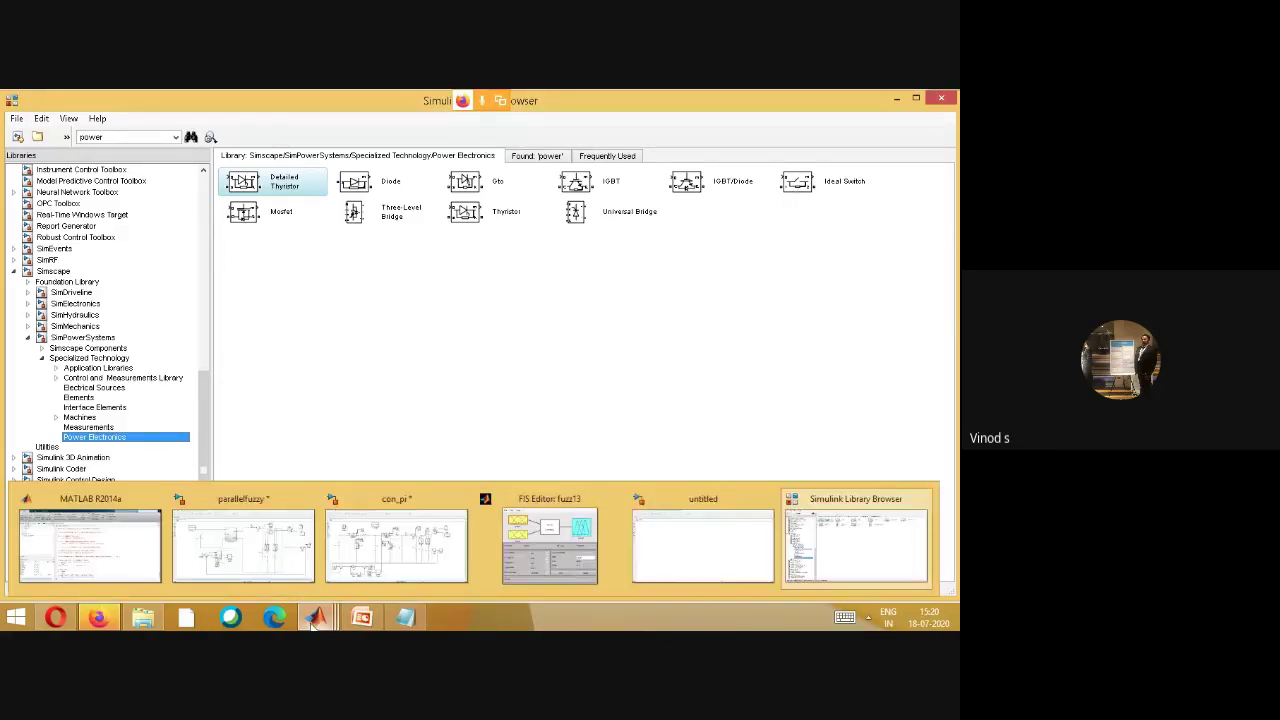
{"action": "left_click", "coordinate": [428, 545]}
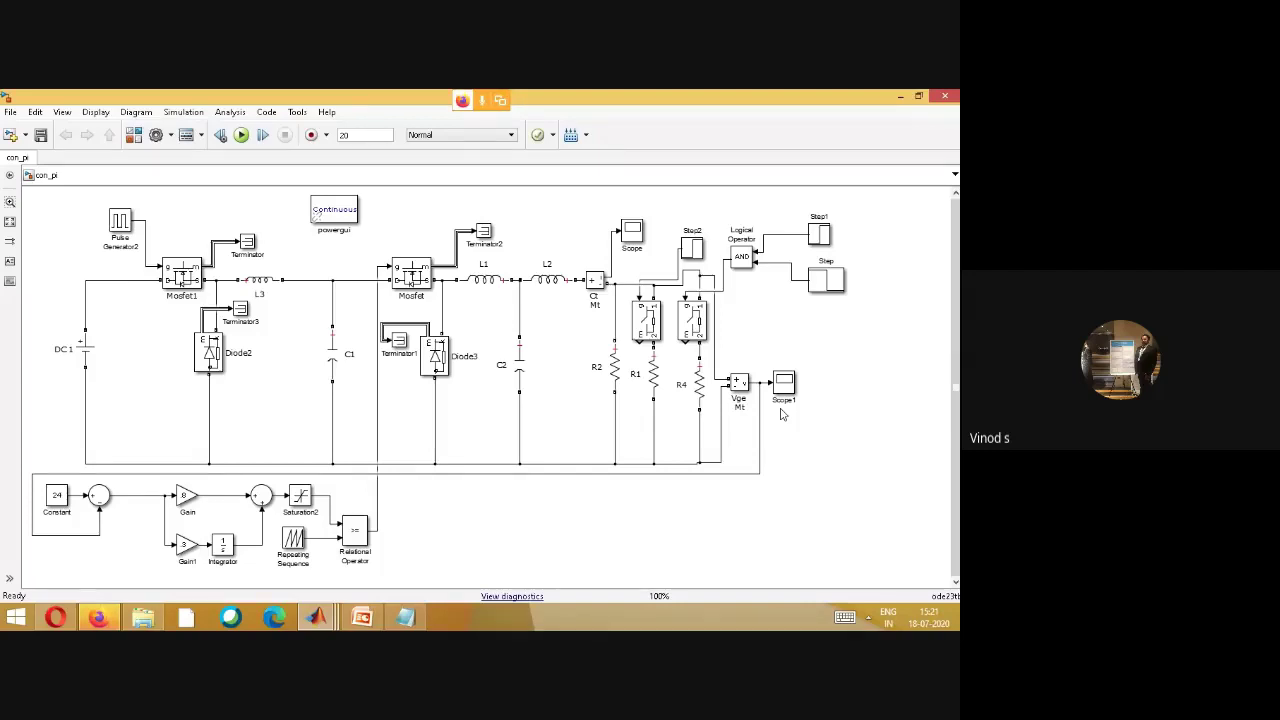
{"action": "left_click", "coordinate": [737, 381]}
{"action": "left_click", "coordinate": [674, 374]}
{"action": "double_click", "coordinate": [117, 222]}
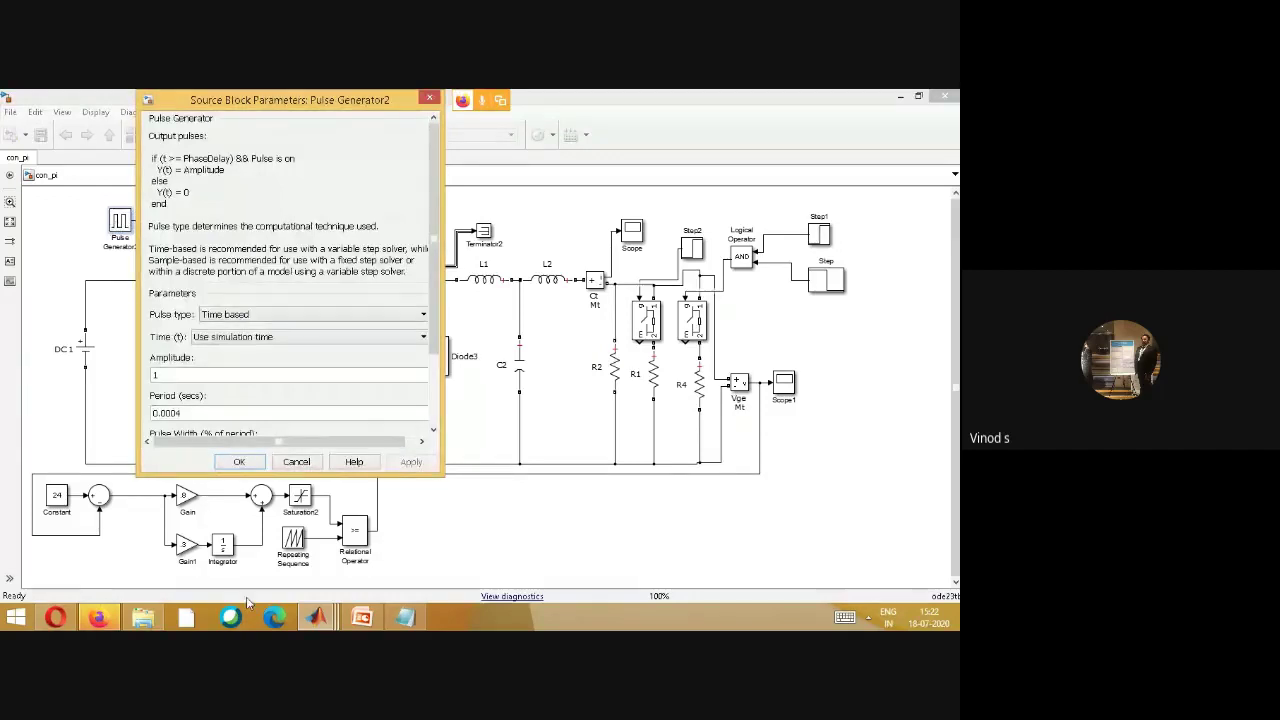
- Find the Pulse Generator block in the Simulink Sources library
{"action": "left_click", "coordinate": [316, 617]}
{"action": "left_click", "coordinate": [106, 557]}
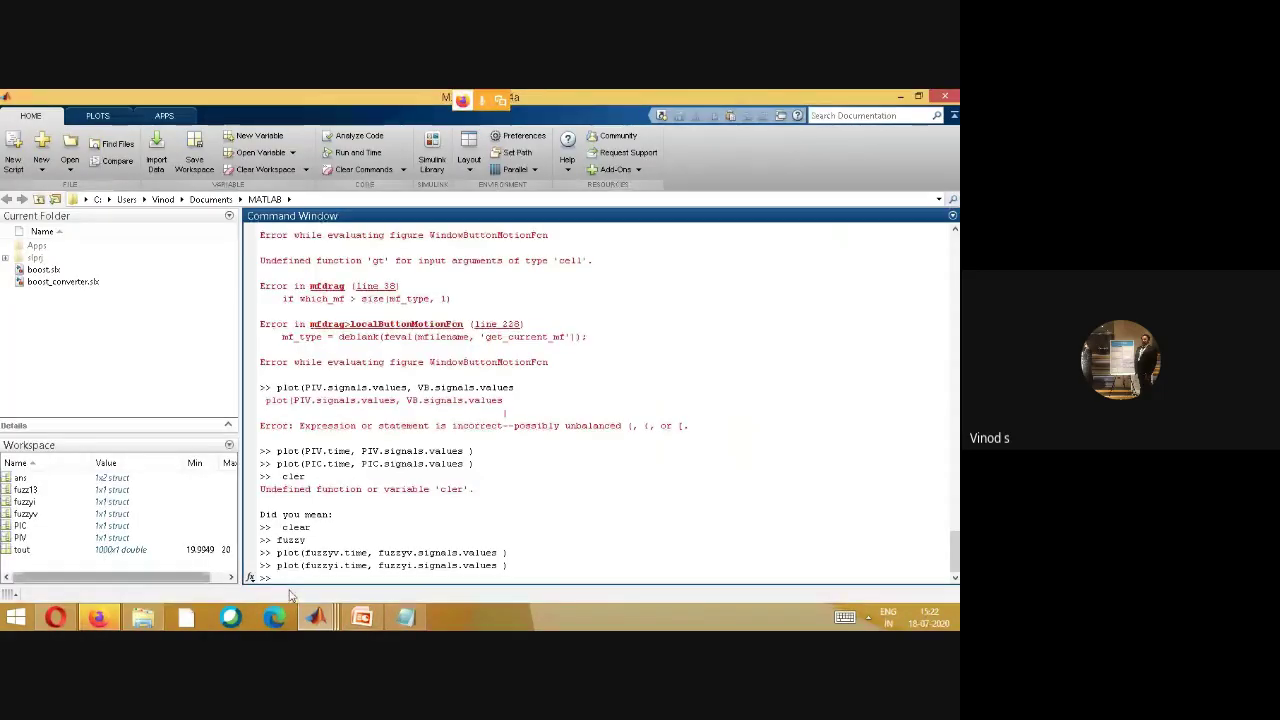
{"action": "left_click", "coordinate": [314, 612]}
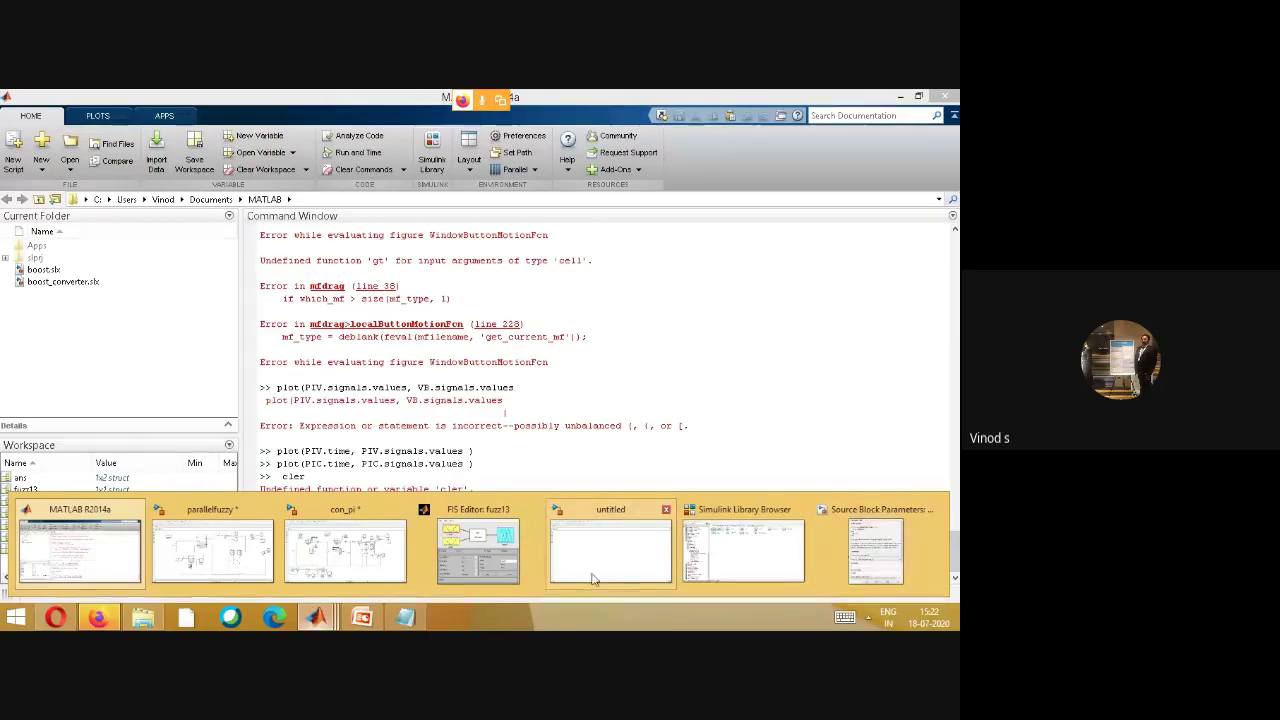
{"action": "left_click", "coordinate": [700, 552]}
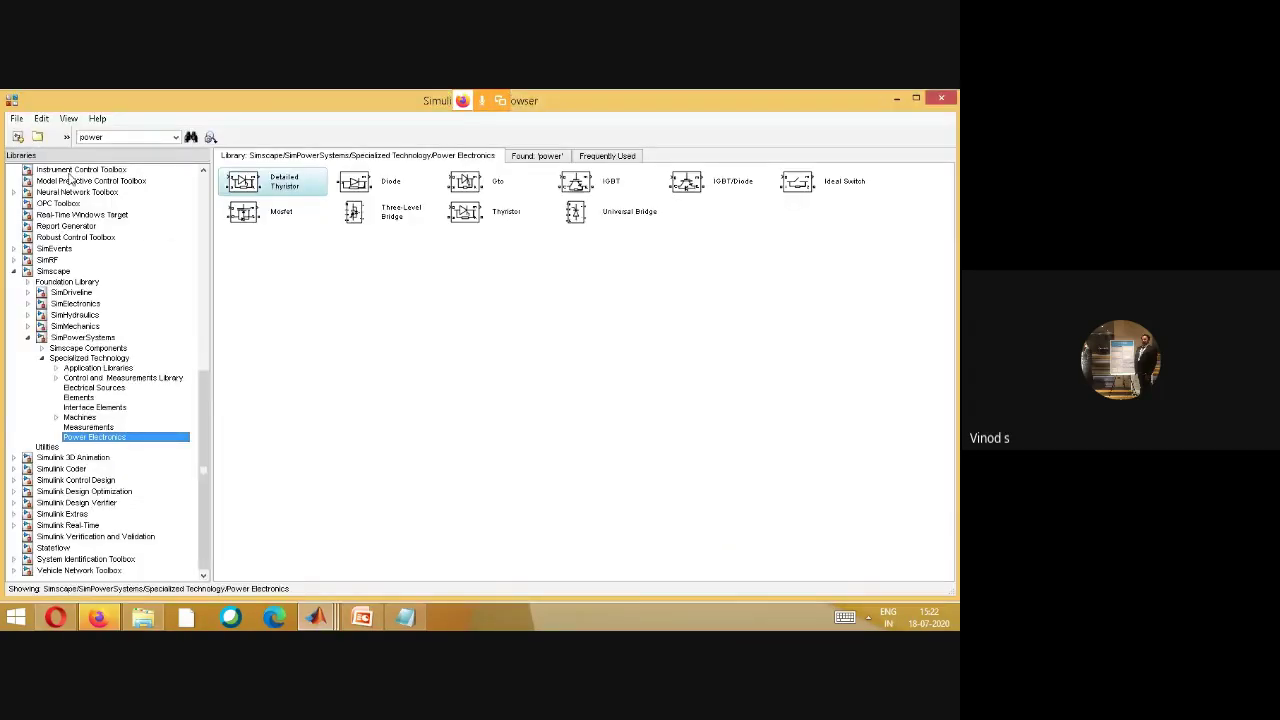
{"action": "left_click", "coordinate": [203, 172]}
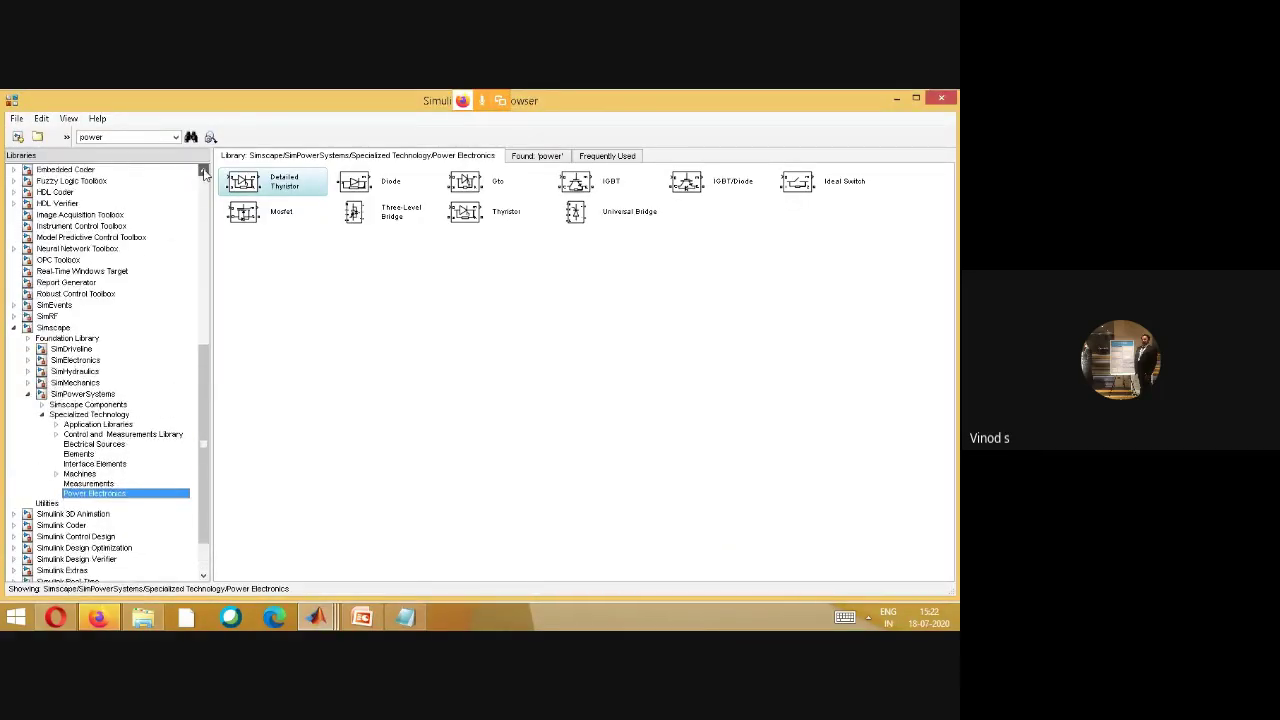
{"action": "left_click", "coordinate": [203, 172]}
{"action": "left_click", "coordinate": [55, 309]}
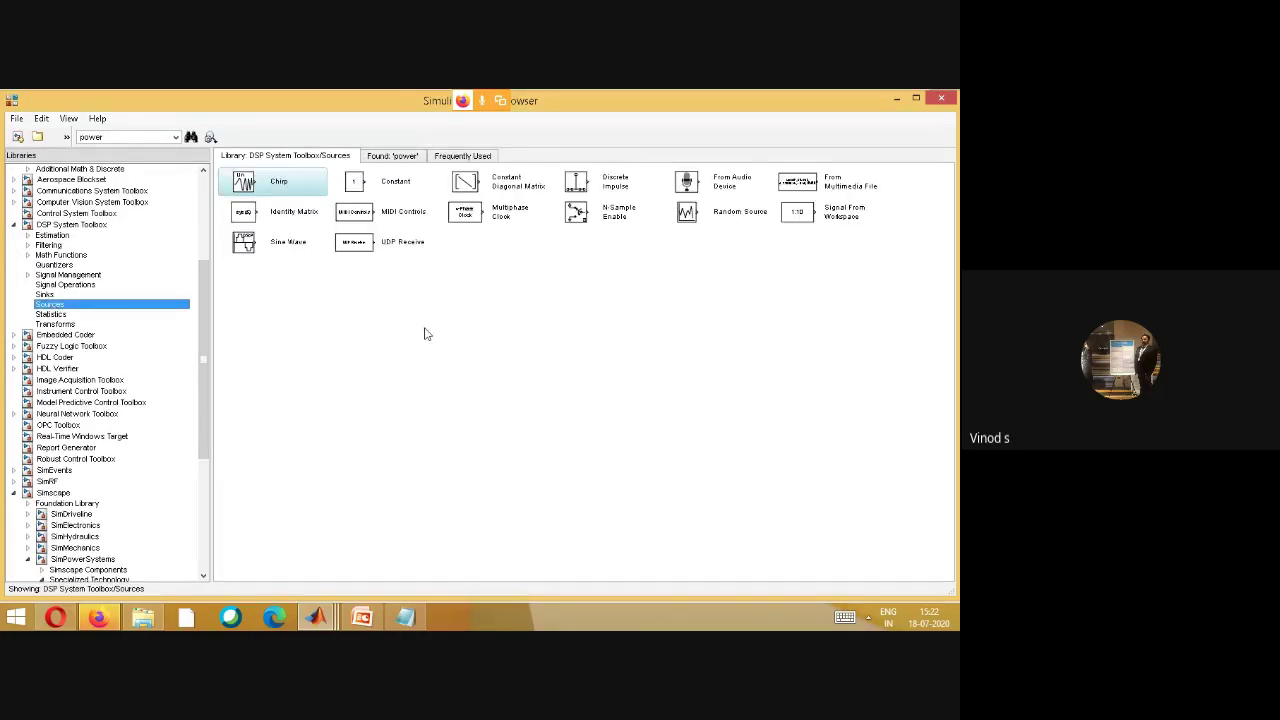
{"action": "scroll", "coordinate": [199, 283], "scroll_direction": "up", "scroll_amount": 1}
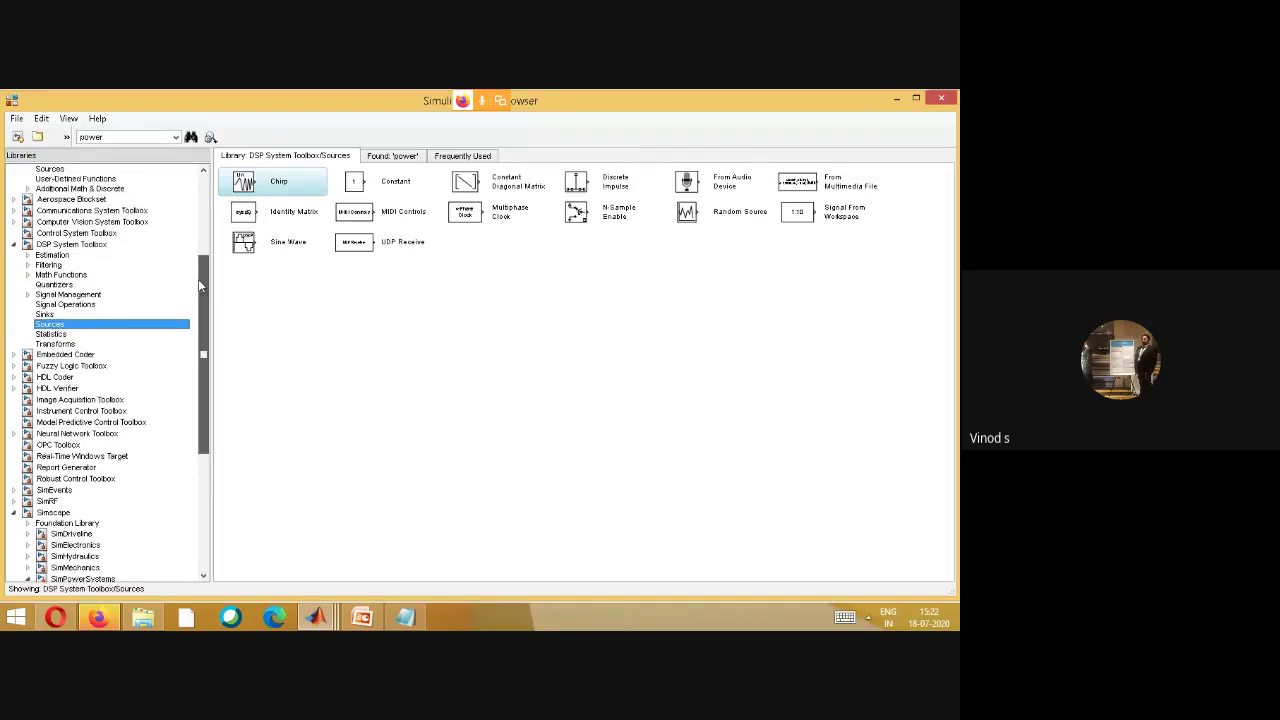
{"action": "scroll", "coordinate": [199, 283], "scroll_direction": "up", "scroll_amount": 5}
{"action": "left_click", "coordinate": [48, 310]}
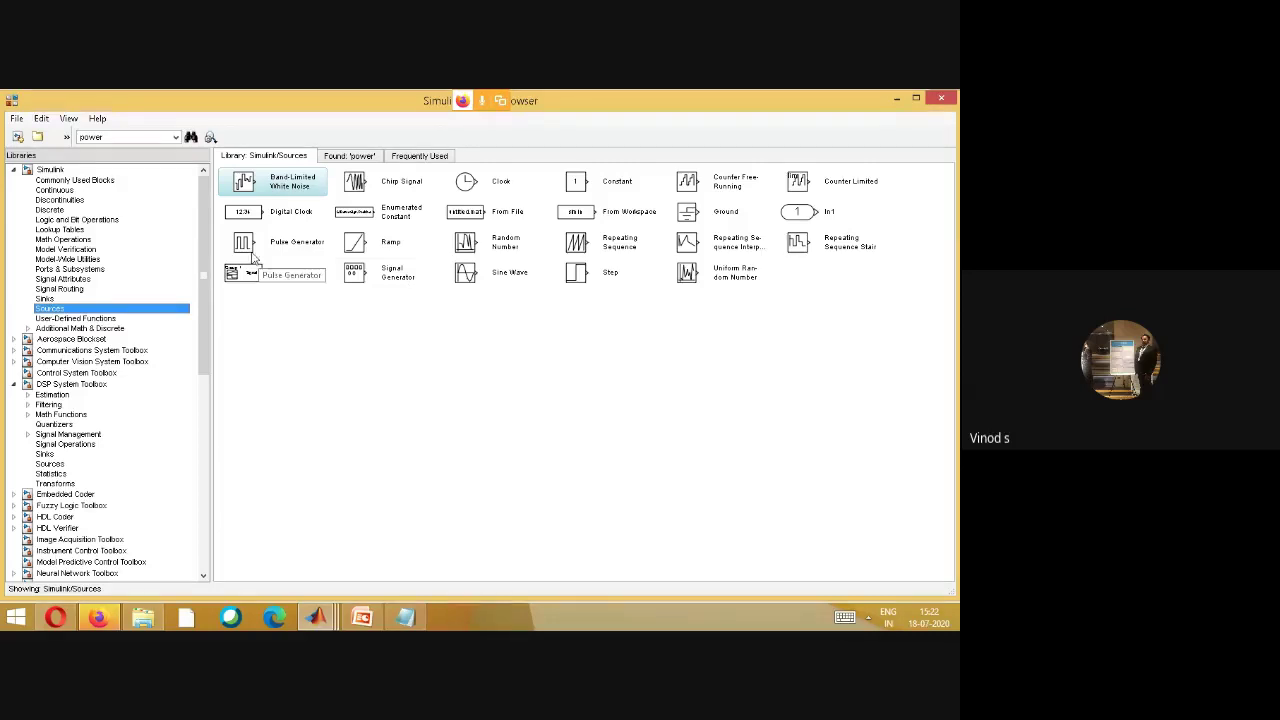
- Return to the con_pi model, set Pulse Generator2's amplitude to 10 and confirm its parameters
{"action": "mouse_move", "coordinate": [315, 617]}
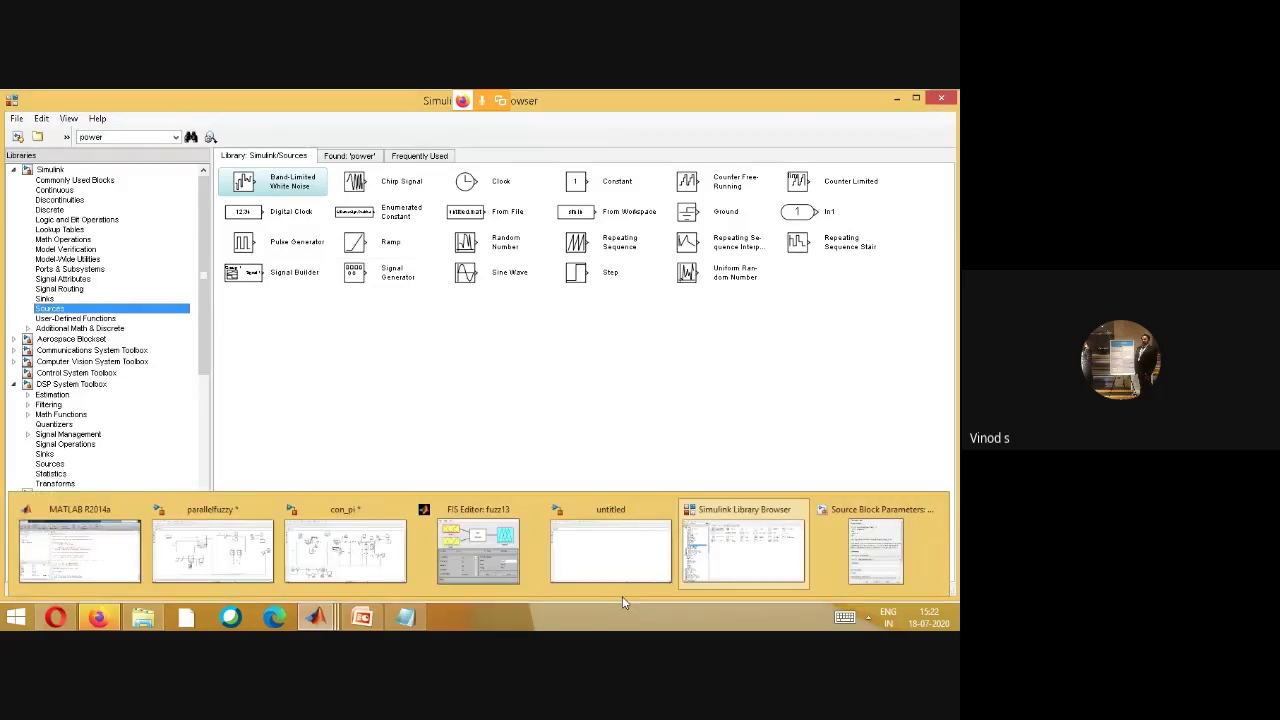
{"action": "left_click", "coordinate": [305, 563]}
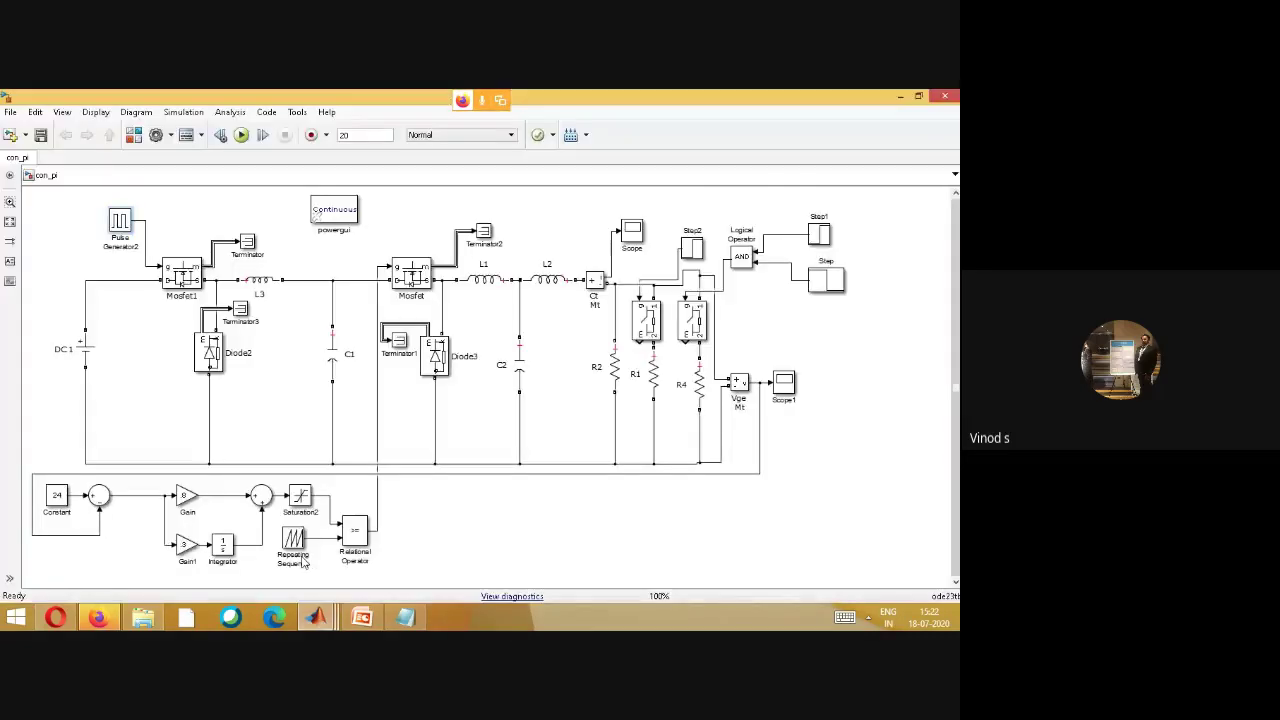
{"action": "double_click", "coordinate": [119, 228]}
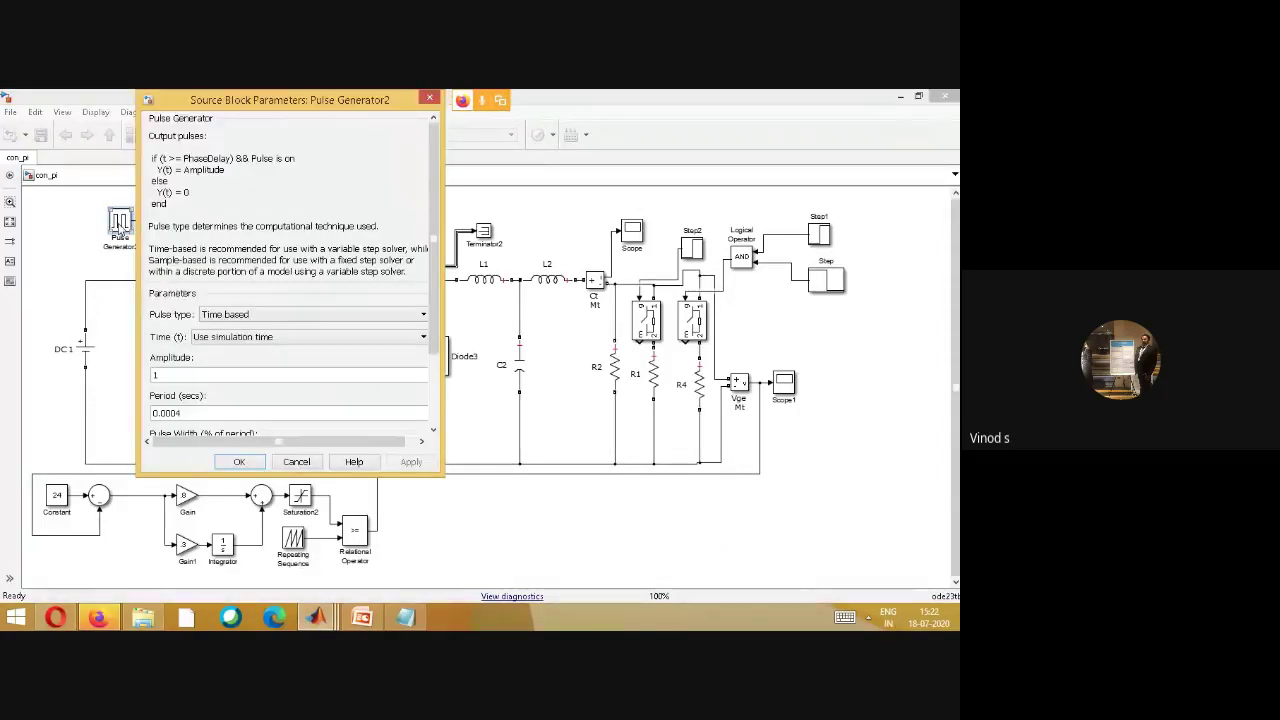
{"action": "left_click", "coordinate": [433, 430]}
{"action": "left_click", "coordinate": [433, 430]}
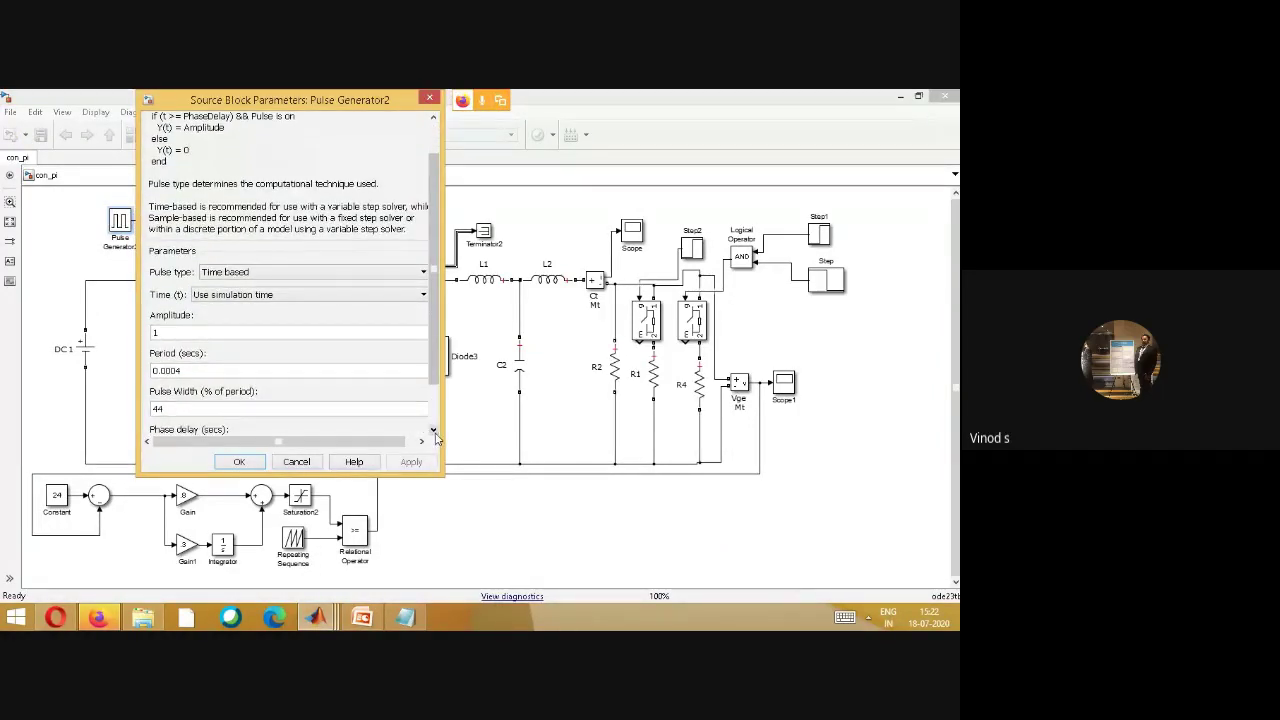
{"action": "double_click", "coordinate": [158, 332]}
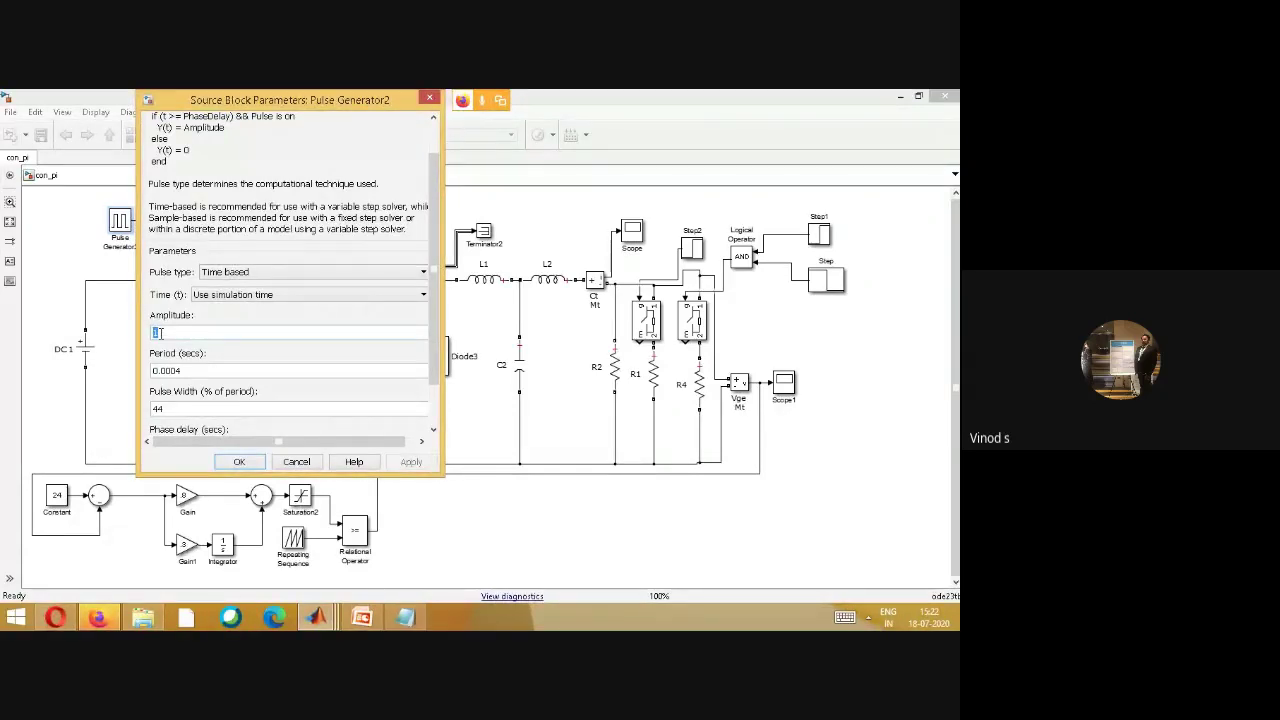
{"action": "type", "text": "10"}
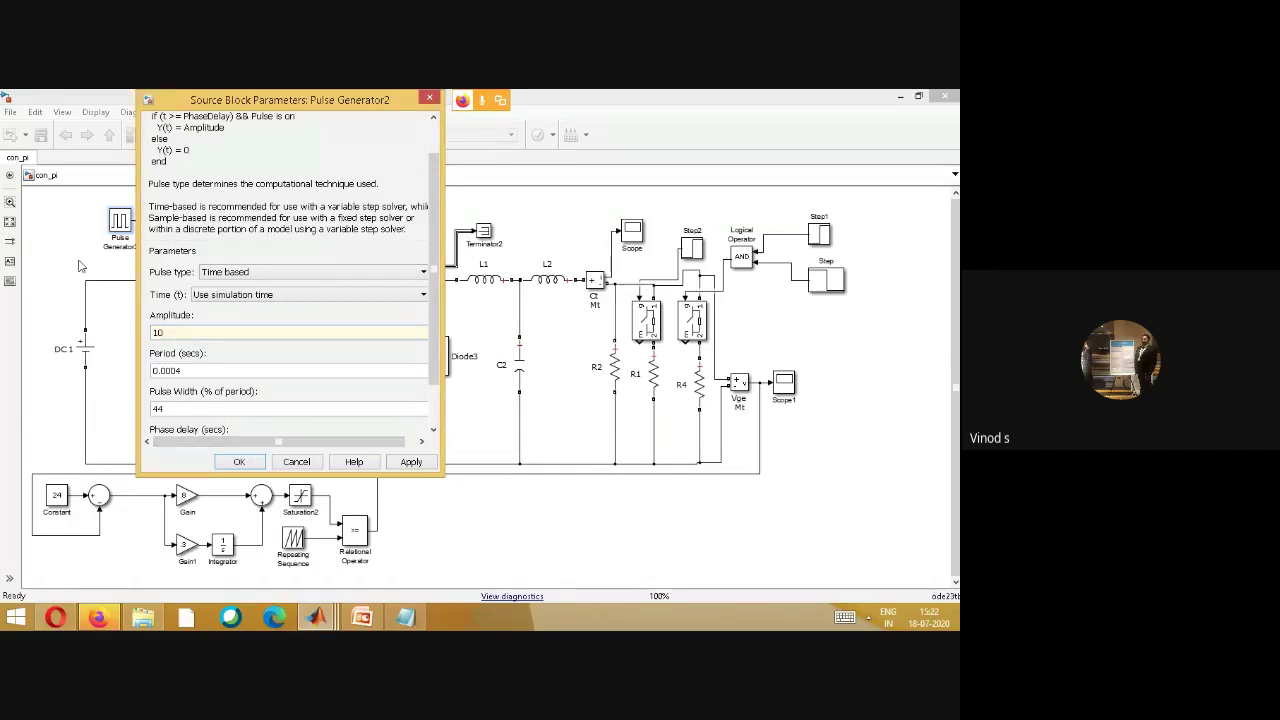
{"action": "left_click", "coordinate": [159, 331]}
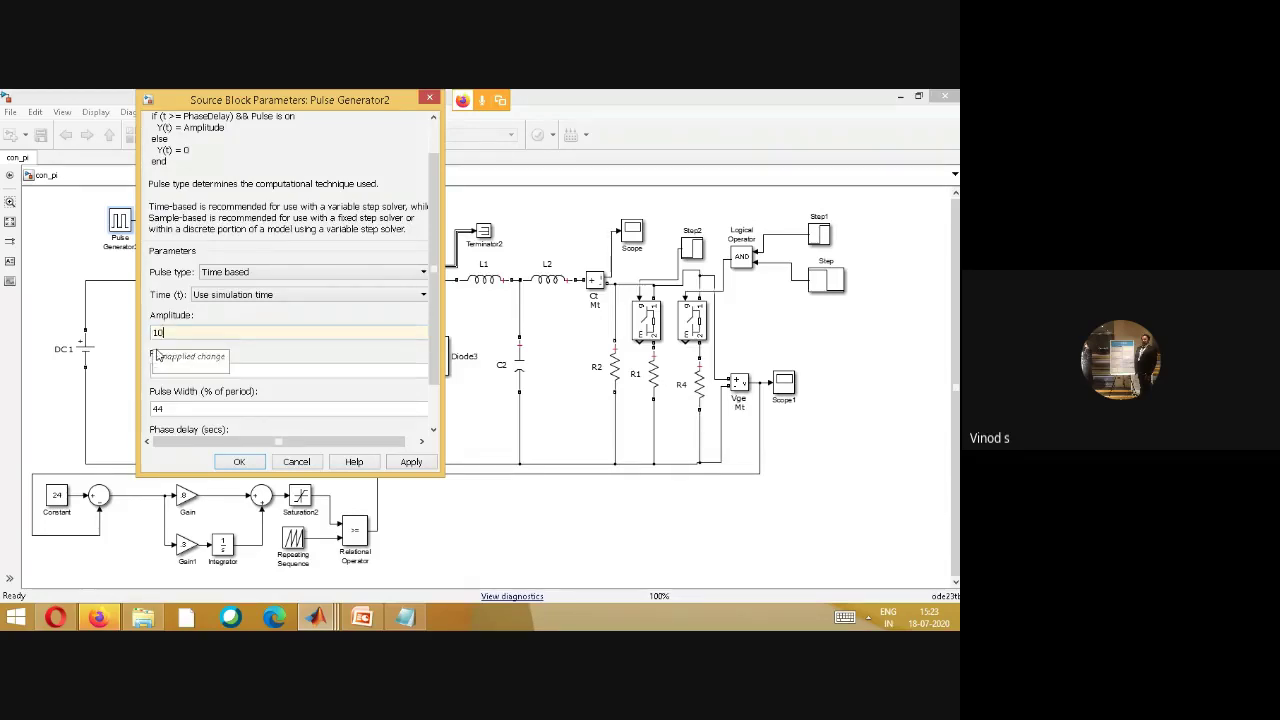
{"action": "scroll", "coordinate": [296, 379], "scroll_direction": "down", "scroll_amount": 1}
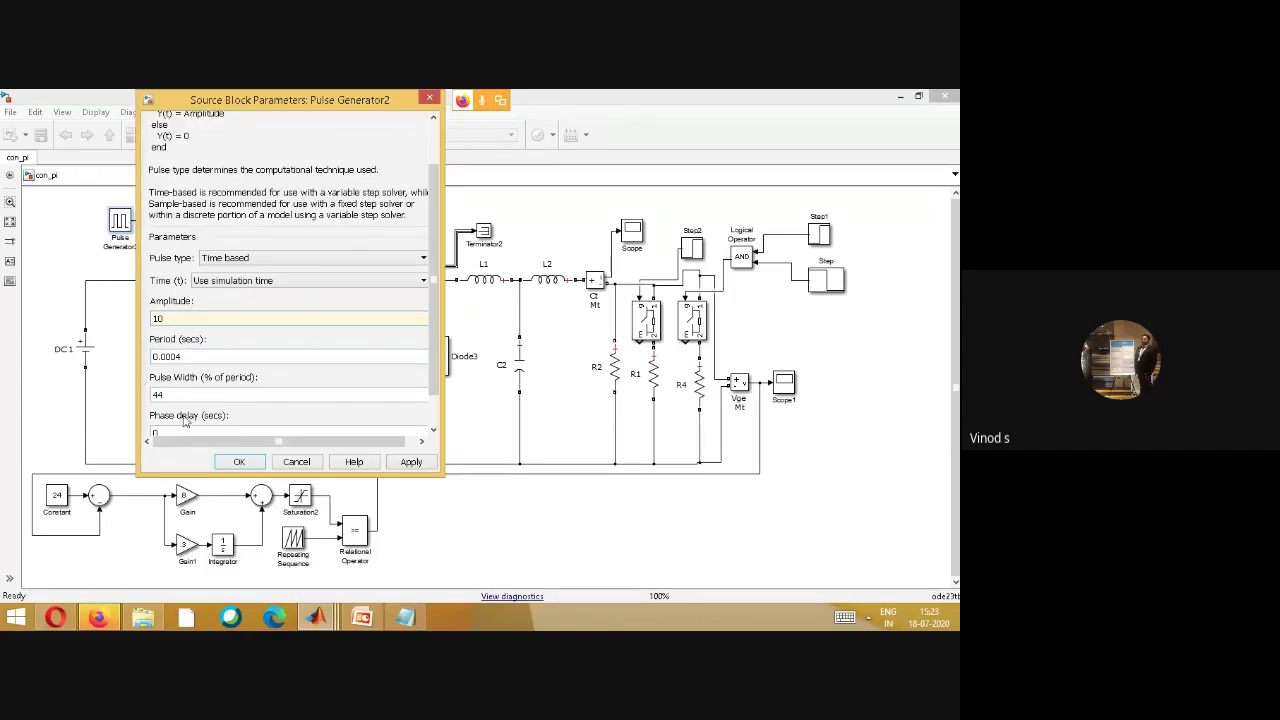
{"action": "left_click", "coordinate": [433, 430]}
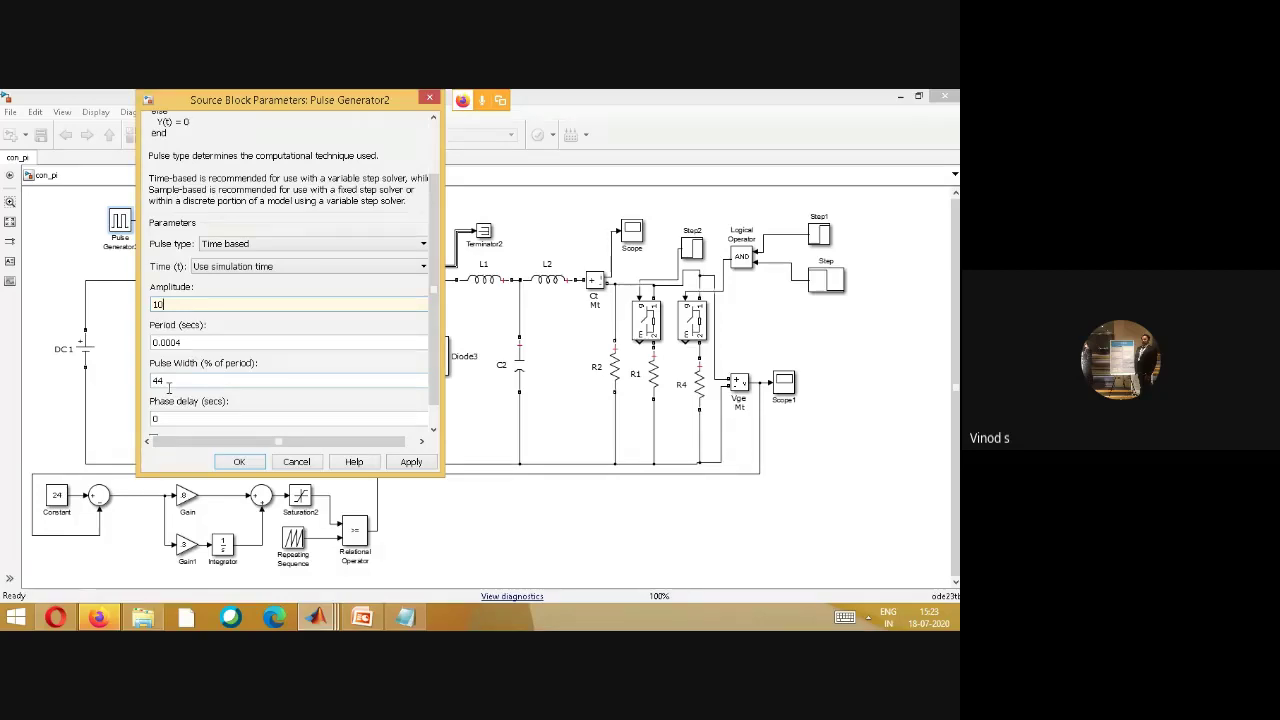
{"action": "left_click", "coordinate": [239, 461]}
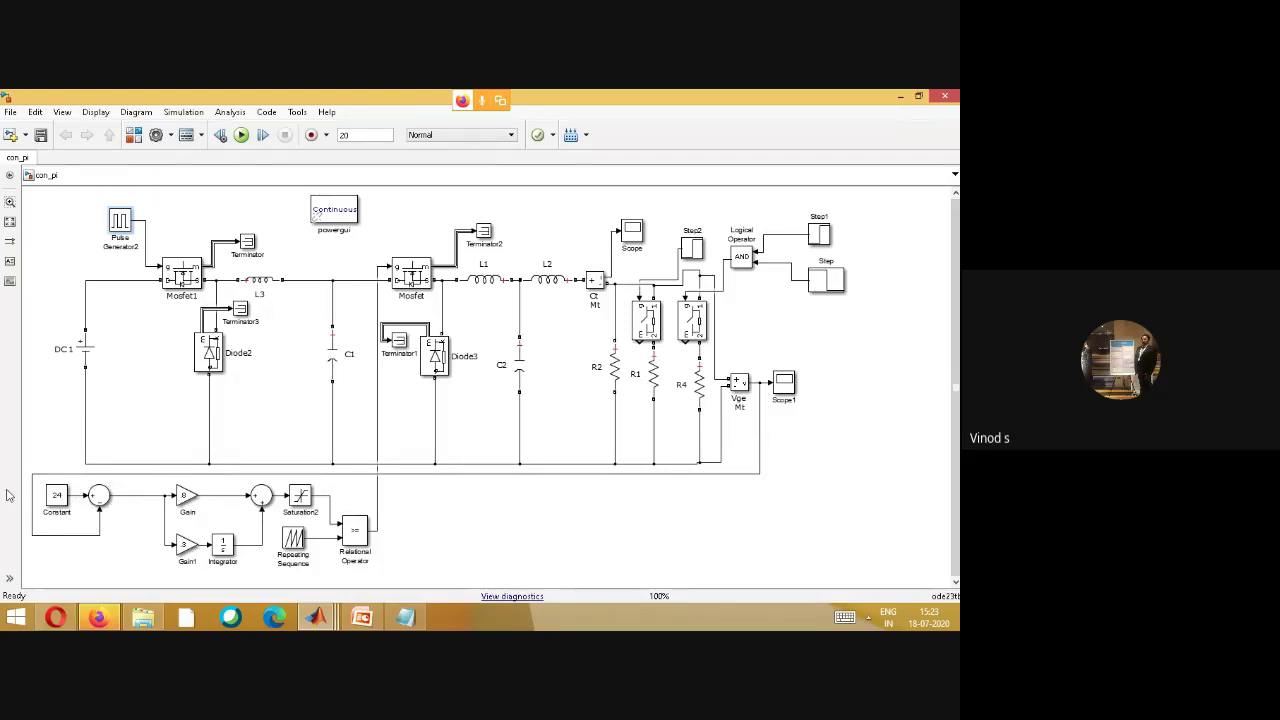
- Point out the Constant reference and the sum block, and find the Constant block in the Simulink Sources library
{"action": "left_click", "coordinate": [100, 500]}
{"action": "left_click", "coordinate": [73, 505]}
{"action": "left_click", "coordinate": [315, 617]}
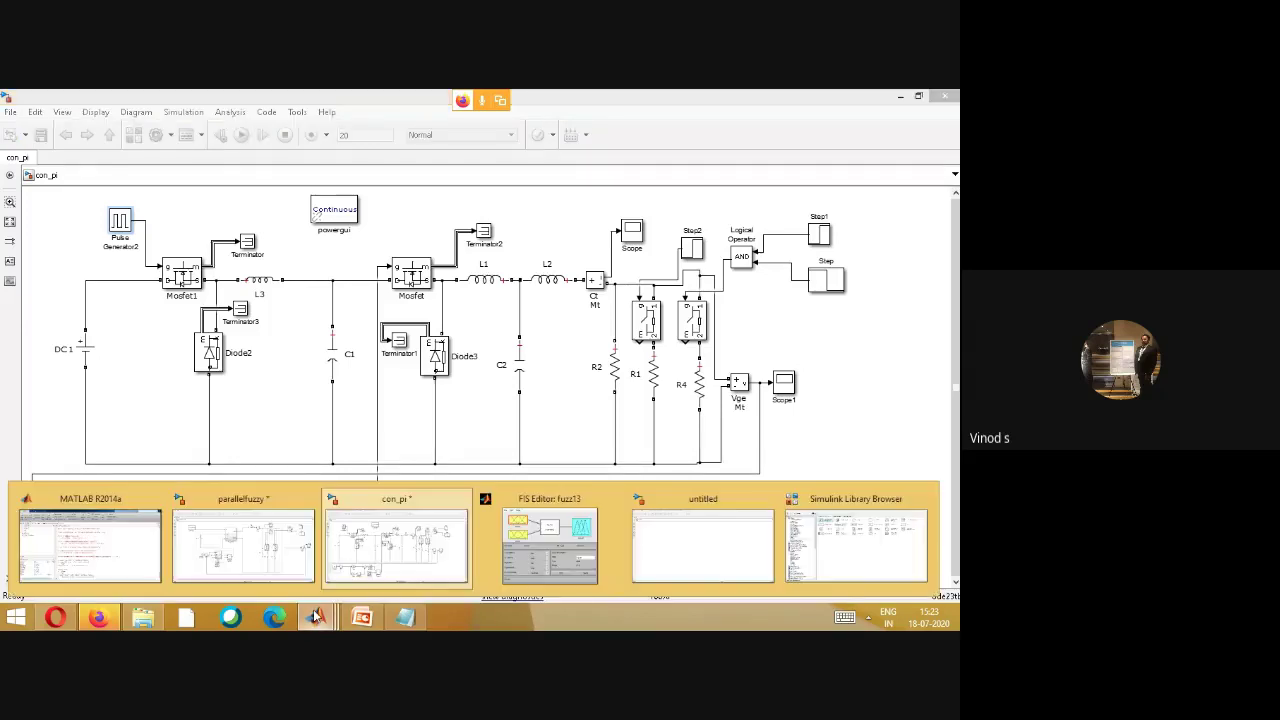
{"action": "left_click", "coordinate": [884, 557]}
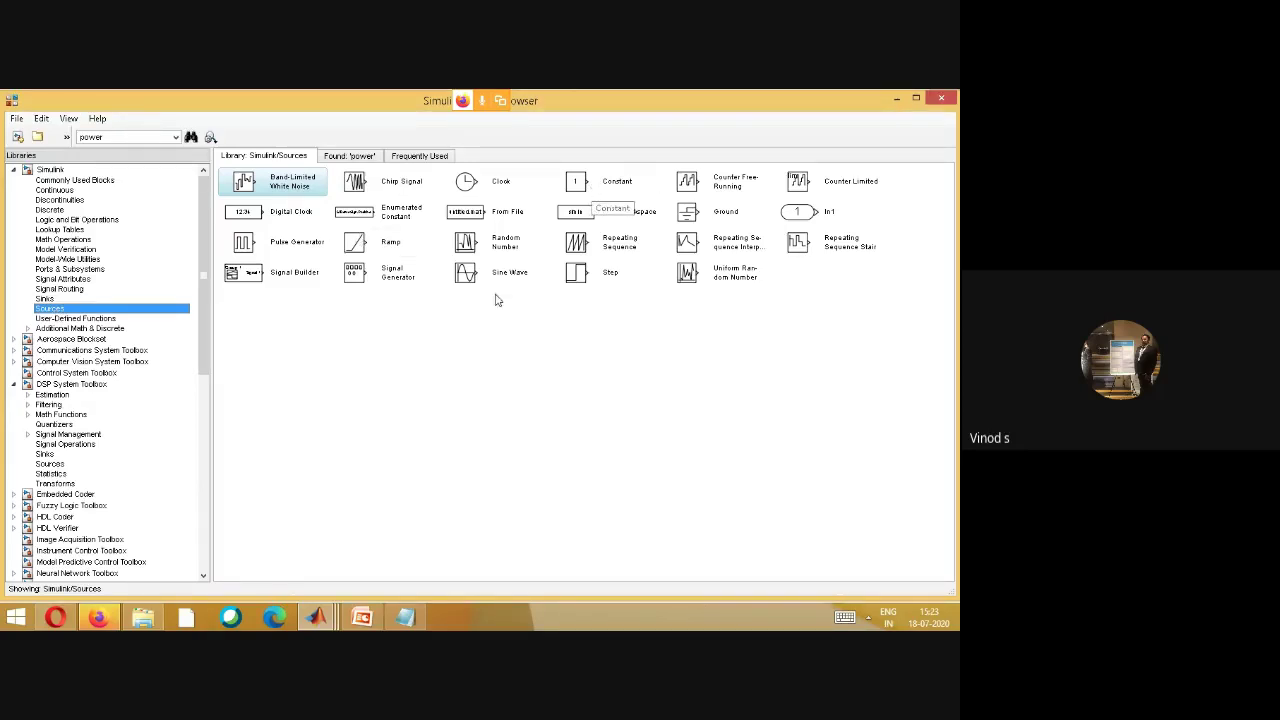
- Return to the con_pi model and examine the error signal from the sum block into the Gain block
{"action": "mouse_move", "coordinate": [316, 617]}
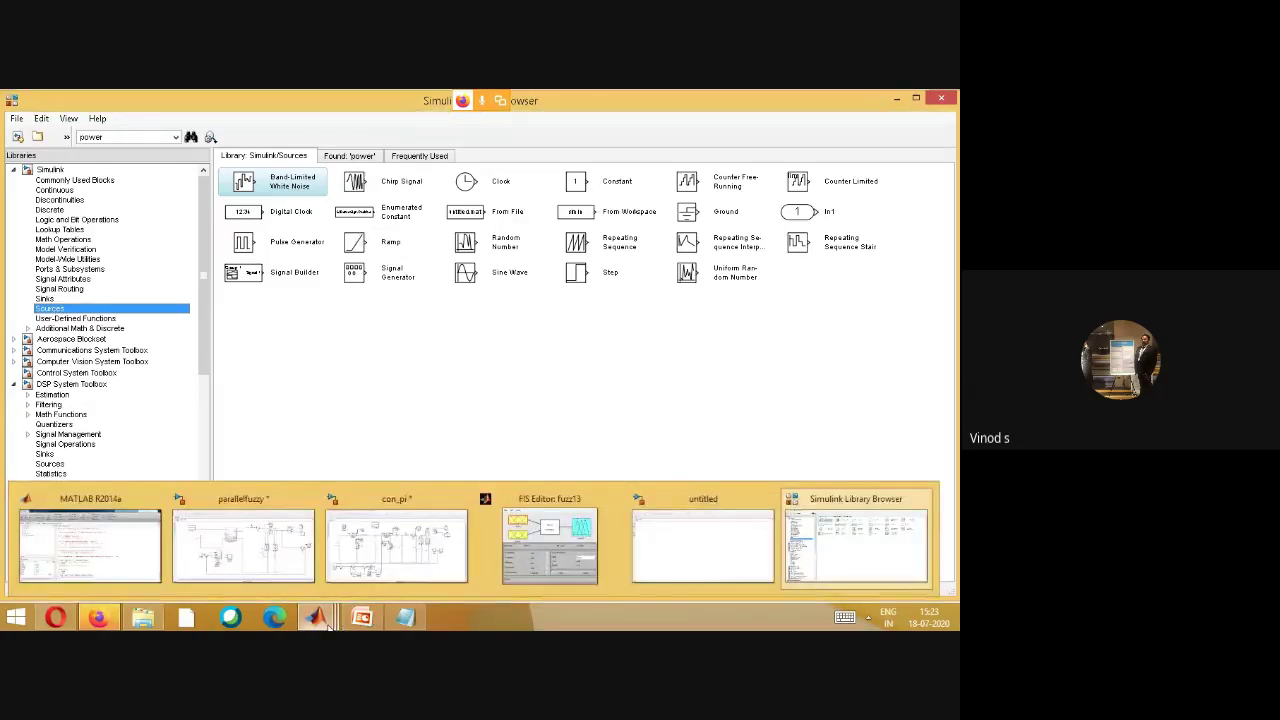
{"action": "left_click", "coordinate": [380, 566]}
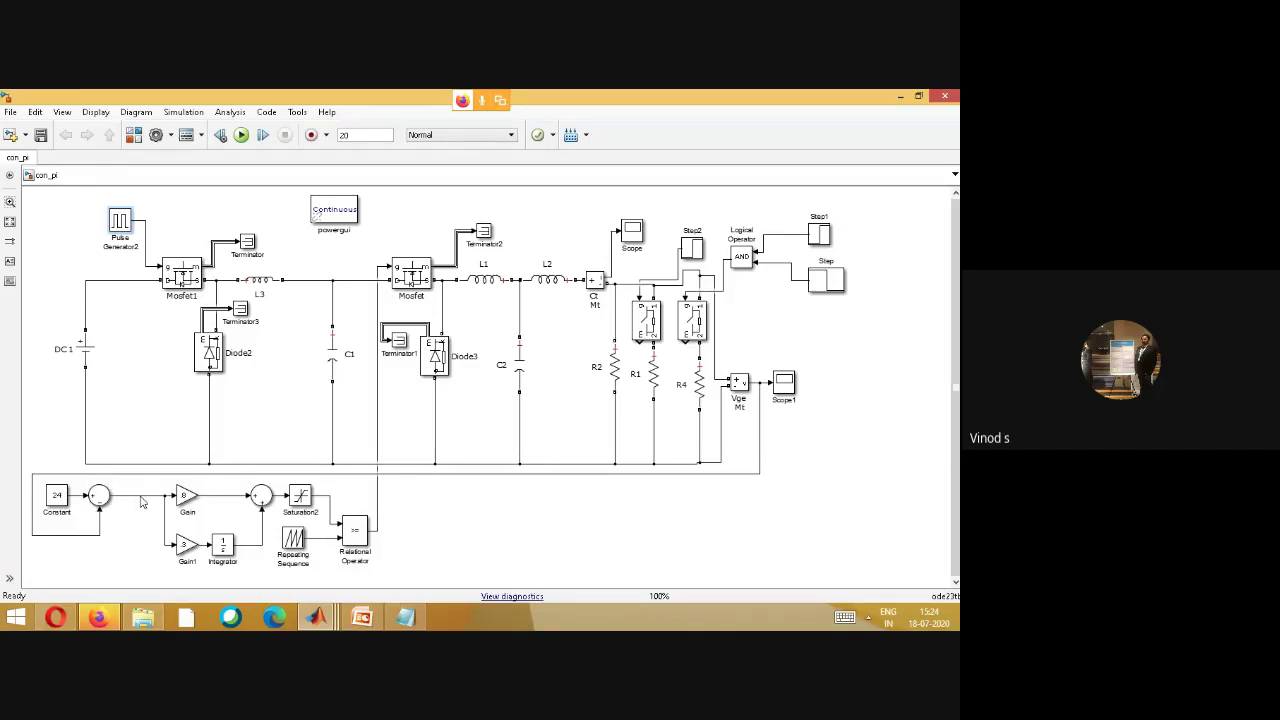
{"action": "left_click", "coordinate": [185, 505]}
{"action": "left_click", "coordinate": [133, 508]}
{"action": "left_click", "coordinate": [188, 503]}
- Review the upper and lower limits of the Saturation2 block
{"action": "double_click", "coordinate": [302, 497]}
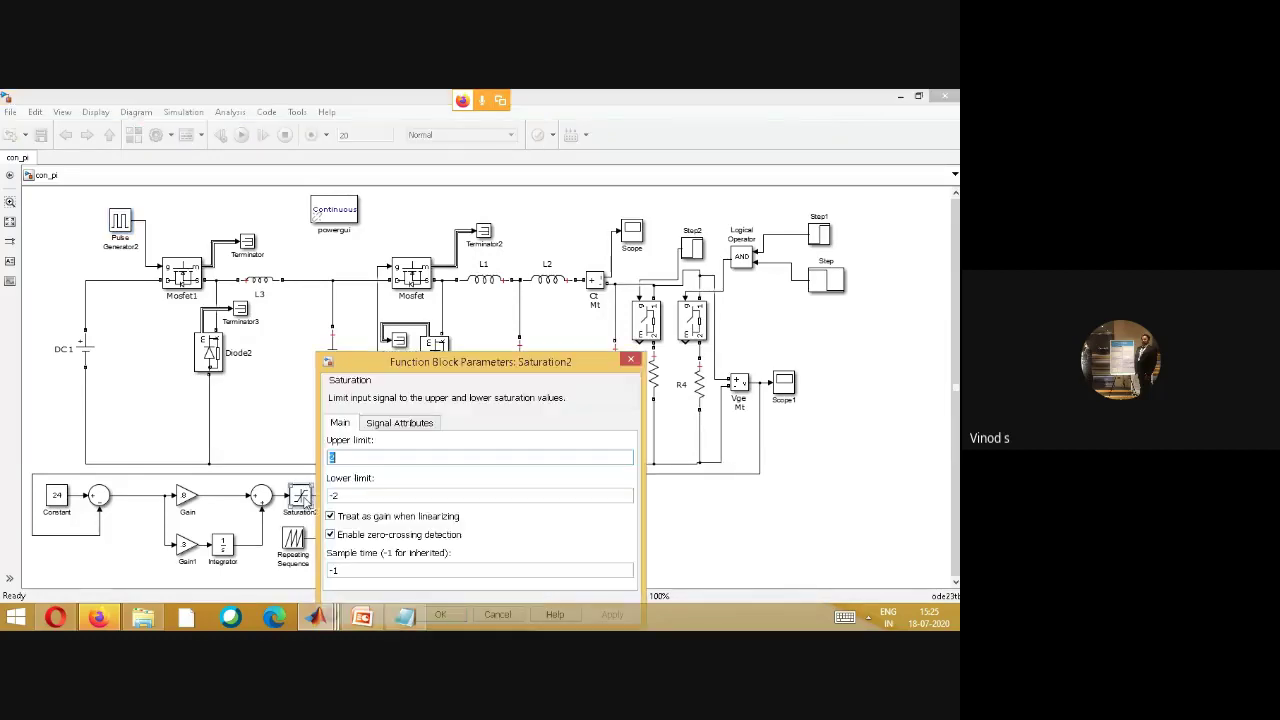
{"action": "left_click", "coordinate": [630, 359]}
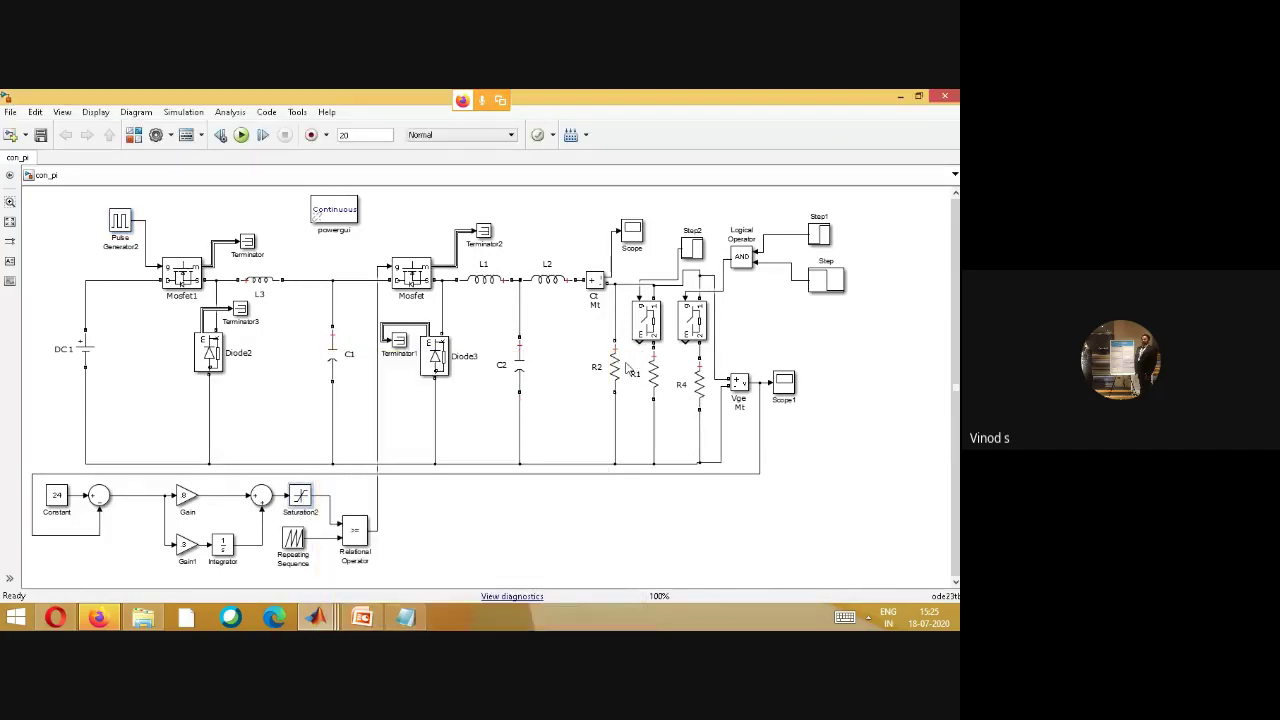
{"action": "double_click", "coordinate": [302, 497]}
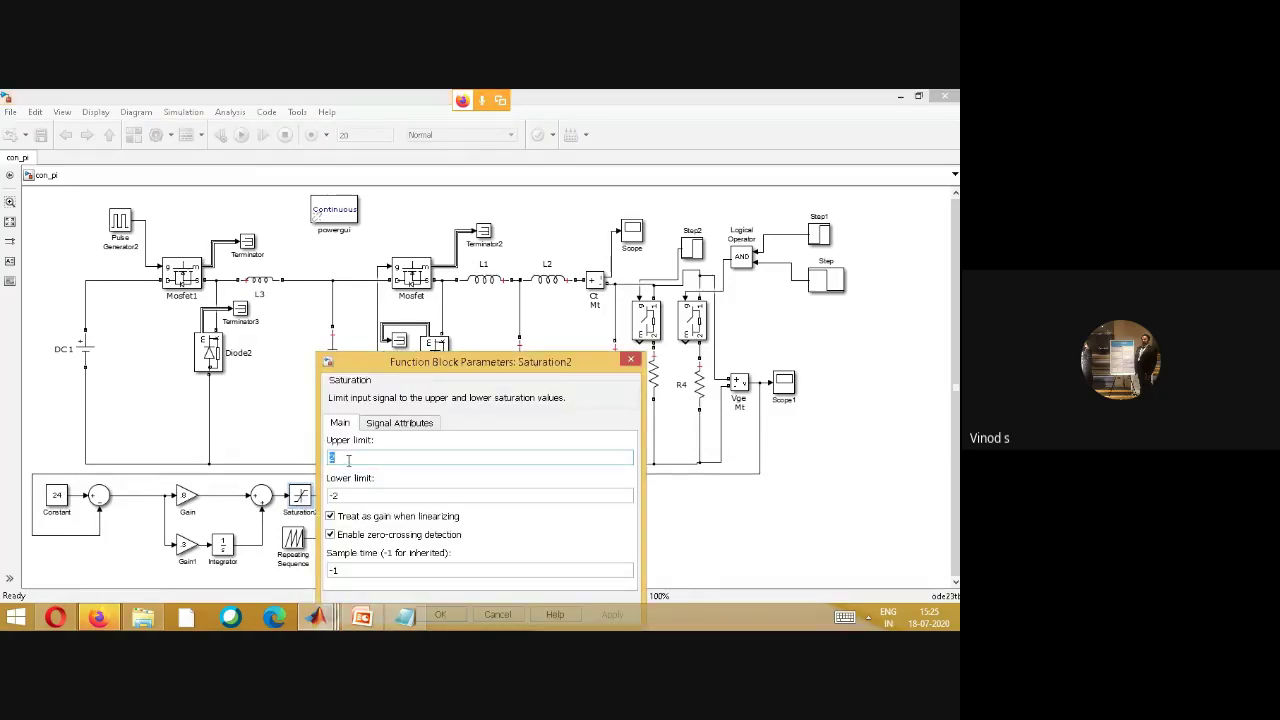
{"action": "left_click", "coordinate": [632, 361]}
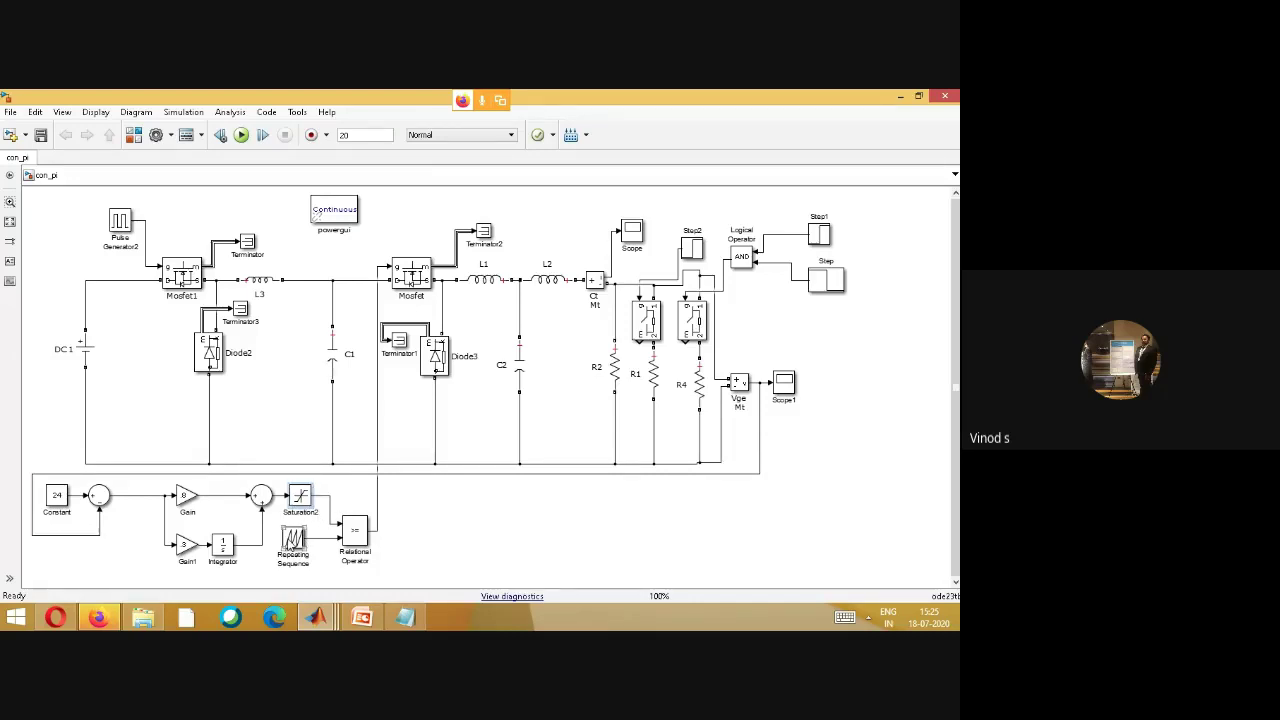
- Review the time values and output values of the Repeating Sequence block that feeds the Relational Operator
{"action": "double_click", "coordinate": [292, 540]}
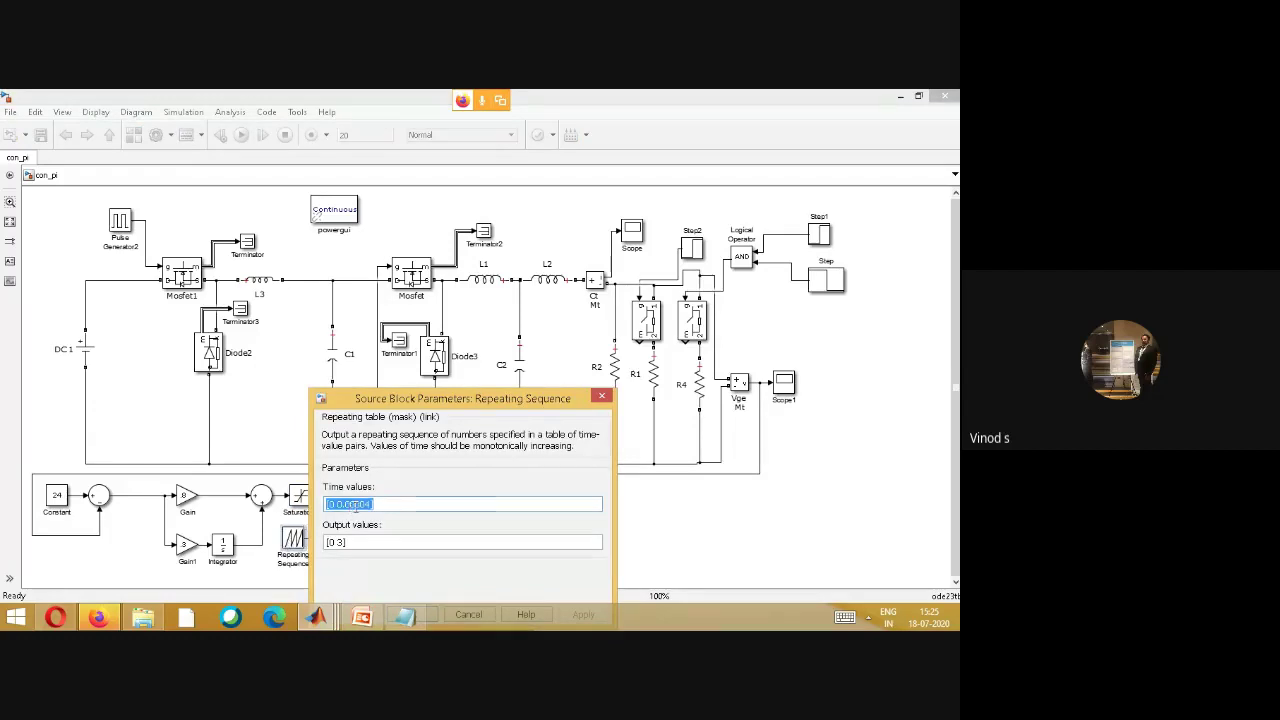
{"action": "left_click", "coordinate": [601, 396]}
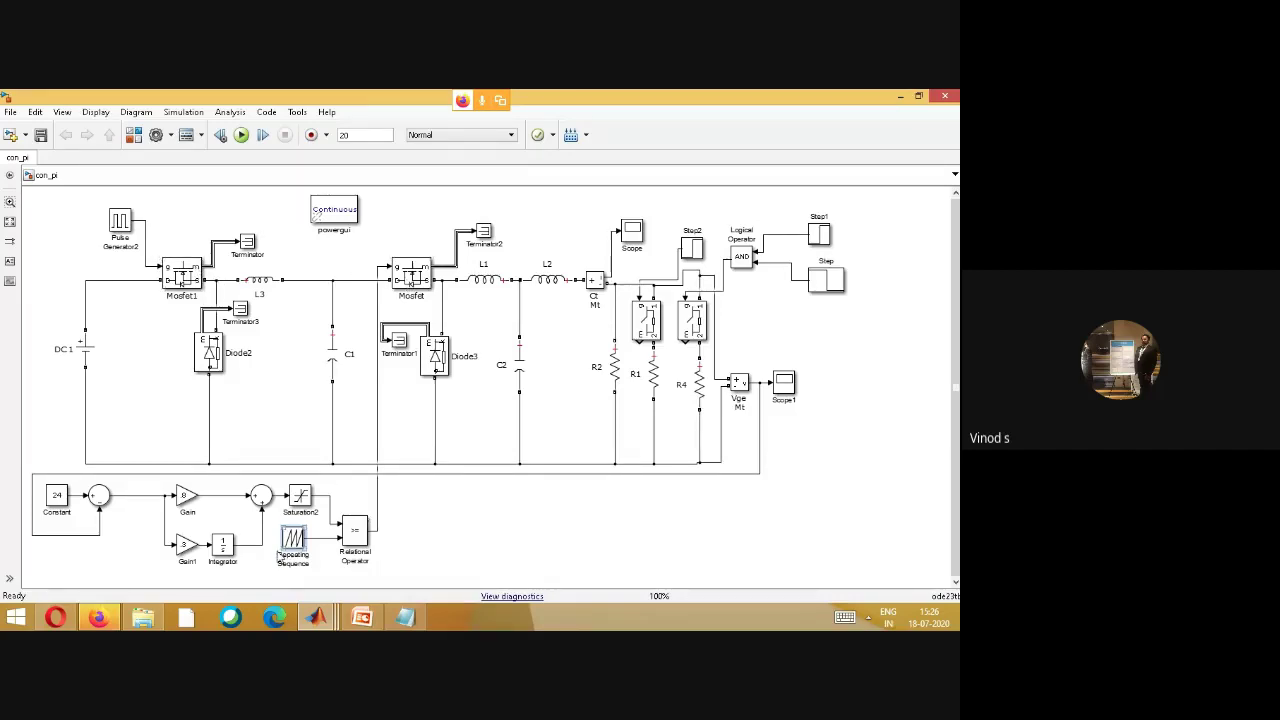
{"action": "double_click", "coordinate": [292, 540]}
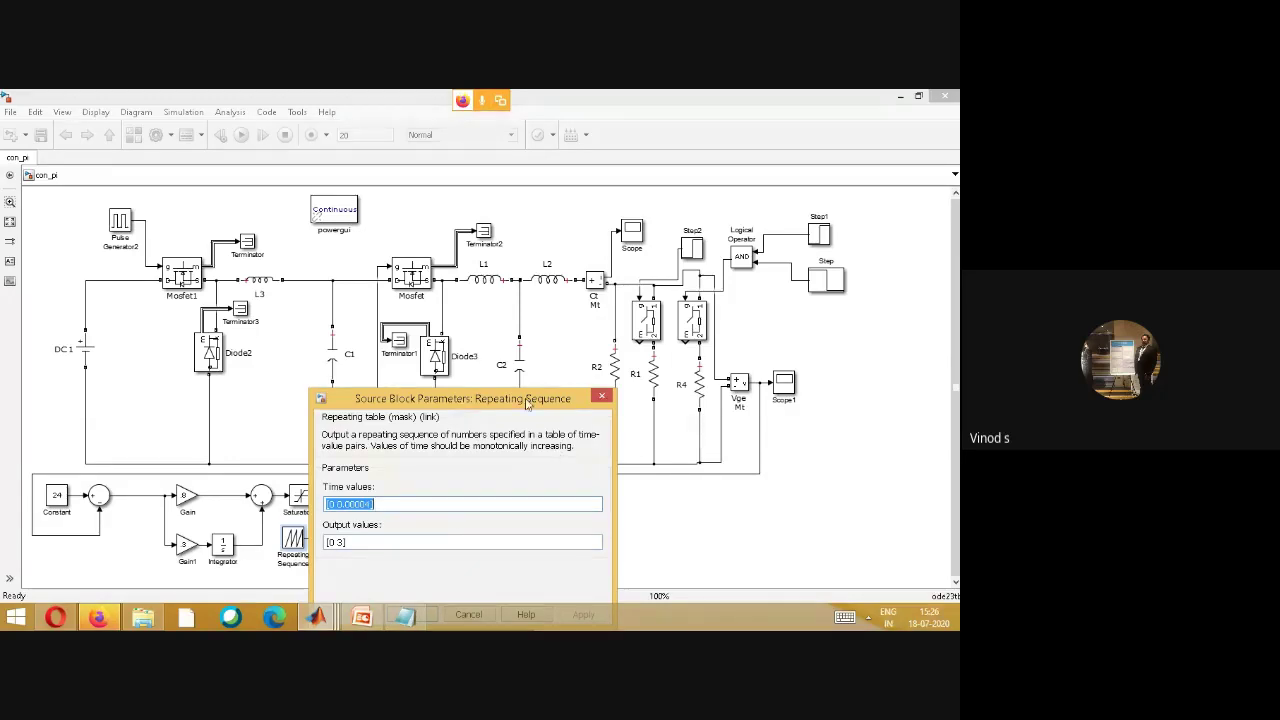
{"action": "key", "text": "Return"}
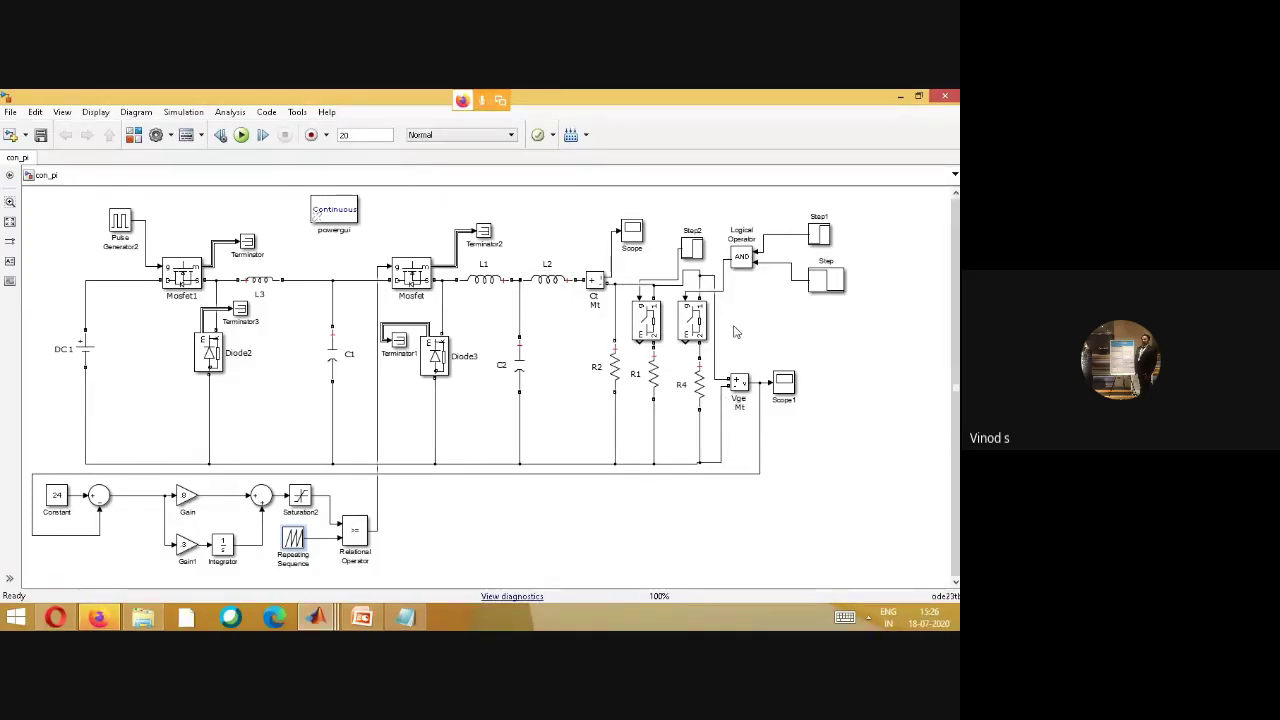
- Examine the load current waveform in Scope and relate it to the R2 load branch
{"action": "double_click", "coordinate": [638, 236]}
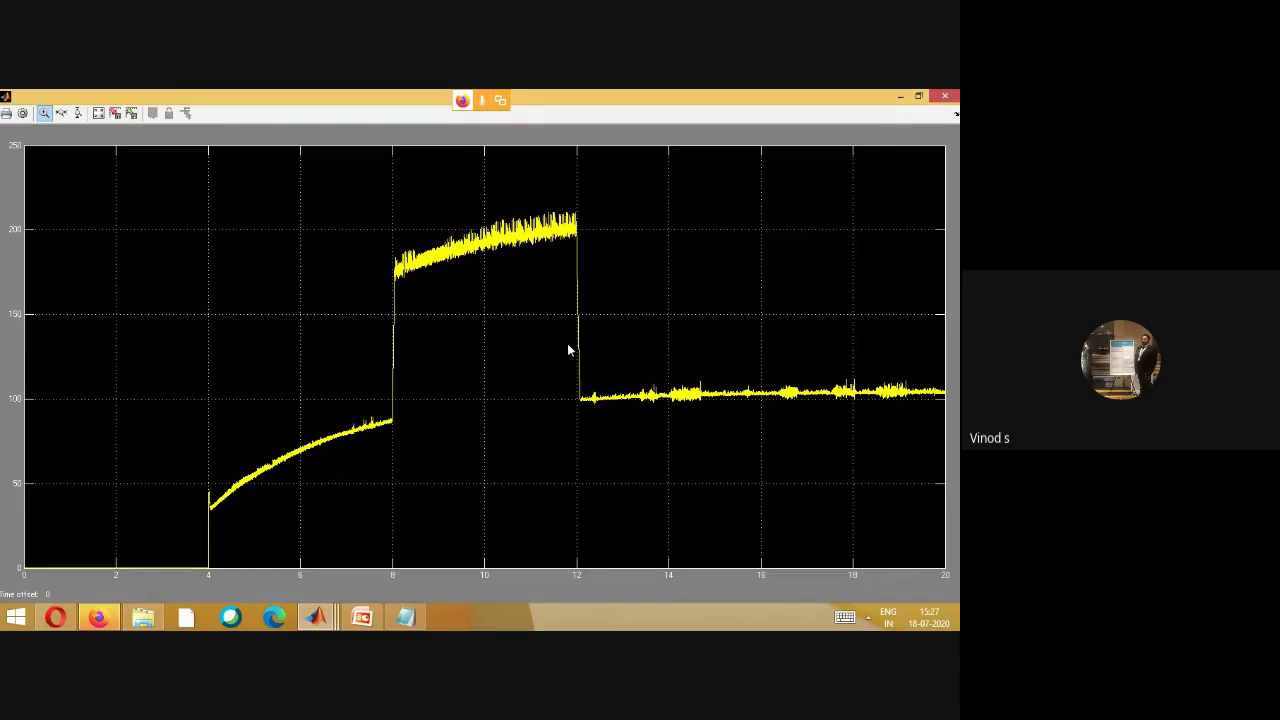
{"action": "left_click", "coordinate": [945, 95]}
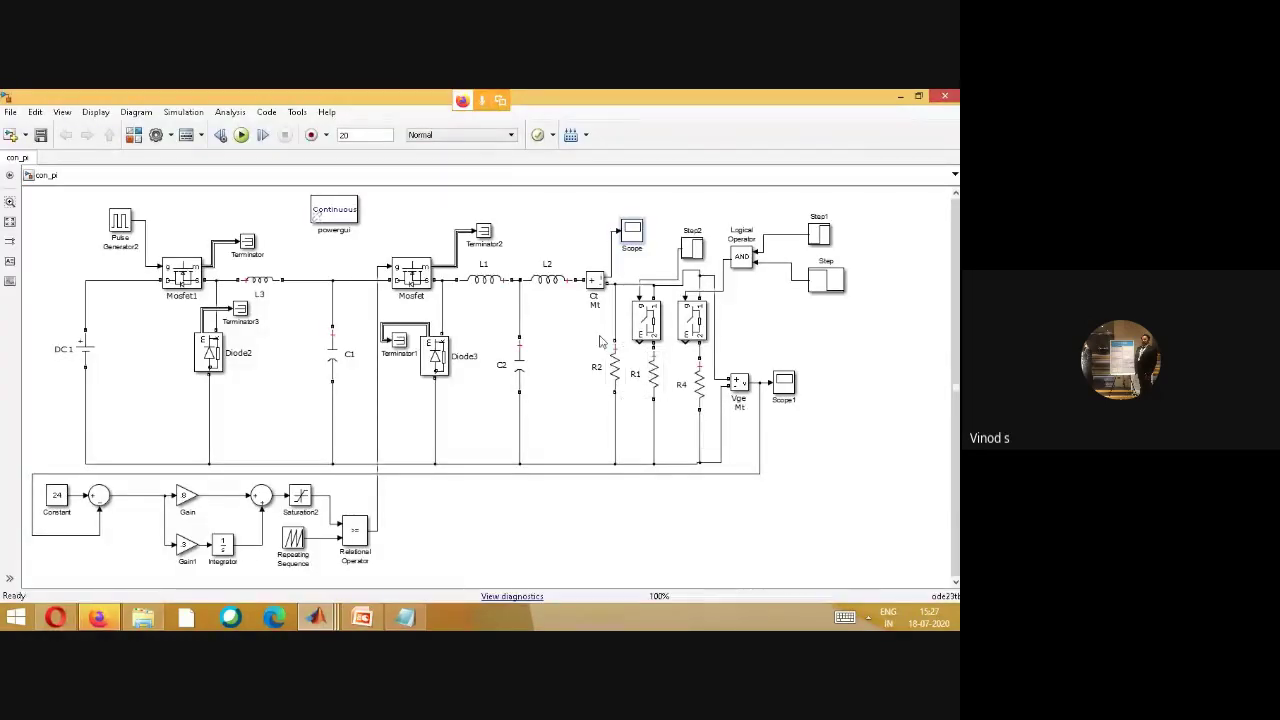
{"action": "left_click", "coordinate": [614, 372]}
{"action": "double_click", "coordinate": [632, 230]}
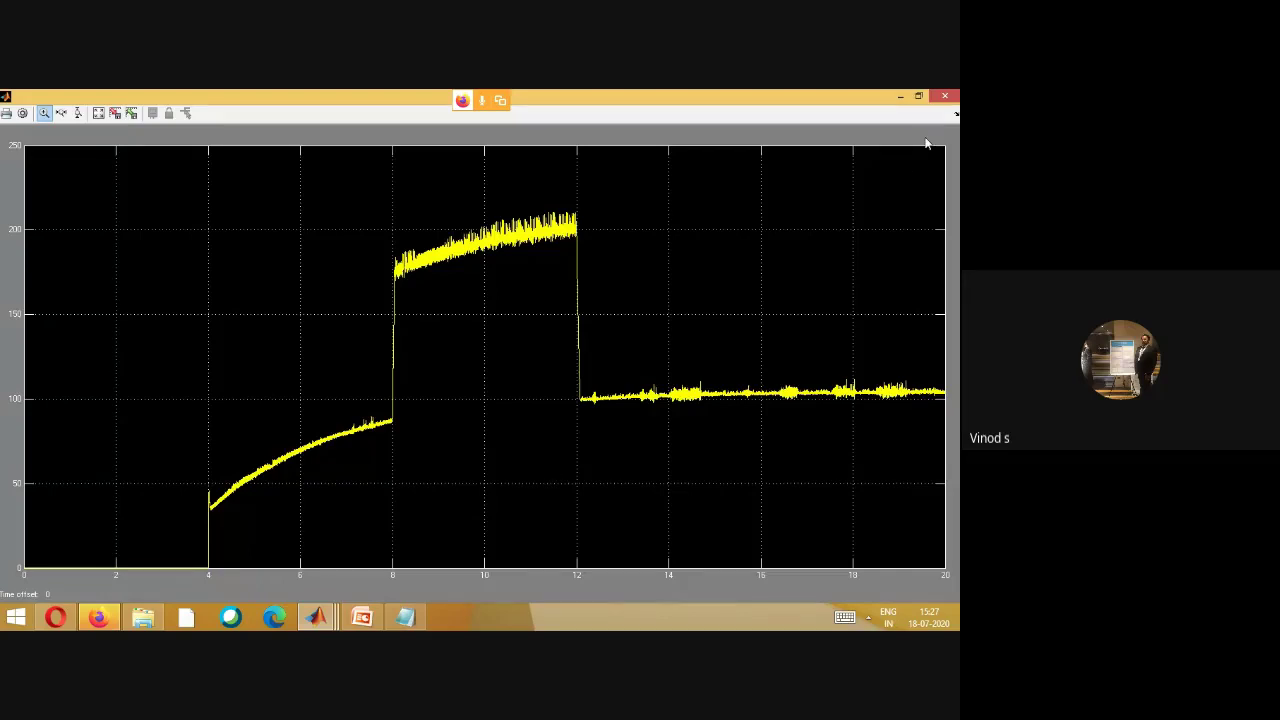
{"action": "left_click", "coordinate": [945, 95]}
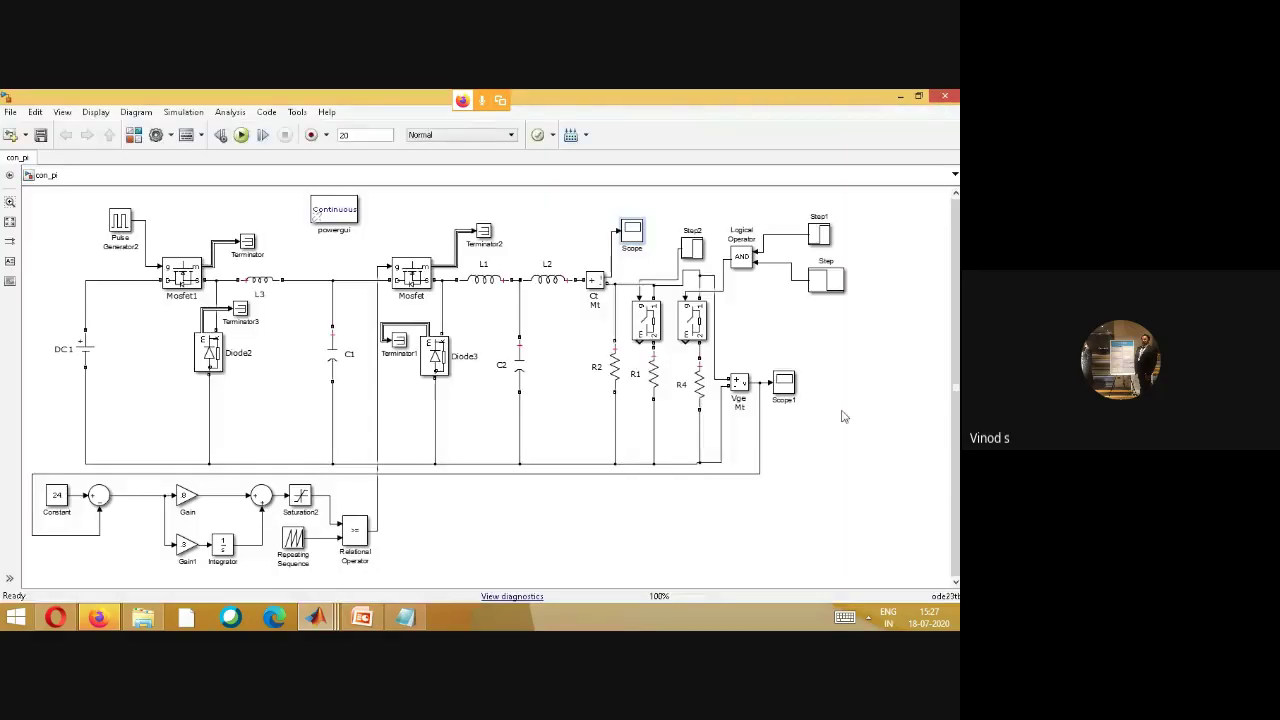
- Examine the output voltage waveform in Scope1 over the simulation time
{"action": "double_click", "coordinate": [785, 388]}
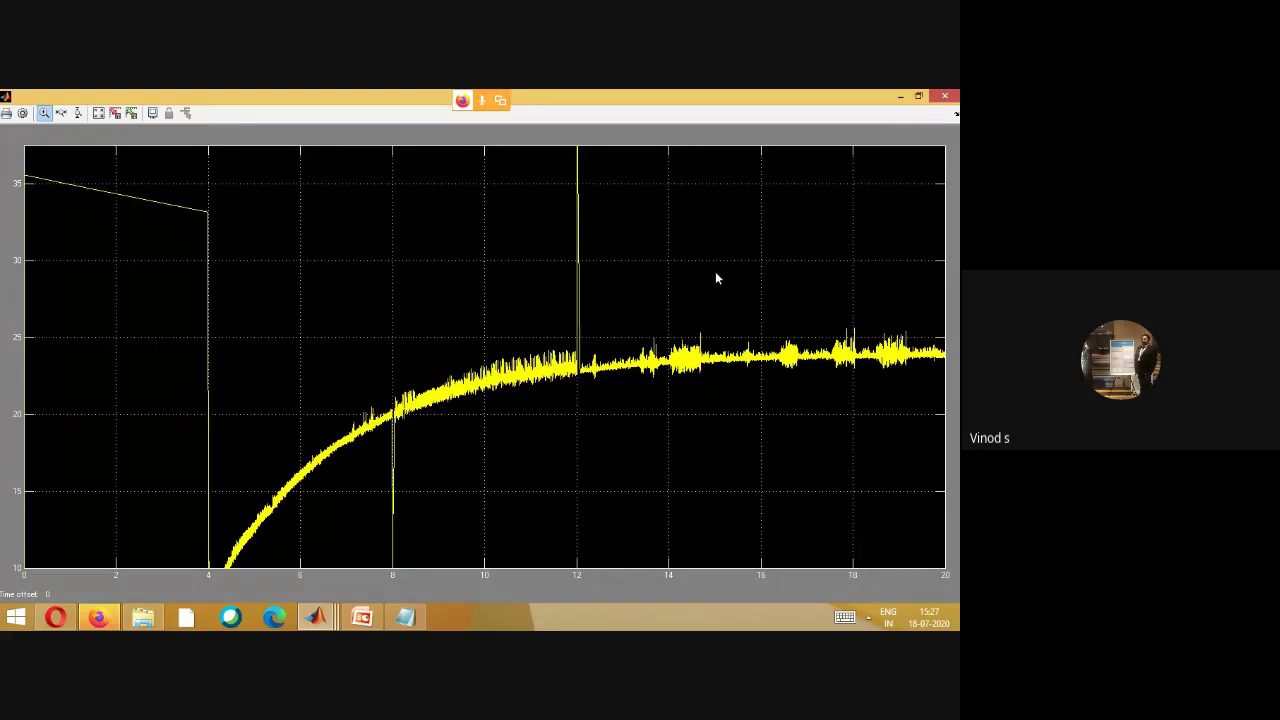
{"action": "left_click", "coordinate": [945, 96]}
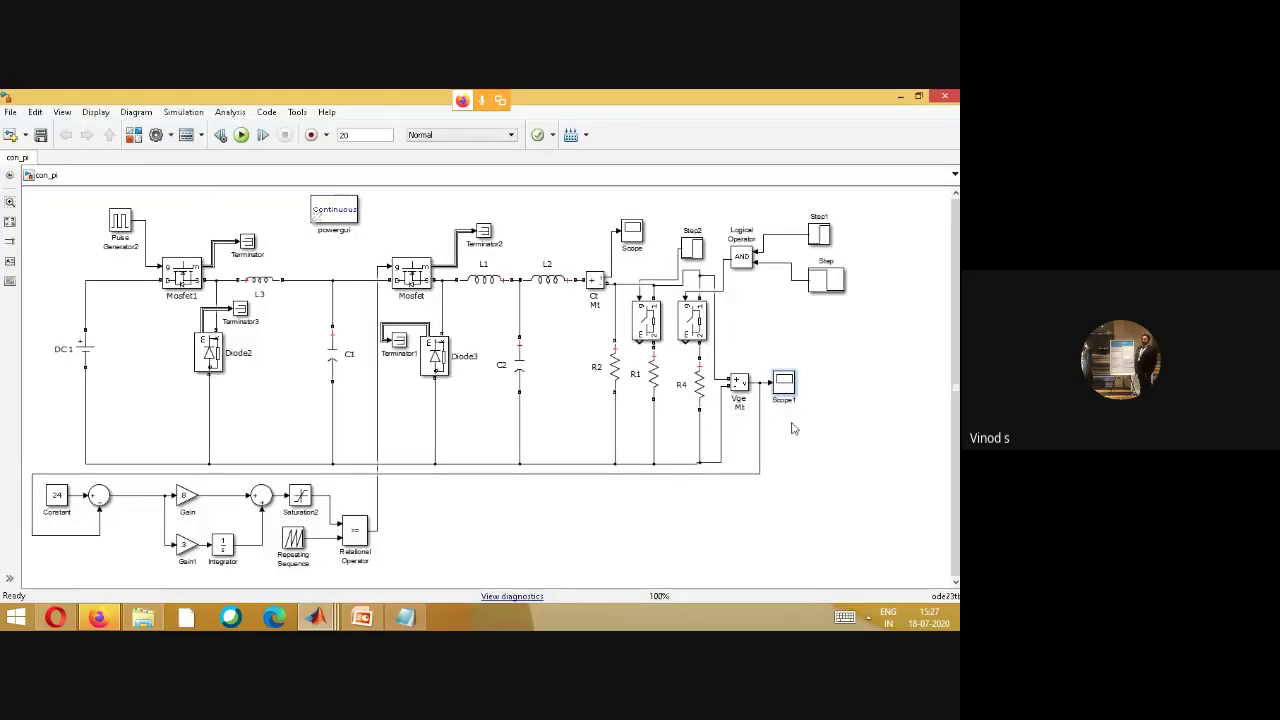
{"action": "double_click", "coordinate": [783, 388]}
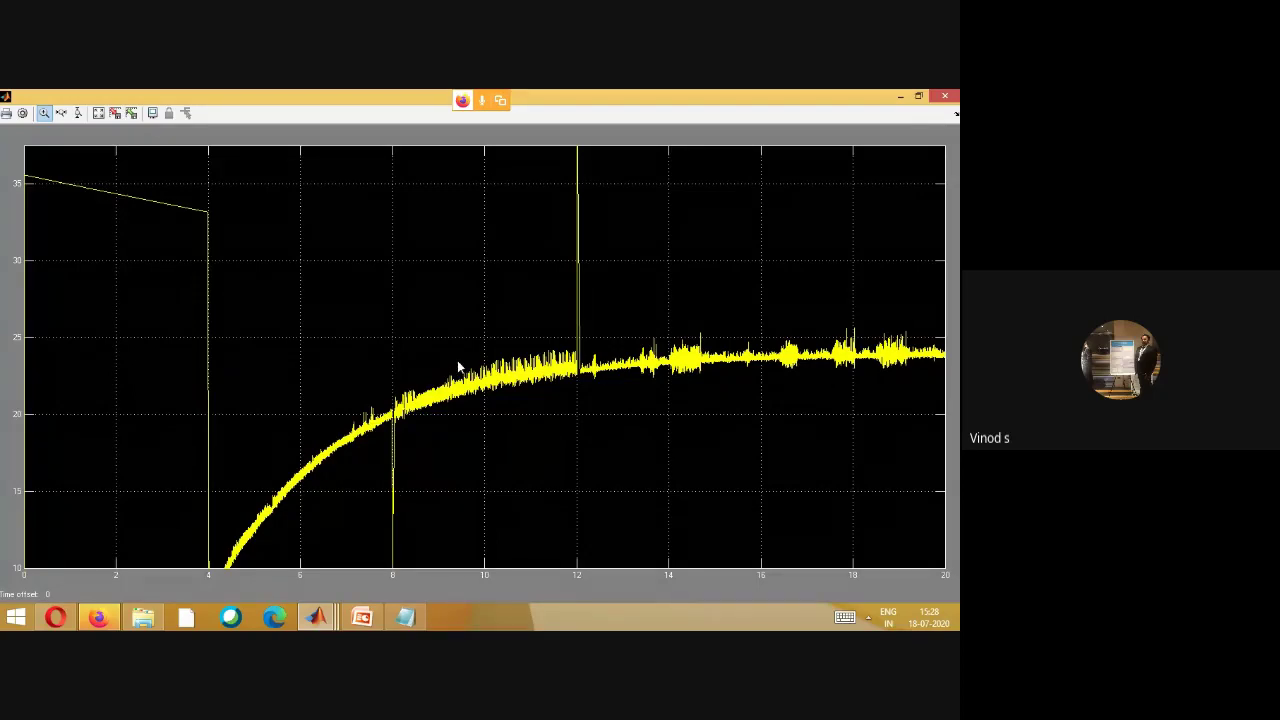
{"action": "left_click", "coordinate": [944, 96]}
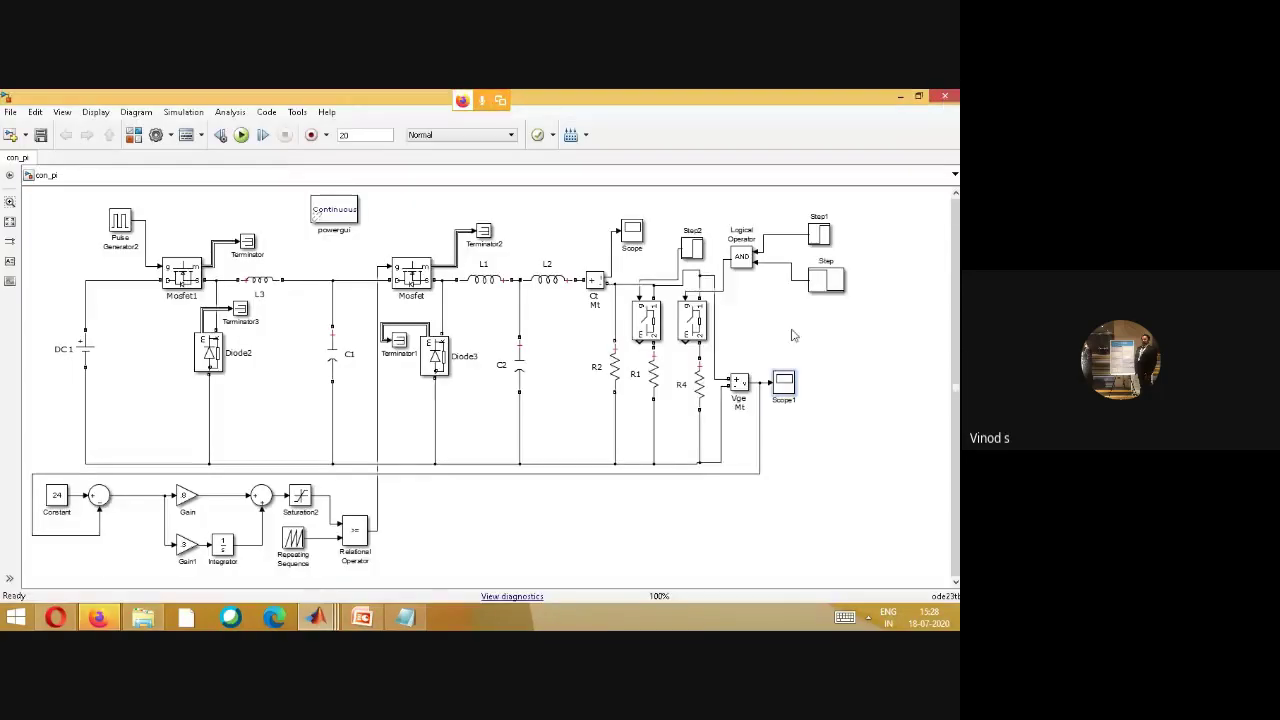
- Point out the switched load resistors R4 and R1 in the output section of the model
{"action": "left_click", "coordinate": [697, 373]}
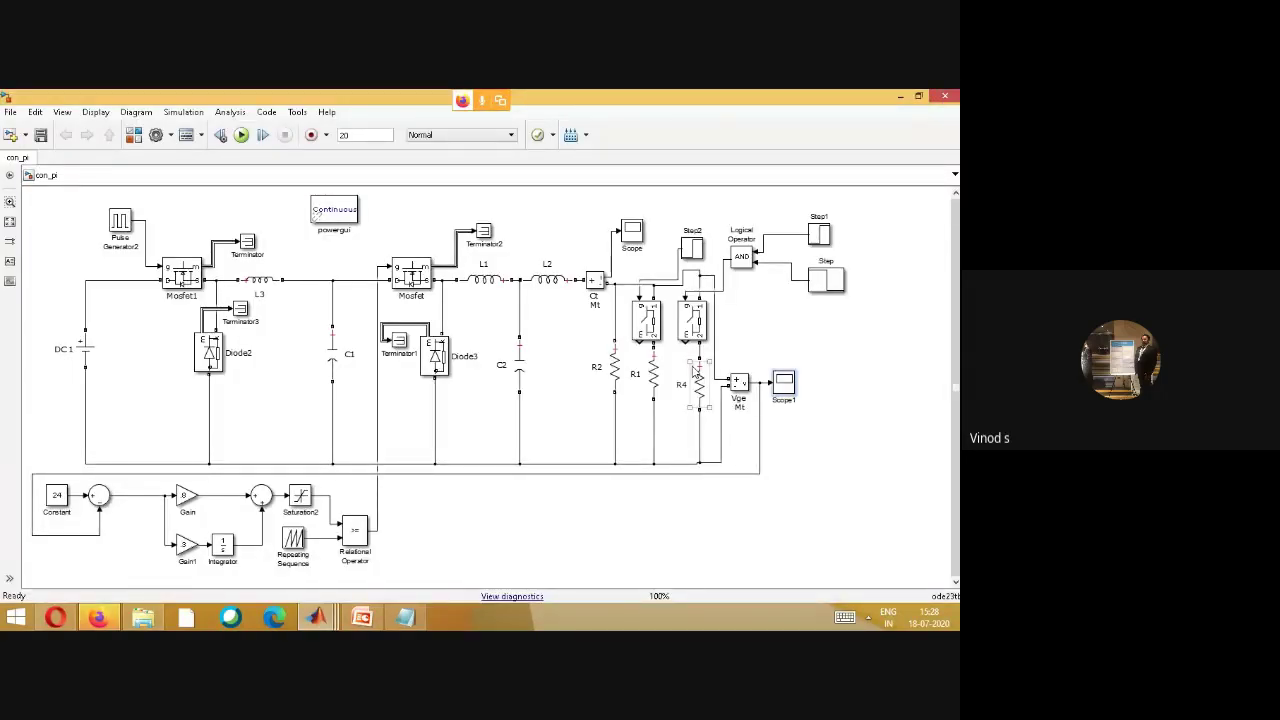
{"action": "left_click", "coordinate": [646, 394]}
{"action": "left_click", "coordinate": [670, 398]}
{"action": "left_click", "coordinate": [692, 402]}
{"action": "left_click", "coordinate": [656, 390]}
- Review the step times and initial and final values of Step1 and Step, which feed the AND Logical Operator
{"action": "left_click", "coordinate": [826, 266]}
{"action": "left_click", "coordinate": [822, 303]}
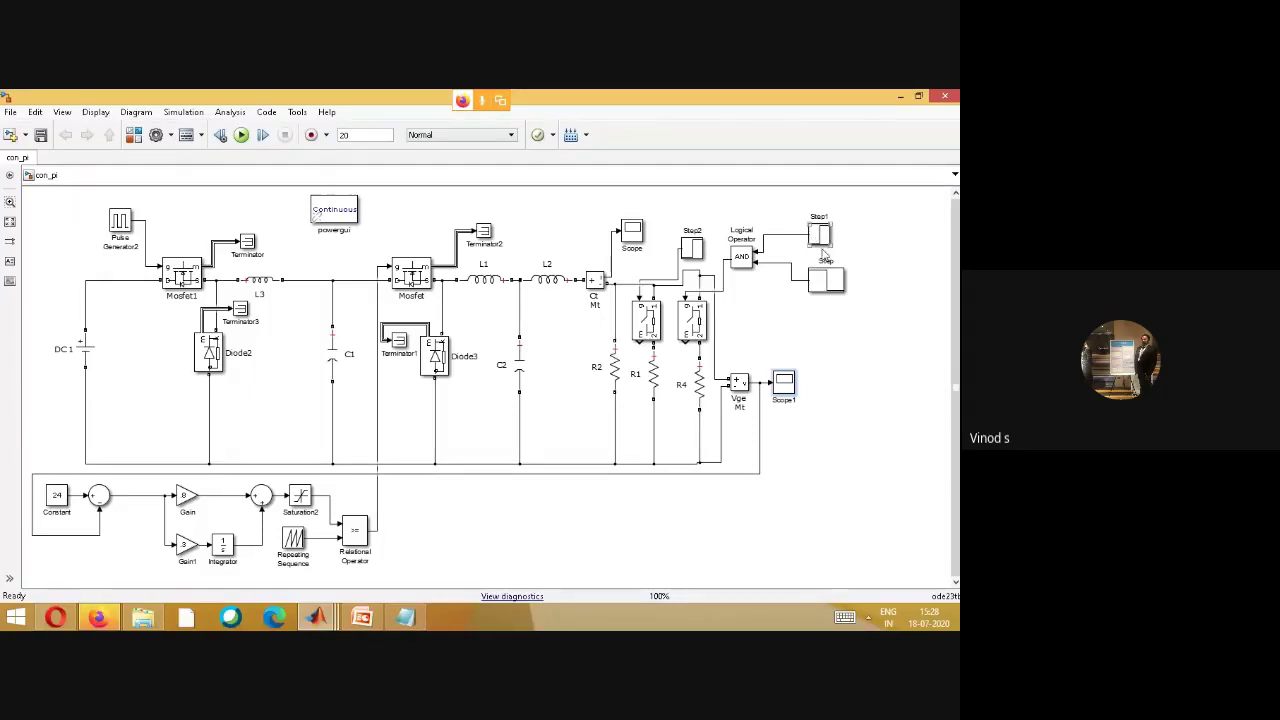
{"action": "left_click", "coordinate": [741, 270]}
{"action": "double_click", "coordinate": [820, 233]}
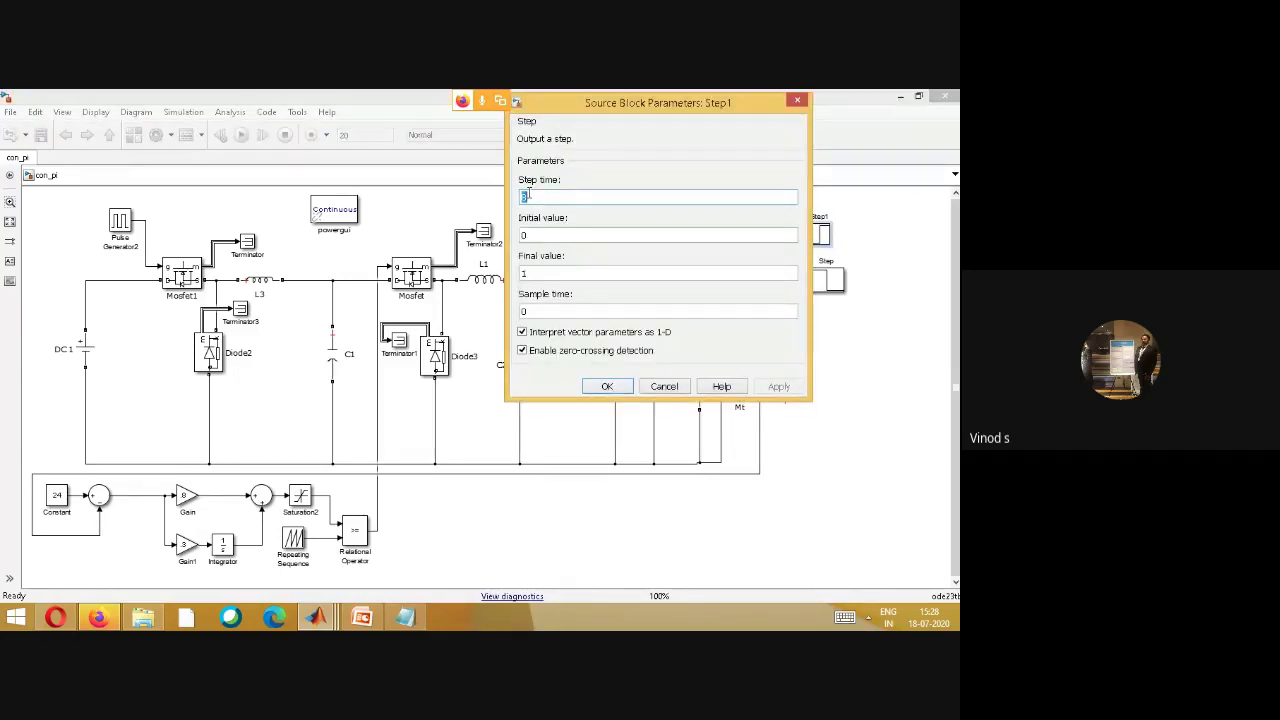
{"action": "left_click", "coordinate": [607, 386]}
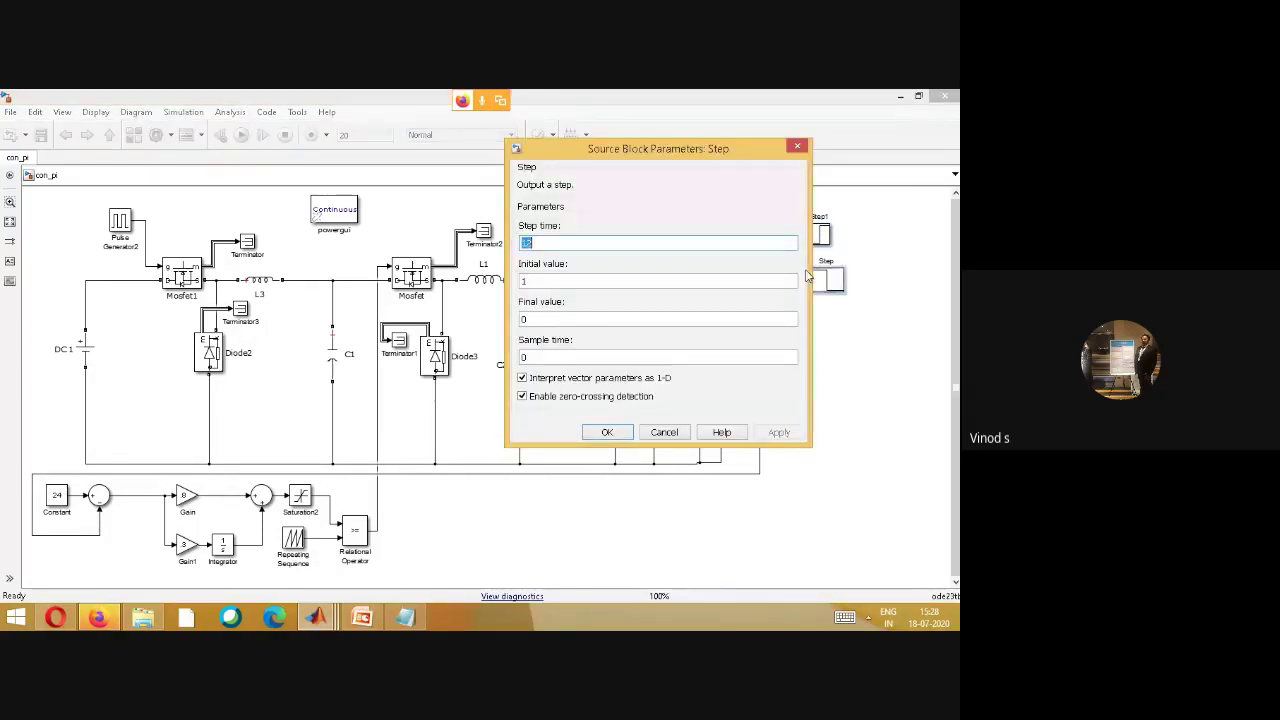
{"action": "double_click", "coordinate": [527, 242]}
{"action": "left_click", "coordinate": [594, 438]}
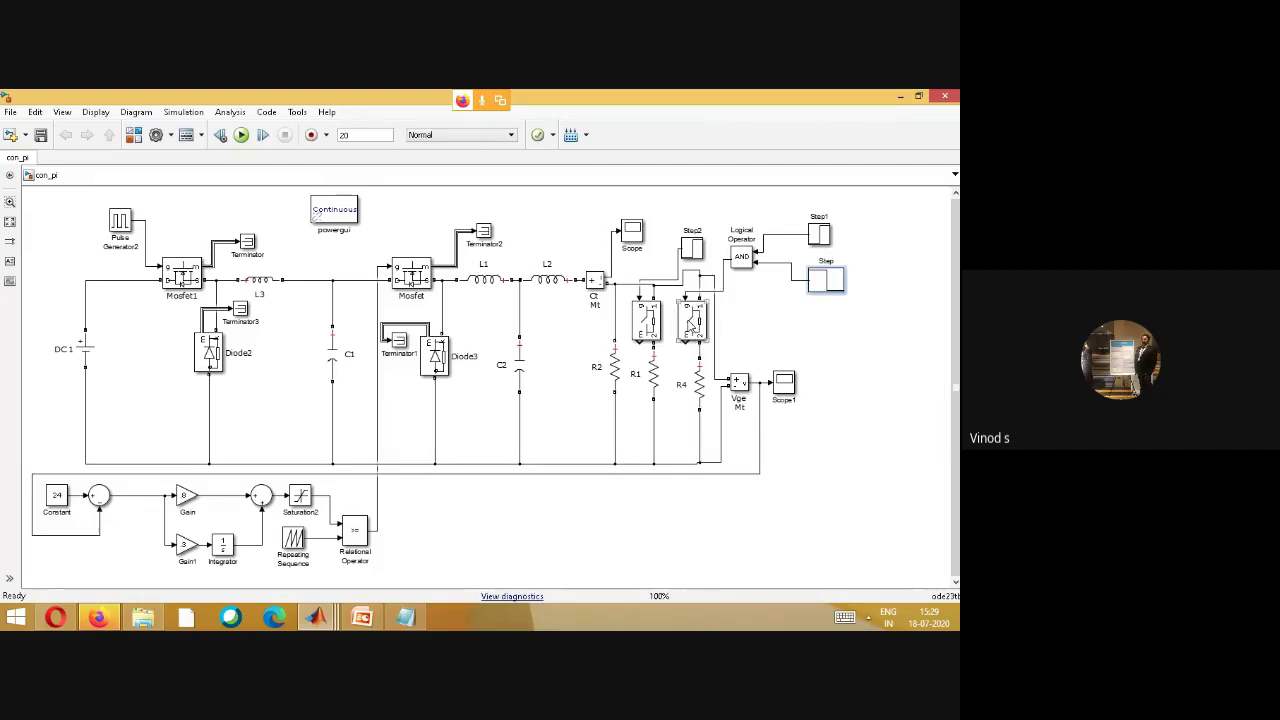
- Relate the switched load branches R4 and R1 to the current steps in the Scope waveform
{"action": "left_click", "coordinate": [689, 400]}
{"action": "left_click", "coordinate": [685, 372]}
{"action": "left_click", "coordinate": [653, 377]}
{"action": "left_click", "coordinate": [647, 330]}
{"action": "double_click", "coordinate": [631, 233]}
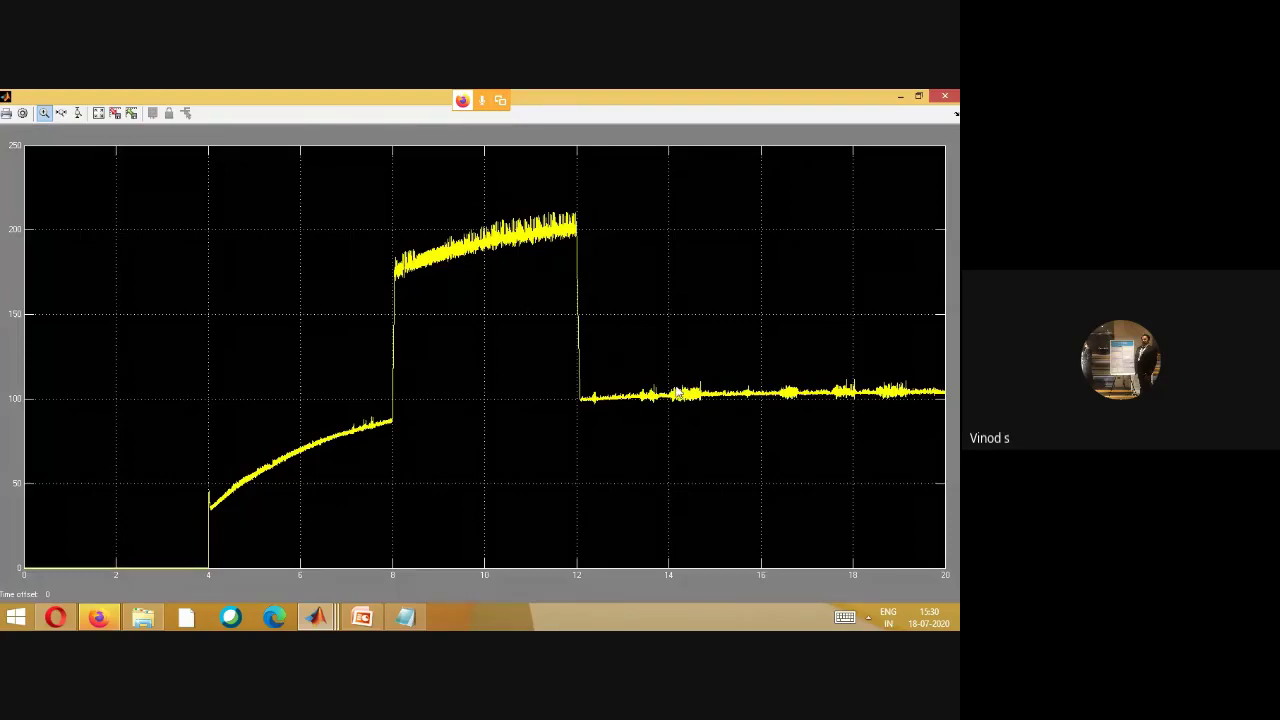
{"action": "left_click", "coordinate": [945, 100]}
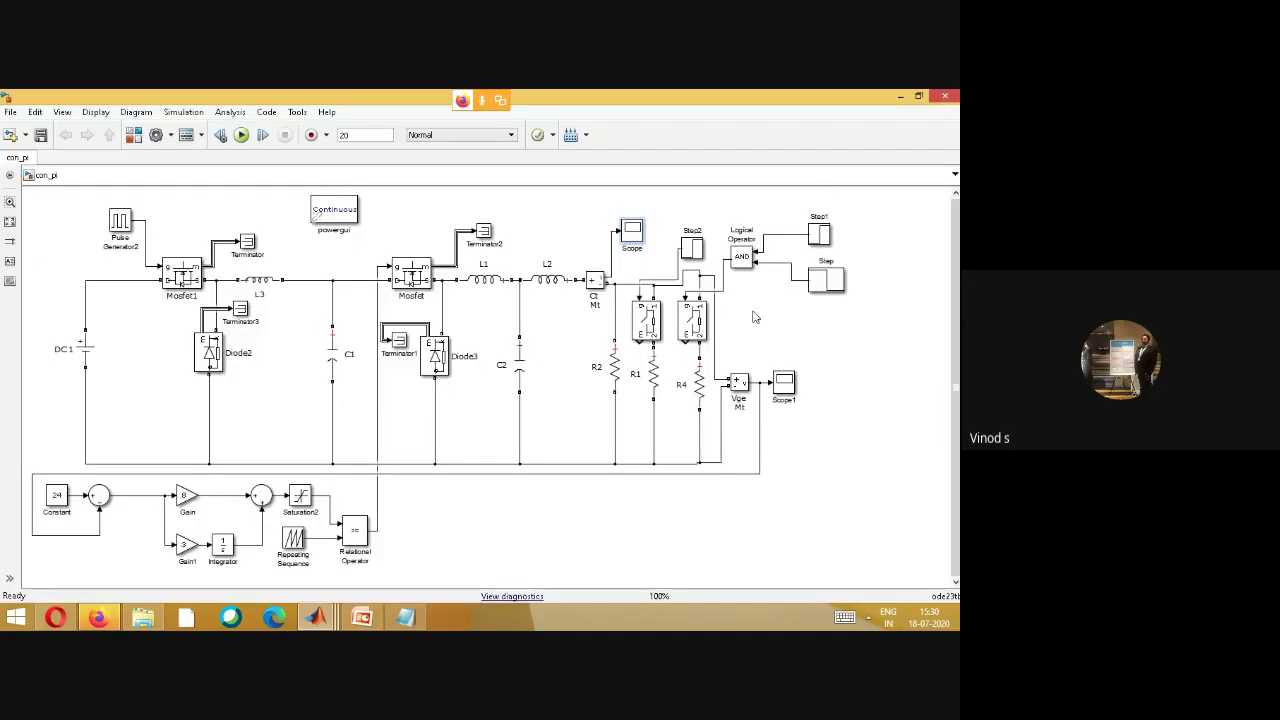
{"action": "double_click", "coordinate": [638, 244]}
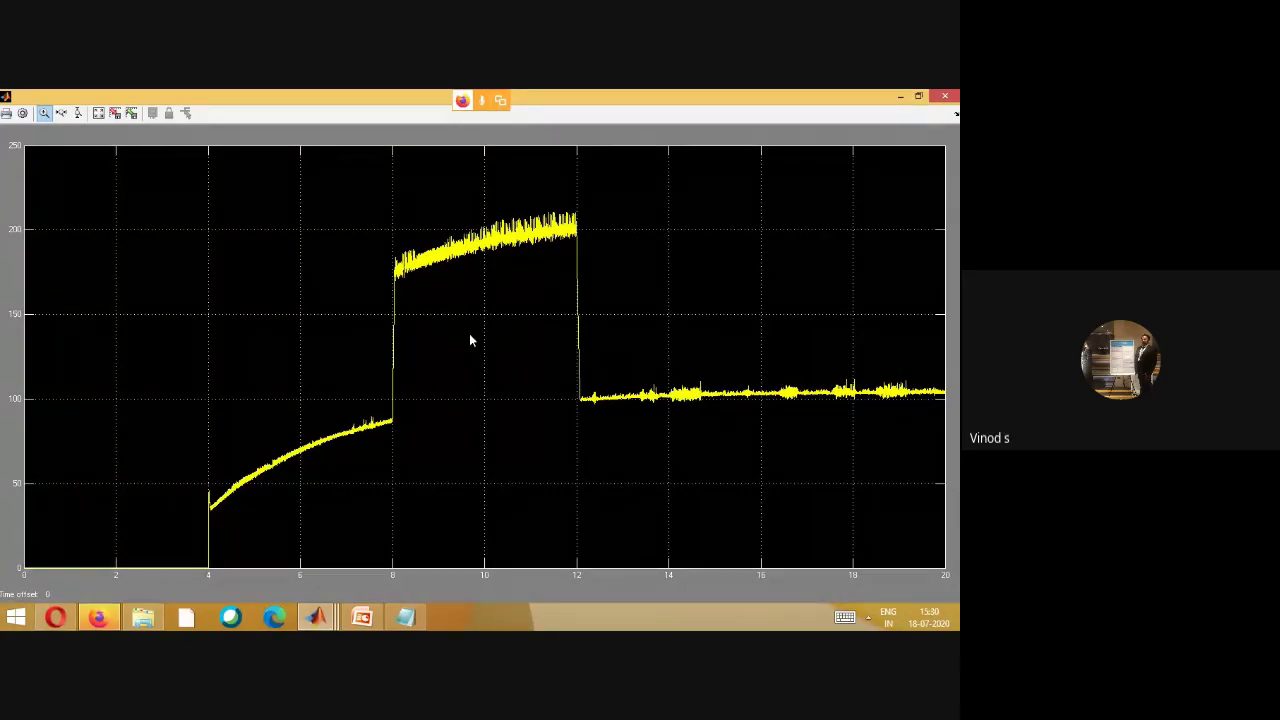
{"action": "left_click", "coordinate": [942, 96]}
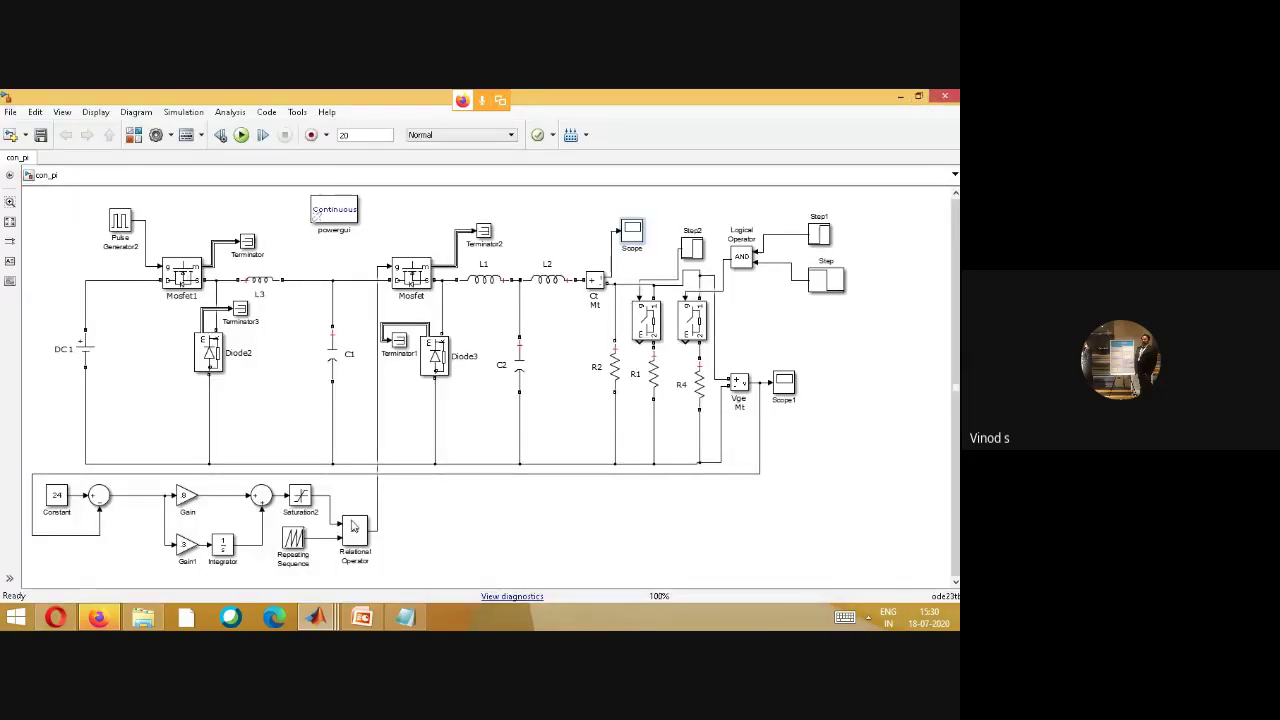
- Review the Scope's history parameters for saving data to the workspace, including the variable name and format
{"action": "double_click", "coordinate": [637, 234]}
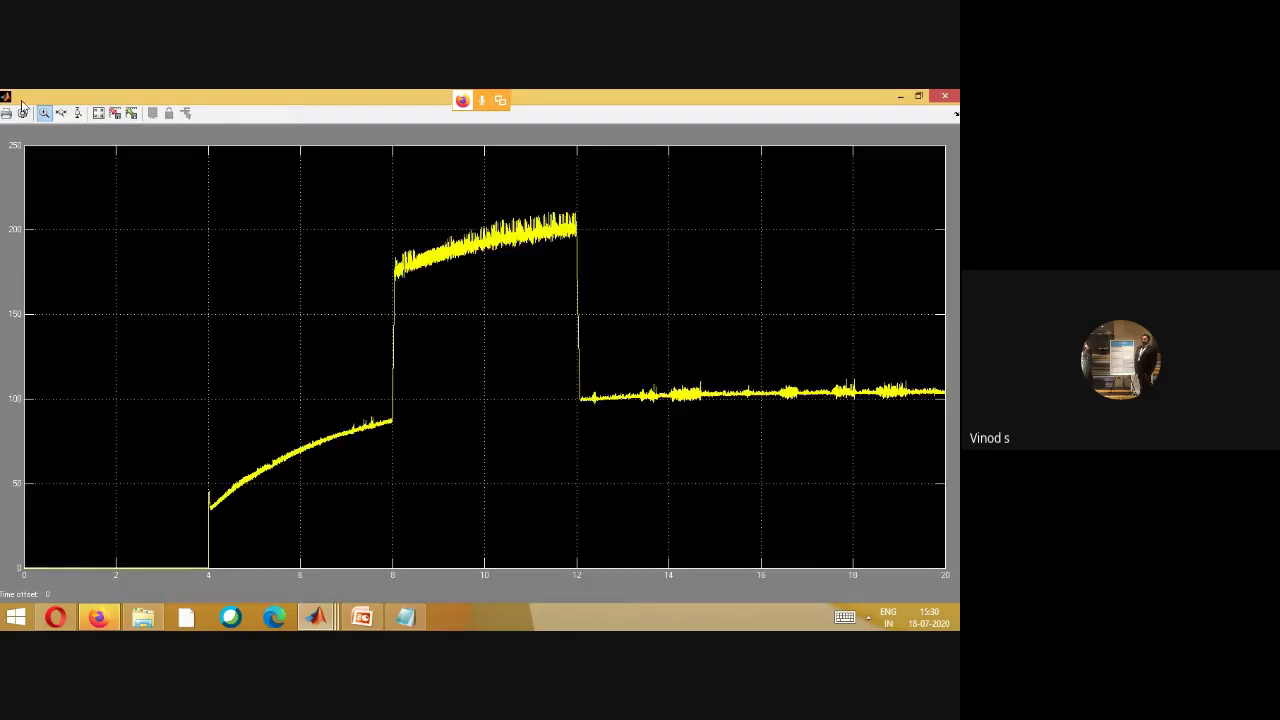
{"action": "left_click", "coordinate": [22, 112]}
{"action": "left_click", "coordinate": [58, 145]}
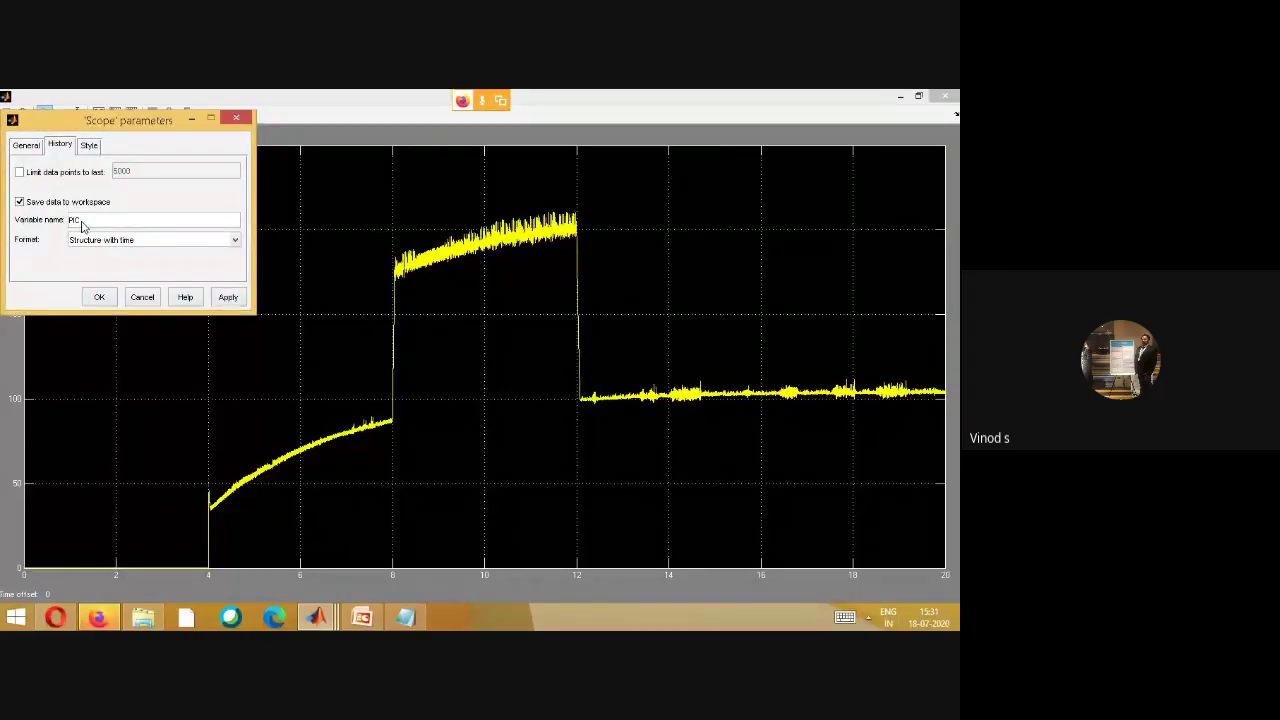
{"action": "left_click", "coordinate": [101, 300]}
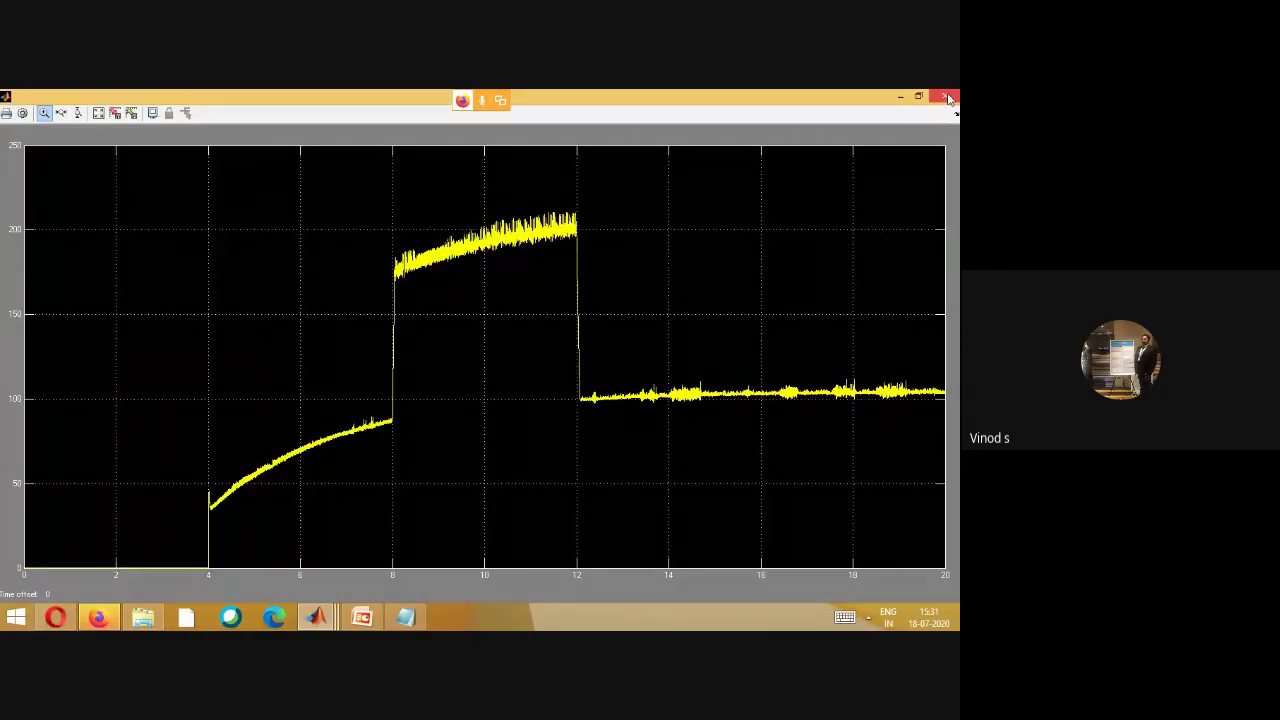
{"action": "left_click", "coordinate": [949, 98]}
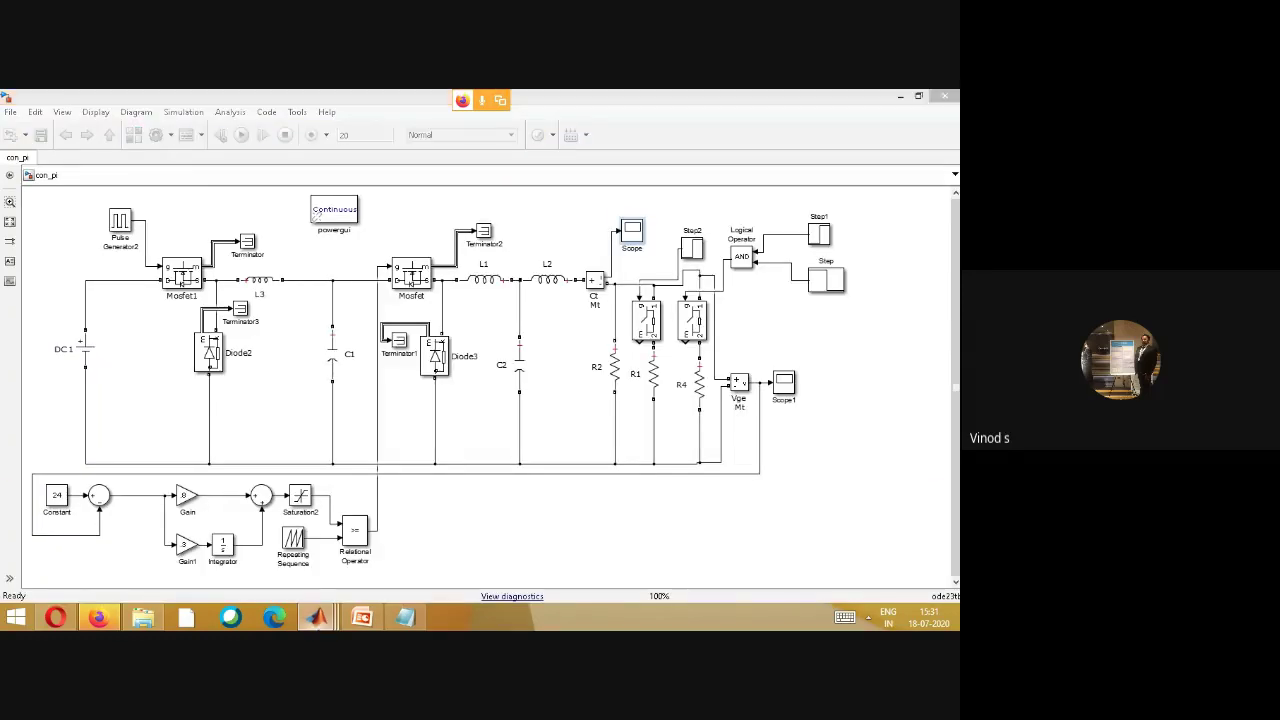
- Switch to the main MATLAB window and begin a plot command with PIC.time as its first argument
{"action": "mouse_move", "coordinate": [315, 617]}
{"action": "left_click", "coordinate": [128, 549]}
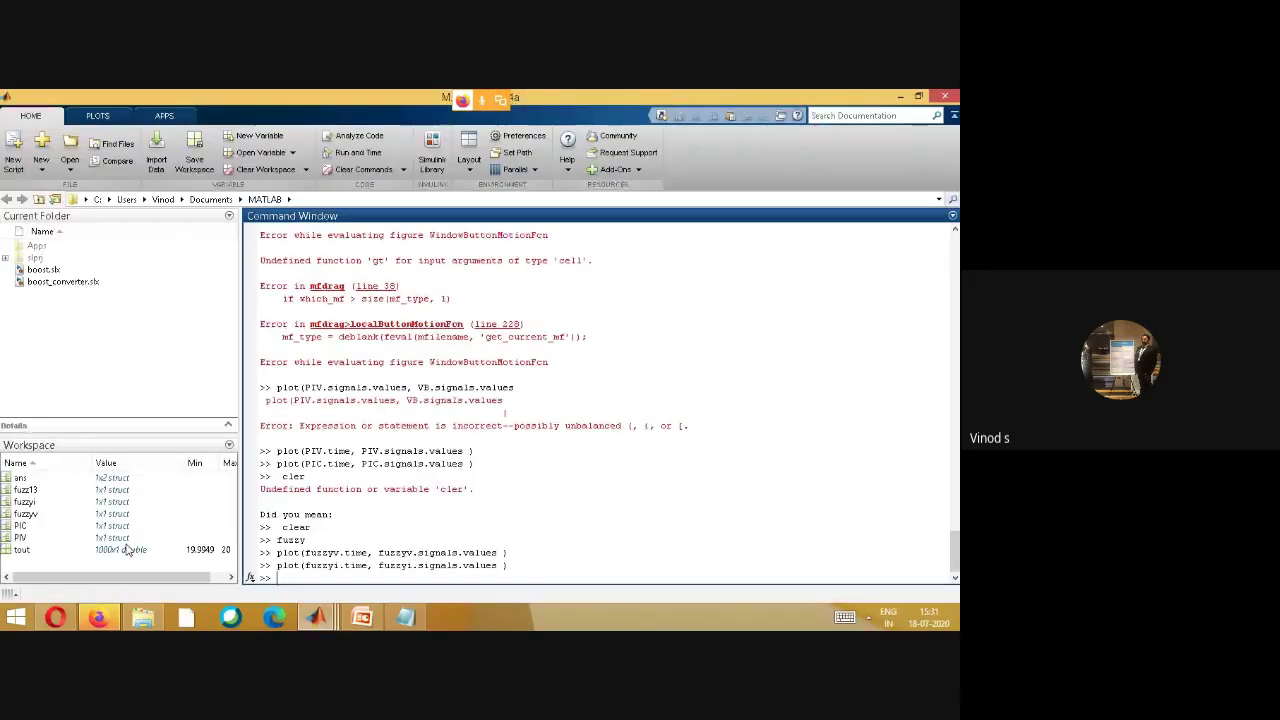
{"action": "type", "text": "plot("}
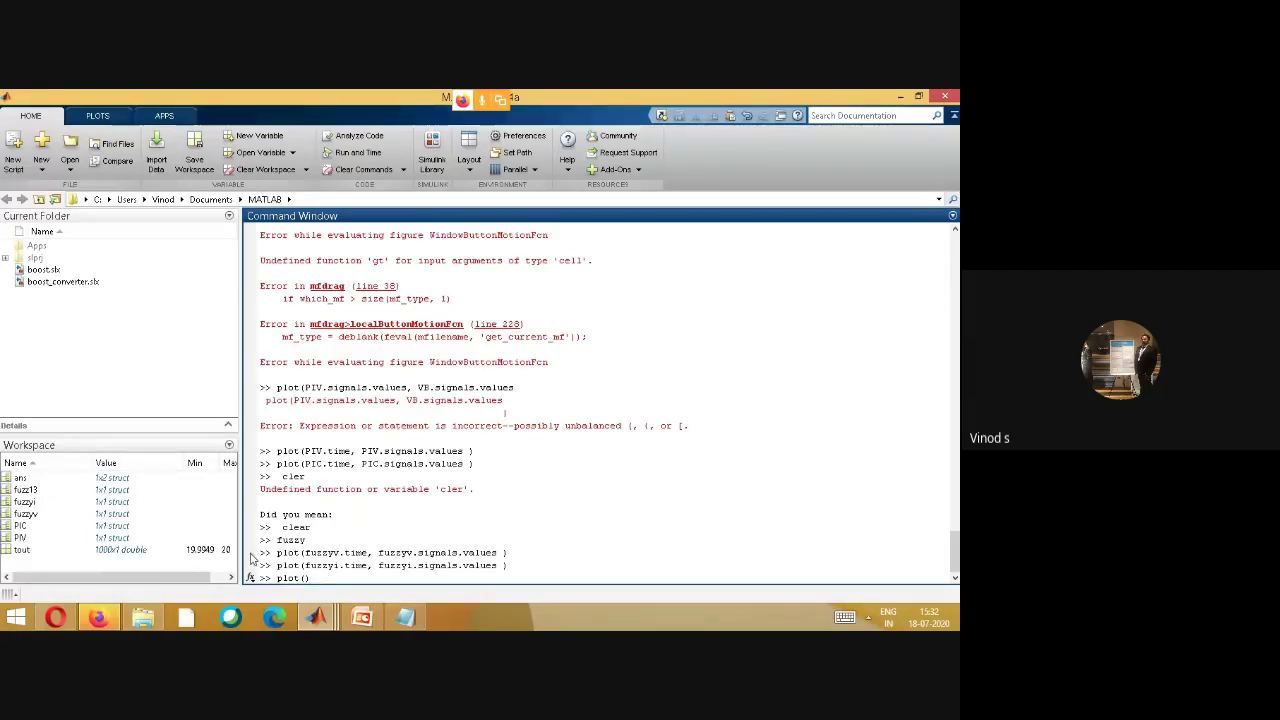
{"action": "left_click", "coordinate": [305, 578]}
{"action": "type", "text": "PIC>"}
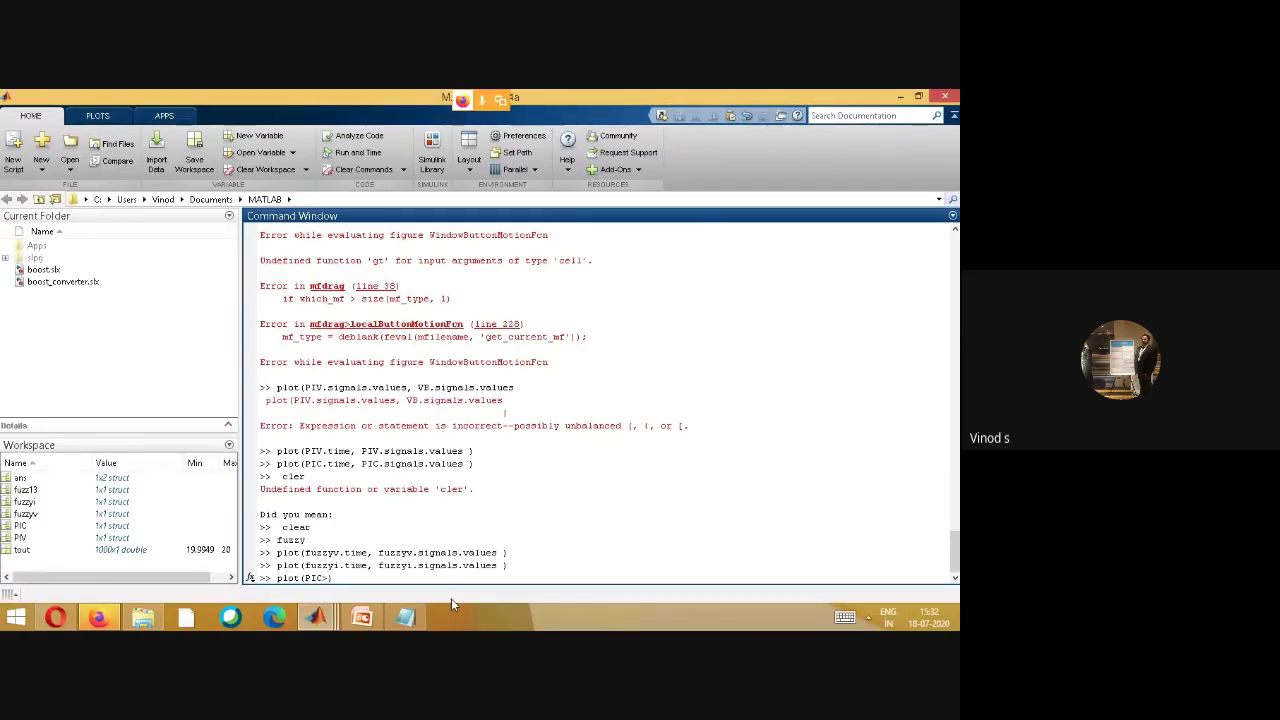
{"action": "key", "text": "BackSpace"}
{"action": "type", "text": ".time,"}
- Inspect the fields of the PIC workspace structure and its nested signals structure
{"action": "left_click", "coordinate": [22, 526]}
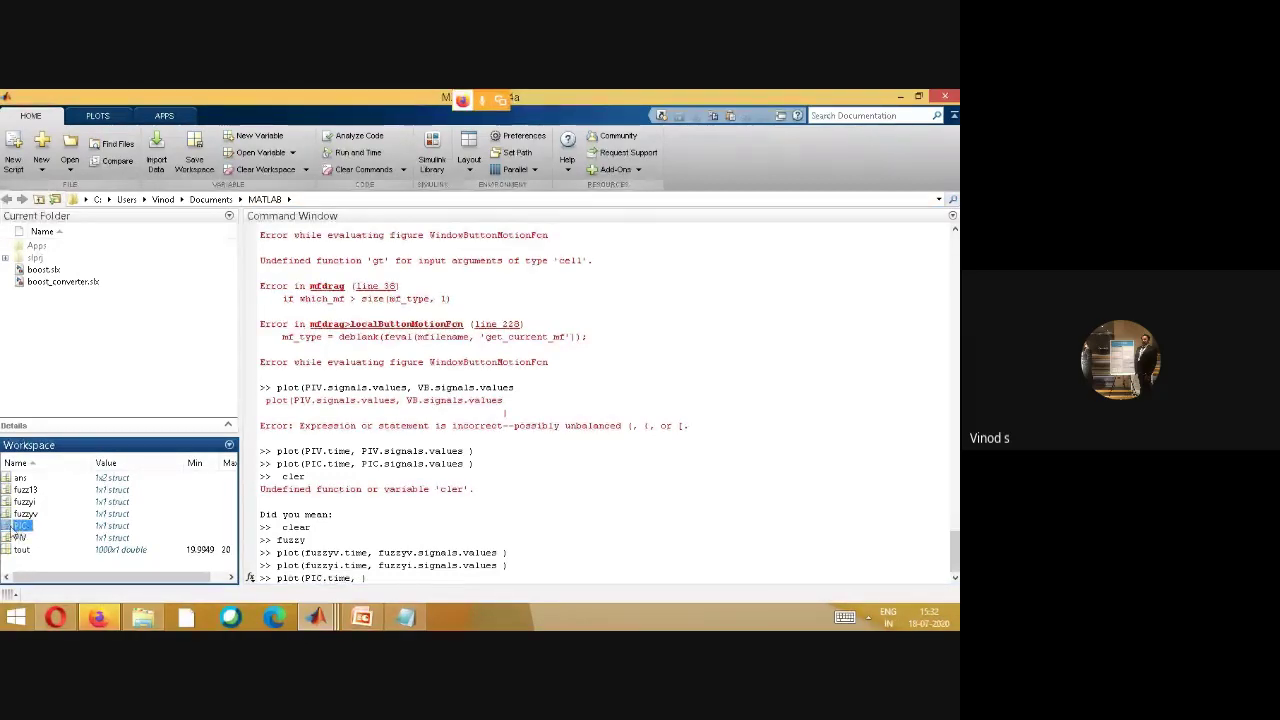
{"action": "double_click", "coordinate": [14, 528]}
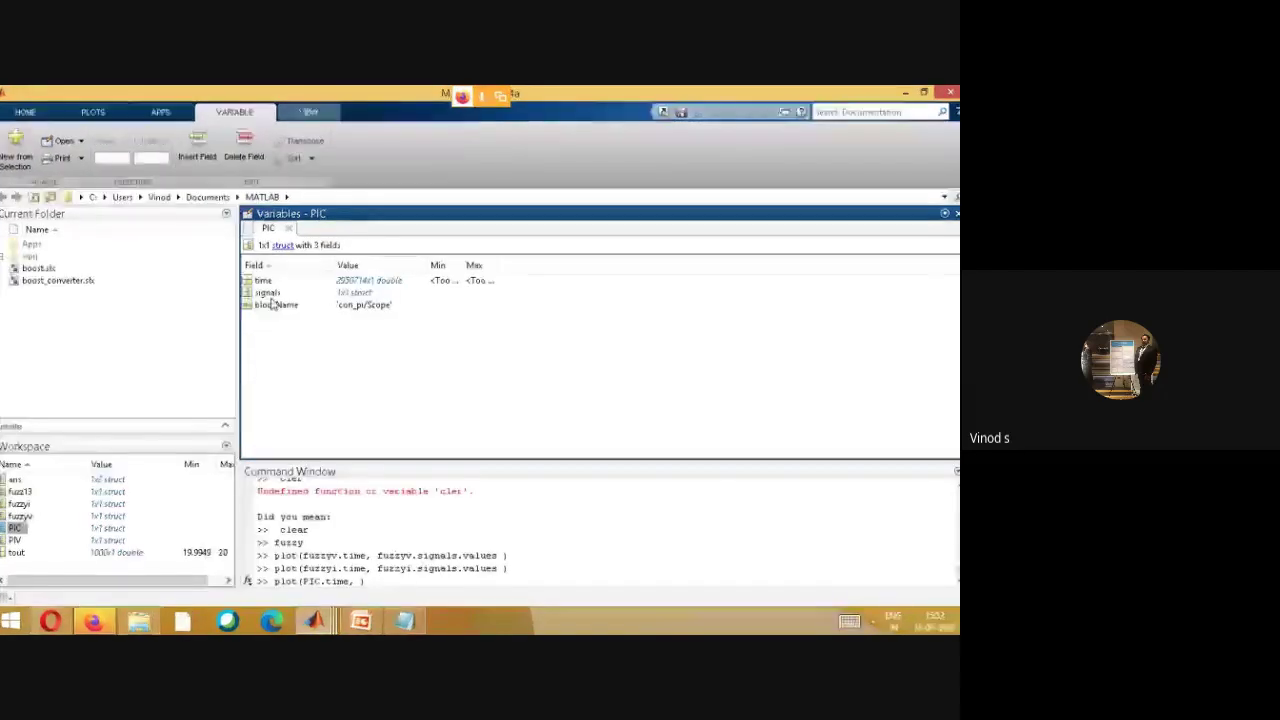
{"action": "double_click", "coordinate": [268, 293]}
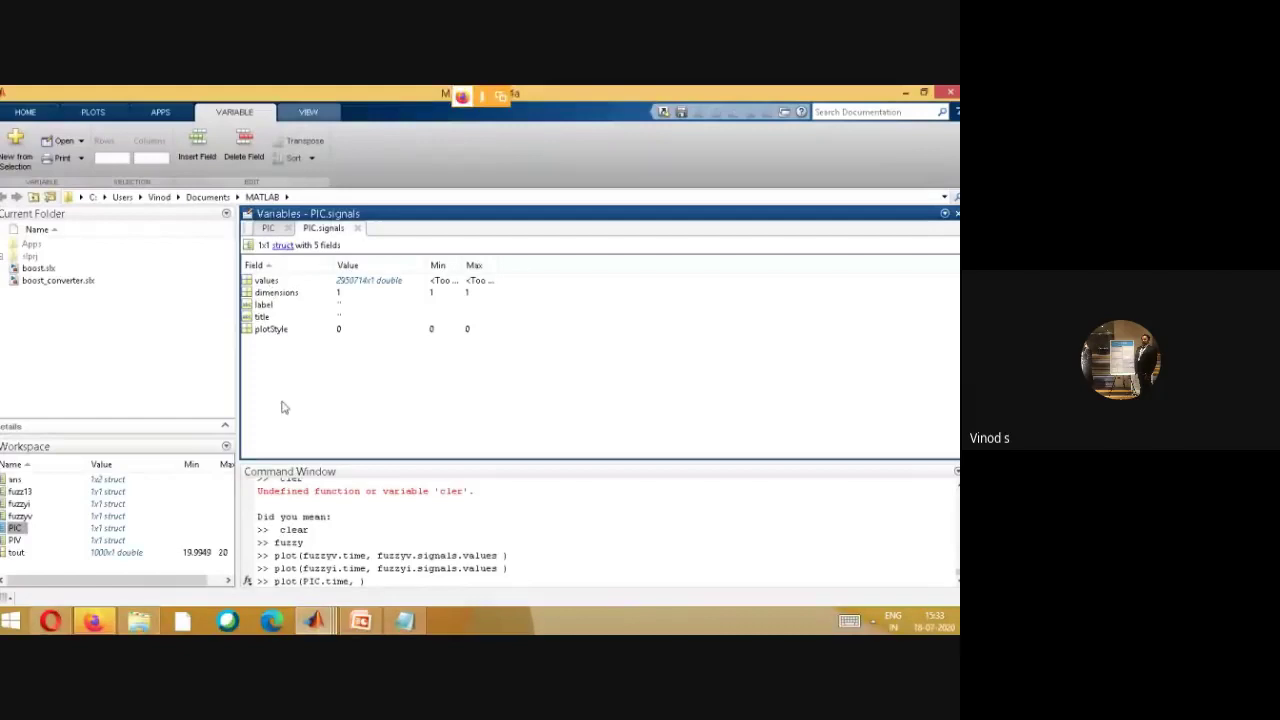
- Complete the plot command with PIC.signals.values as its second argument and run it
{"action": "left_click", "coordinate": [355, 581]}
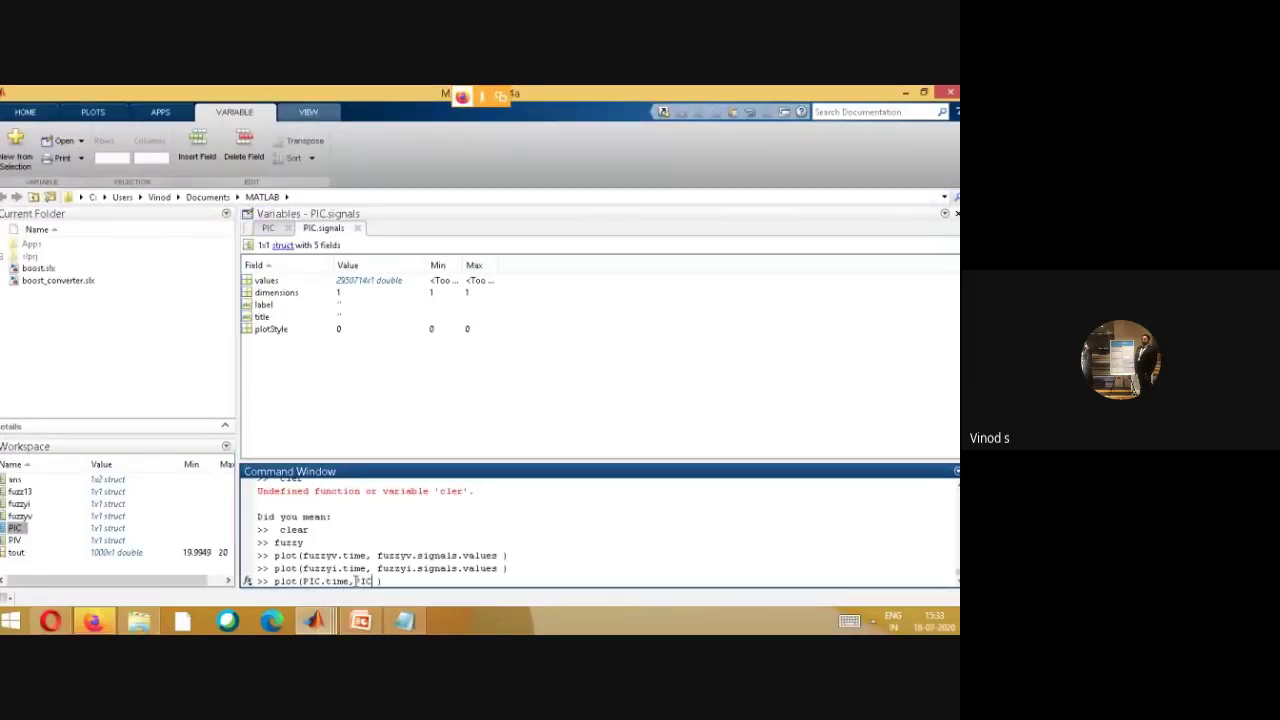
{"action": "type", "text": "PIC.signals.values"}
{"action": "key", "text": "Return"}
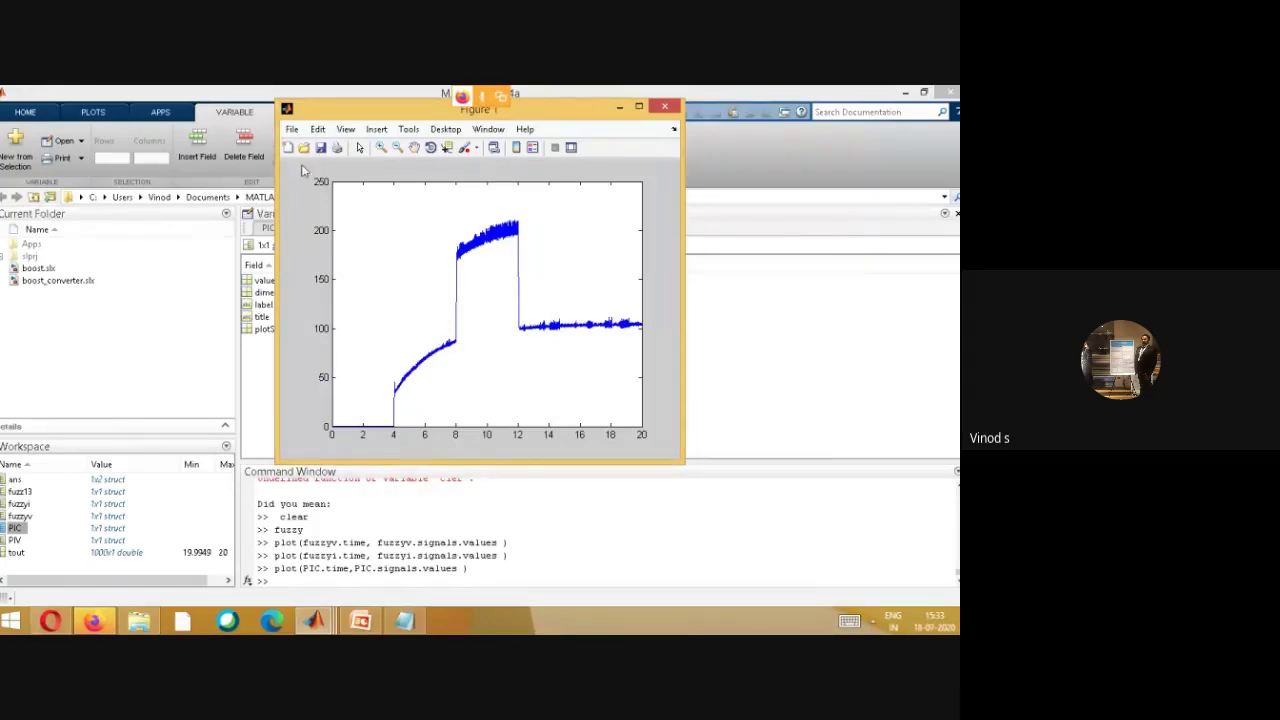
{"action": "left_click", "coordinate": [292, 131]}
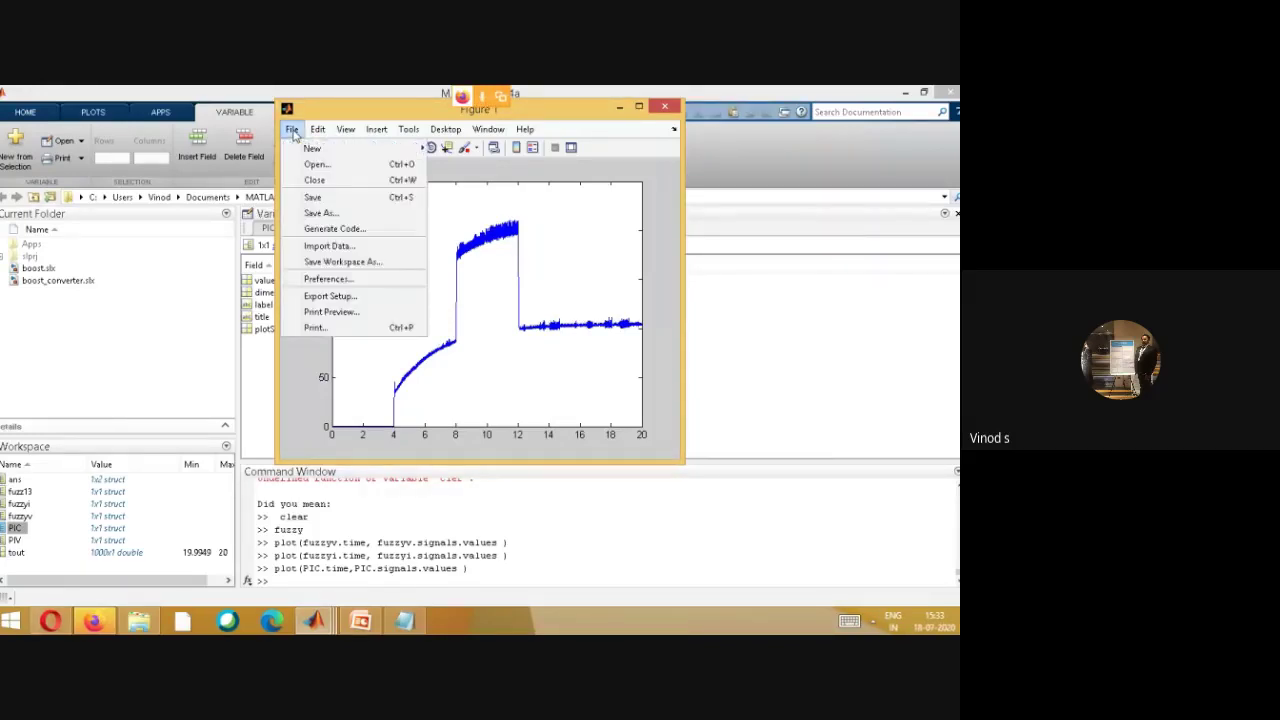
{"action": "left_click", "coordinate": [314, 213]}
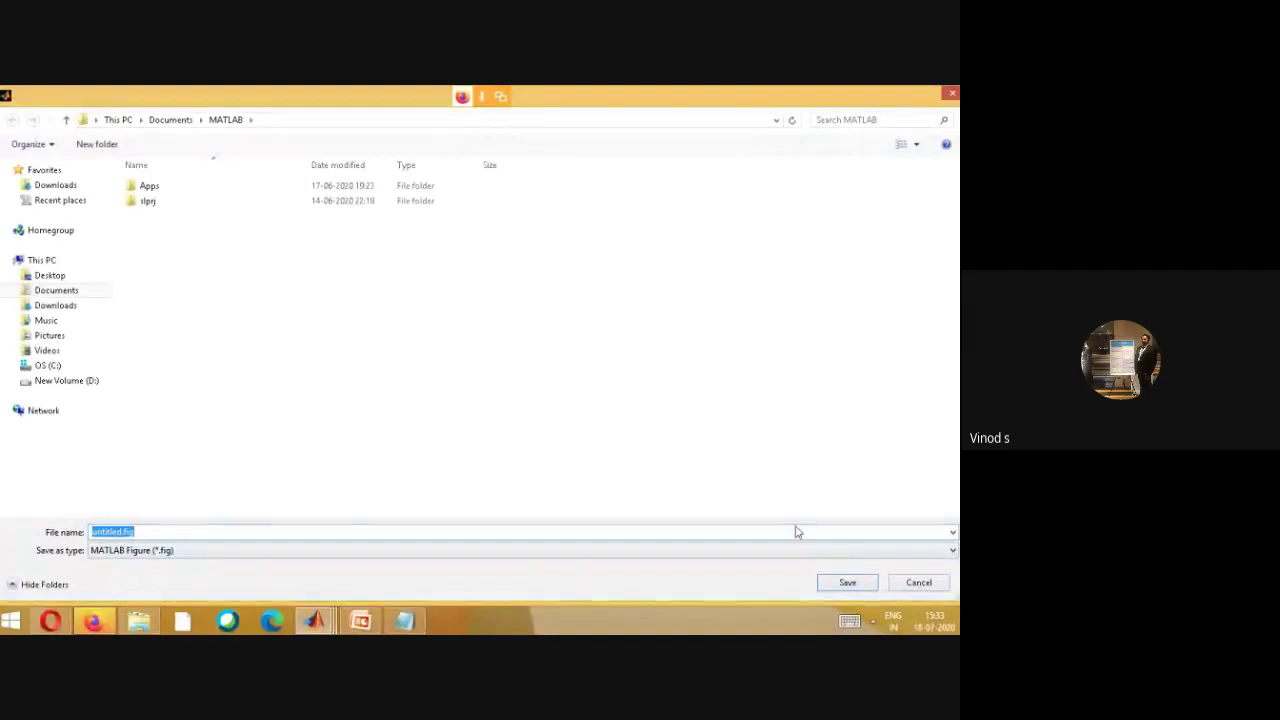
{"action": "left_click", "coordinate": [922, 588]}
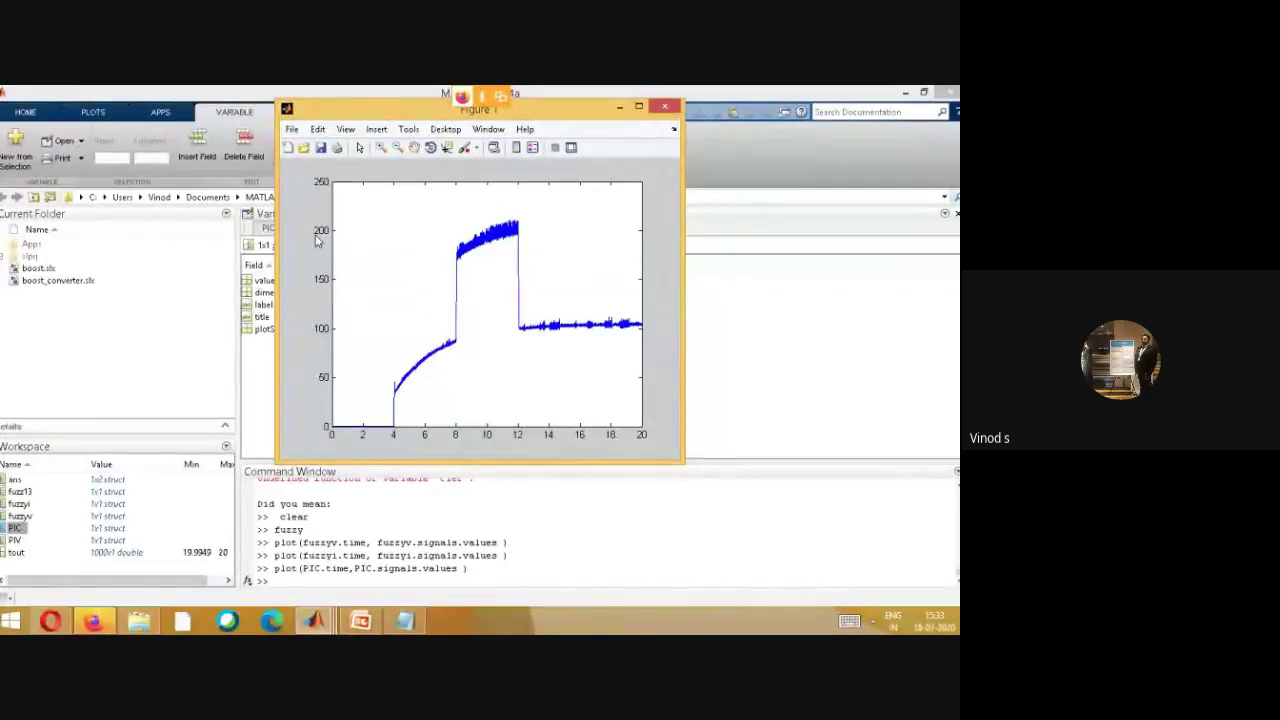
- Add the x-axis label "Time(sec)" to the current plot
{"action": "left_click", "coordinate": [375, 130]}
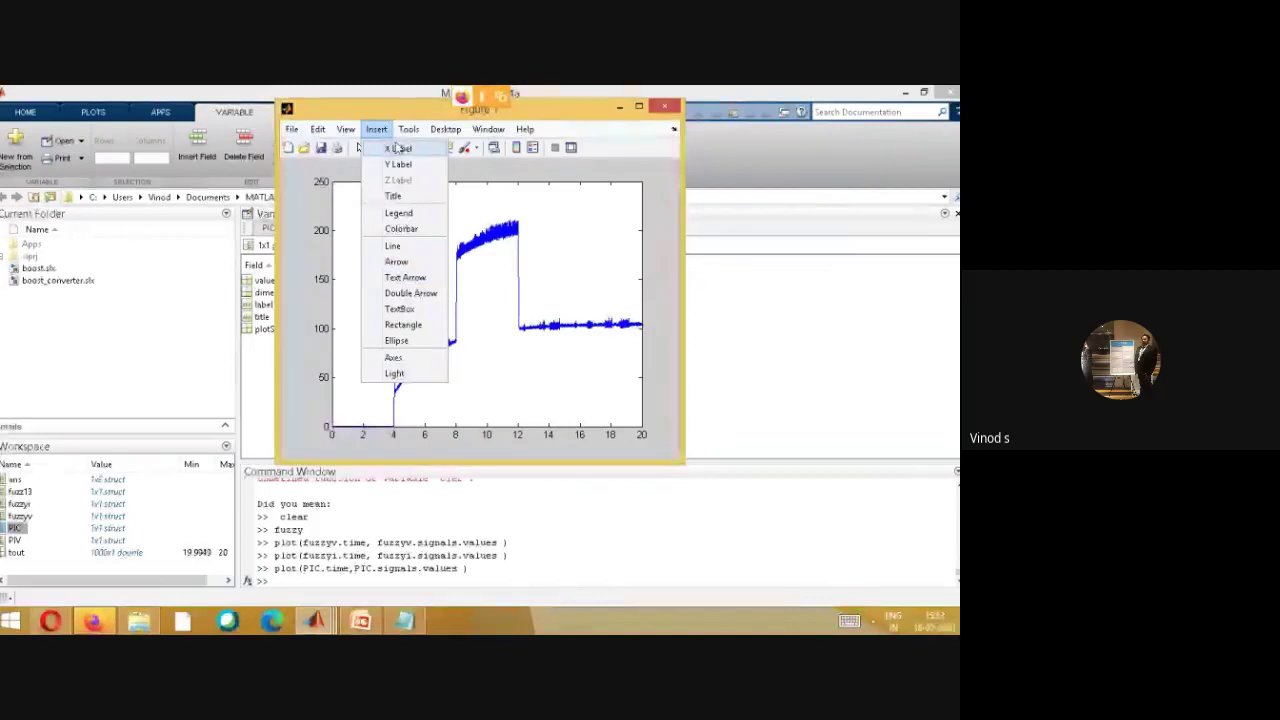
{"action": "left_click", "coordinate": [398, 148]}
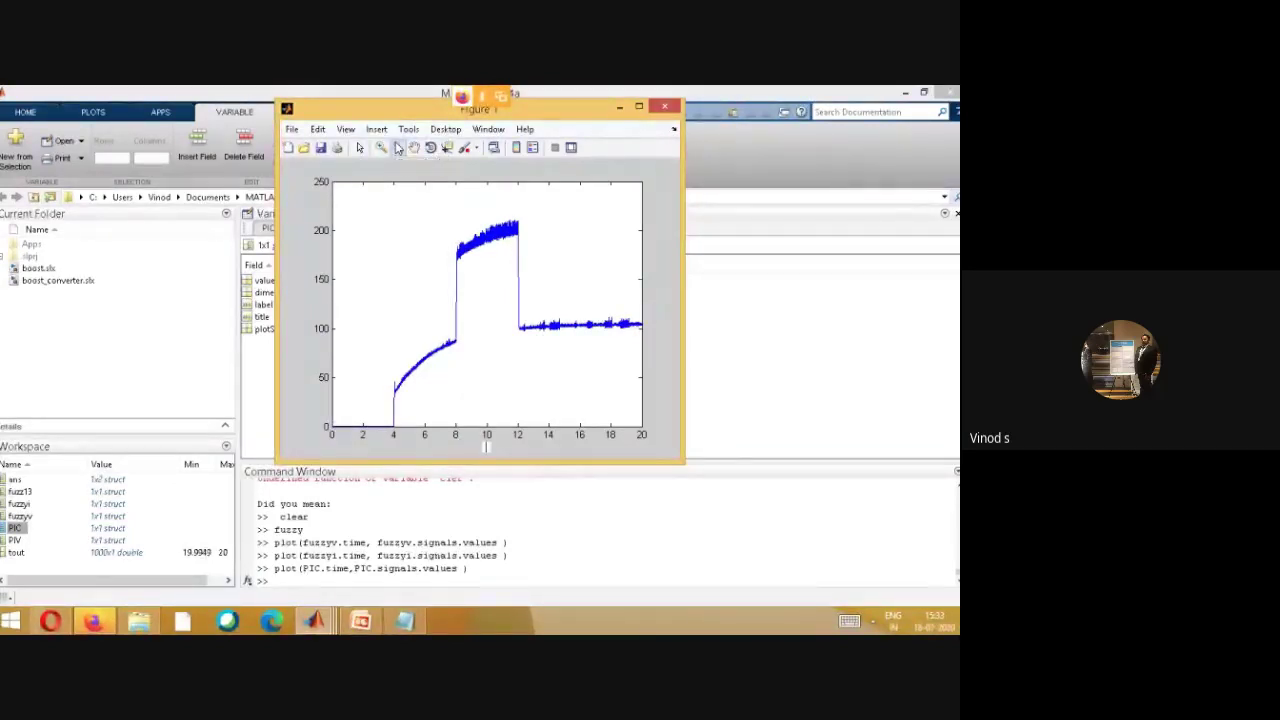
{"action": "type", "text": "Time(s)"}
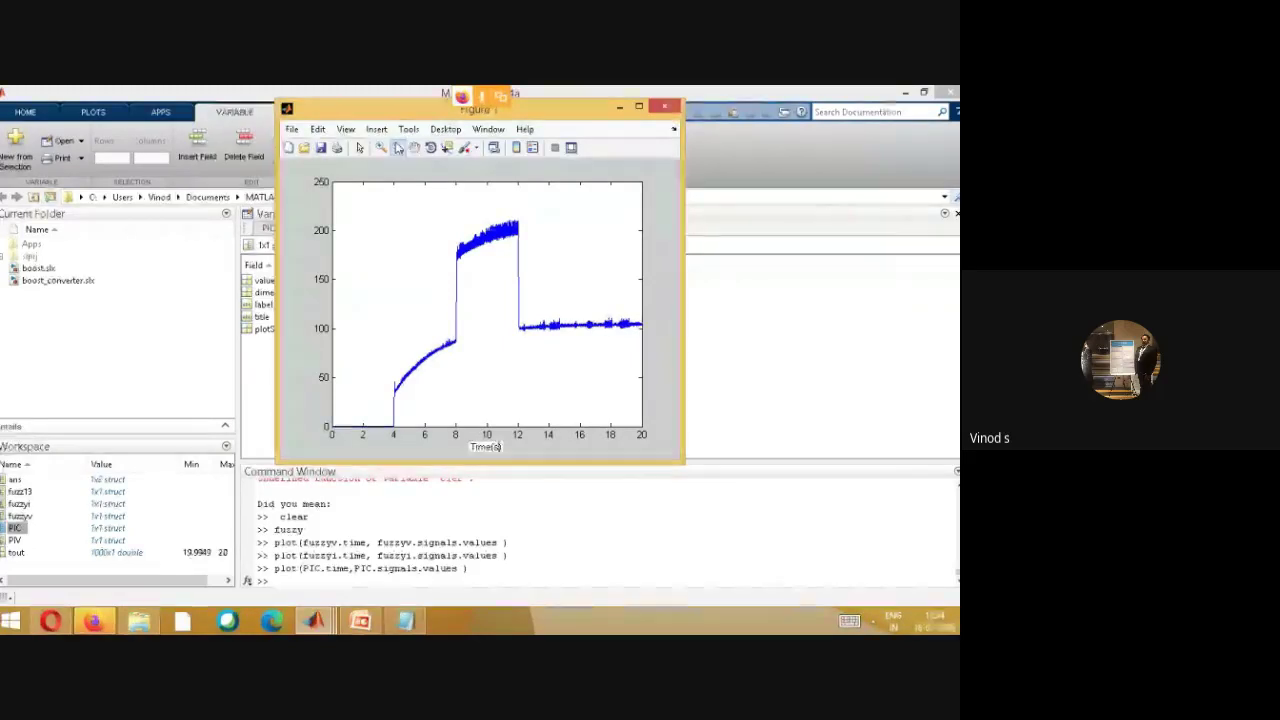
{"action": "key", "text": "BackSpace"}
{"action": "type", "text": "ec)"}
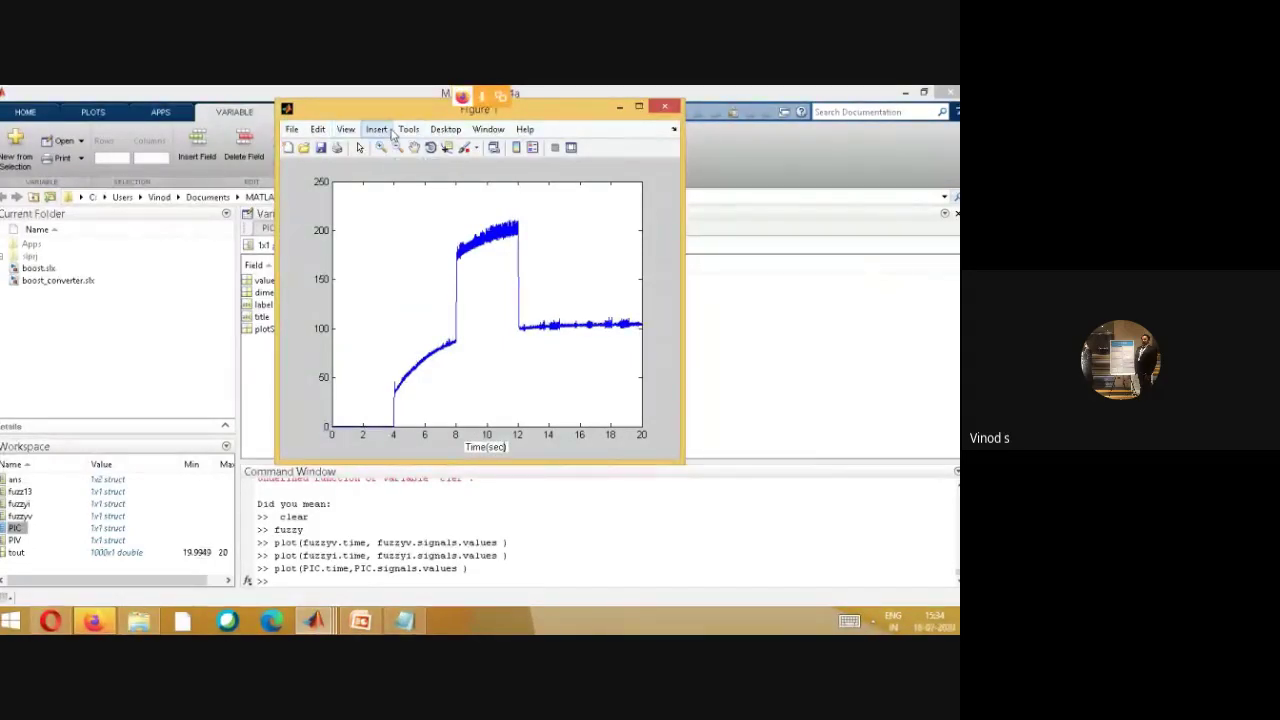
- Add the y-axis label "Current (A)" to the plot
{"action": "left_click", "coordinate": [377, 129]}
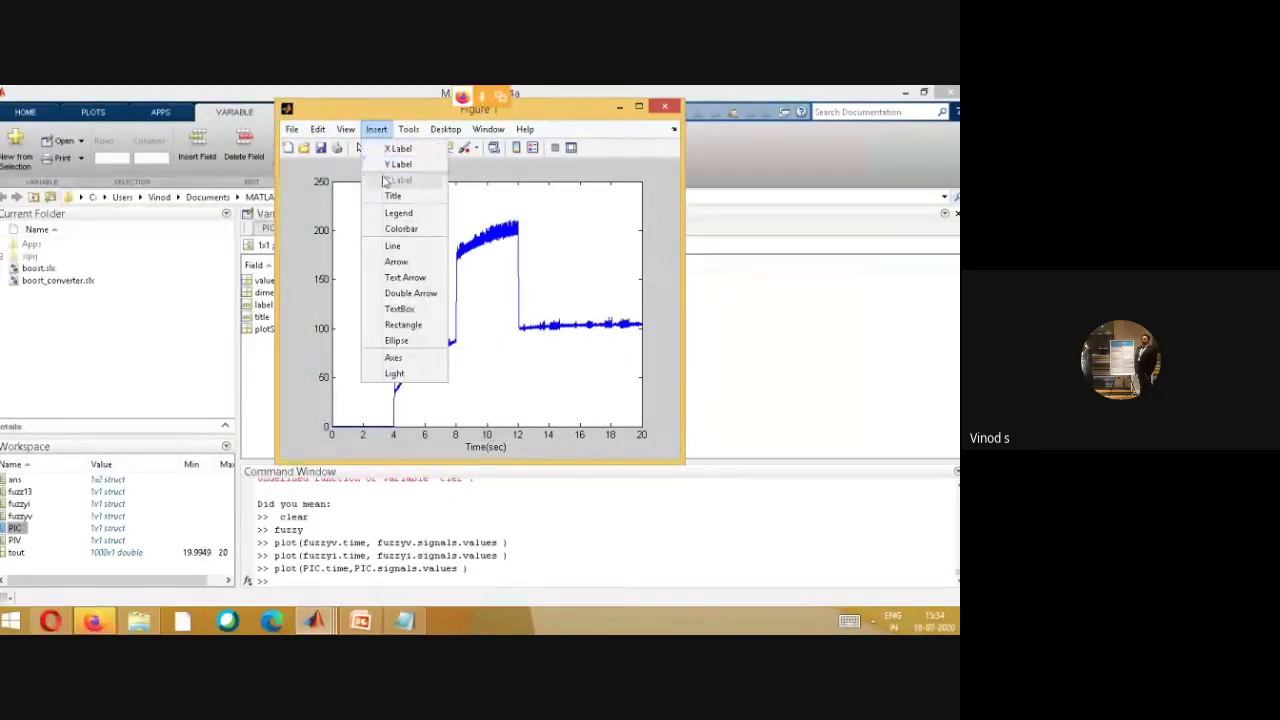
{"action": "left_click", "coordinate": [386, 170]}
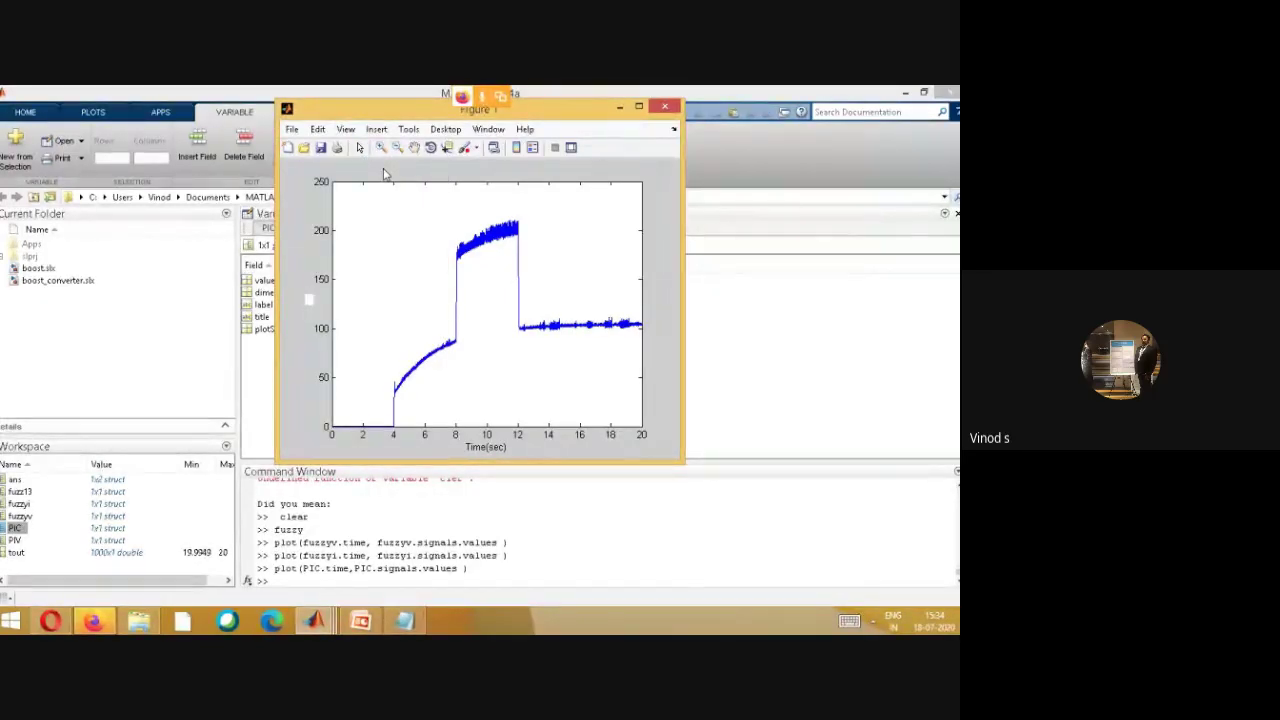
{"action": "type", "text": "Current"}
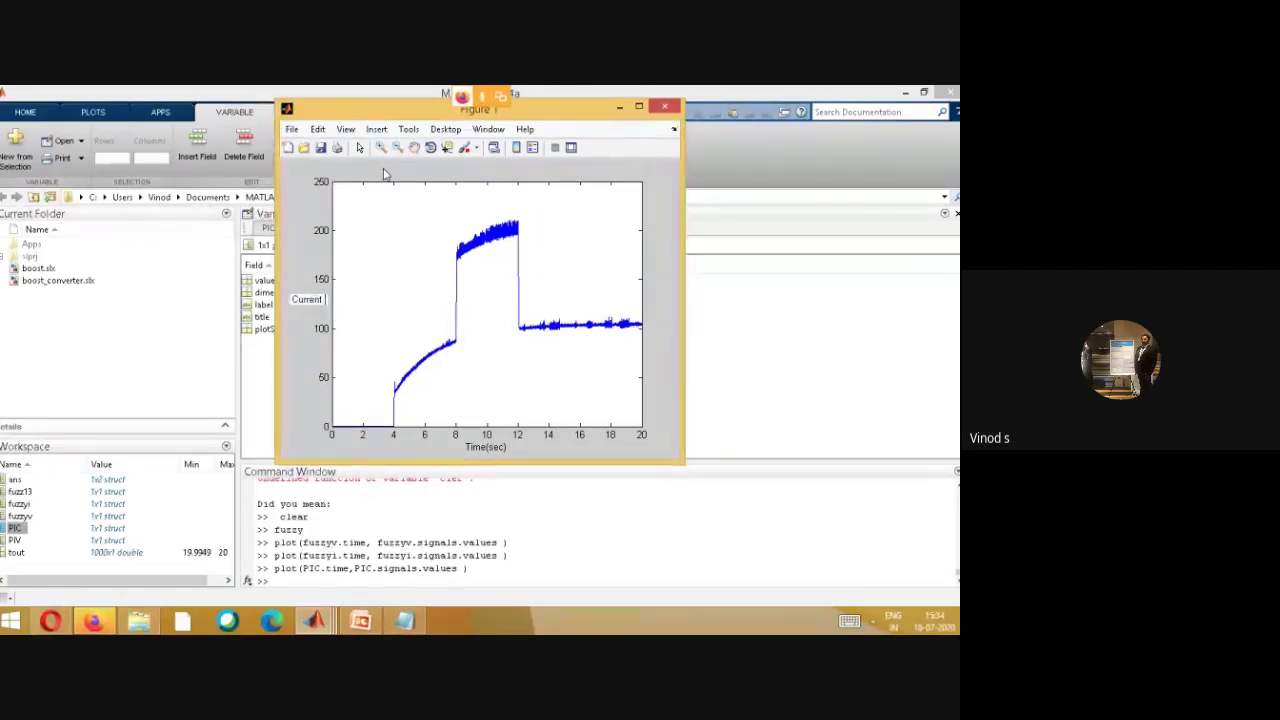
{"action": "type", "text": " ()"}
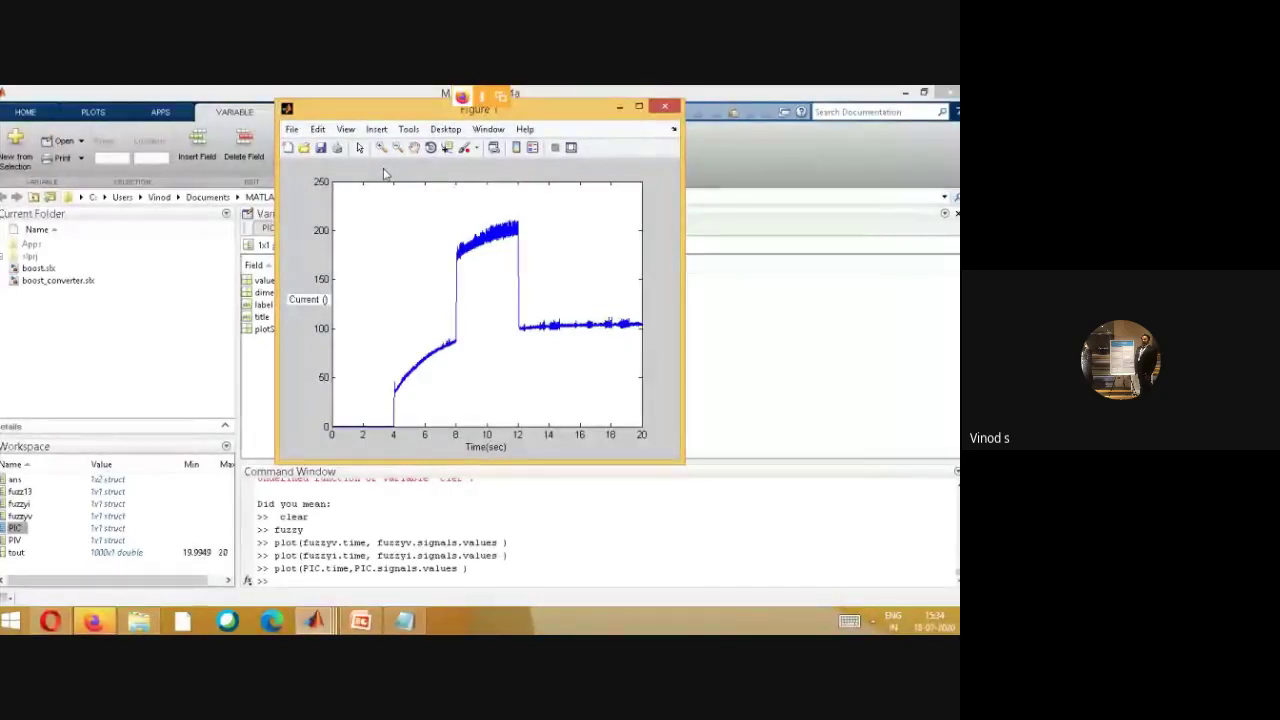
{"action": "key", "text": "Left"}
{"action": "type", "text": "A"}
{"action": "left_click", "coordinate": [295, 358]}
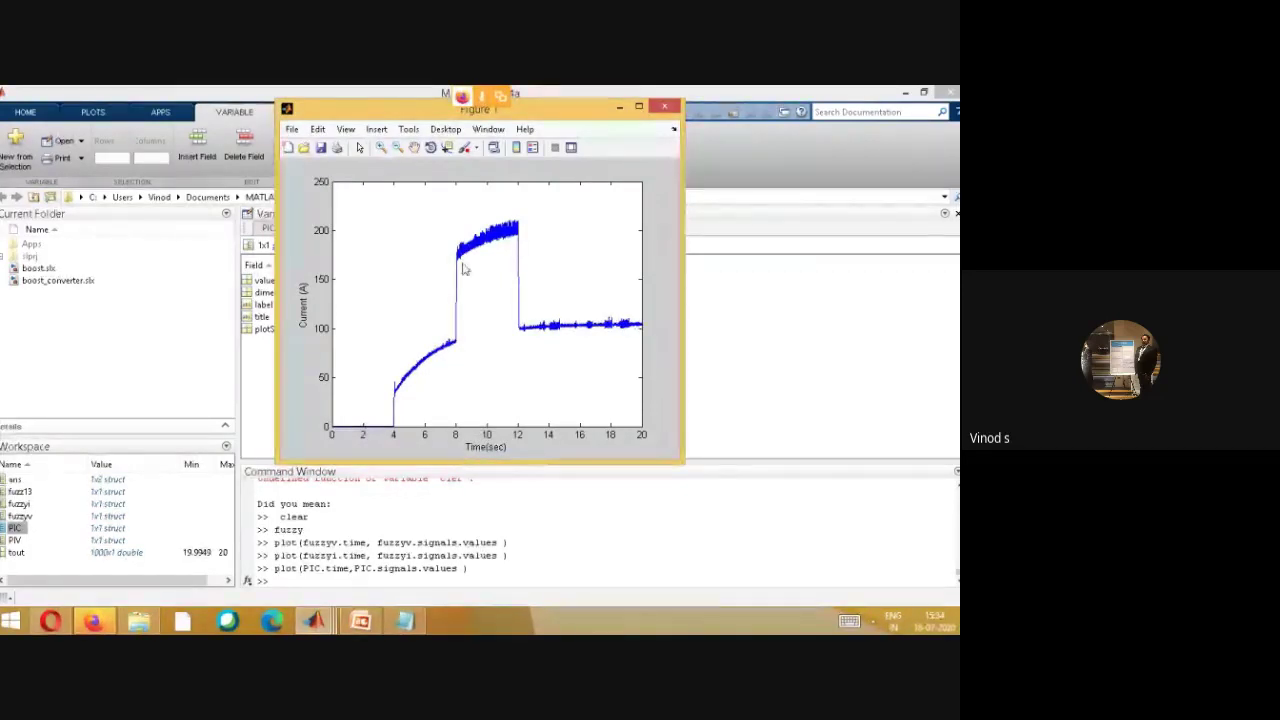
- Insert a legend in the current plot and select its data series entry
{"action": "left_click", "coordinate": [376, 129]}
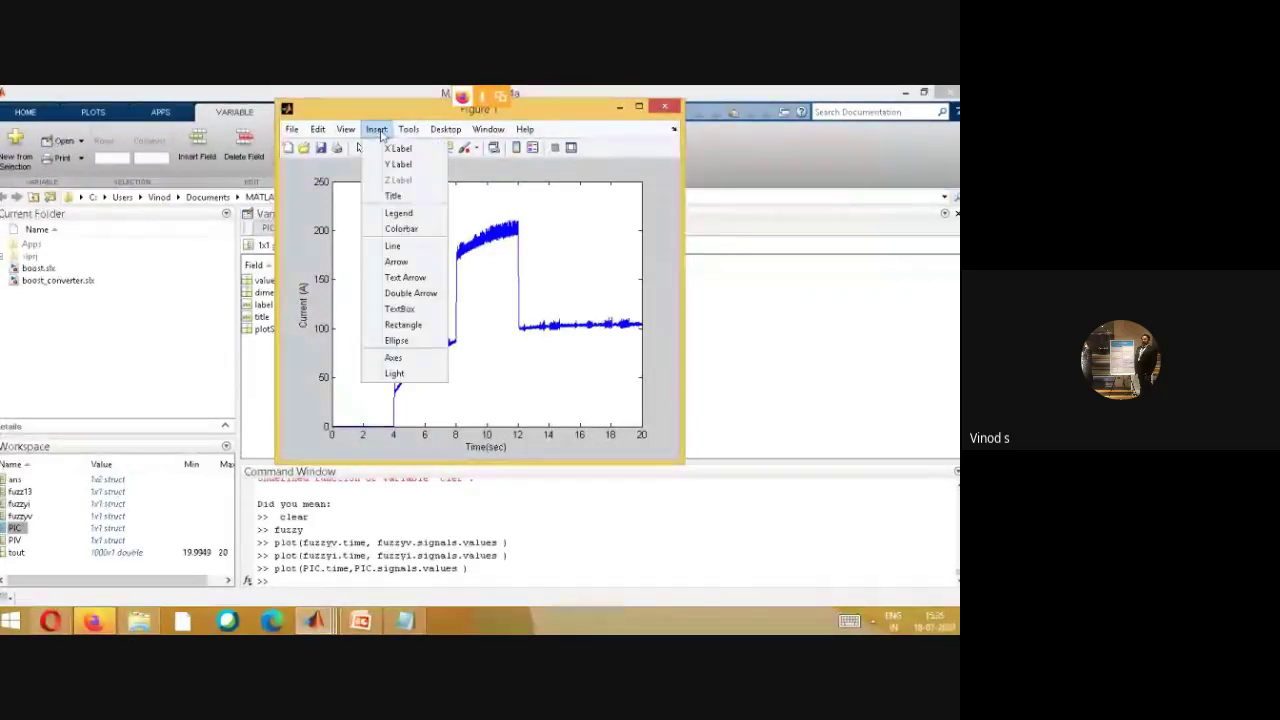
{"action": "left_click", "coordinate": [388, 216]}
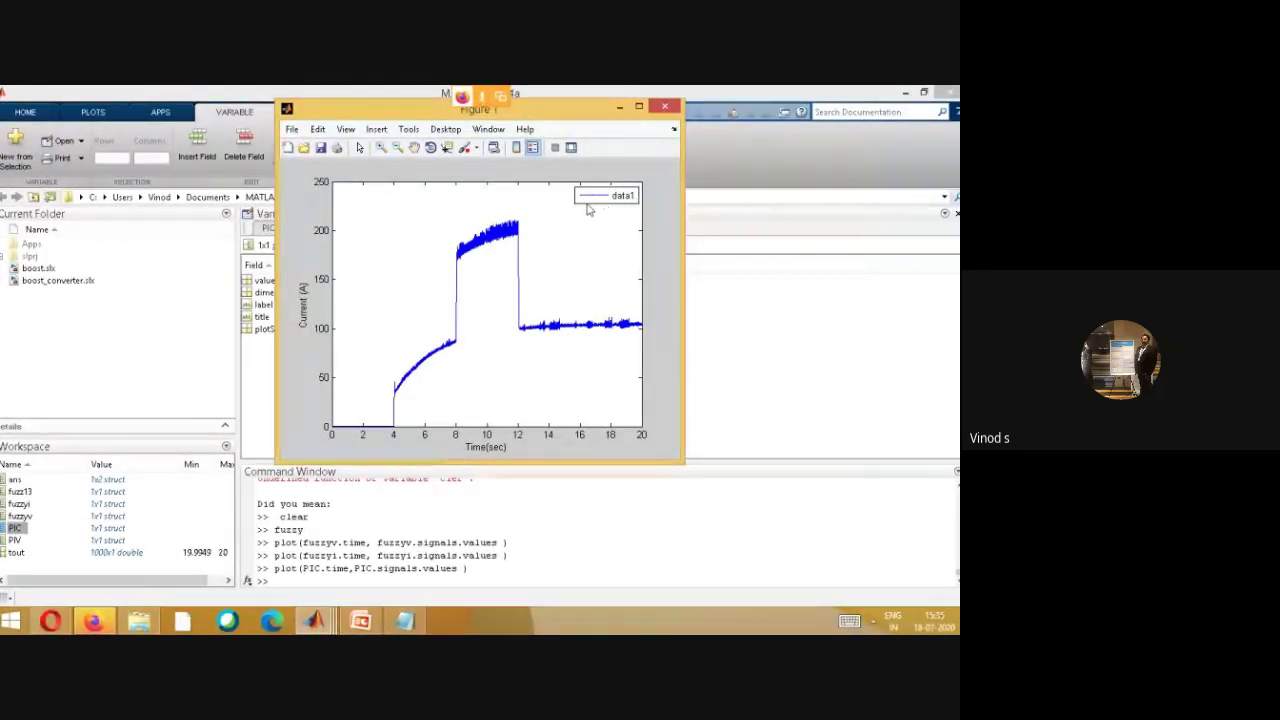
{"action": "left_click", "coordinate": [630, 196]}
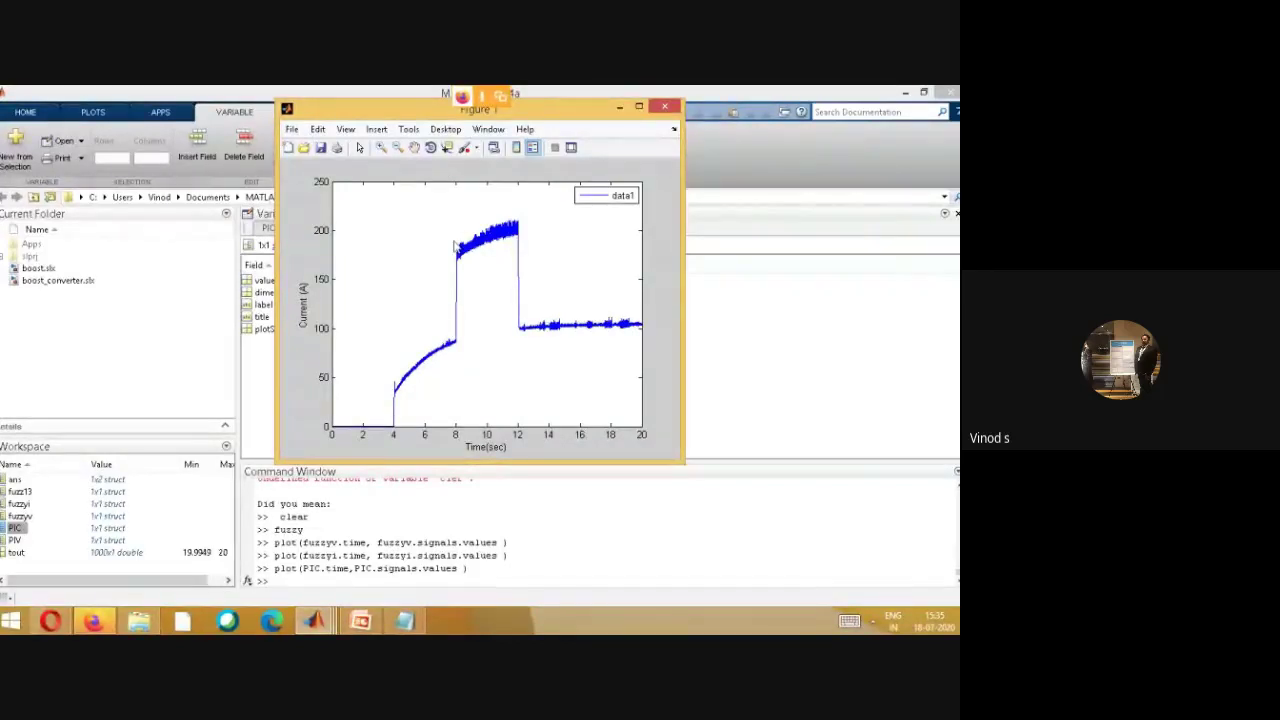
- Copy the labelled current figure and switch to the PowerPoint presentation, opening the "Output Voltage Waveform -PI" slide
{"action": "left_click", "coordinate": [319, 131]}
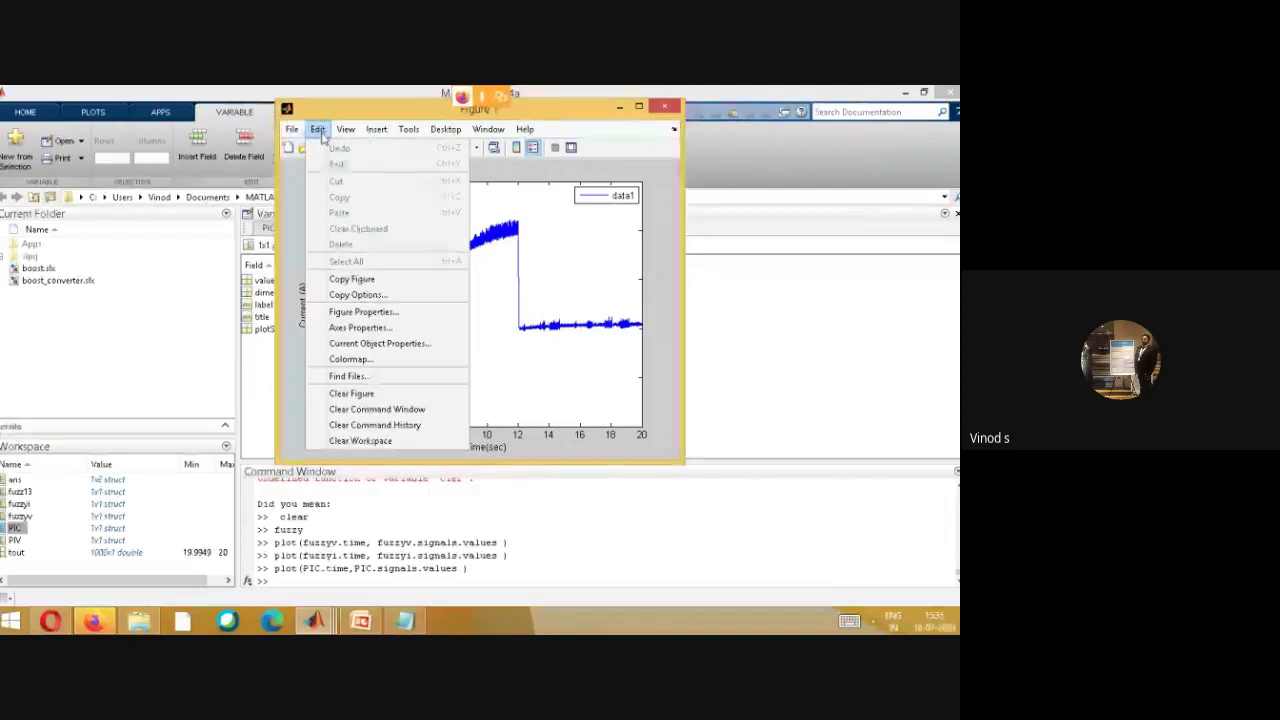
{"action": "left_click", "coordinate": [351, 279]}
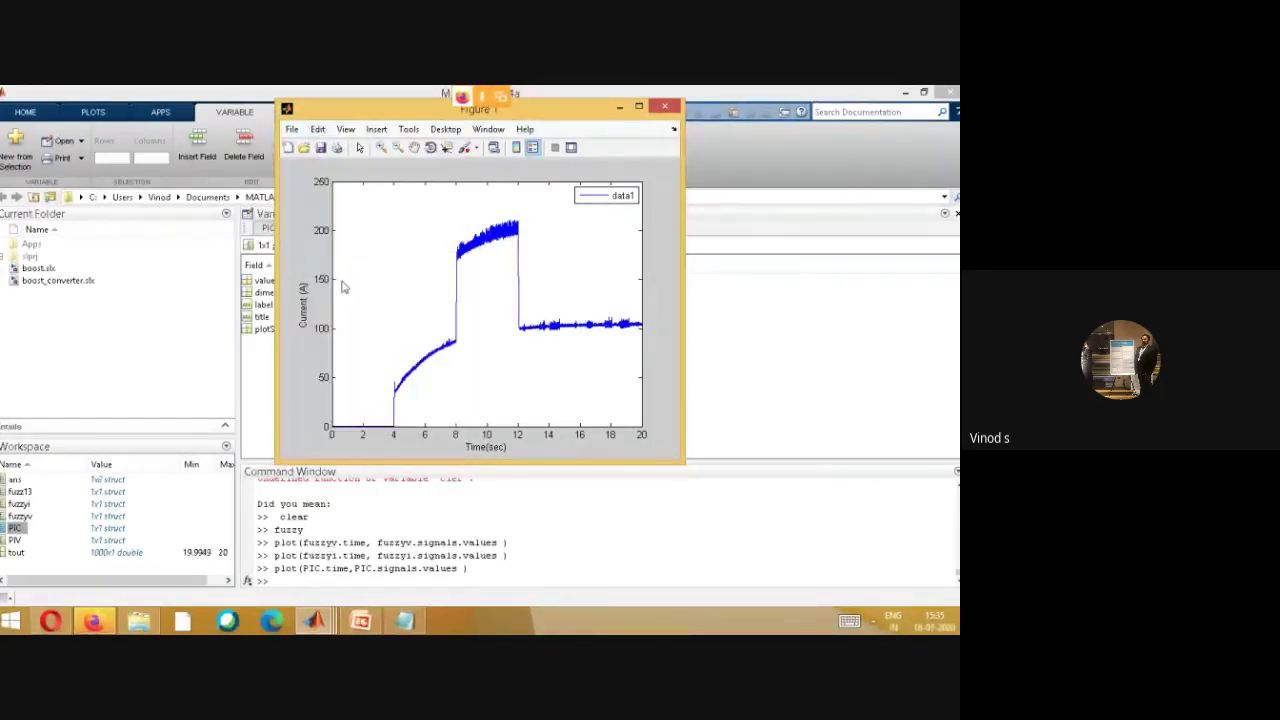
{"action": "left_click", "coordinate": [361, 622]}
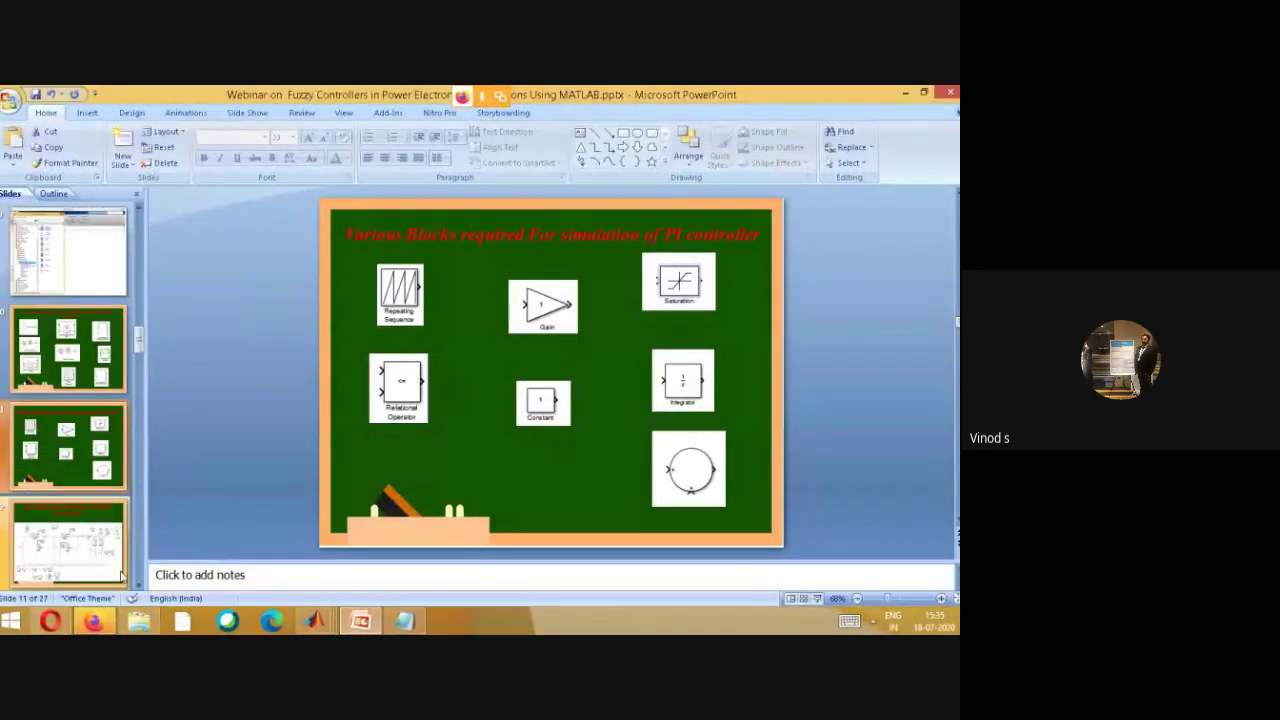
{"action": "scroll", "coordinate": [98, 532], "scroll_direction": "down", "scroll_amount": 3}
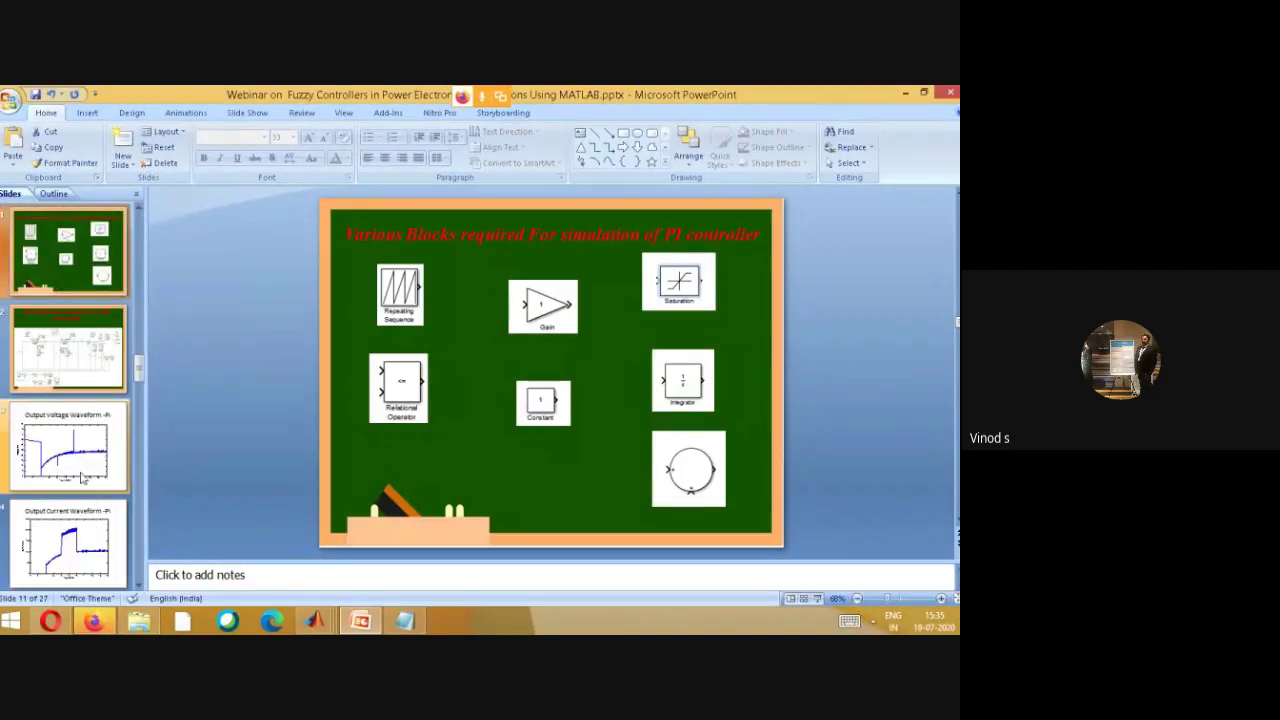
{"action": "left_click", "coordinate": [84, 478]}
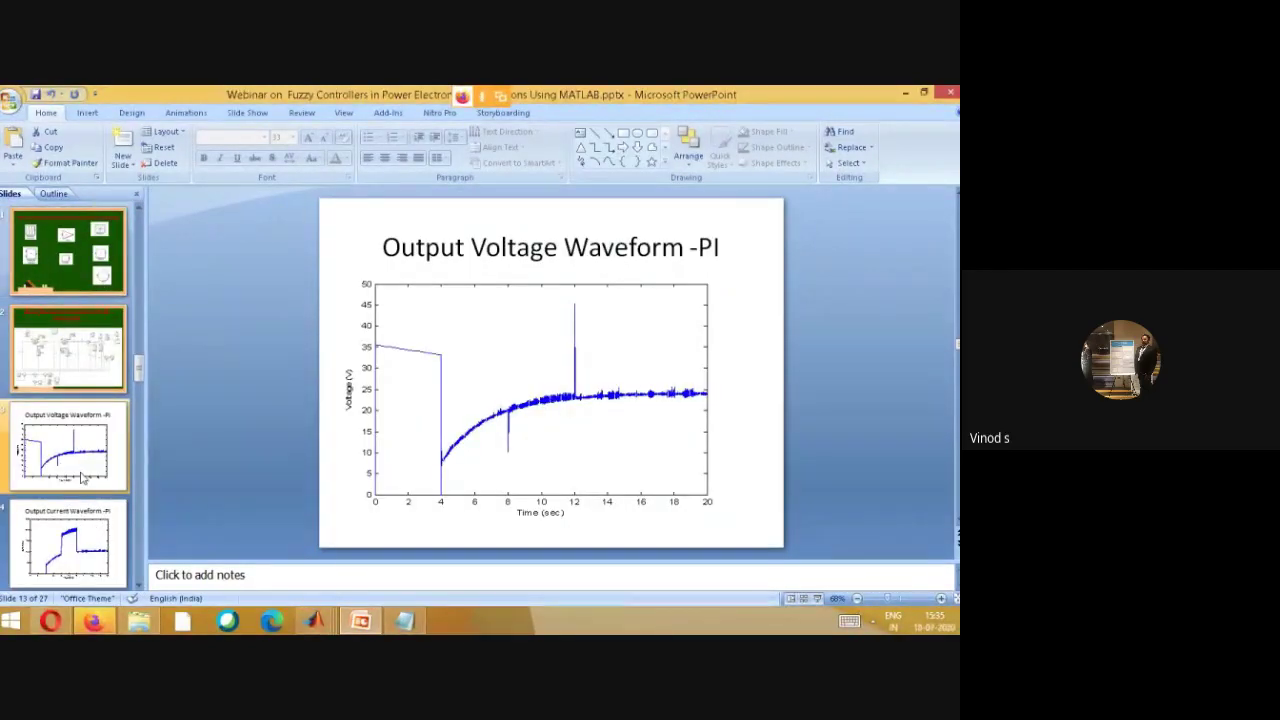
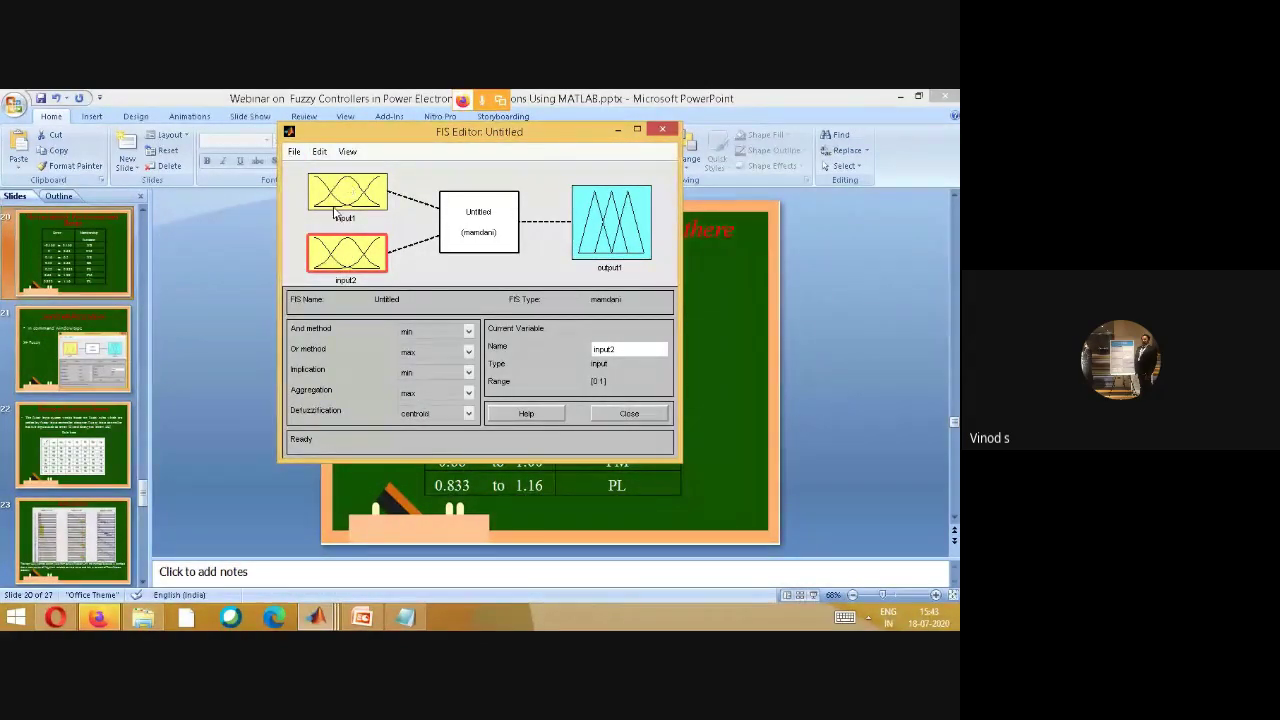
- Remove the input2 variable from the untitled fuzzy system and add a second input variable again
{"action": "left_click", "coordinate": [320, 153]}
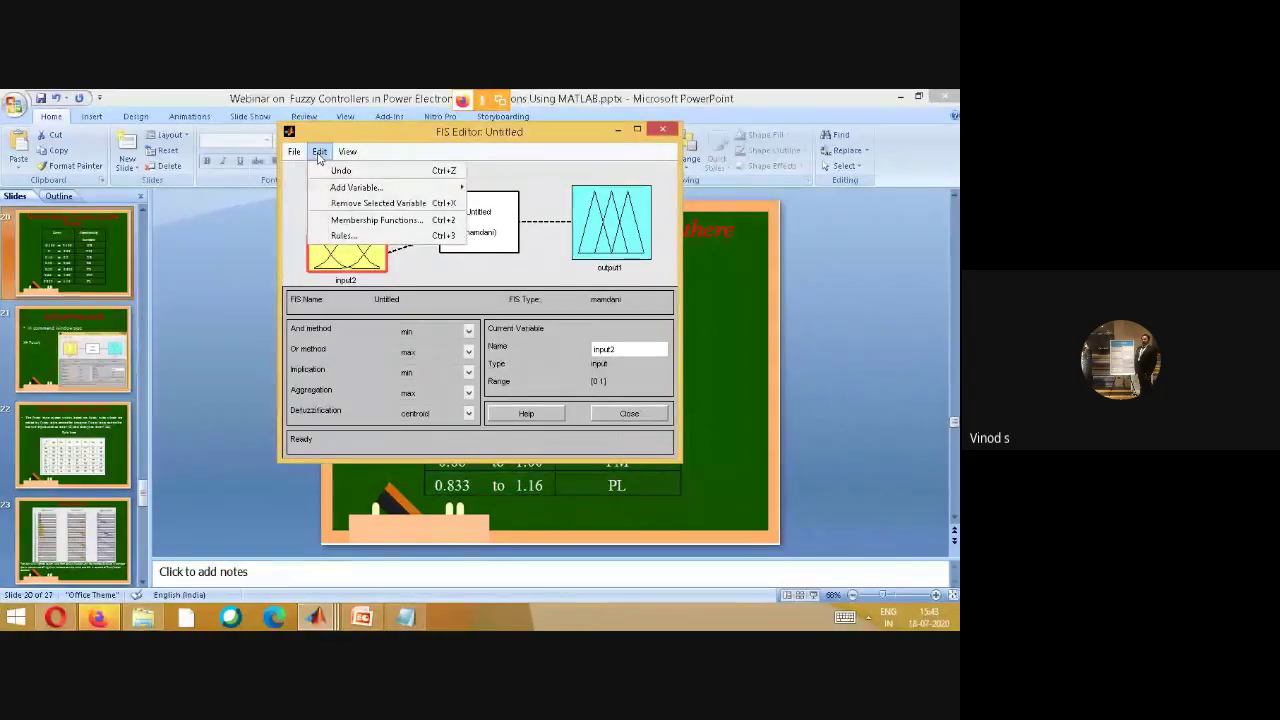
{"action": "left_click", "coordinate": [329, 203]}
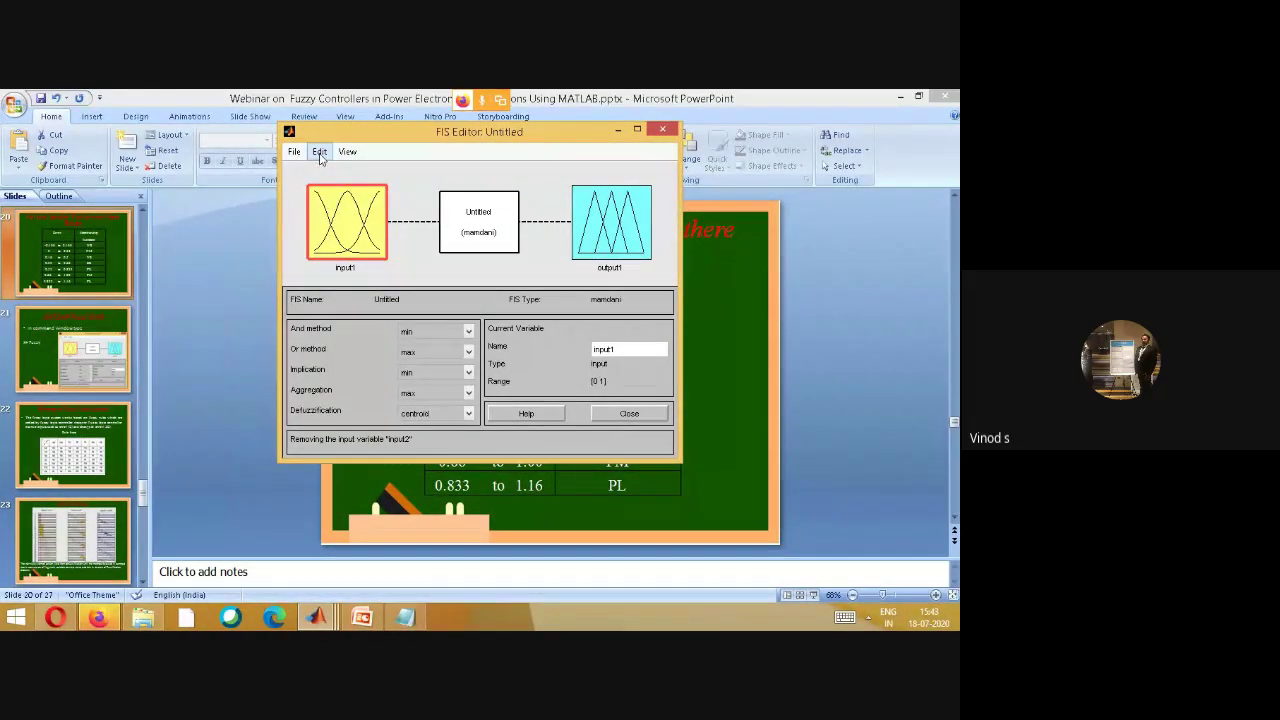
{"action": "left_click", "coordinate": [320, 152]}
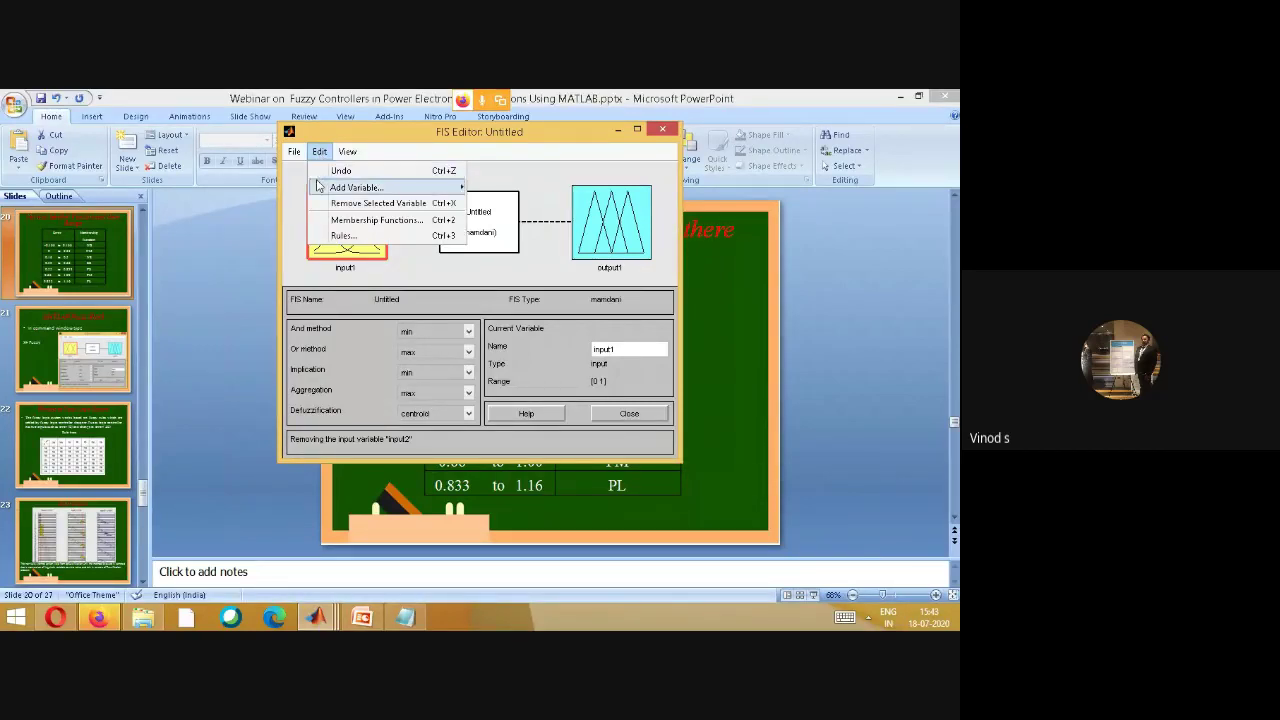
{"action": "mouse_move", "coordinate": [326, 196]}
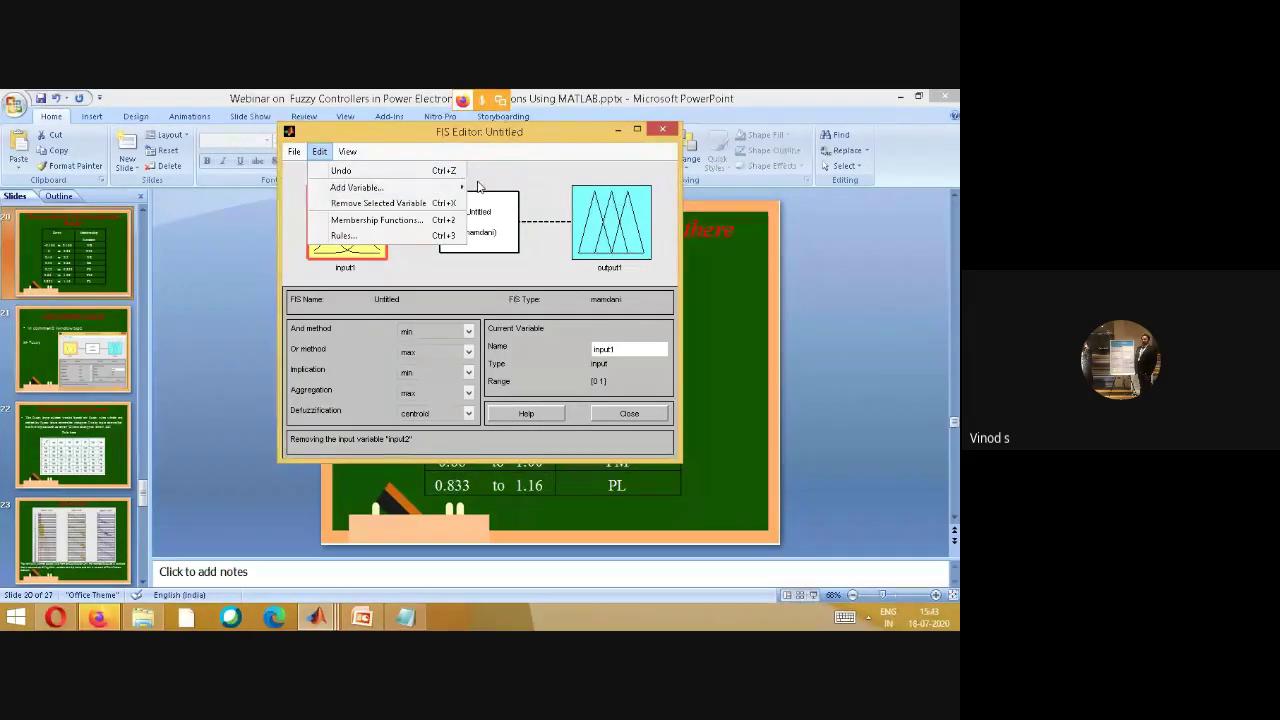
{"action": "left_click", "coordinate": [490, 189]}
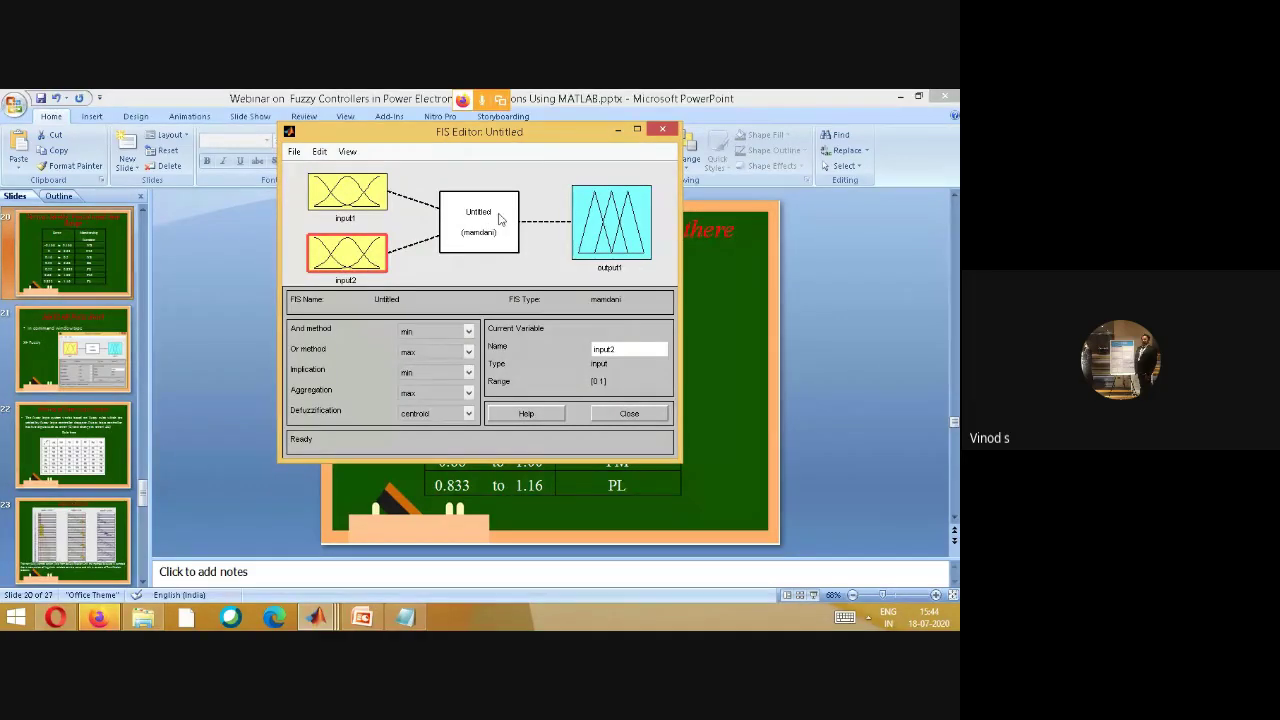
- Open the membership functions of input1, check the range table in the presentation, and delete the default functions mf1, mf2 and mf3
{"action": "double_click", "coordinate": [325, 192]}
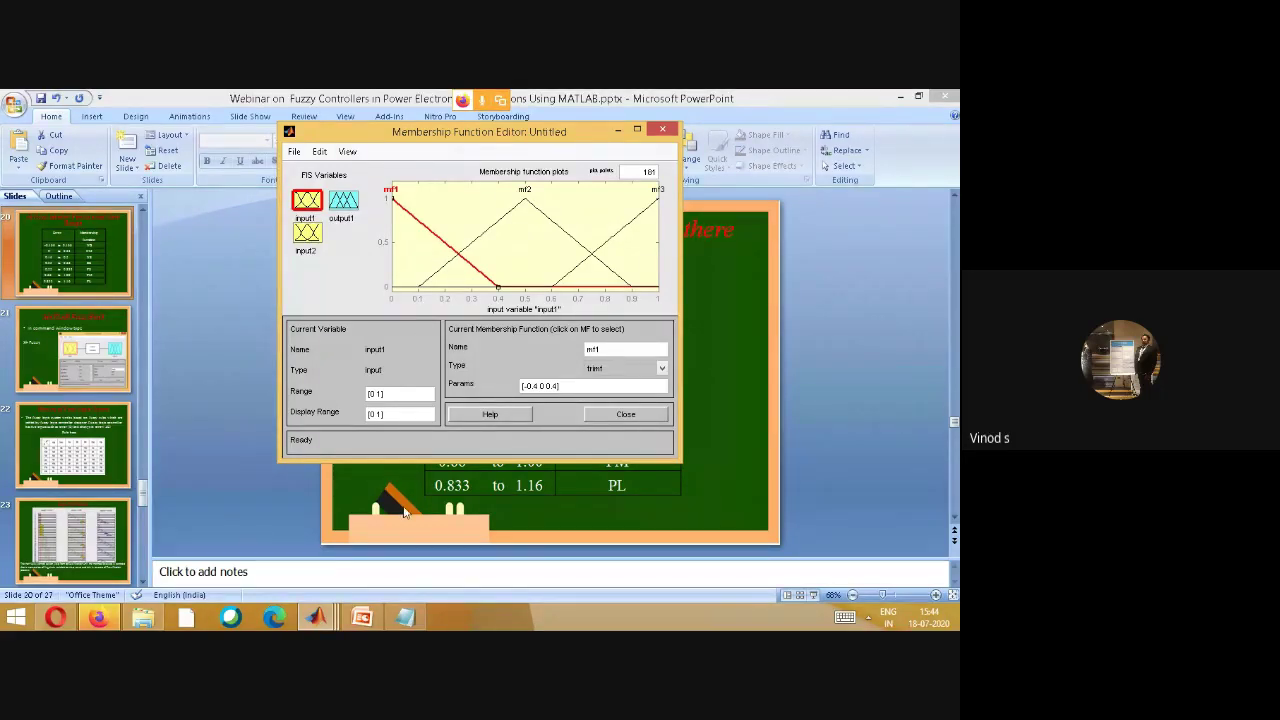
{"action": "left_click", "coordinate": [362, 617]}
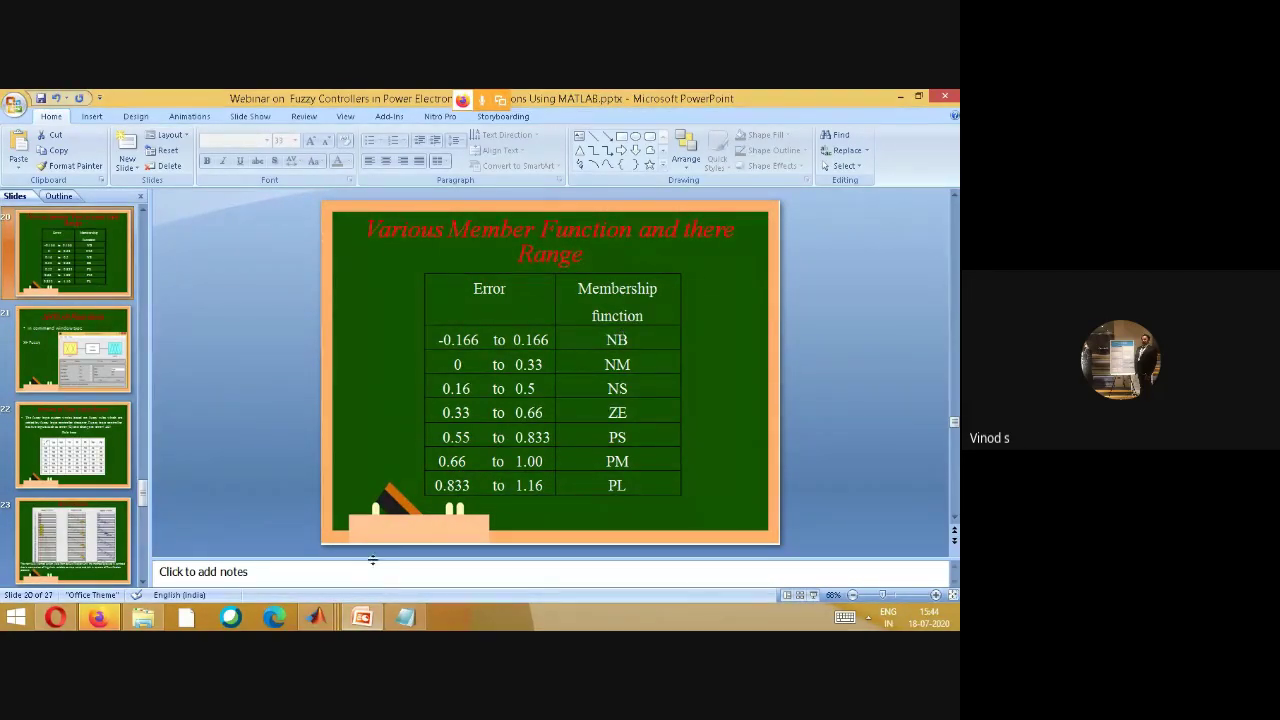
{"action": "mouse_move", "coordinate": [318, 621]}
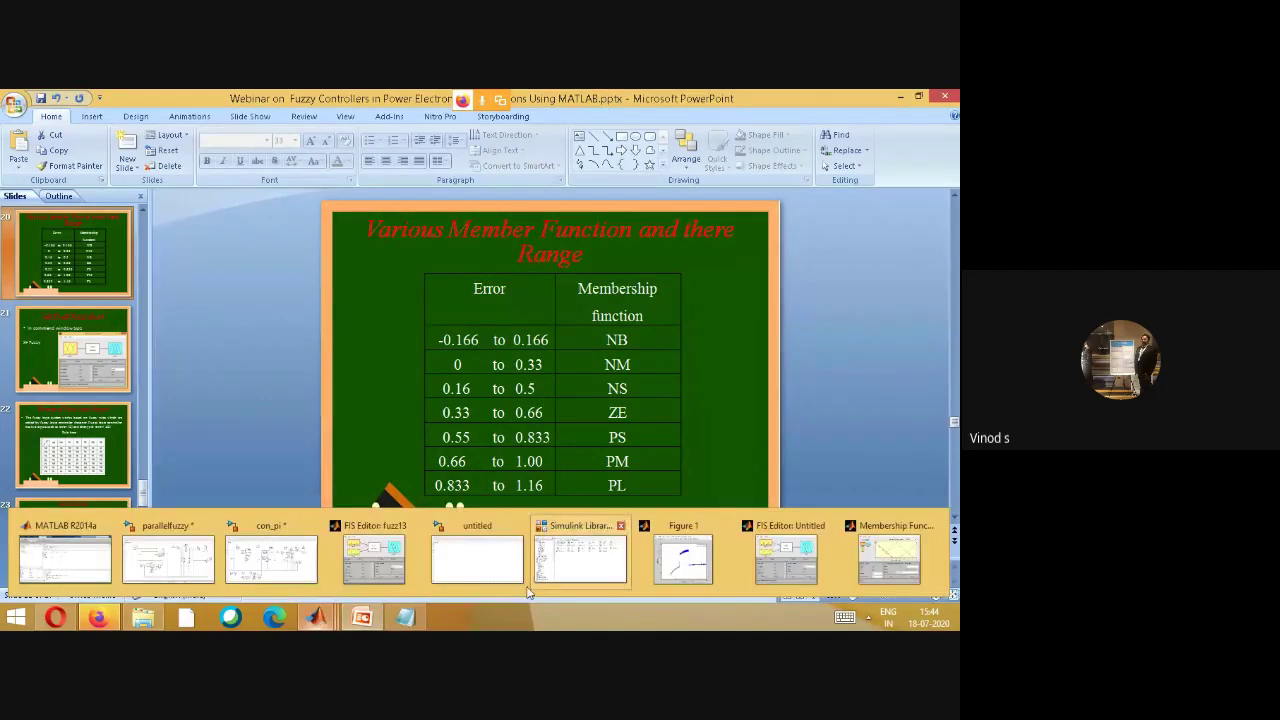
{"action": "left_click", "coordinate": [887, 560]}
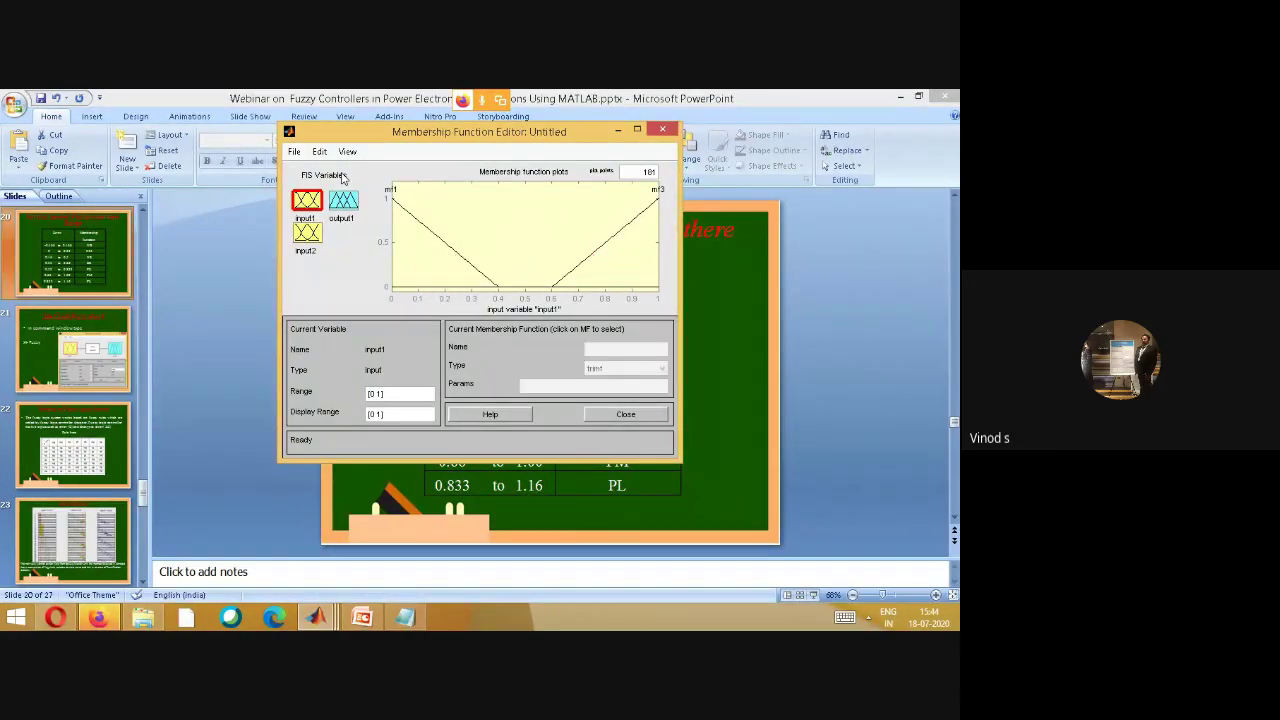
{"action": "left_click", "coordinate": [435, 237]}
{"action": "key", "text": "Delete"}
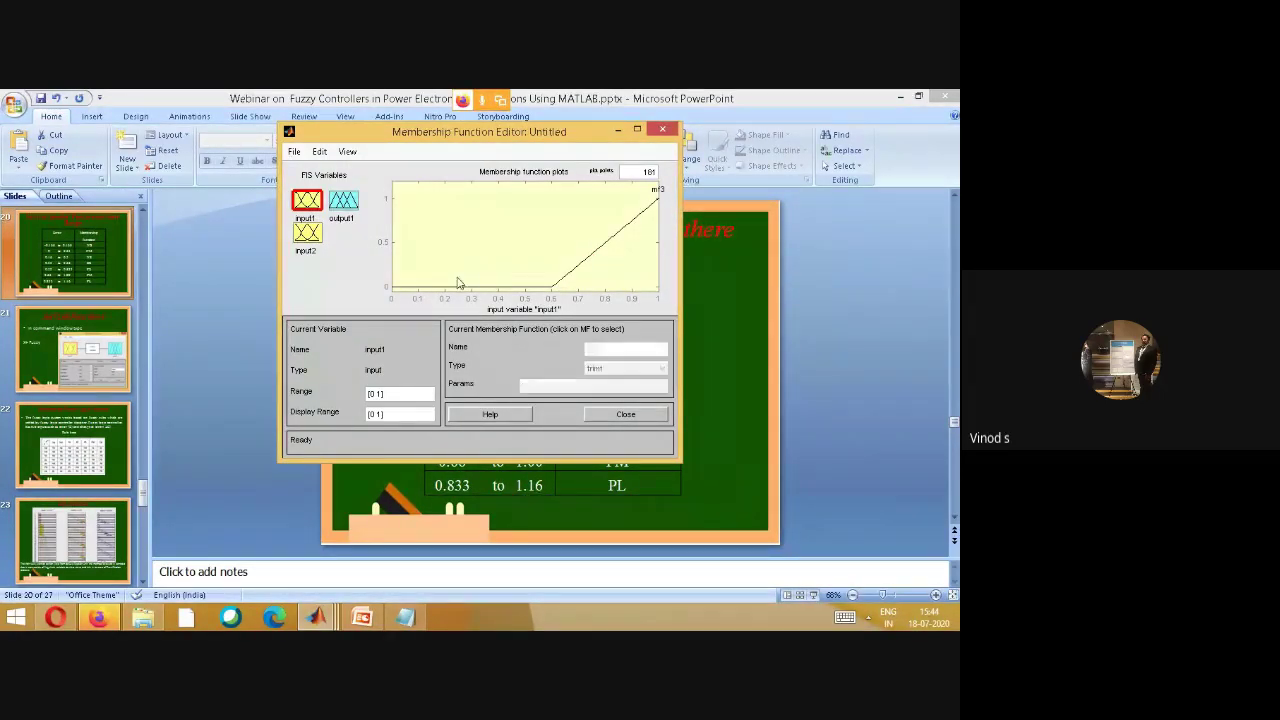
{"action": "left_click", "coordinate": [463, 289]}
{"action": "key", "text": "Delete"}
- Add three membership functions of type trimf to input1
{"action": "left_click", "coordinate": [695, 457]}
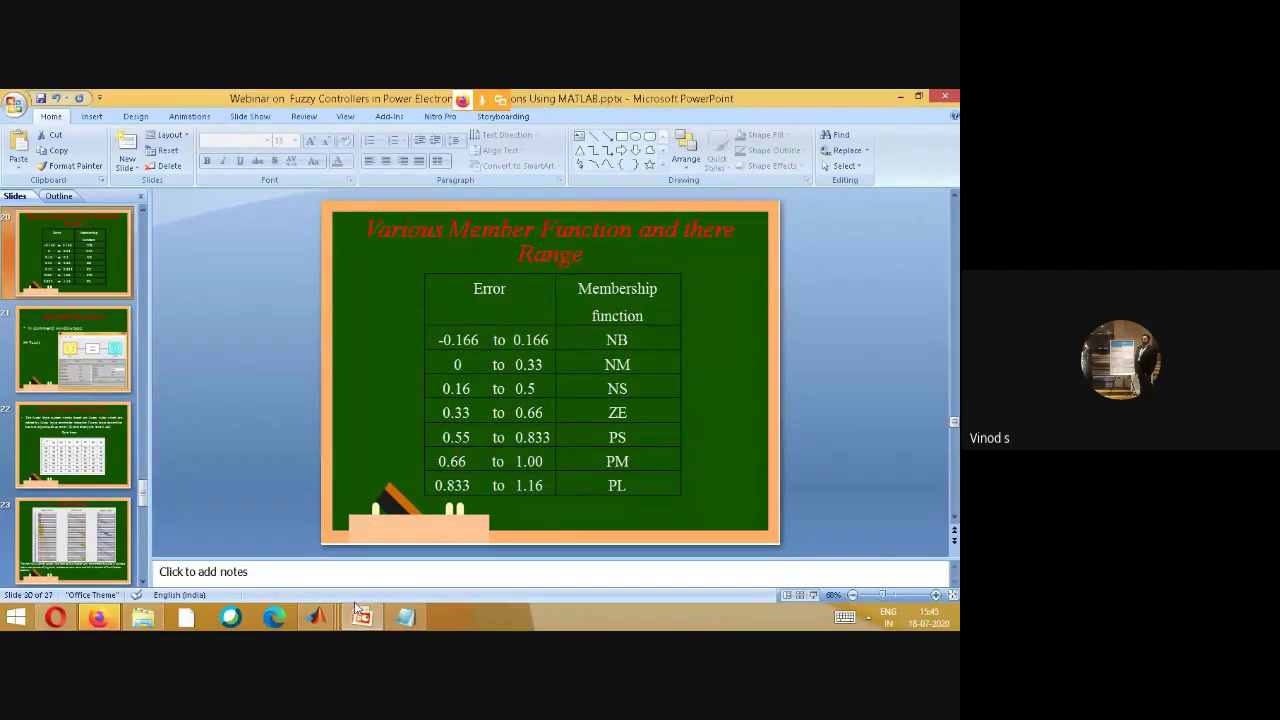
{"action": "mouse_move", "coordinate": [317, 617]}
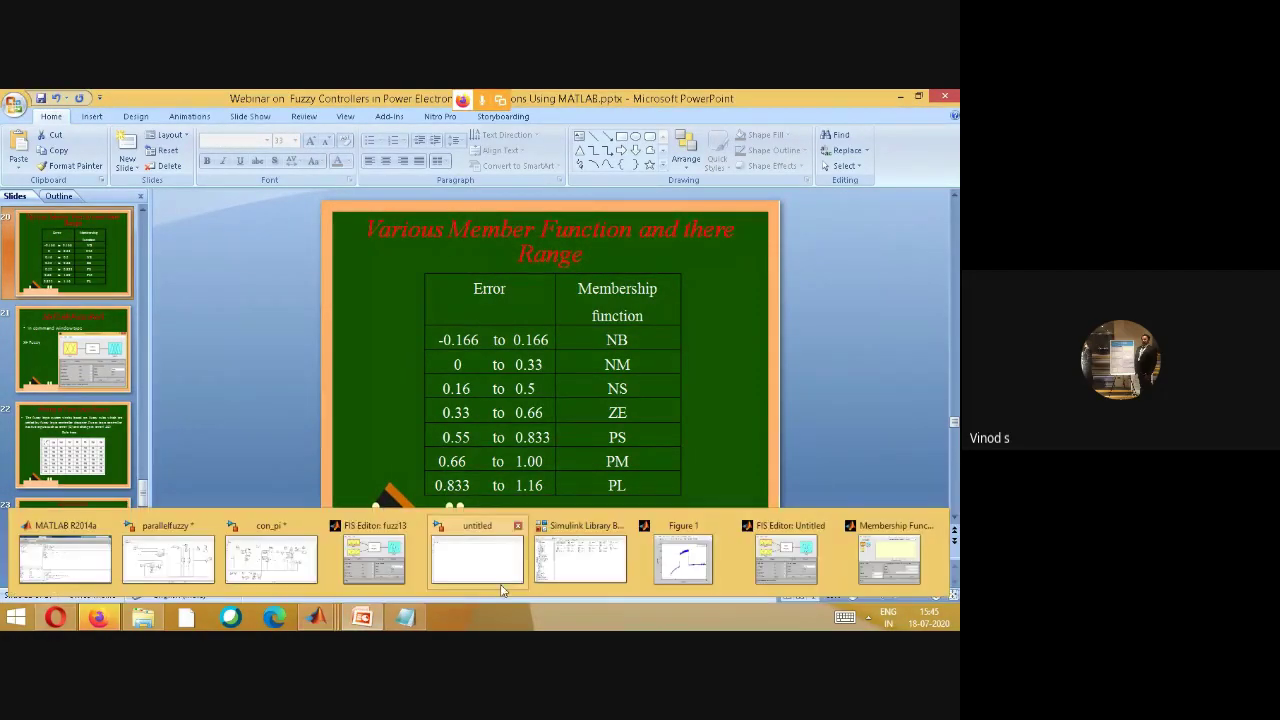
{"action": "left_click", "coordinate": [888, 562]}
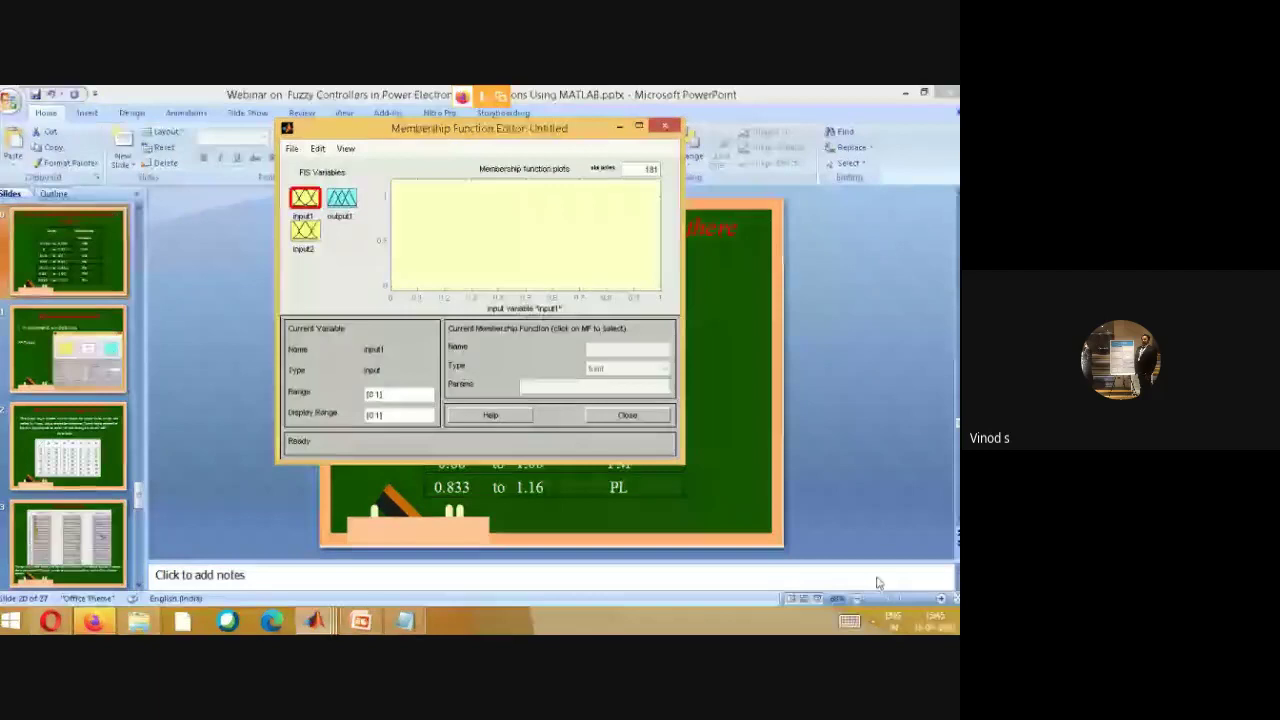
{"action": "left_click", "coordinate": [317, 149]}
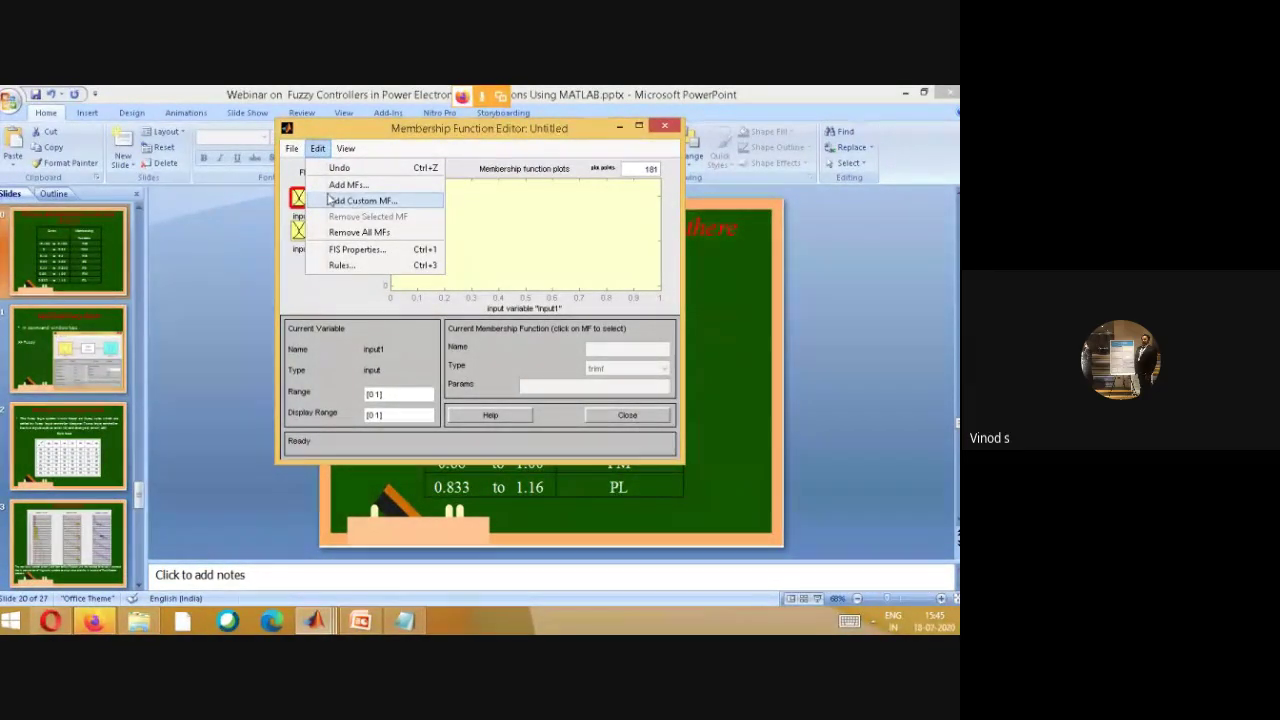
{"action": "left_click", "coordinate": [336, 184]}
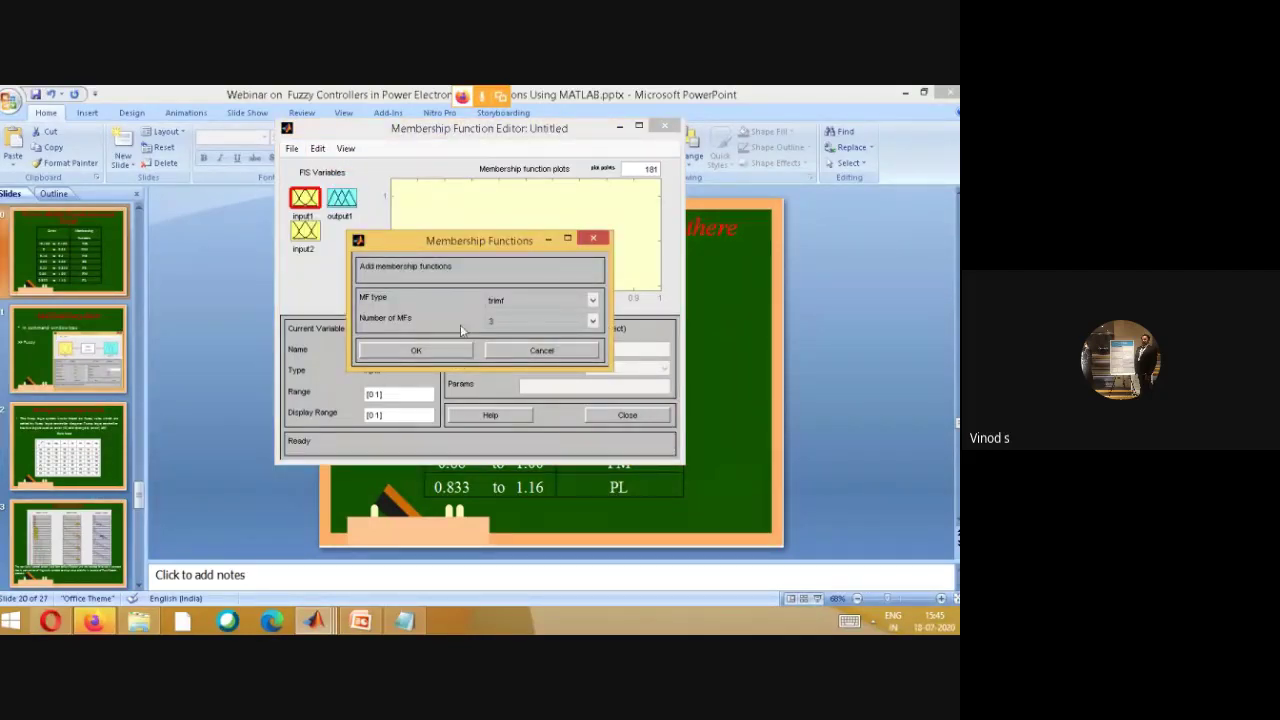
{"action": "left_click", "coordinate": [520, 300]}
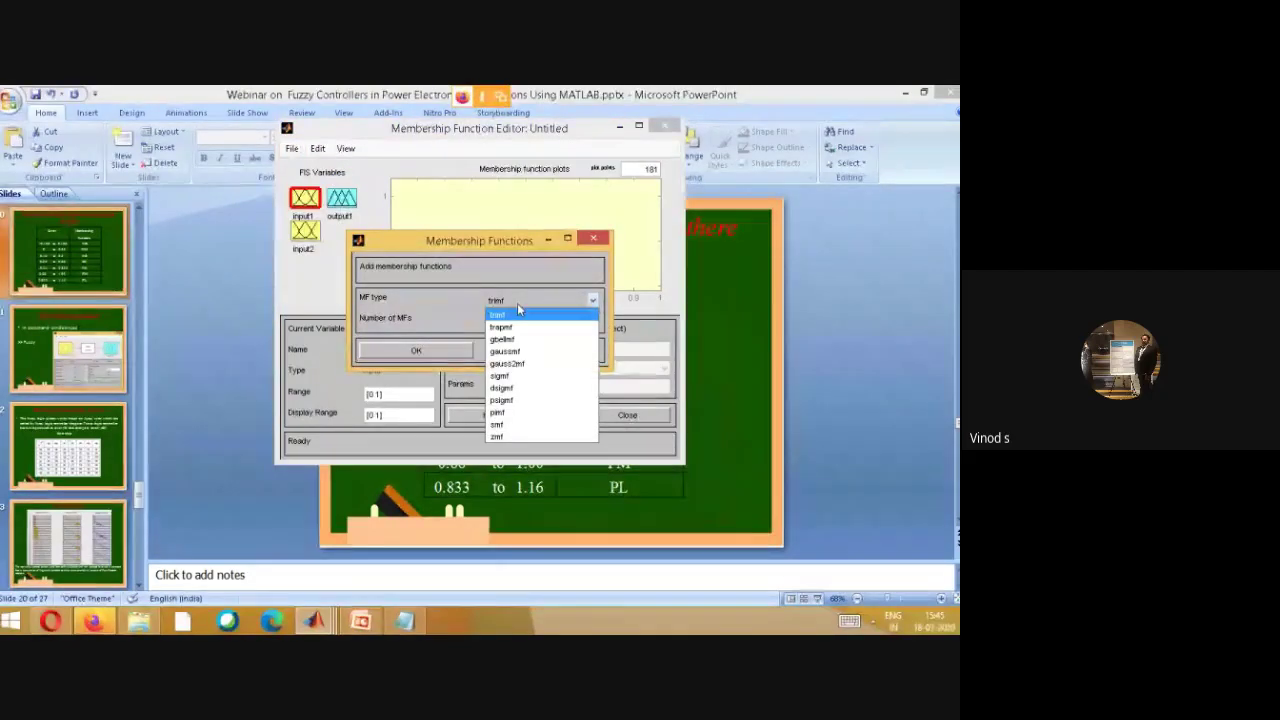
{"action": "left_click", "coordinate": [505, 315]}
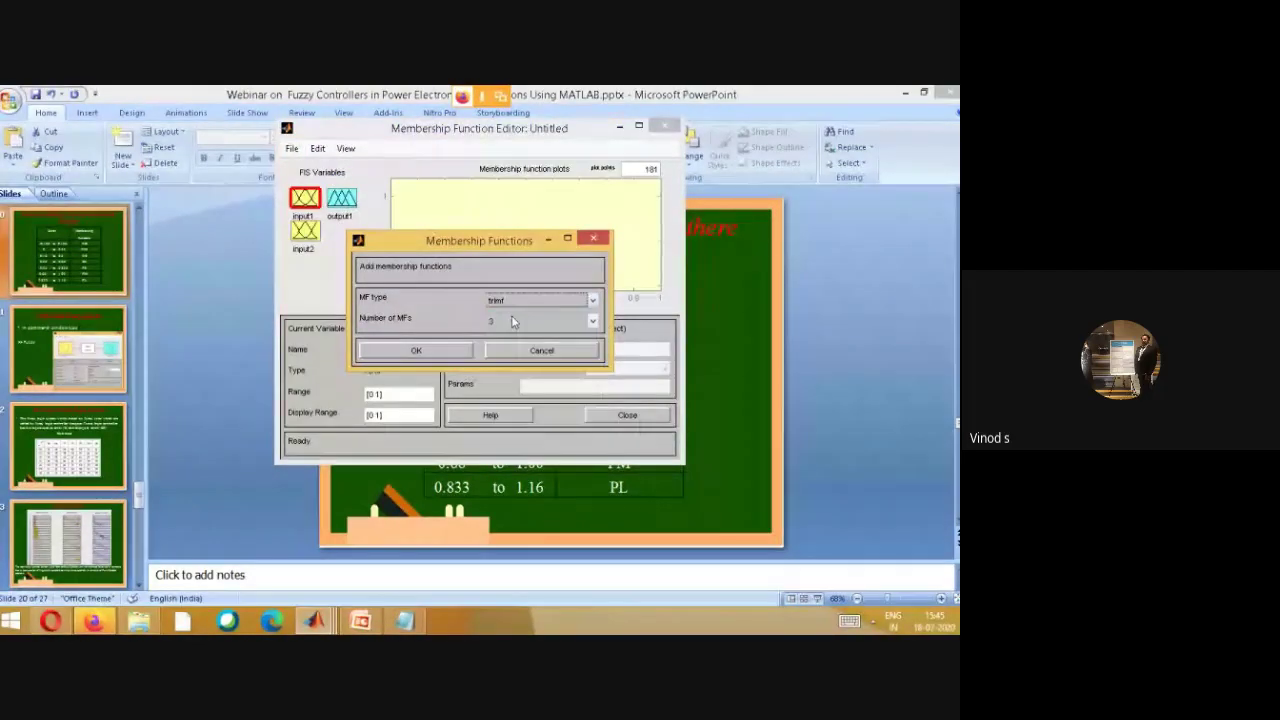
{"action": "left_click", "coordinate": [446, 351]}
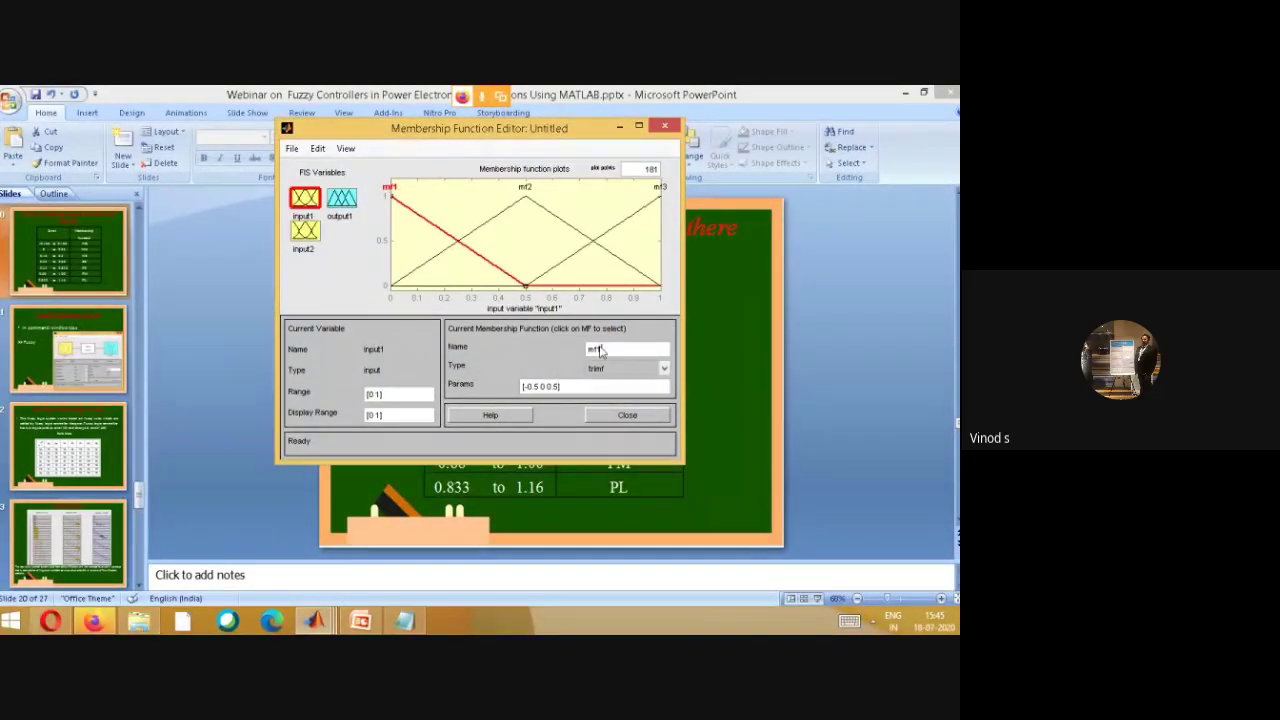
- Rename input1's first membership function mf1 as NB
{"action": "left_click", "coordinate": [606, 352]}
{"action": "key", "text": "BackSpace"}
{"action": "key", "text": "BackSpace"}
{"action": "type", "text": "NB"}
- Look up the NB range on the slide and in MF.txt, set NB's parameters to [-0.1667 0 0.1667], and close the membership function editor
{"action": "left_click", "coordinate": [565, 390]}
{"action": "left_click", "coordinate": [650, 515]}
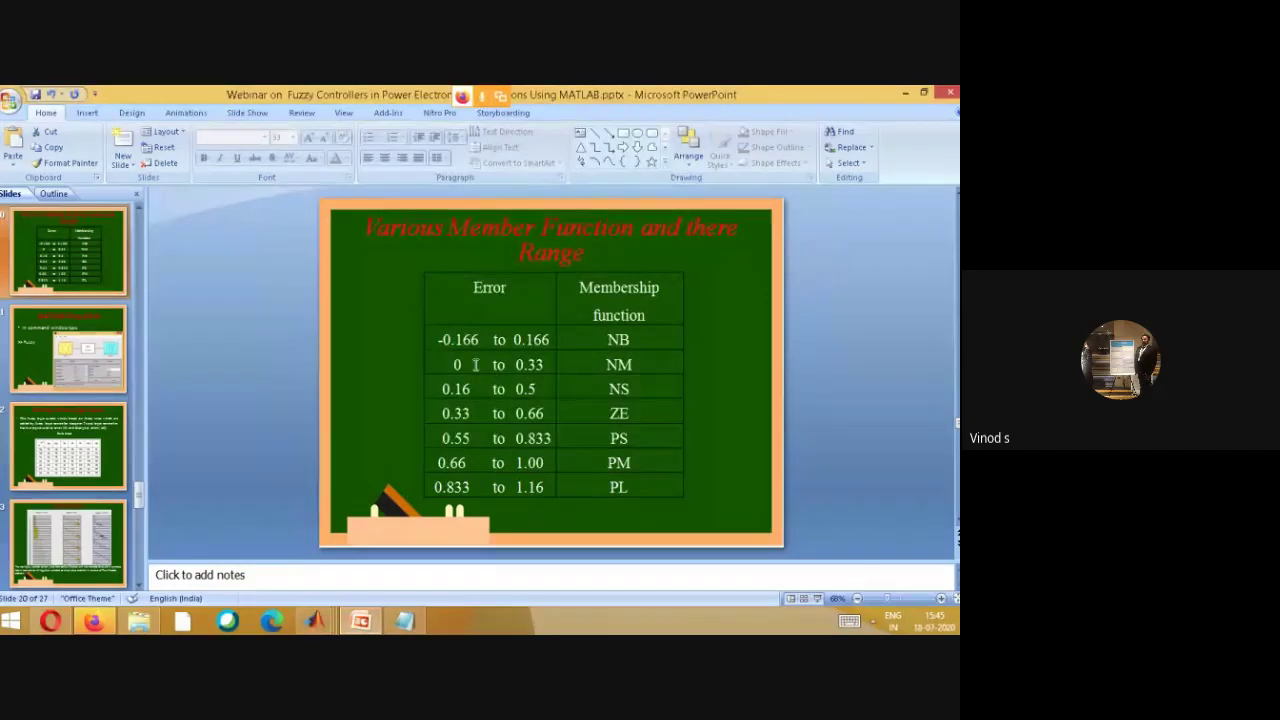
{"action": "left_click_drag", "start_coordinate": [442, 340], "coordinate": [553, 342]}
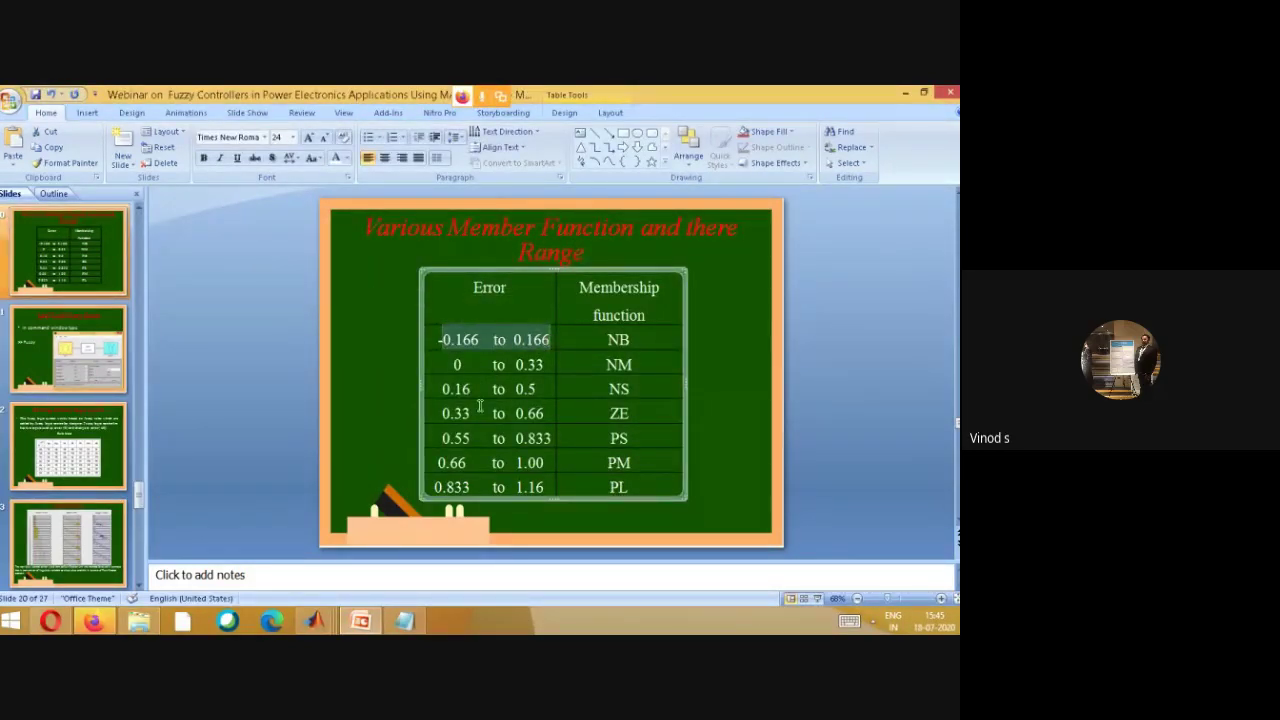
{"action": "left_click", "coordinate": [404, 621]}
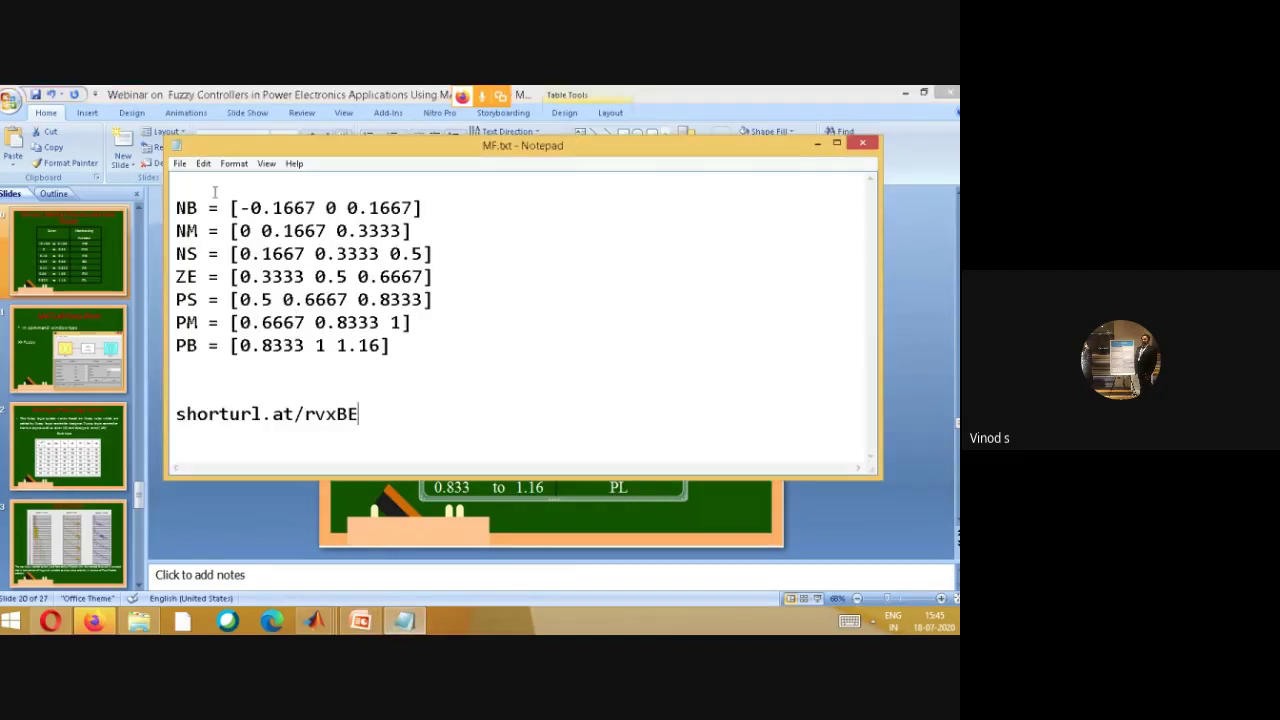
{"action": "left_click_drag", "start_coordinate": [240, 208], "coordinate": [407, 208]}
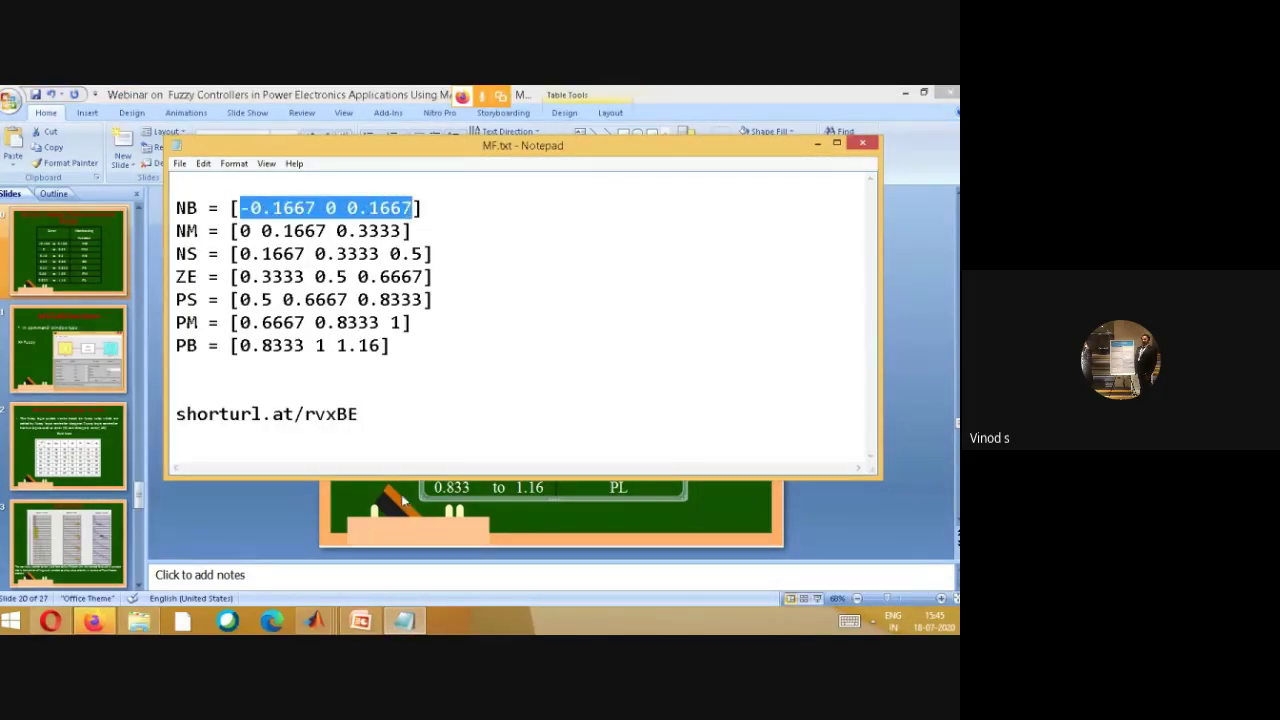
{"action": "left_click", "coordinate": [316, 621]}
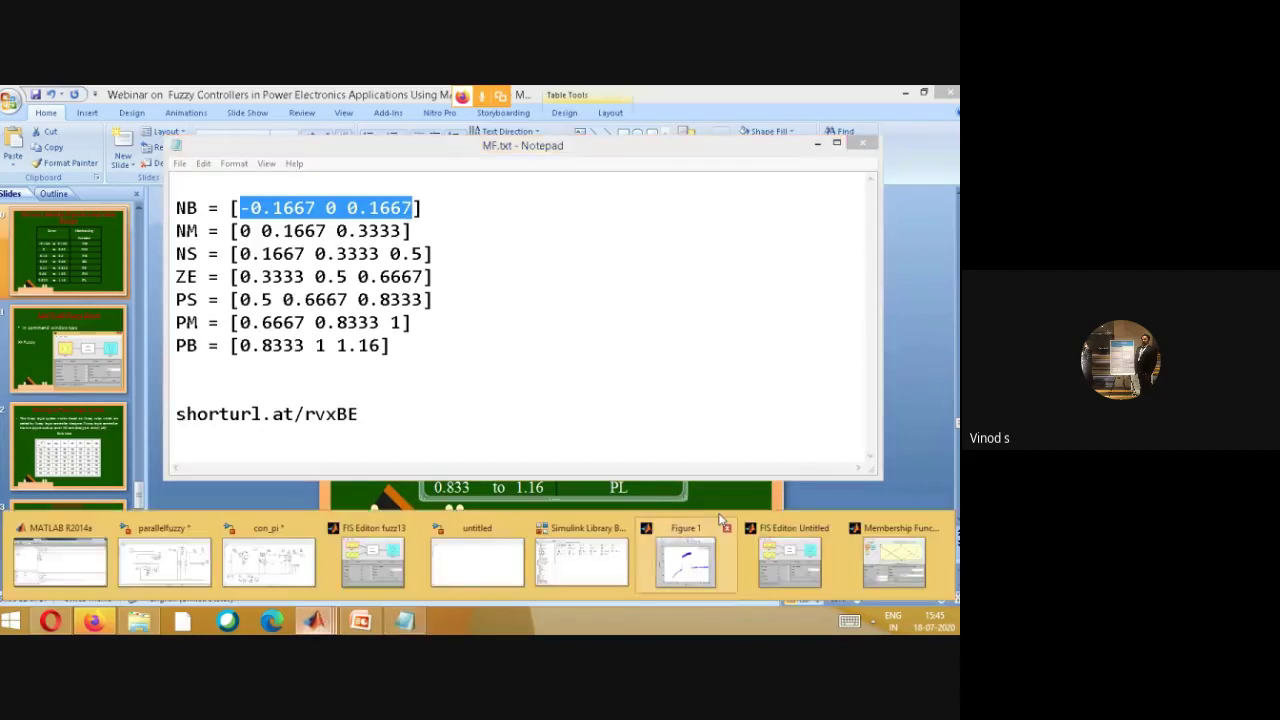
{"action": "left_click", "coordinate": [894, 560]}
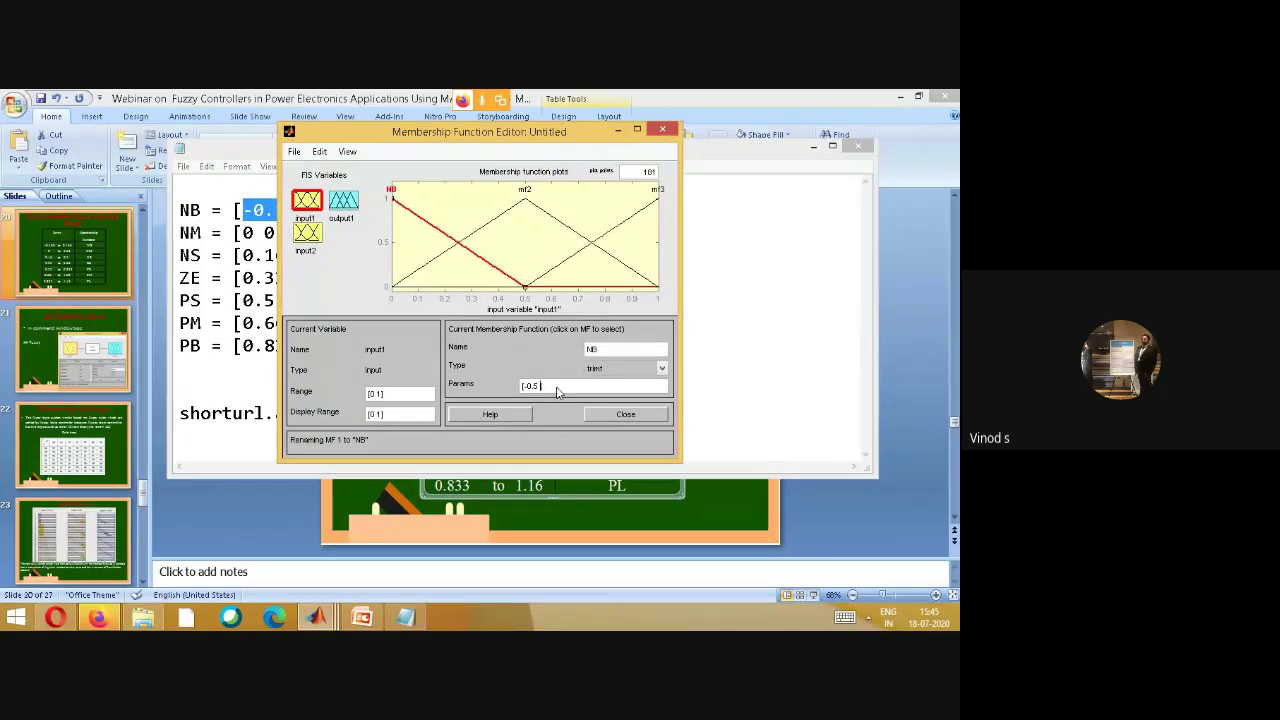
{"action": "type", "text": "0.1667 0 0.1667]"}
{"action": "left_click", "coordinate": [609, 422]}
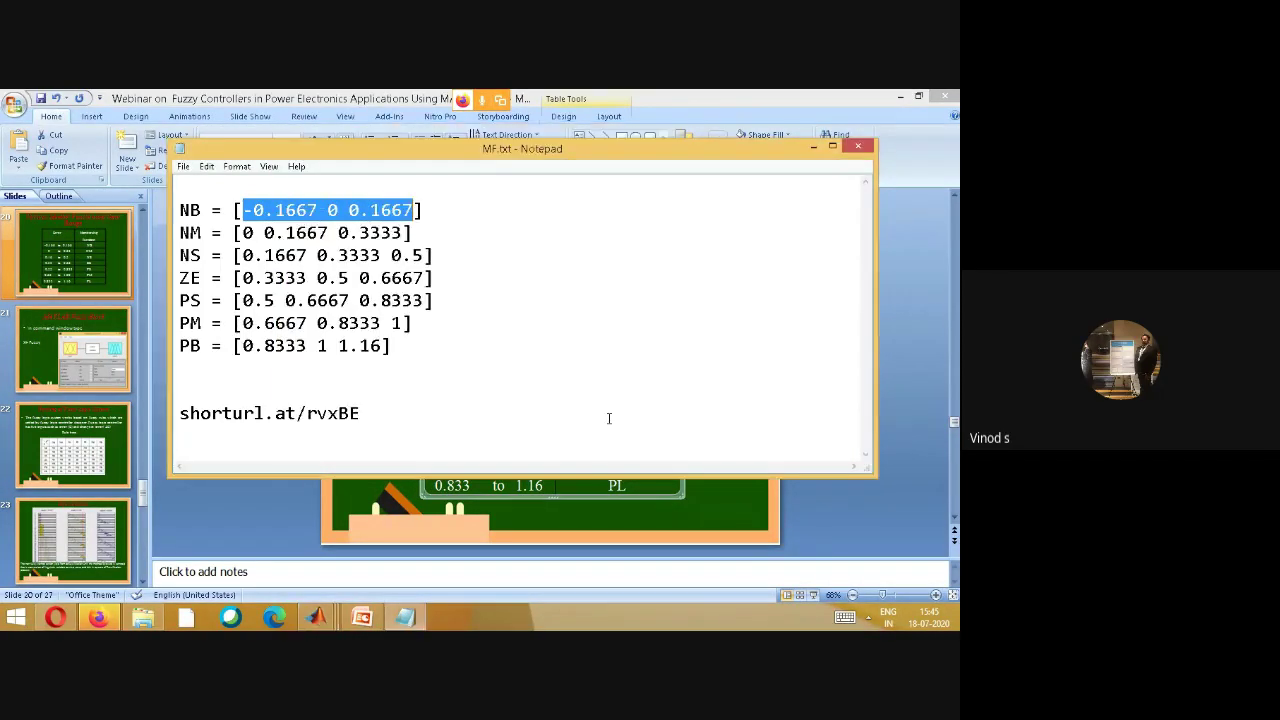
- Reopen the membership functions of input1 from the untitled fuzzy system and remove the NB function
{"action": "left_click", "coordinate": [316, 617]}
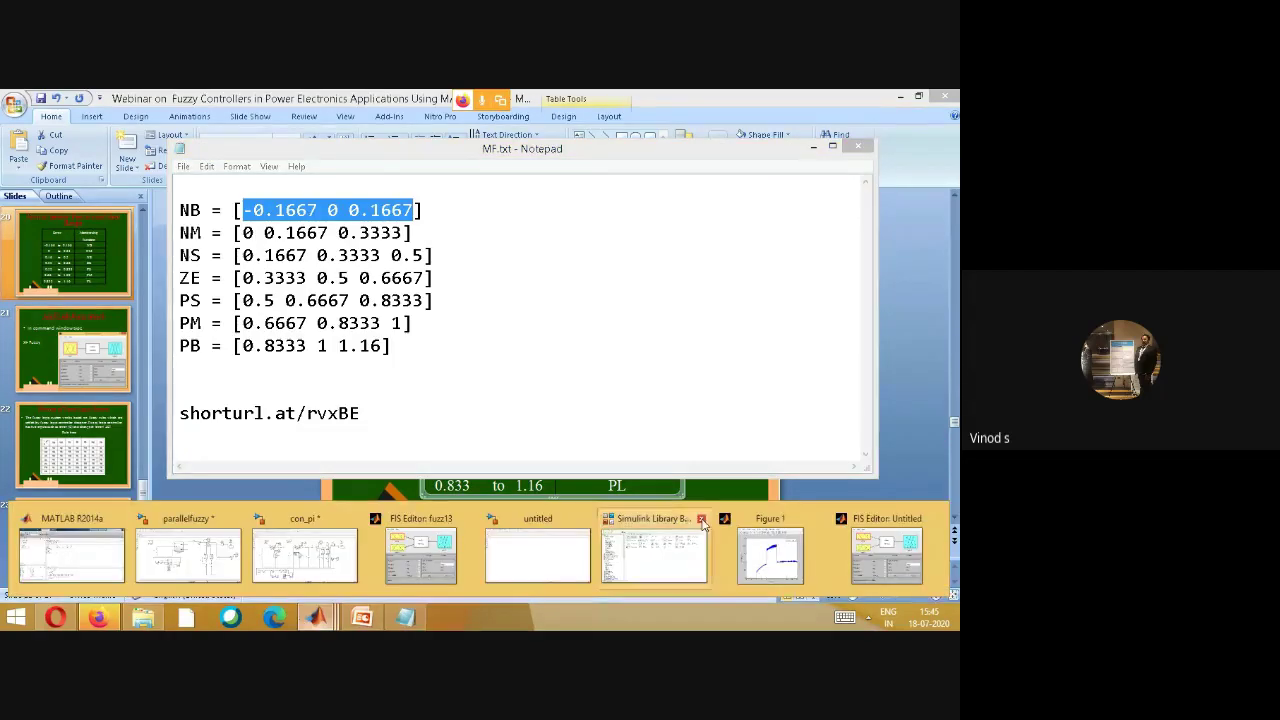
{"action": "left_click", "coordinate": [890, 556]}
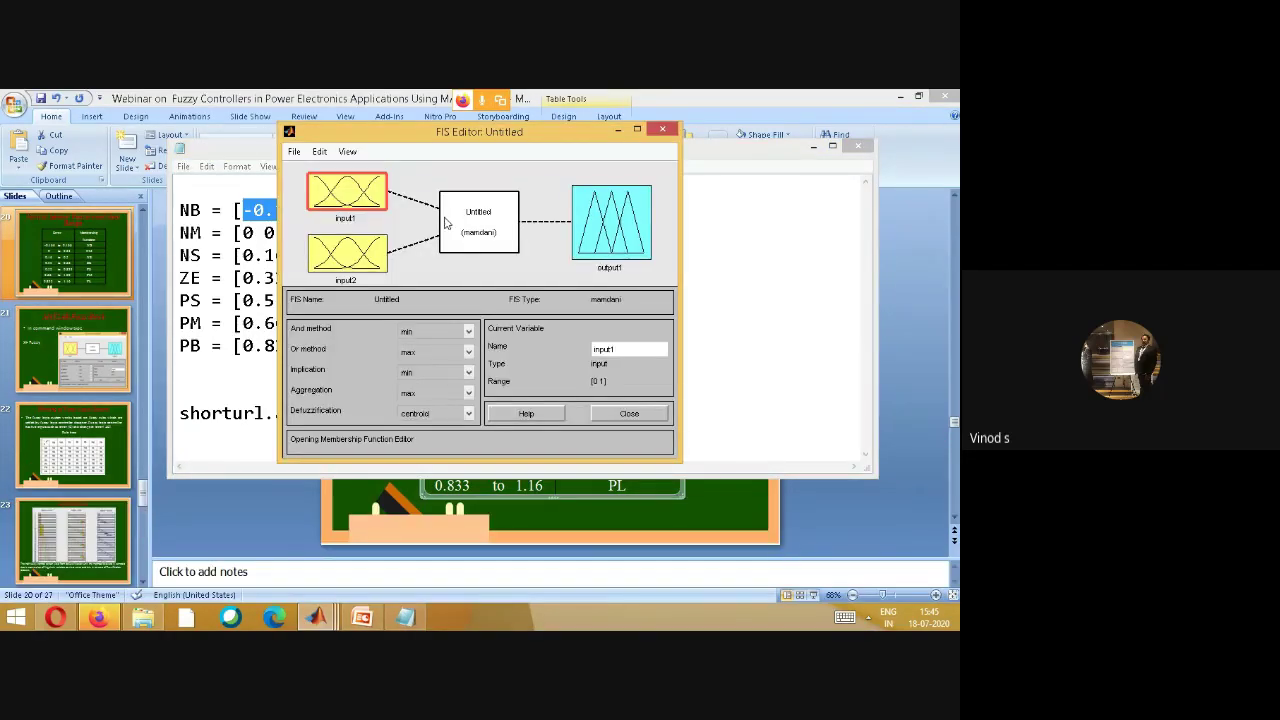
{"action": "left_click", "coordinate": [308, 203]}
{"action": "left_click", "coordinate": [322, 154]}
{"action": "left_click", "coordinate": [326, 159]}
{"action": "left_click", "coordinate": [326, 159]}
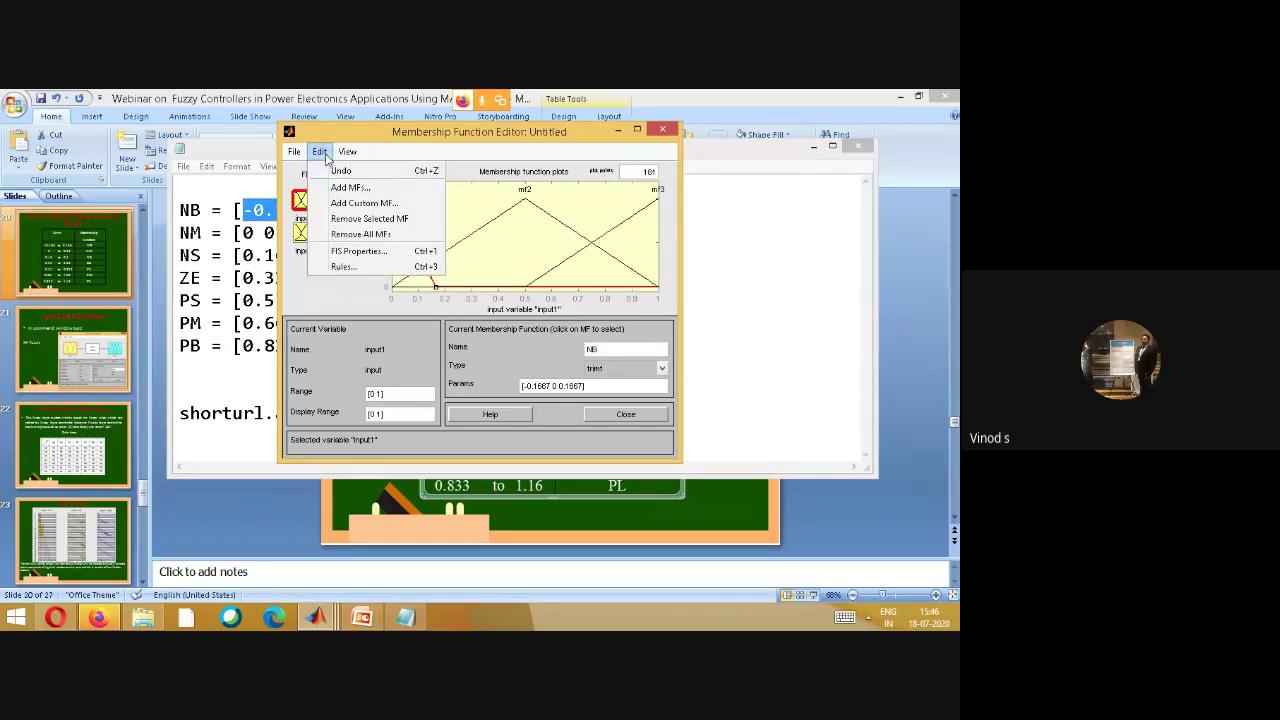
{"action": "left_click", "coordinate": [360, 218]}
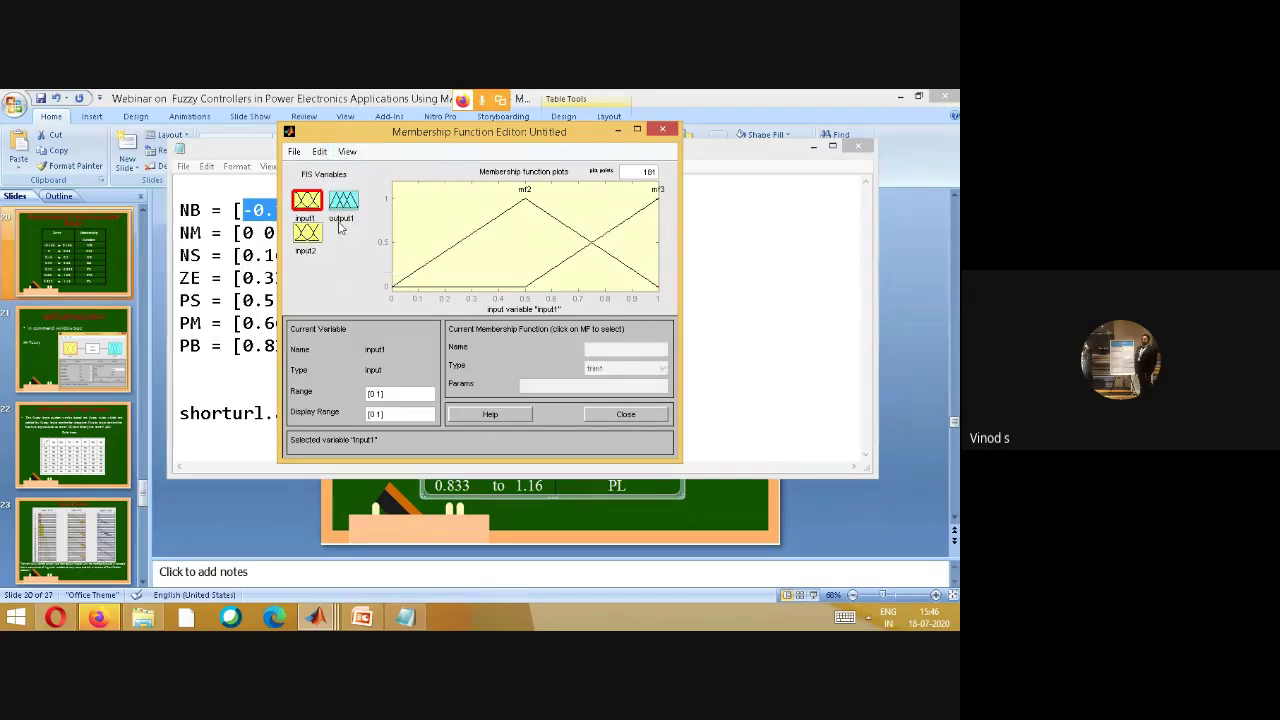
- Remove the remaining membership functions mf2 and mf3 from input1
{"action": "left_click", "coordinate": [457, 249]}
{"action": "key", "text": "Delete"}
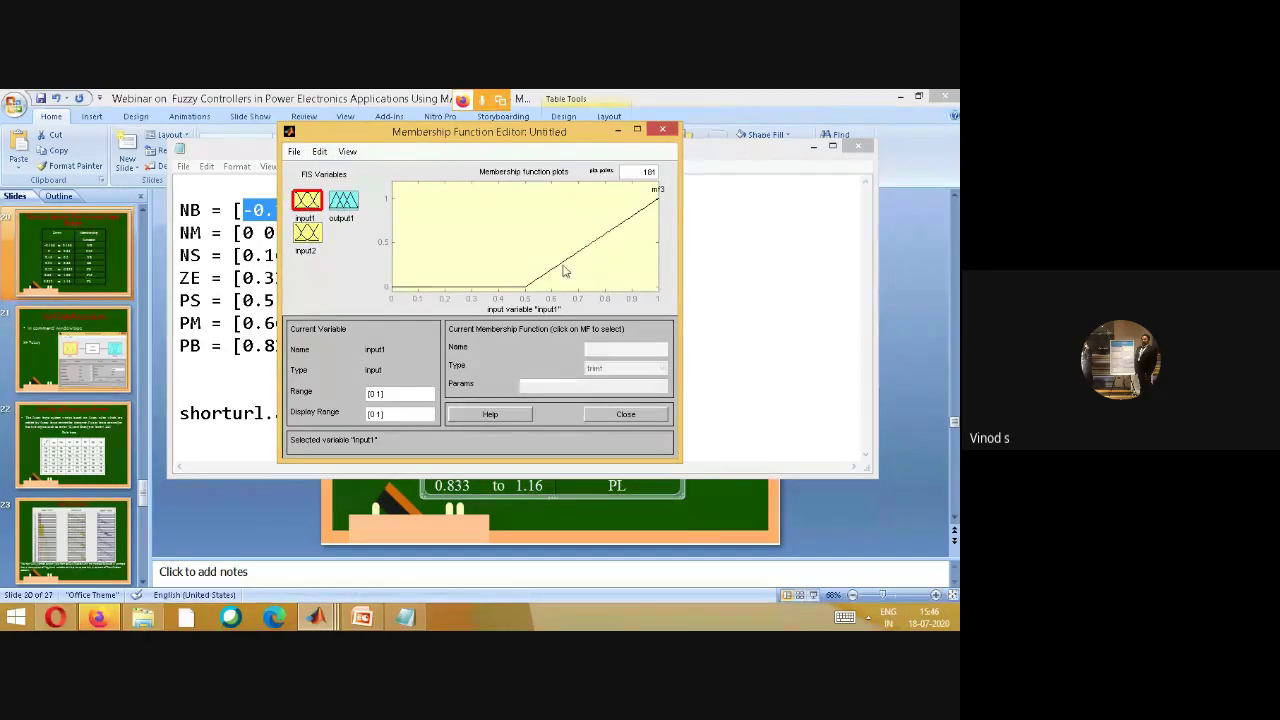
{"action": "left_click", "coordinate": [562, 272]}
{"action": "key", "text": "Delete"}
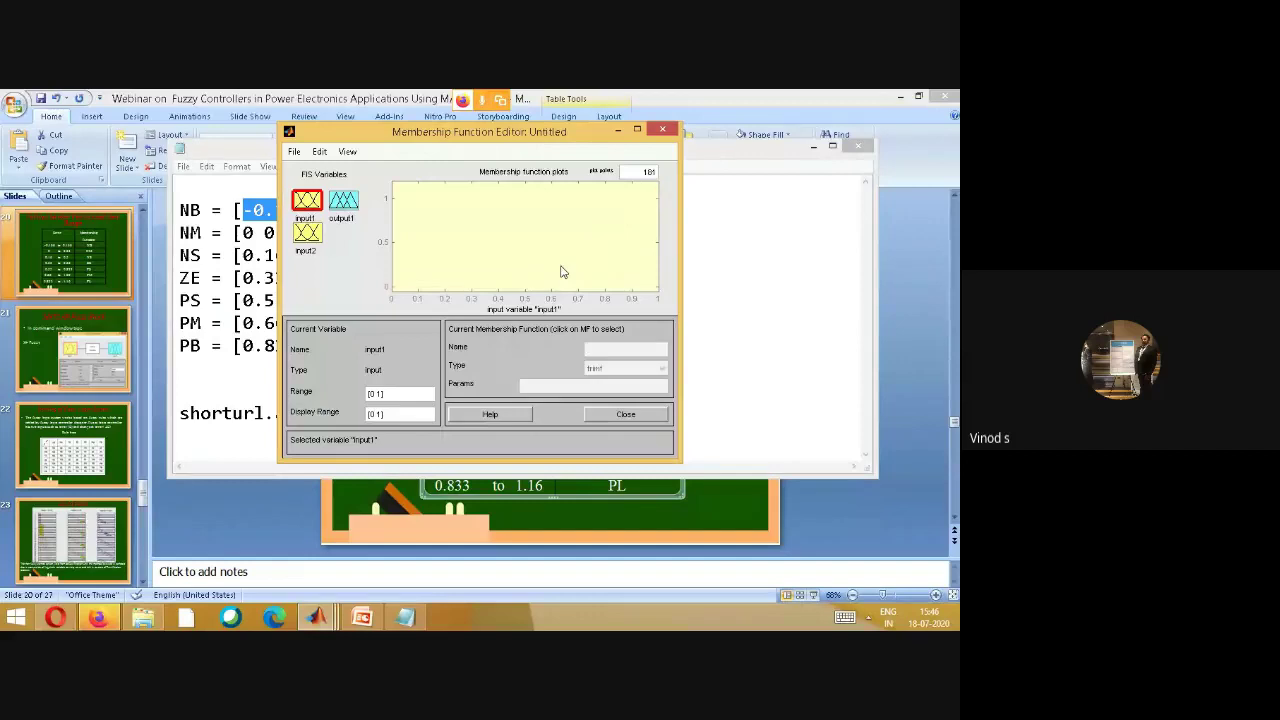
- Check the prepared function list in MF.txt and add seven membership functions of type trimf to input1
{"action": "left_click", "coordinate": [319, 151]}
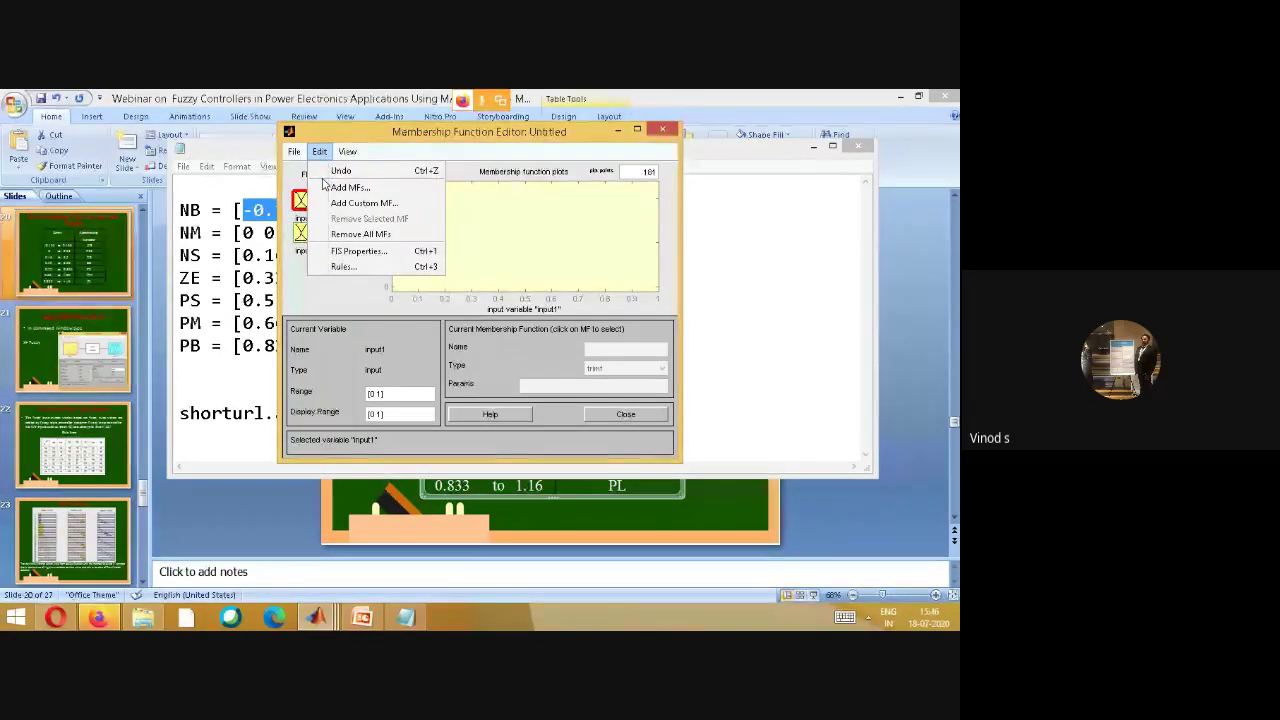
{"action": "left_click", "coordinate": [340, 188]}
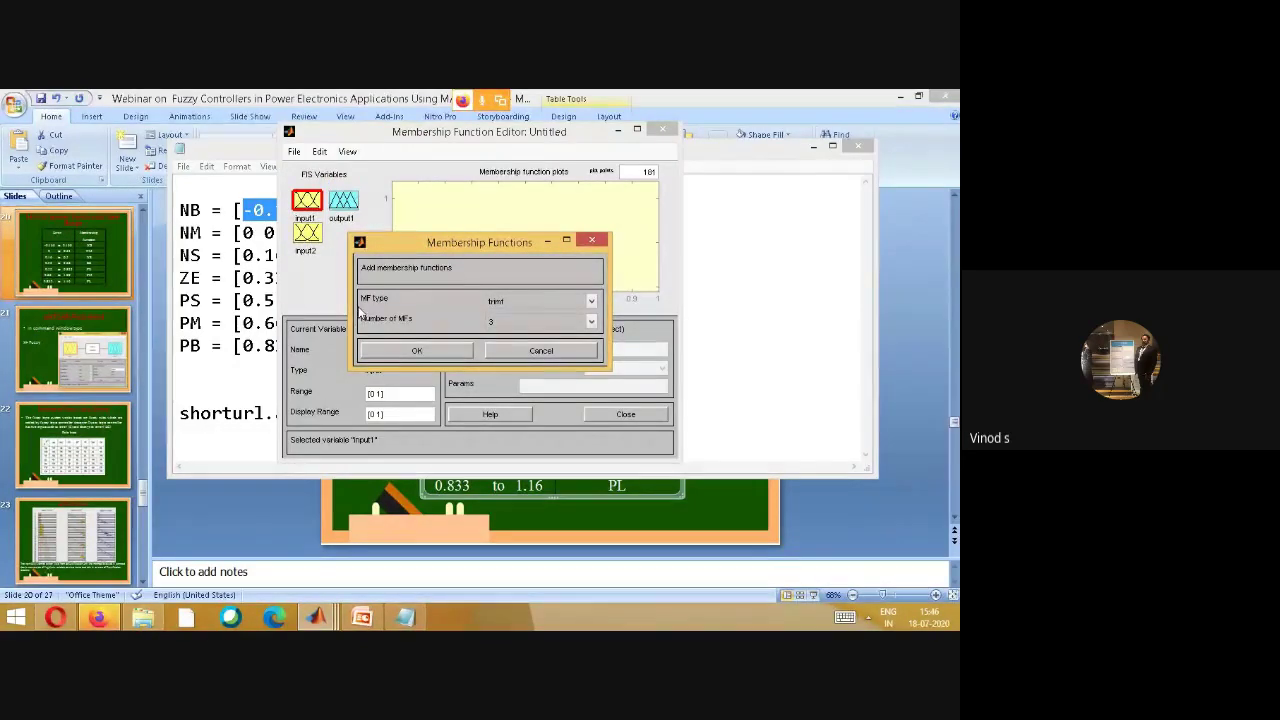
{"action": "left_click", "coordinate": [591, 322]}
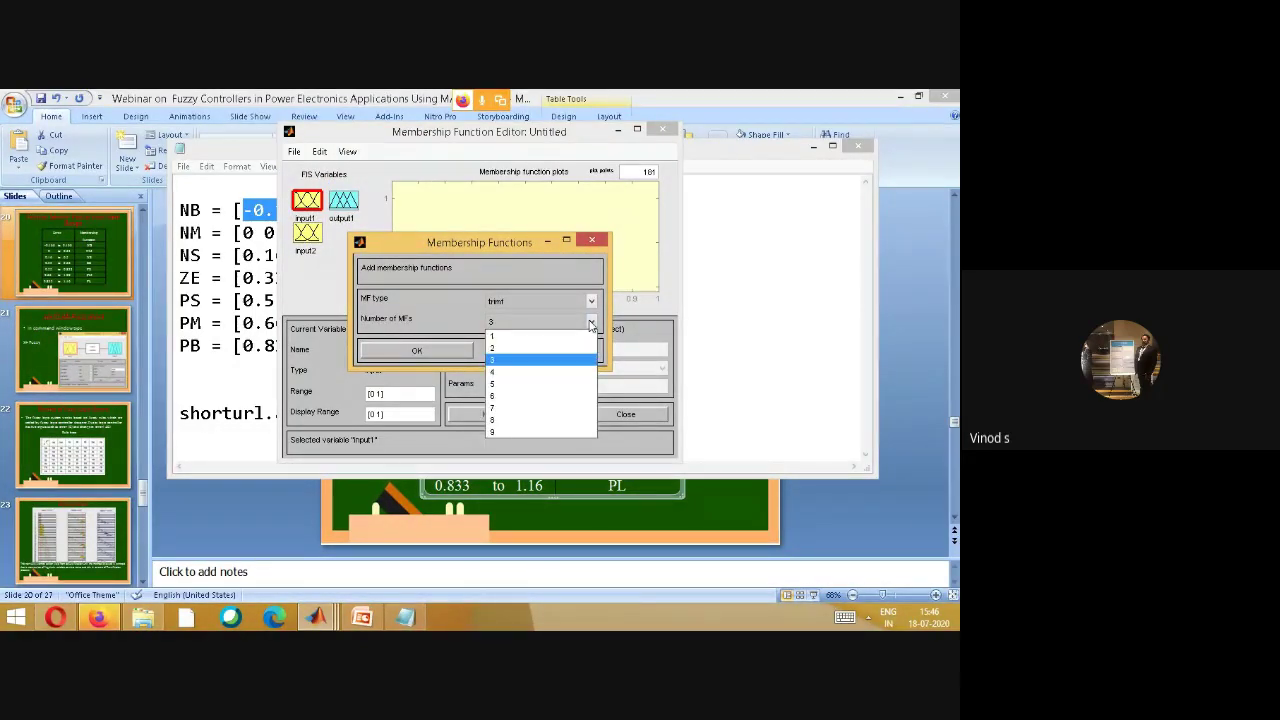
{"action": "left_click", "coordinate": [309, 620]}
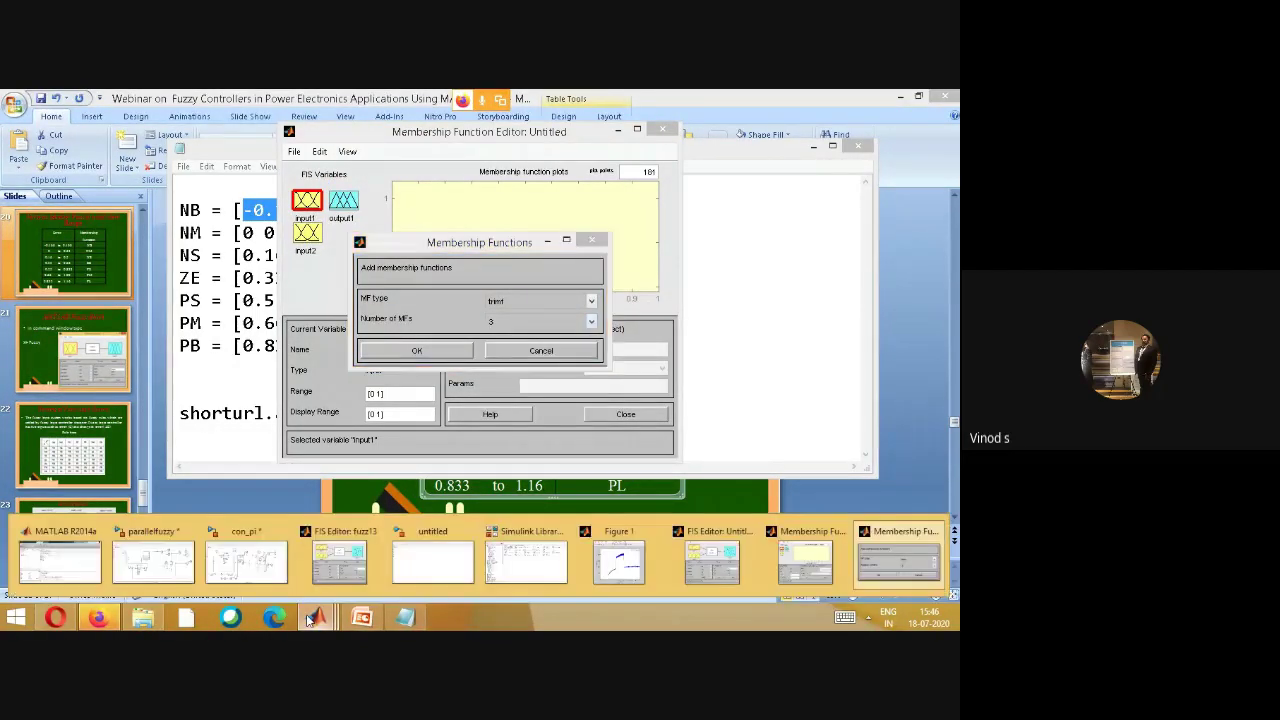
{"action": "left_click", "coordinate": [405, 617]}
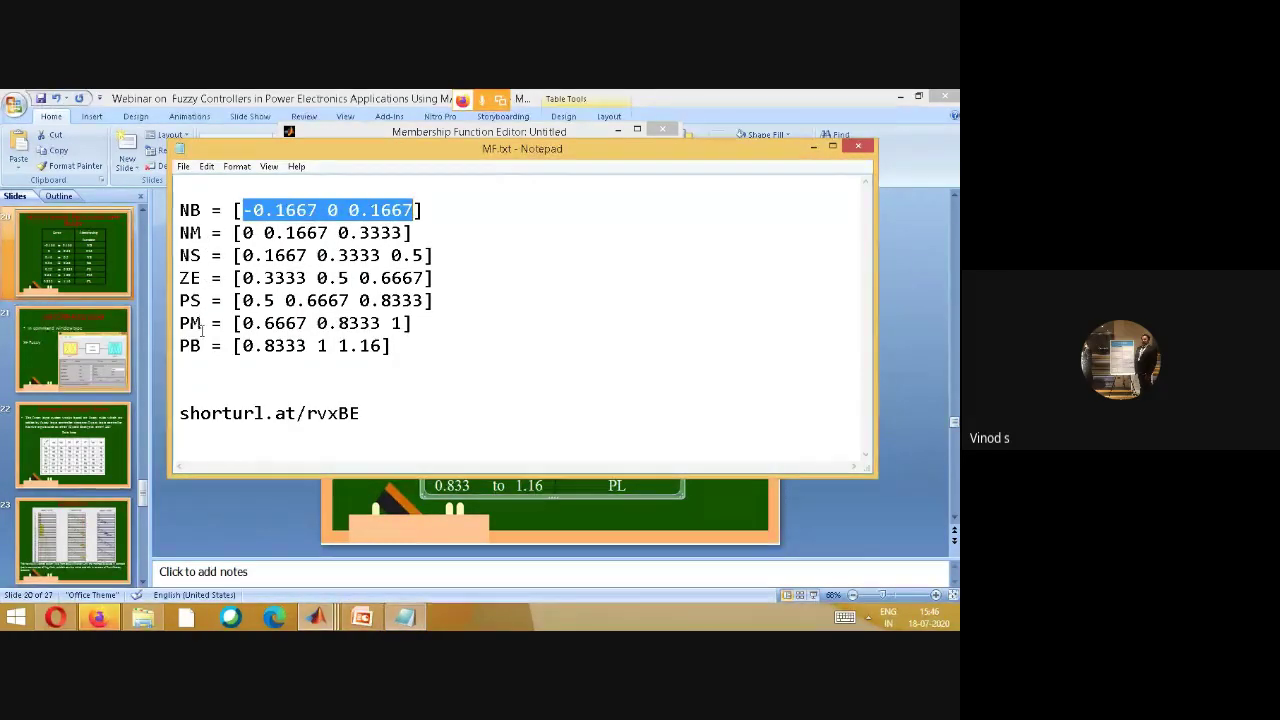
{"action": "left_click", "coordinate": [316, 617]}
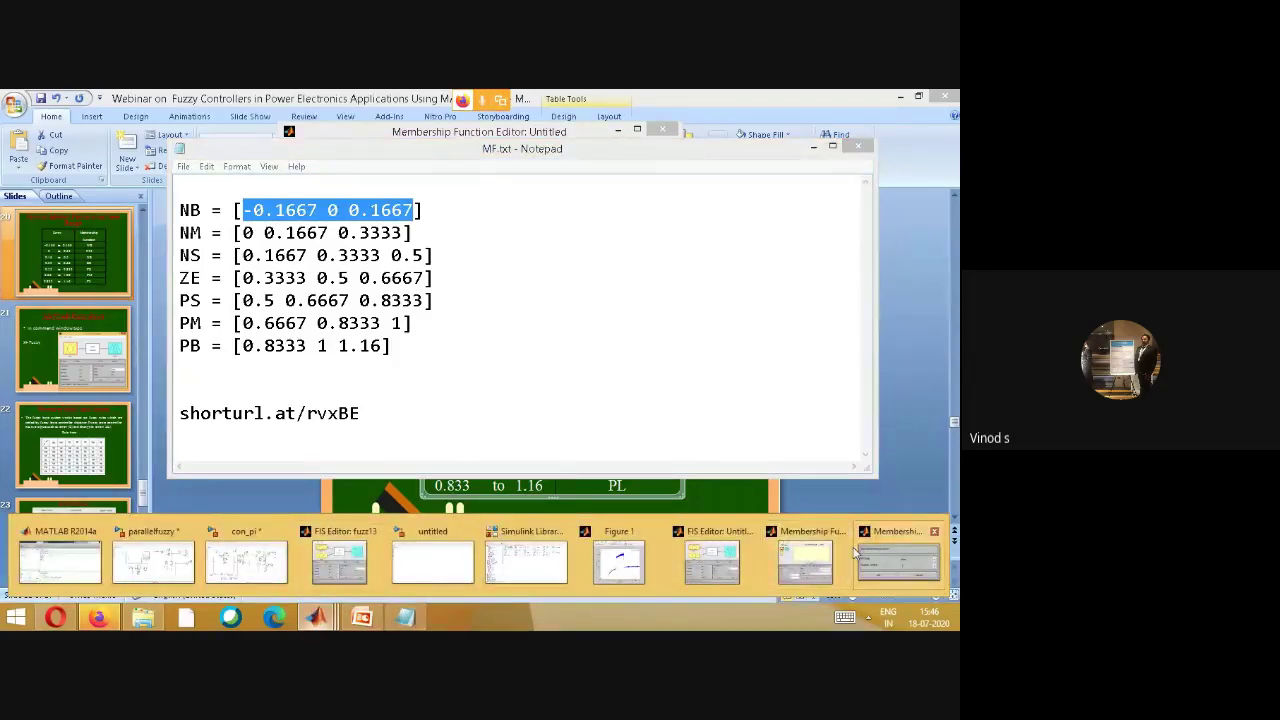
{"action": "left_click", "coordinate": [820, 585]}
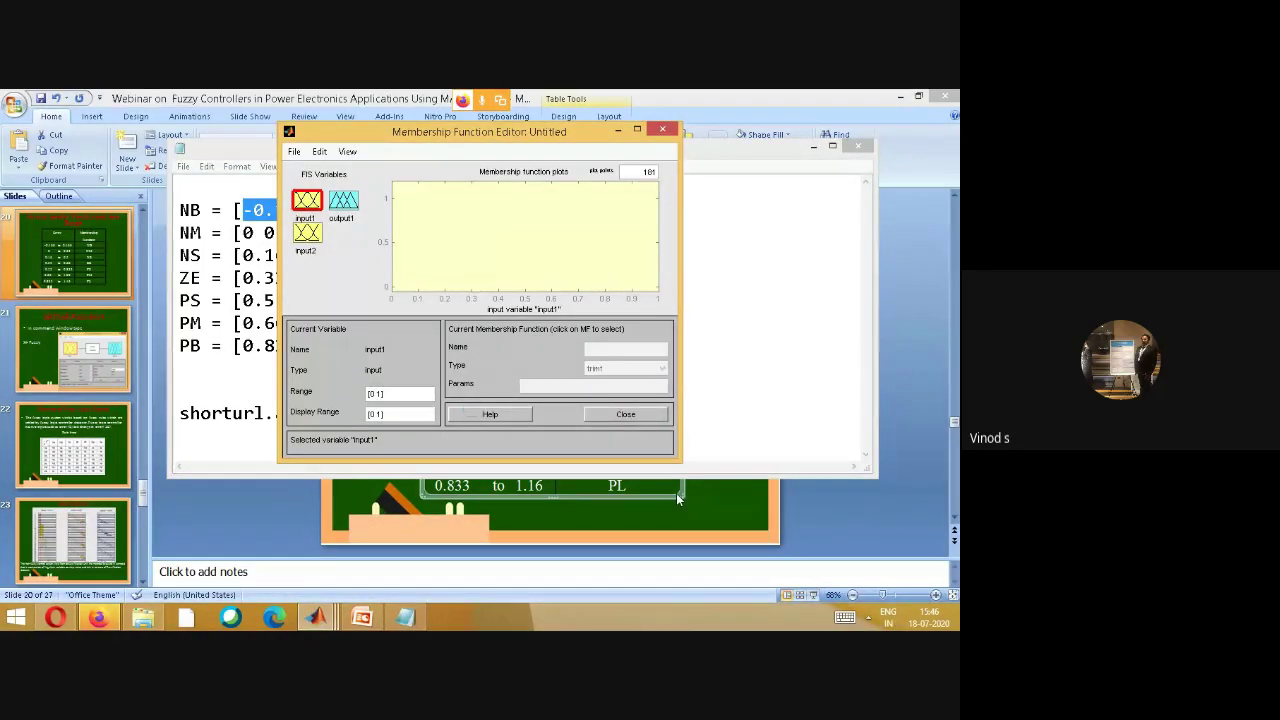
{"action": "left_click", "coordinate": [318, 619]}
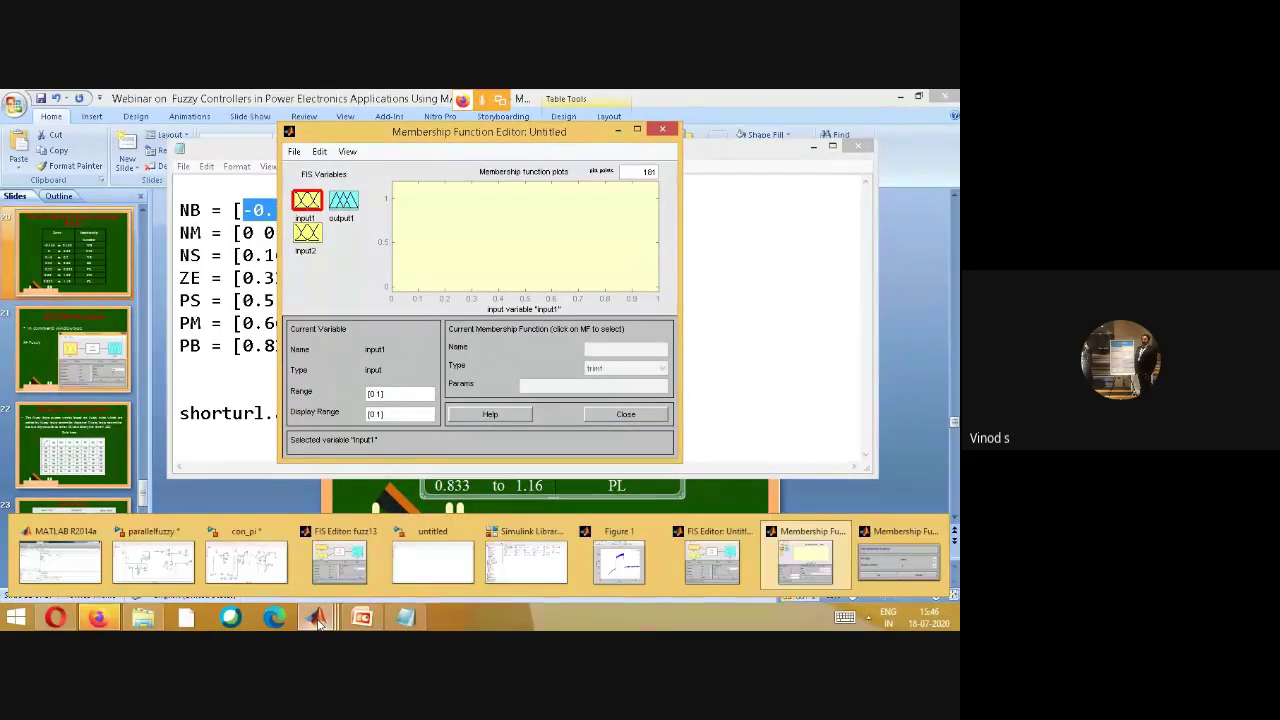
{"action": "left_click", "coordinate": [714, 562]}
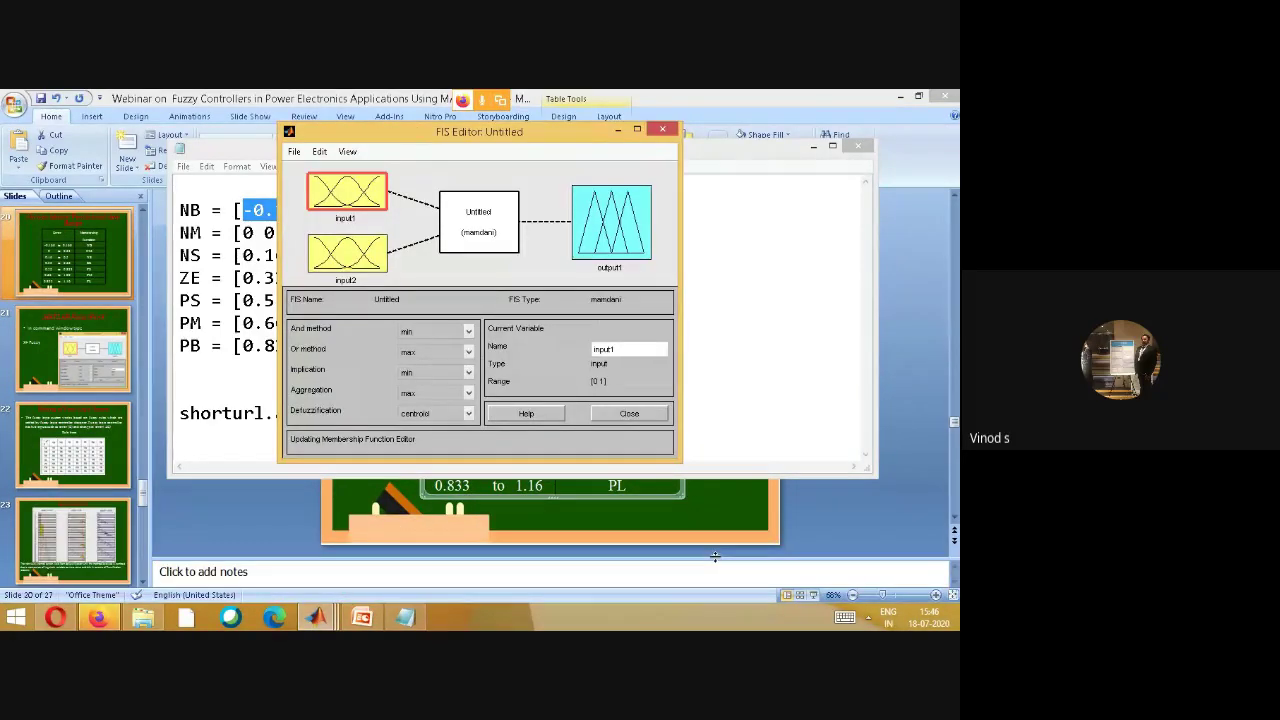
{"action": "left_click", "coordinate": [316, 619]}
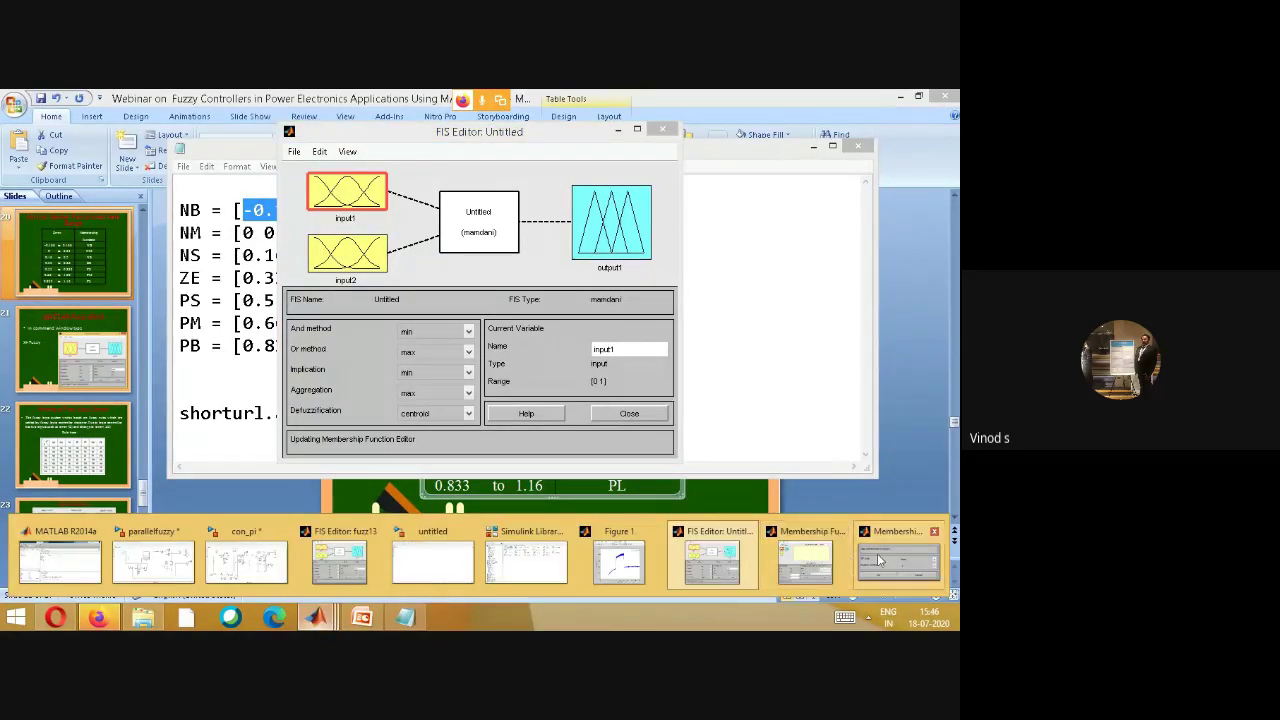
{"action": "left_click", "coordinate": [896, 563]}
{"action": "left_click", "coordinate": [591, 321]}
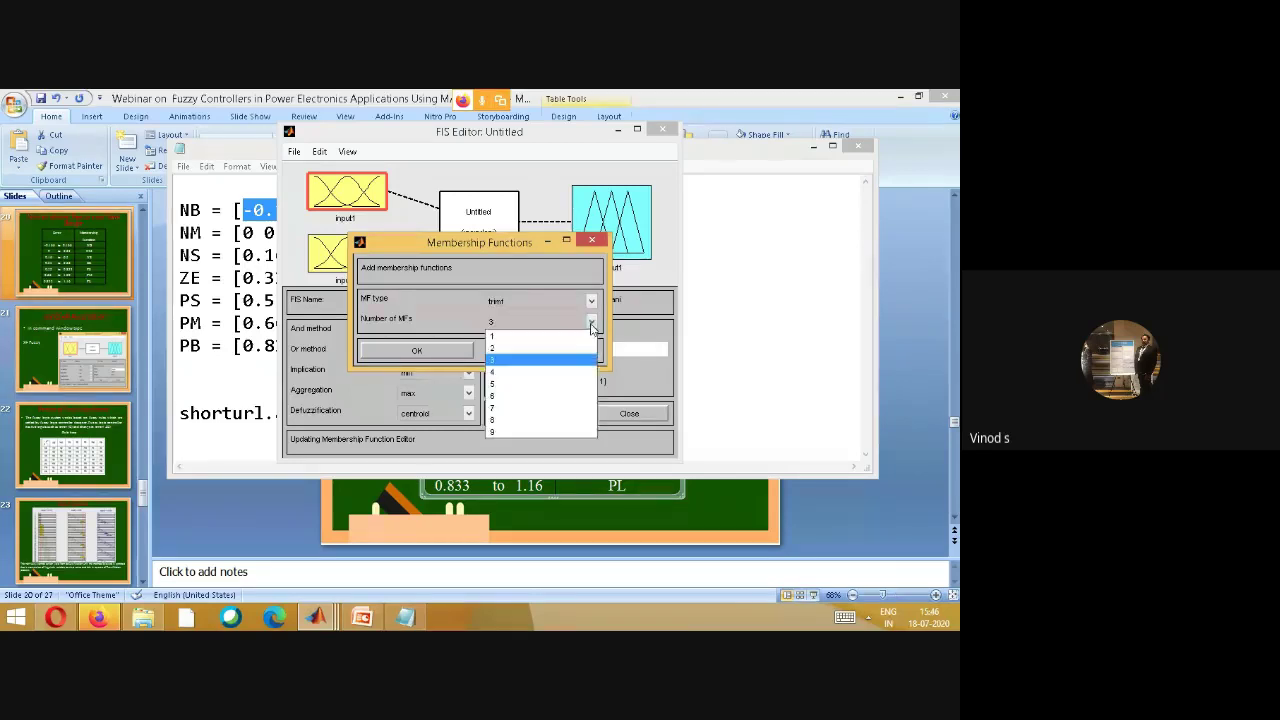
{"action": "left_click", "coordinate": [500, 419]}
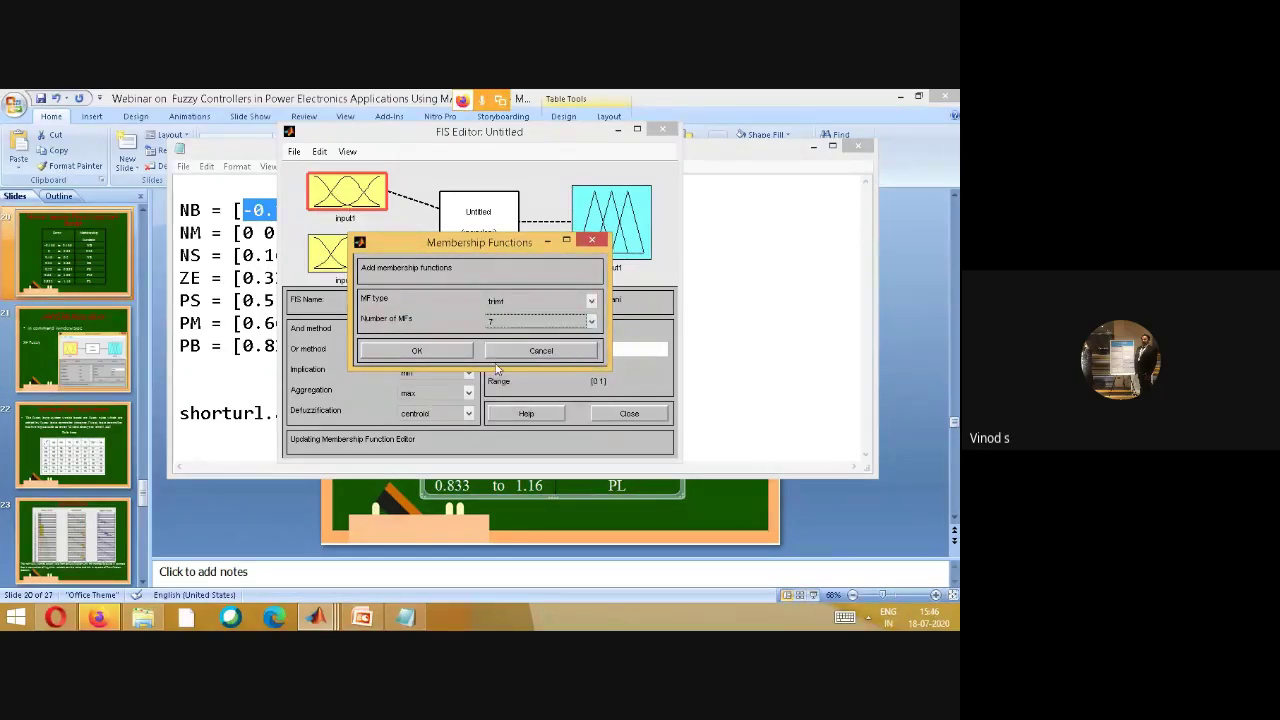
{"action": "left_click", "coordinate": [444, 352]}
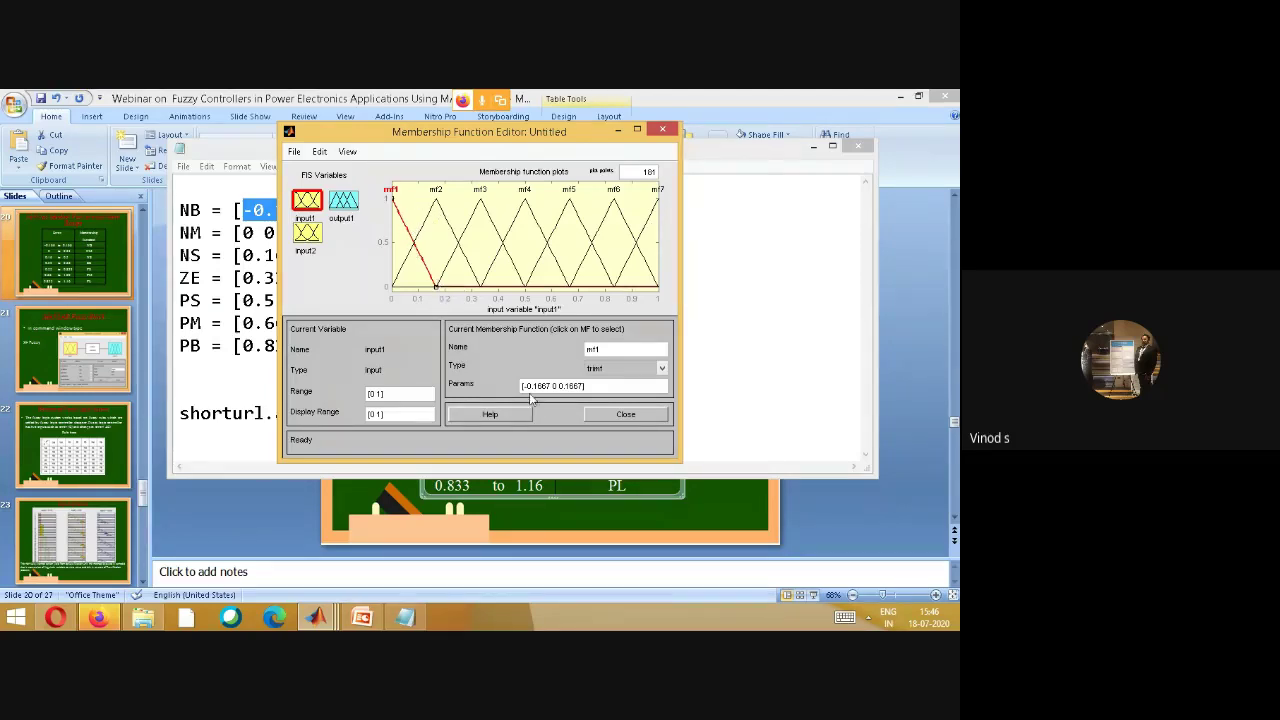
- Inspect the parameters of mf3 and rename input1's first membership function mf1 as NB
{"action": "left_click", "coordinate": [422, 226]}
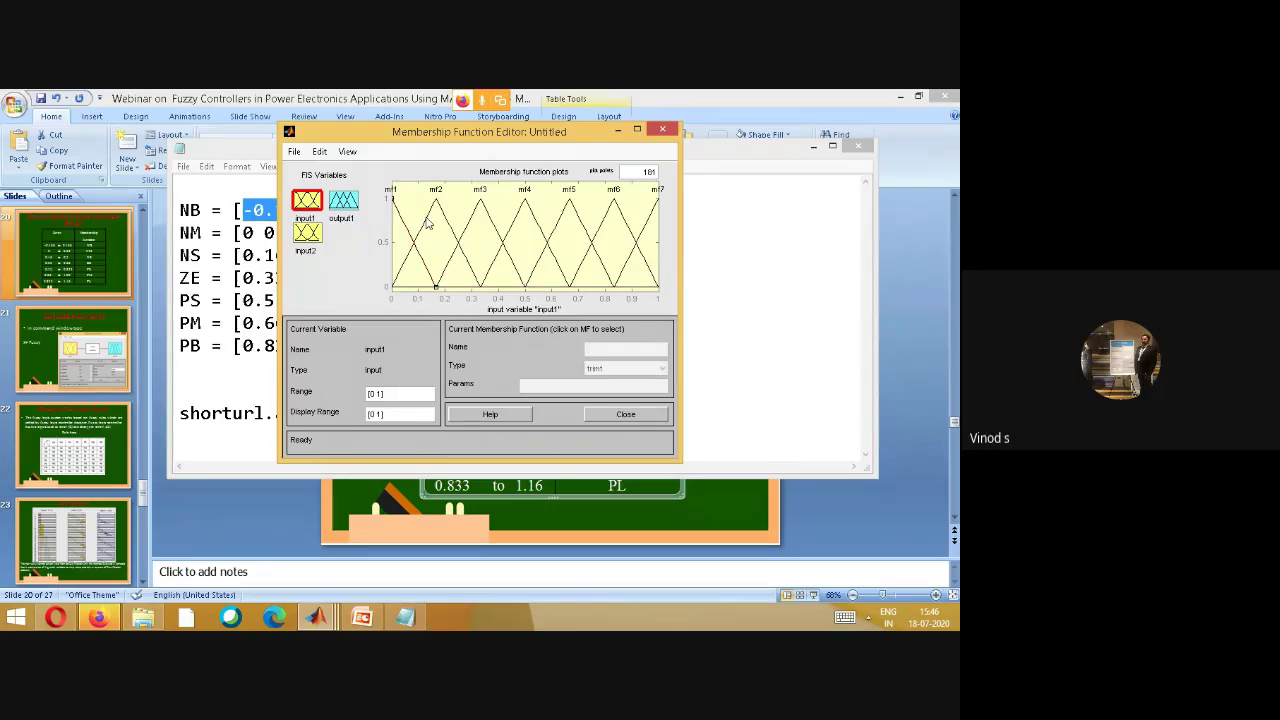
{"action": "left_click", "coordinate": [427, 224]}
{"action": "left_click", "coordinate": [473, 222]}
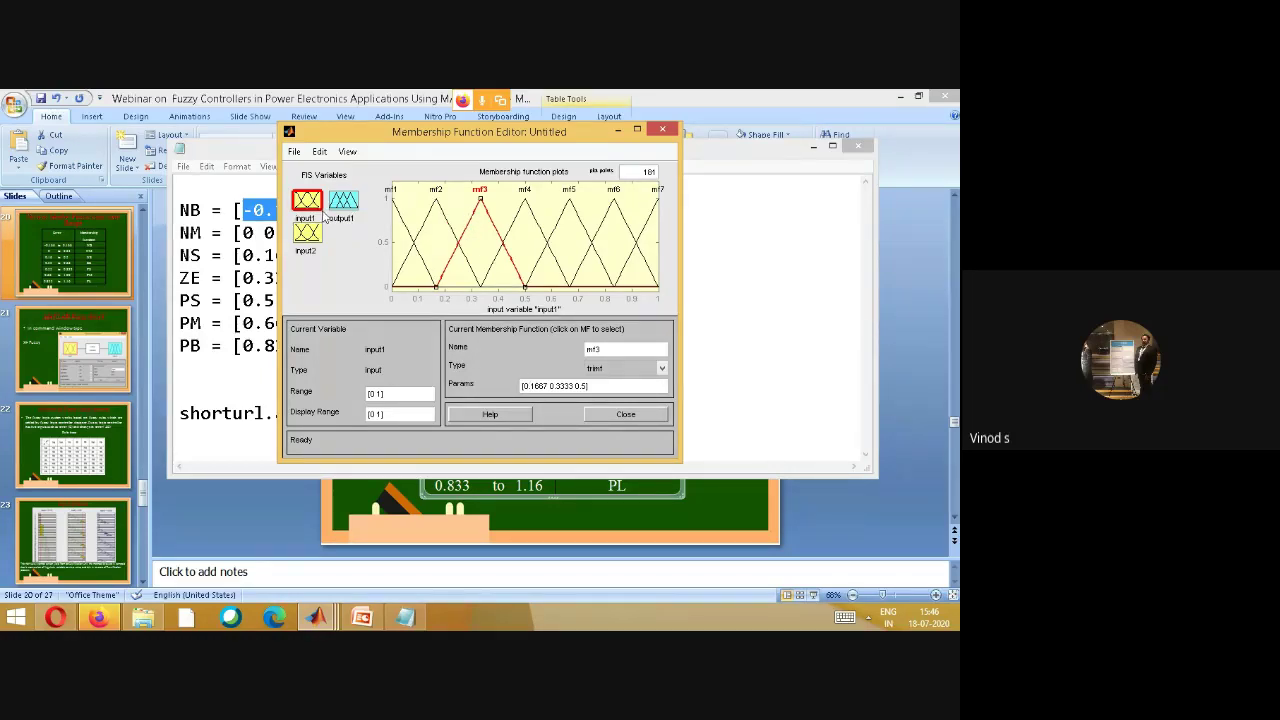
{"action": "left_click", "coordinate": [396, 201]}
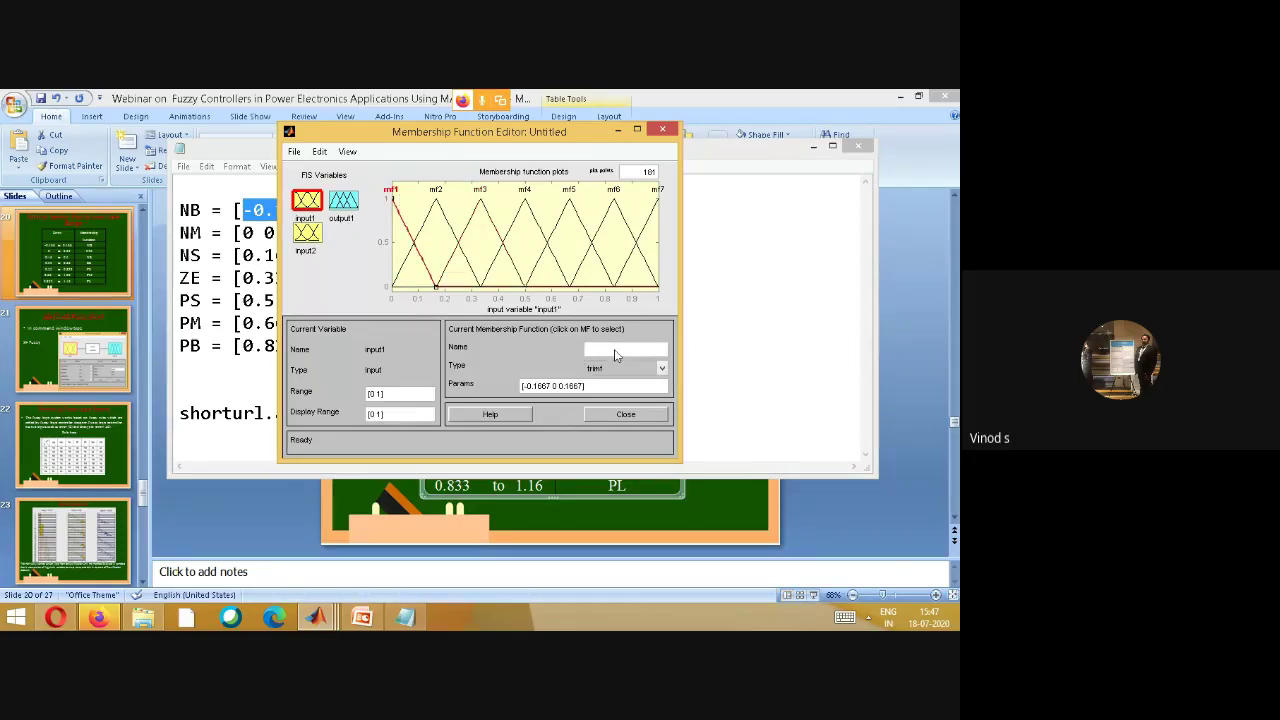
{"action": "type", "text": "NB"}
{"action": "left_click", "coordinate": [453, 218]}
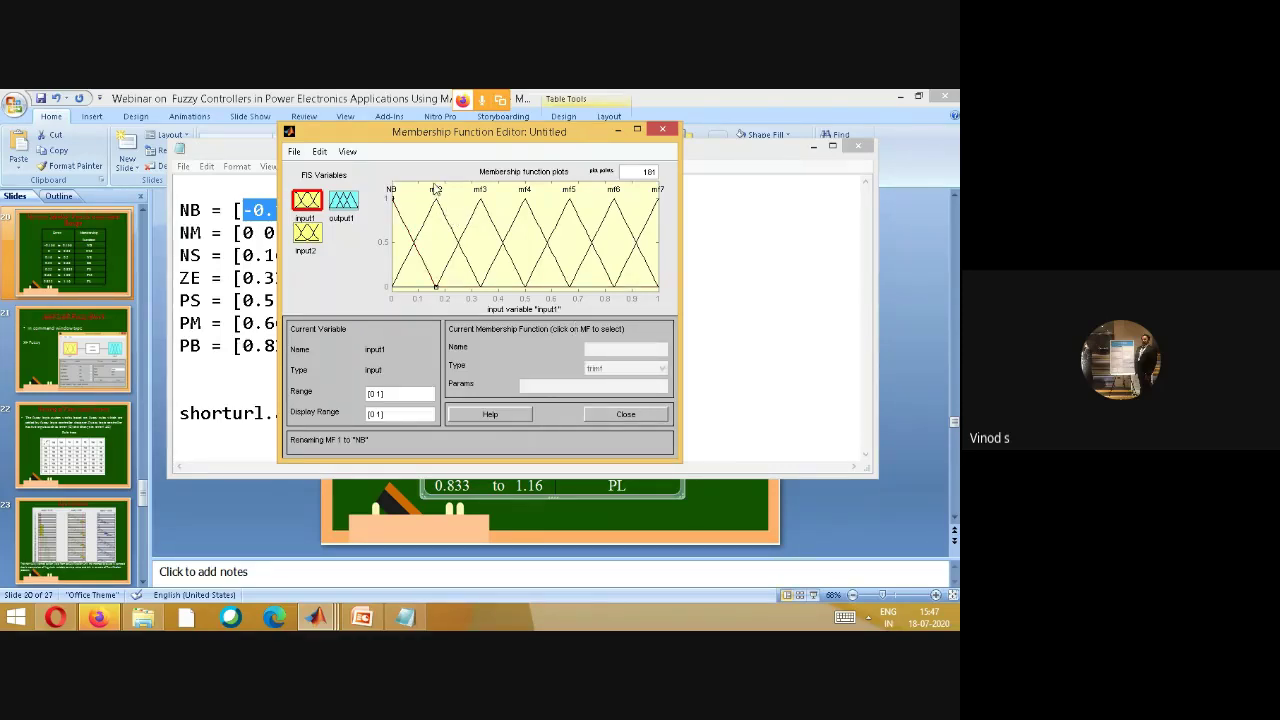
- Check the range table on the slide and rename input1's second membership function mf2 as NM
{"action": "left_click", "coordinate": [437, 198]}
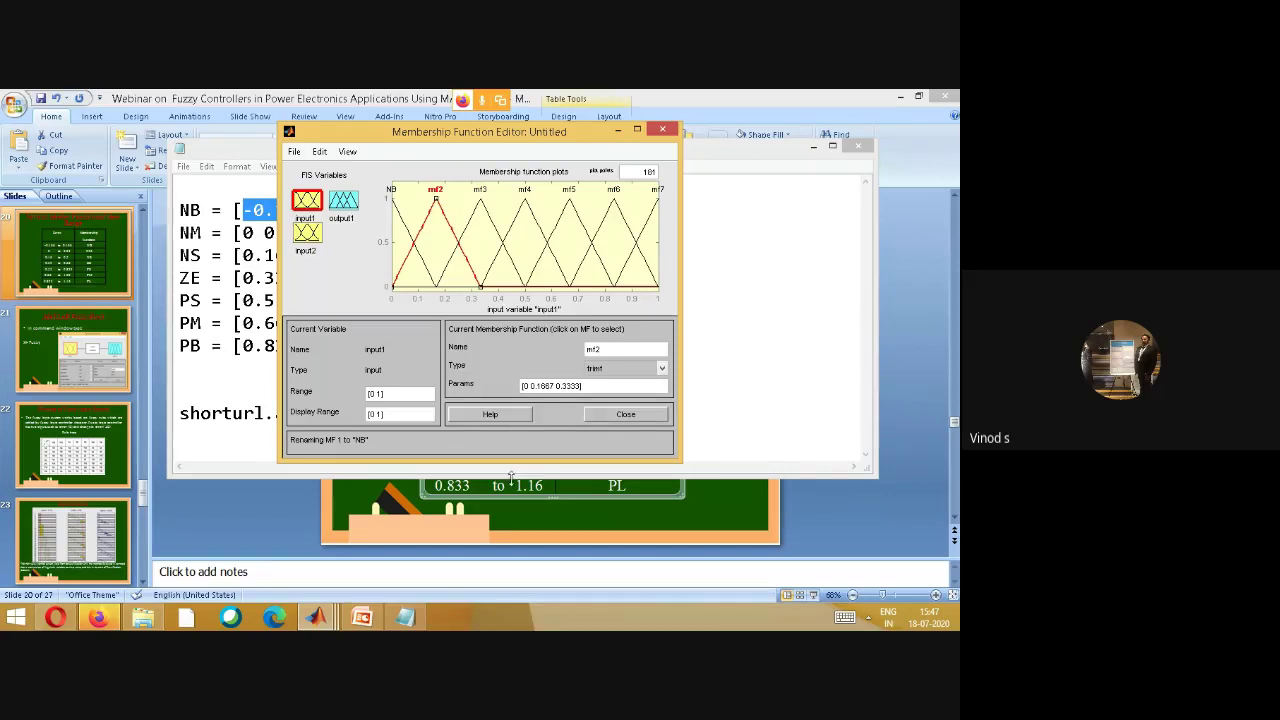
{"action": "left_click", "coordinate": [597, 537]}
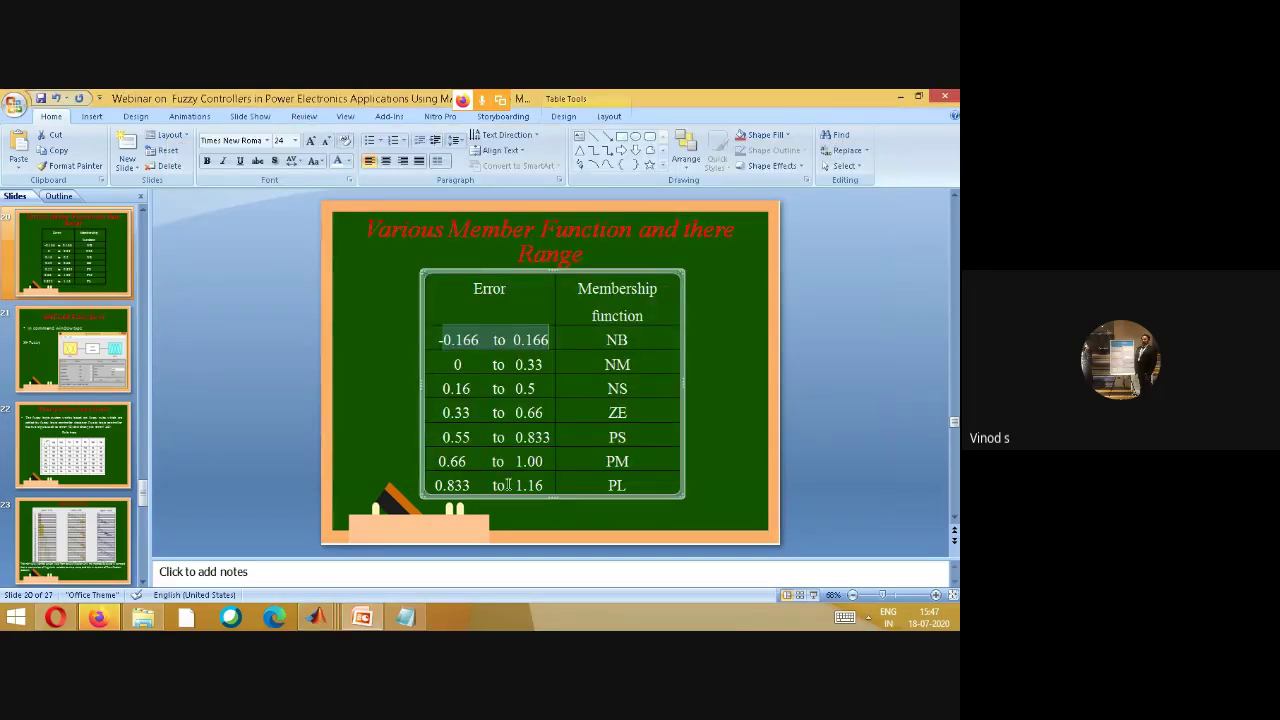
{"action": "mouse_move", "coordinate": [316, 617]}
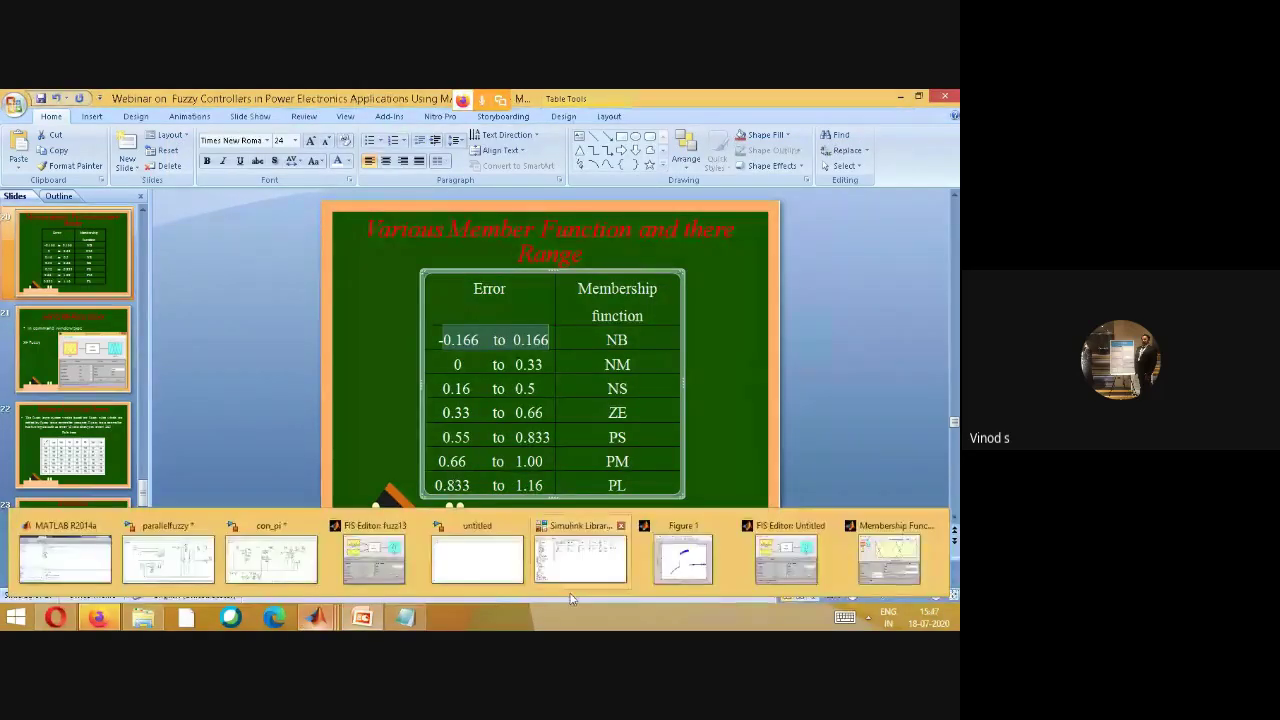
{"action": "left_click", "coordinate": [889, 558]}
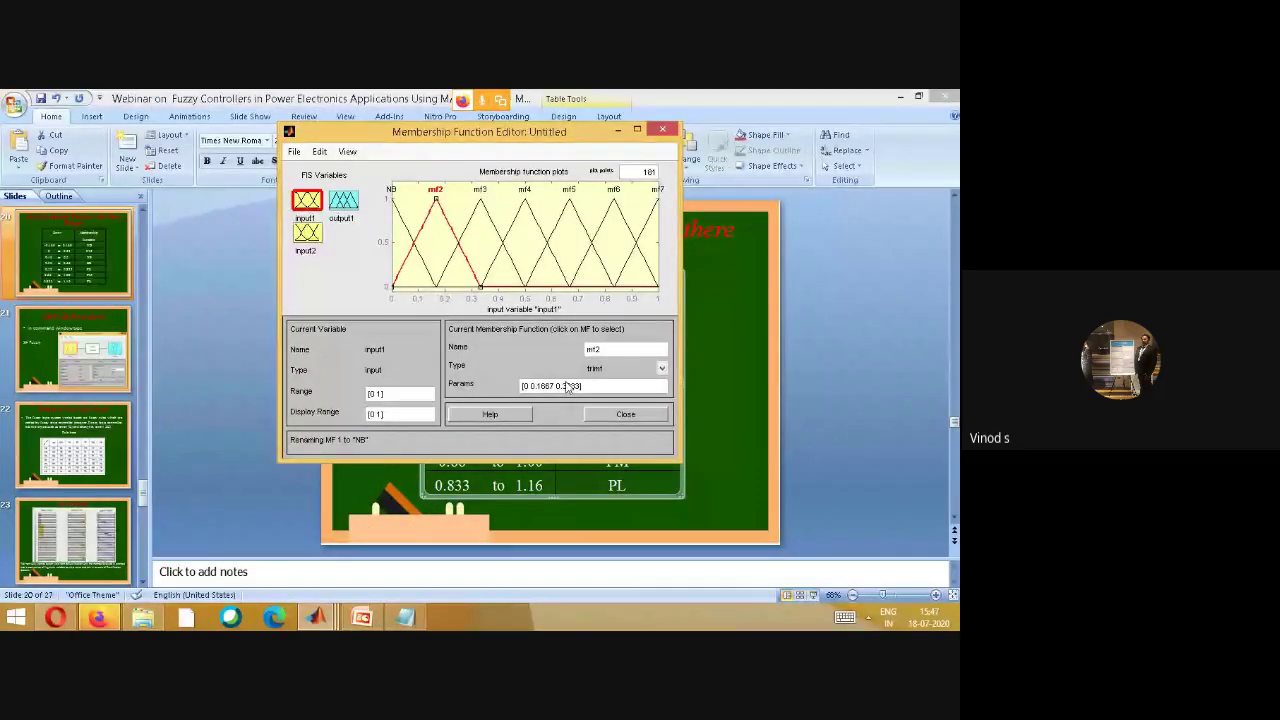
{"action": "left_click", "coordinate": [612, 352]}
{"action": "key", "text": "BackSpace"}
{"action": "key", "text": "BackSpace"}
{"action": "key", "text": "BackSpace"}
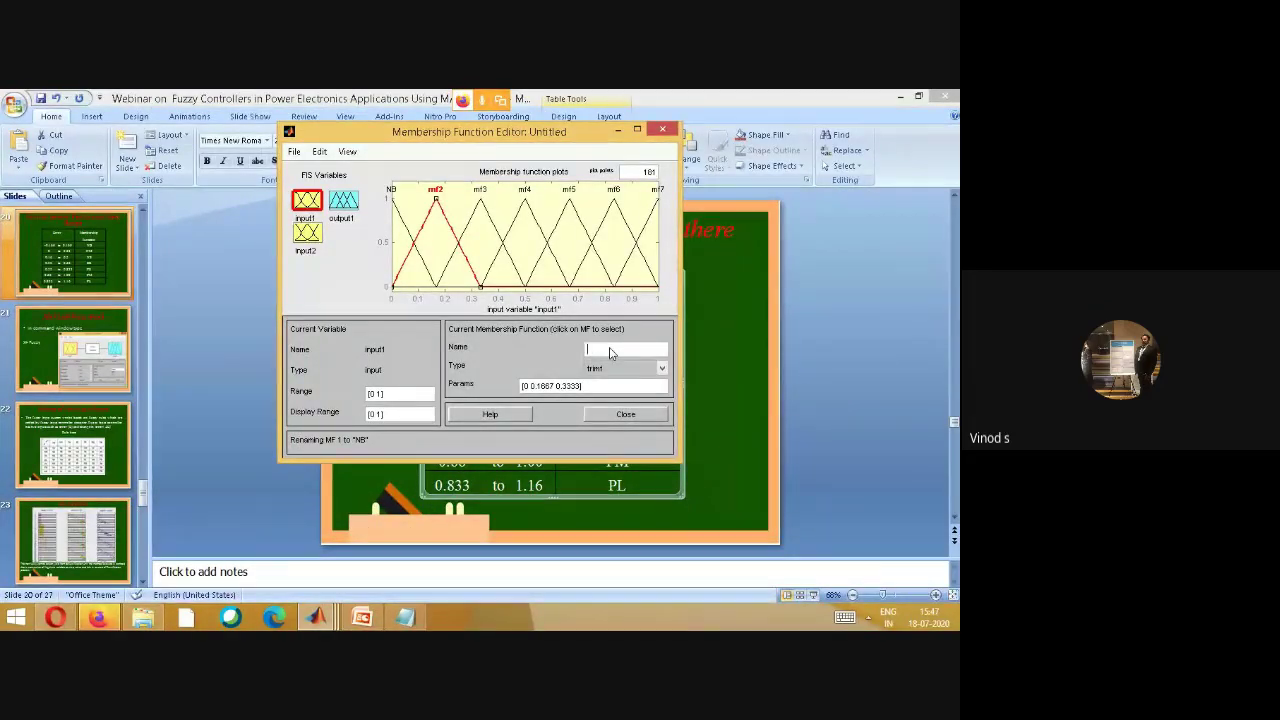
{"action": "type", "text": "NM"}
{"action": "key", "text": "BackSpace"}
{"action": "key", "text": "BackSpace"}
{"action": "type", "text": "NM"}
- Rename input1's third membership function mf3 as NS
{"action": "left_click", "coordinate": [475, 215]}
{"action": "key", "text": "BackSpace"}
{"action": "key", "text": "BackSpace"}
{"action": "type", "text": "NS"}
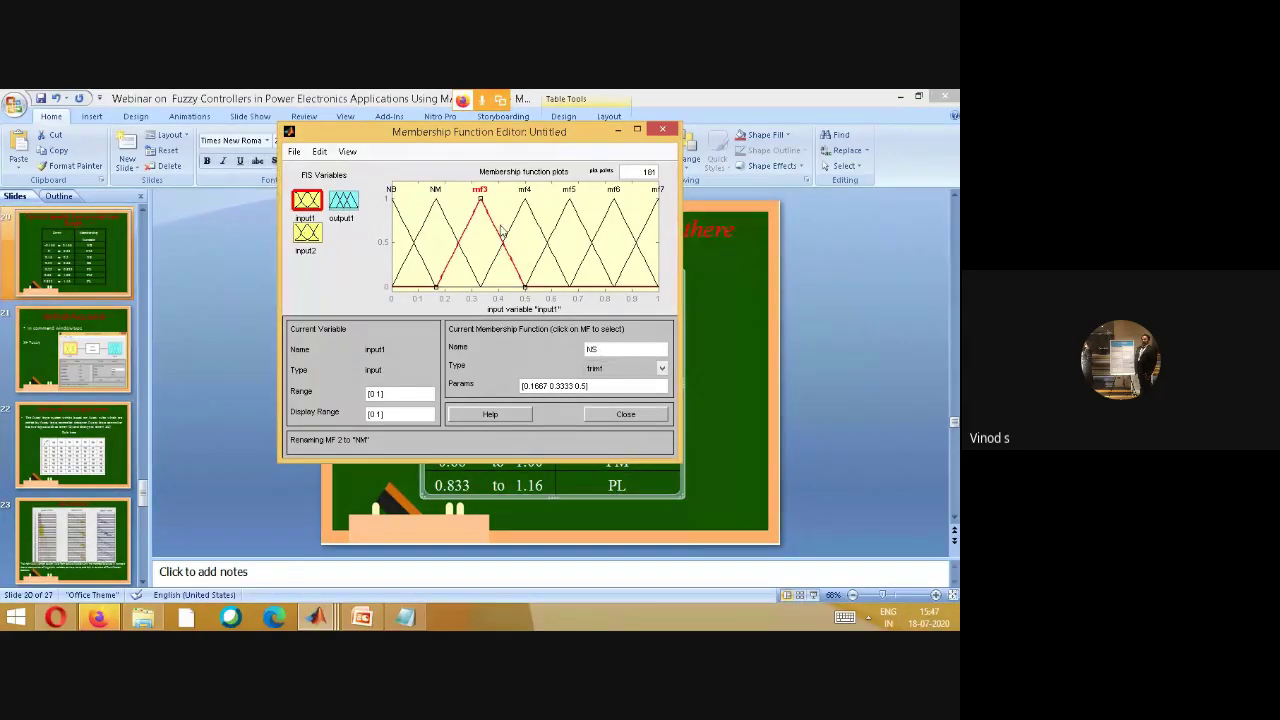
- Rename input1's fourth membership function mf4 as ZE
{"action": "left_click", "coordinate": [514, 228]}
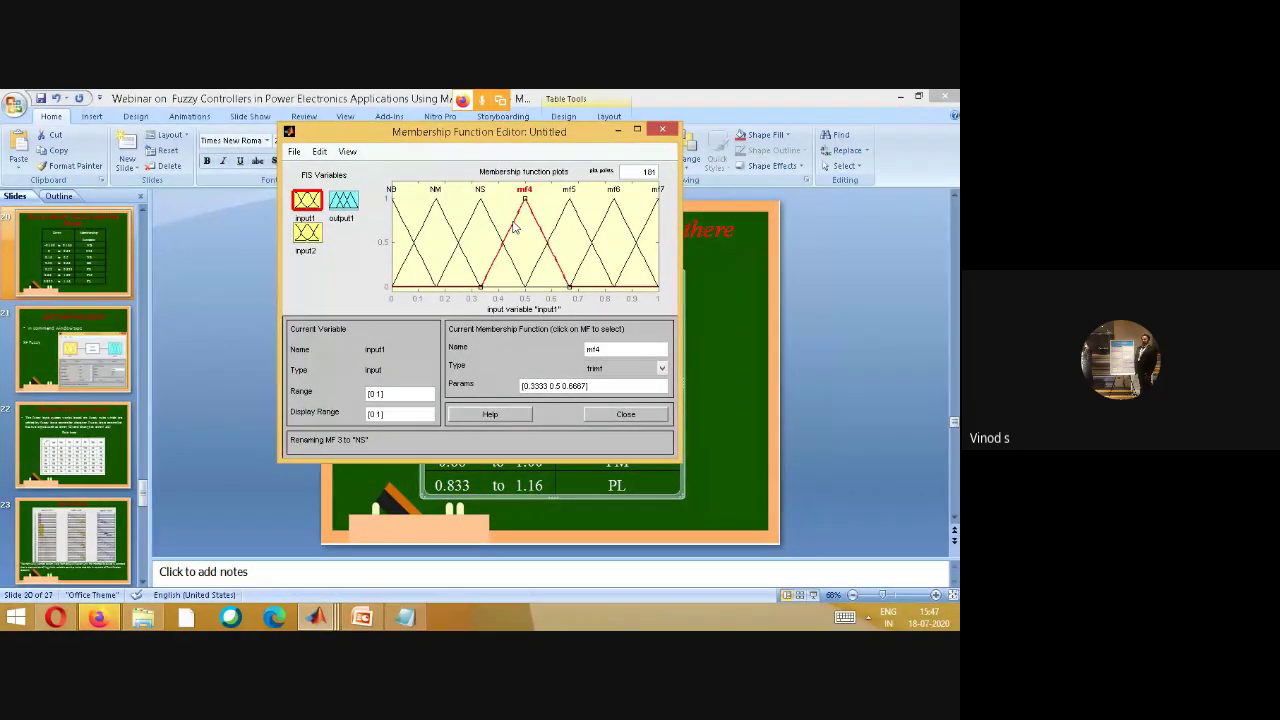
{"action": "left_click_drag", "start_coordinate": [514, 228], "coordinate": [517, 227]}
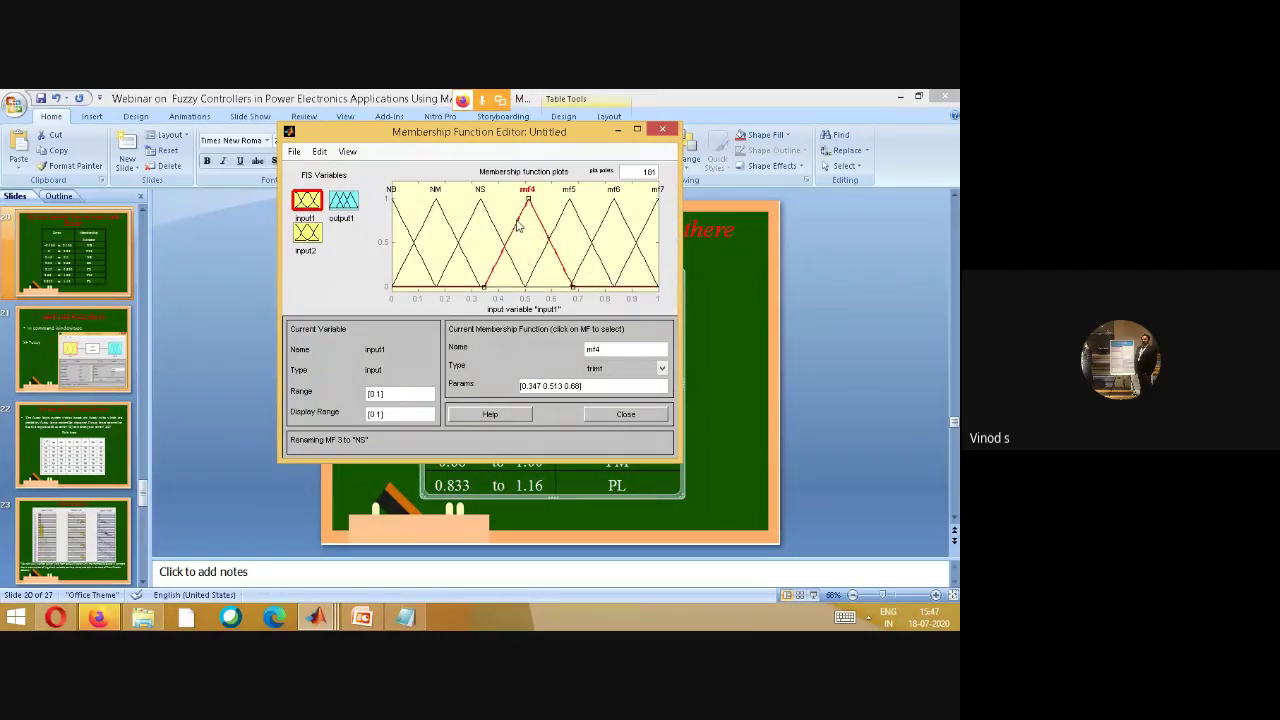
{"action": "left_click", "coordinate": [566, 220]}
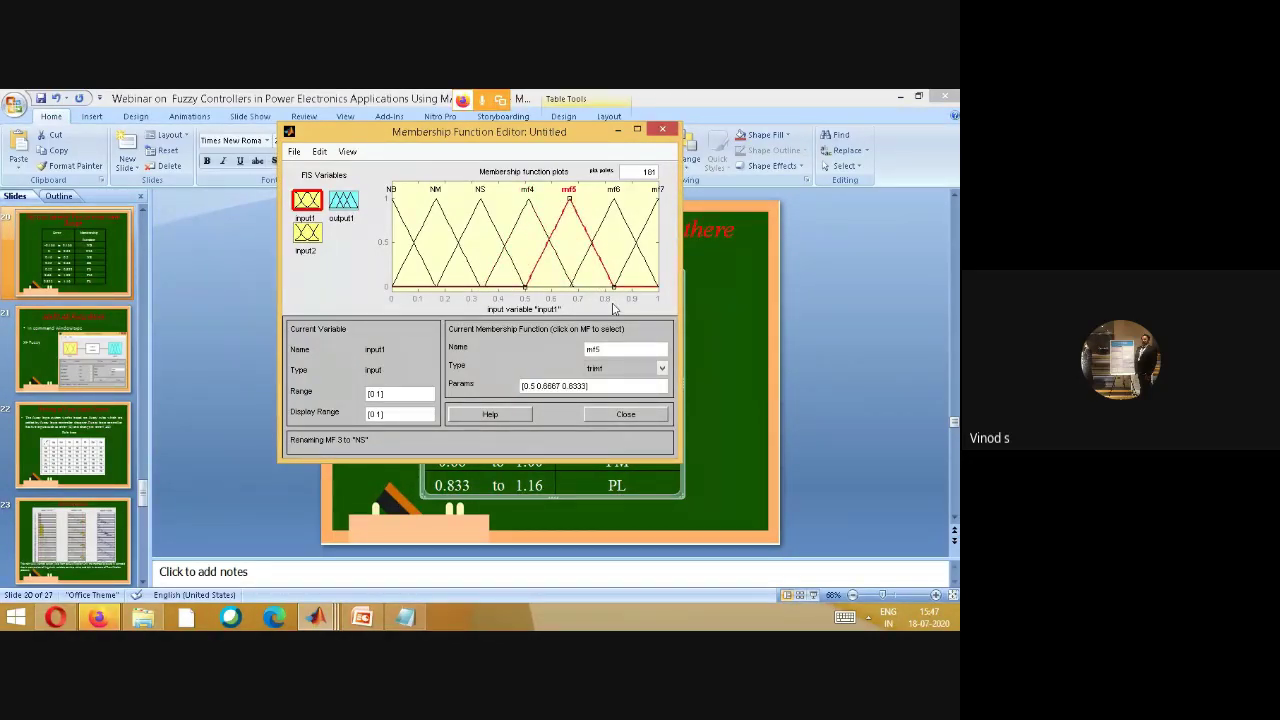
{"action": "left_click", "coordinate": [518, 225]}
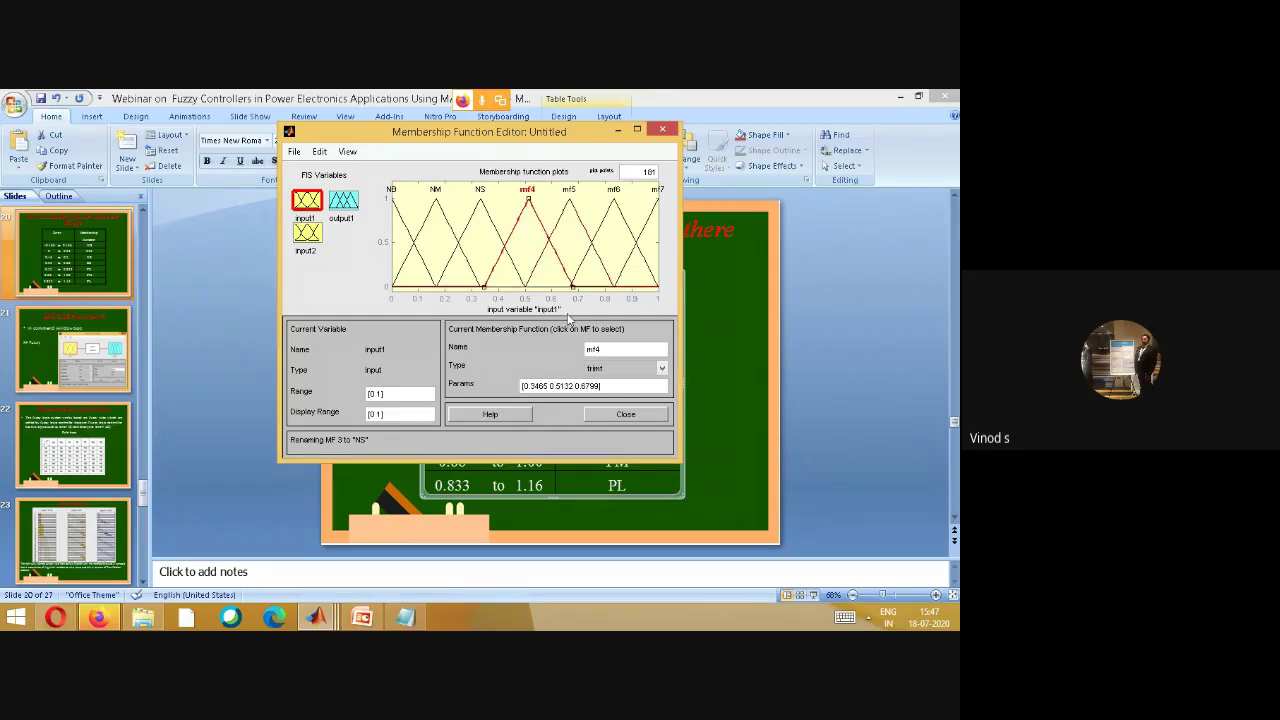
{"action": "left_click", "coordinate": [618, 348]}
{"action": "key", "text": "BackSpace"}
{"action": "key", "text": "BackSpace"}
- Rename input1's fifth membership function mf5 as PS
{"action": "left_click_drag", "start_coordinate": [558, 232], "coordinate": [560, 275]}
{"action": "left_click", "coordinate": [560, 275]}
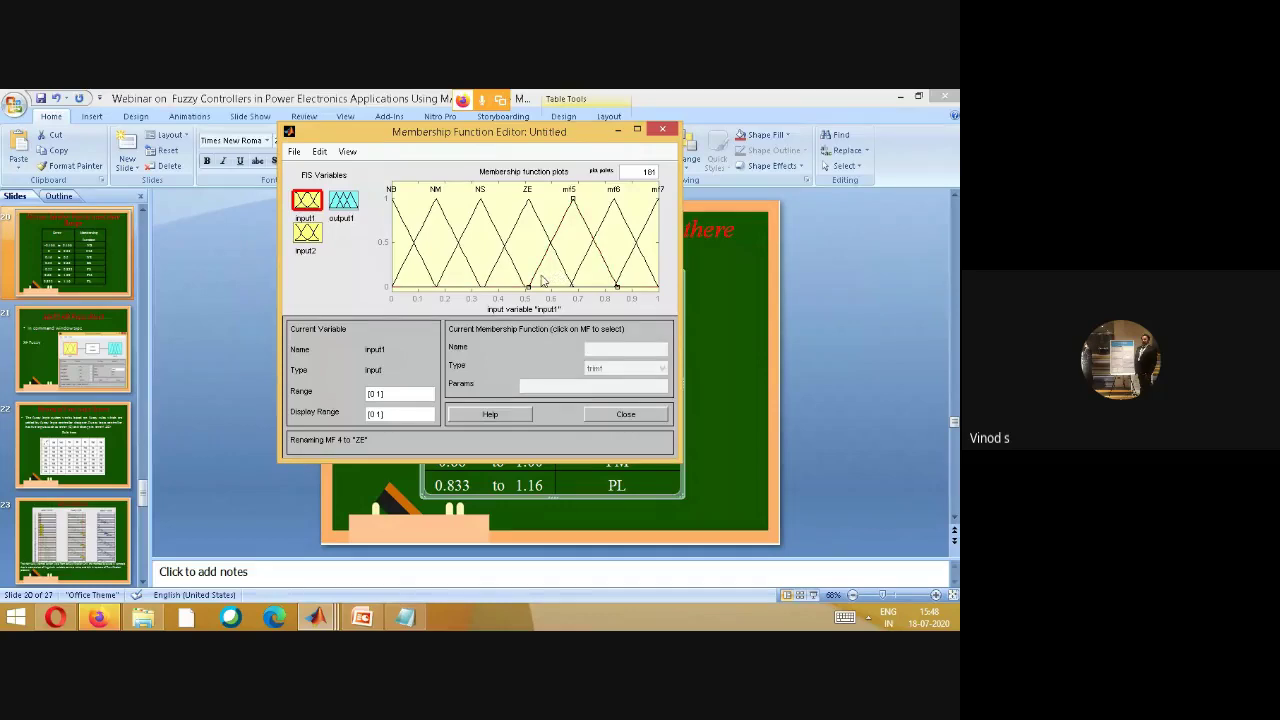
{"action": "left_click", "coordinate": [538, 284]}
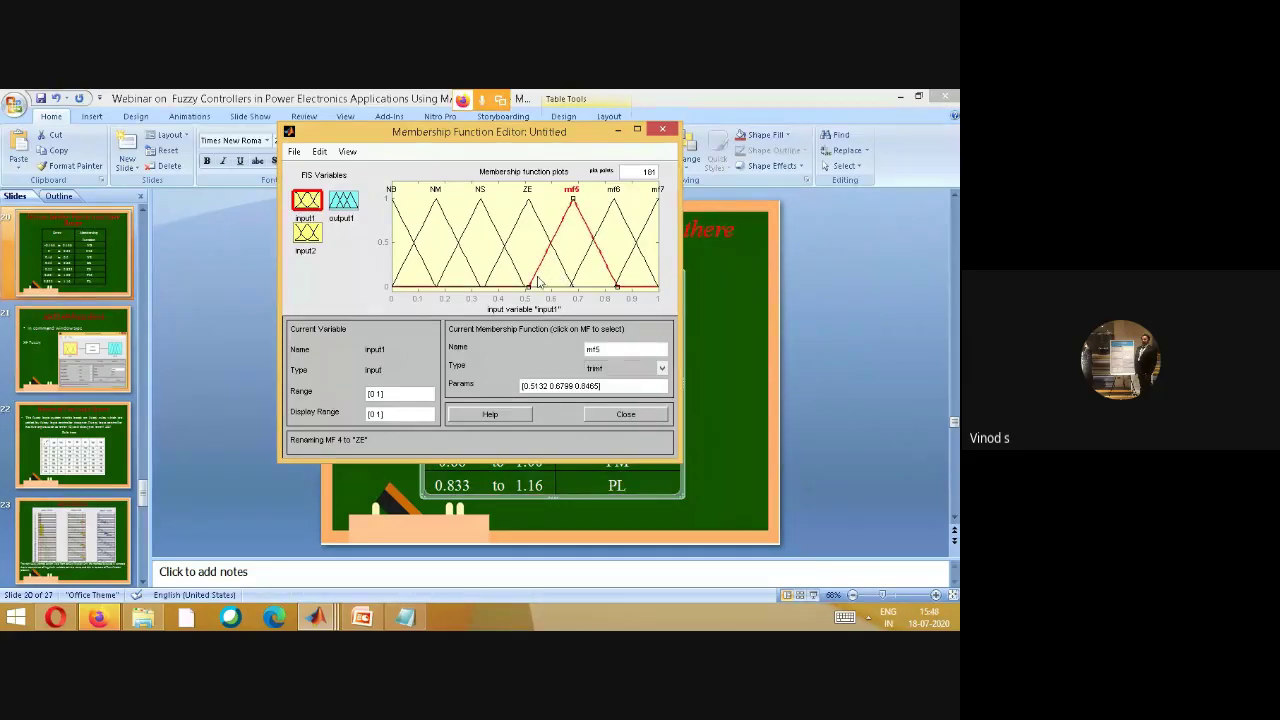
{"action": "double_click", "coordinate": [606, 354]}
{"action": "key", "text": "BackSpace"}
{"action": "type", "text": "PS"}
- Rename input1's sixth membership function mf6 as PM
{"action": "left_click", "coordinate": [614, 198]}
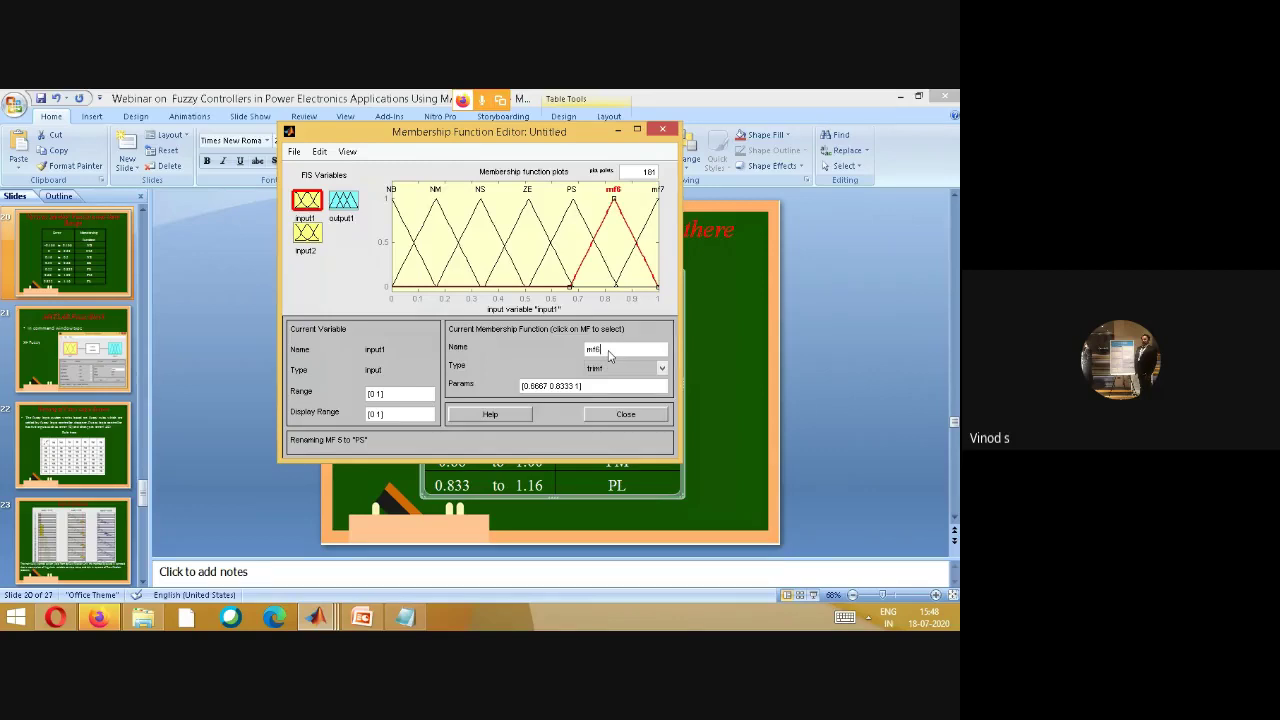
{"action": "key", "text": "BackSpace"}
{"action": "key", "text": "BackSpace"}
{"action": "type", "text": "PM"}
- Rename input1's last membership function mf7 as PS and display the membership functions of input2
{"action": "left_click", "coordinate": [655, 215]}
{"action": "left_click_drag", "start_coordinate": [655, 215], "coordinate": [655, 283]}
{"action": "left_click", "coordinate": [655, 283]}
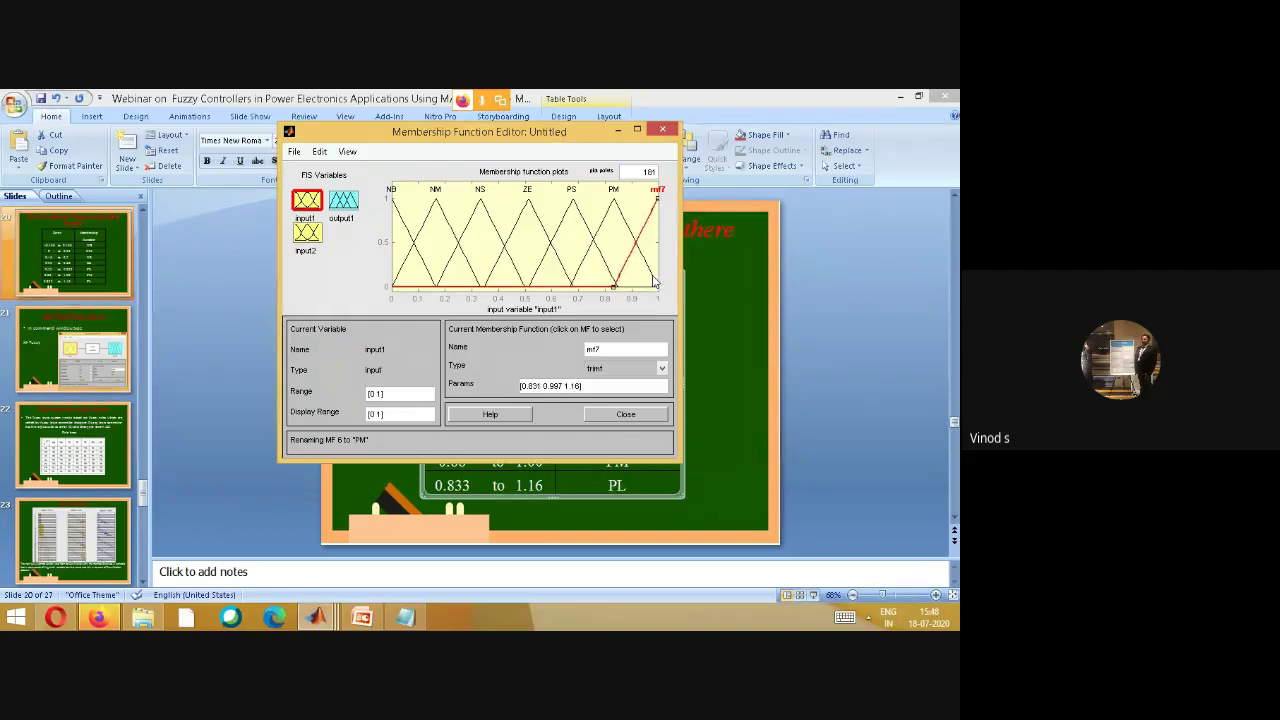
{"action": "left_click", "coordinate": [656, 200]}
{"action": "double_click", "coordinate": [613, 352]}
{"action": "key", "text": "BackSpace"}
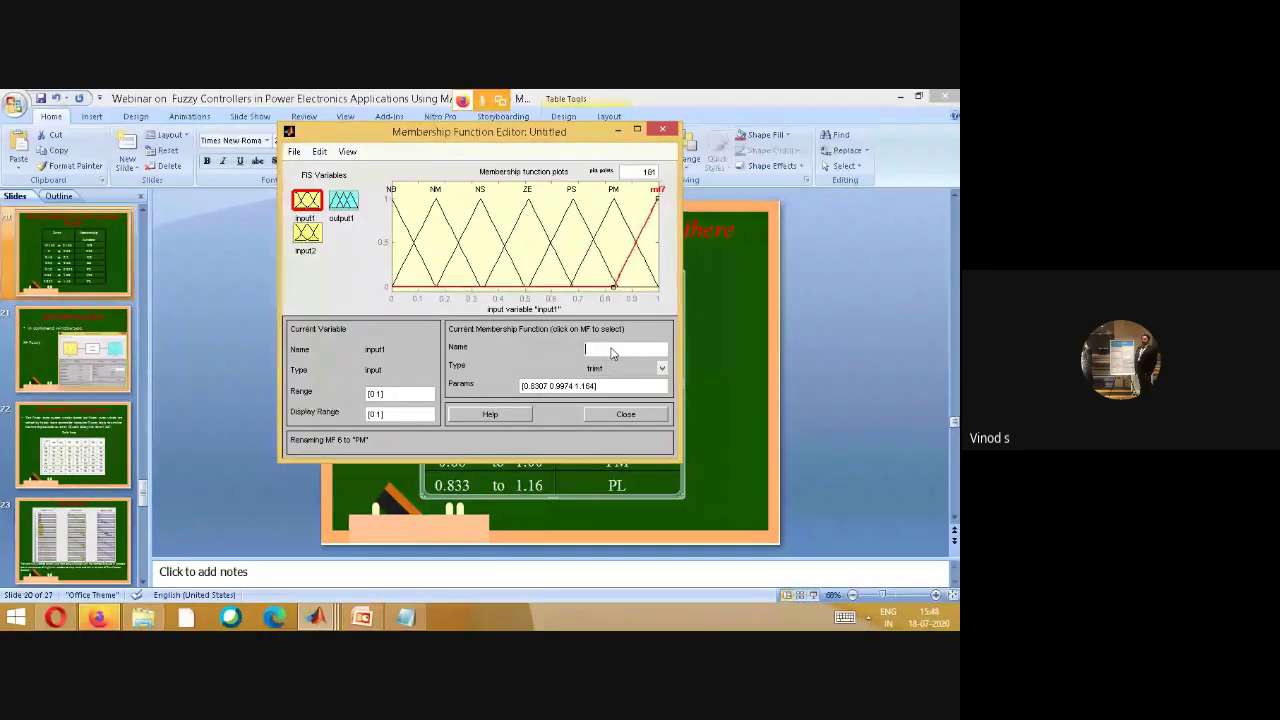
{"action": "type", "text": "PS"}
{"action": "left_click", "coordinate": [332, 303]}
{"action": "left_click", "coordinate": [308, 235]}
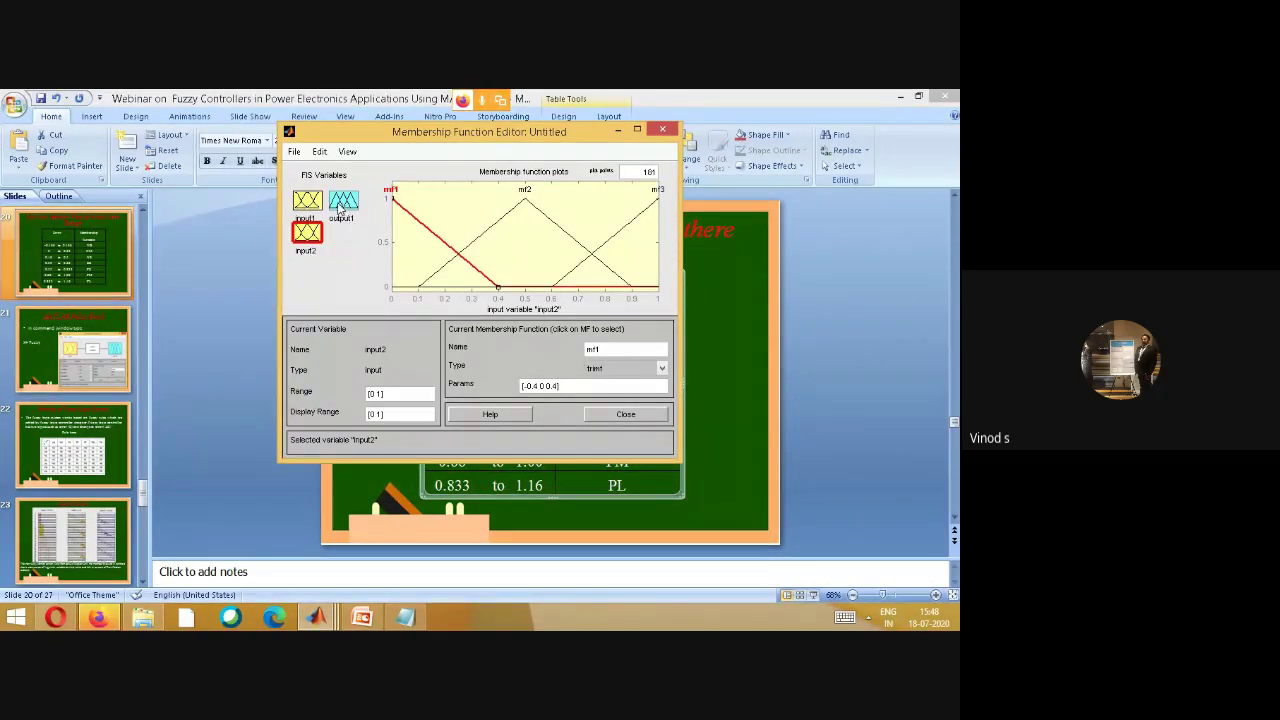
- Delete the three default membership functions mf1, mf2 and mf3 of input2
{"action": "left_click", "coordinate": [312, 204]}
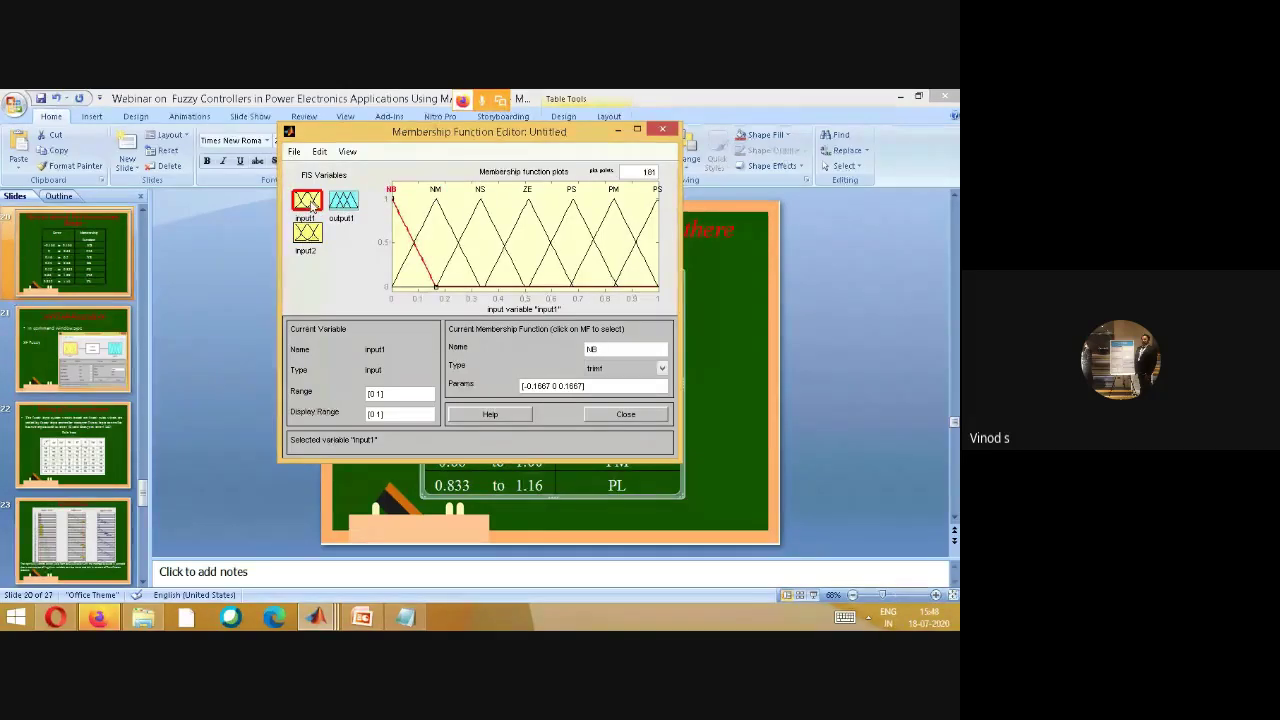
{"action": "left_click", "coordinate": [425, 222]}
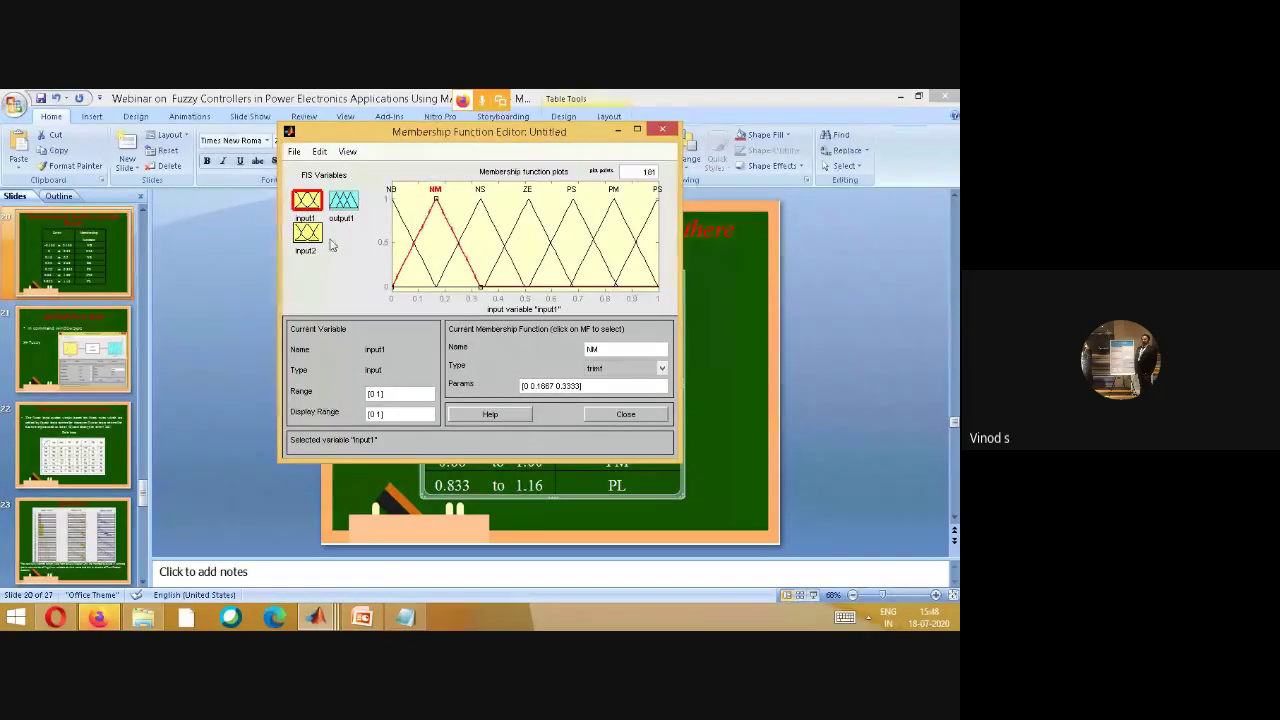
{"action": "left_click", "coordinate": [299, 244]}
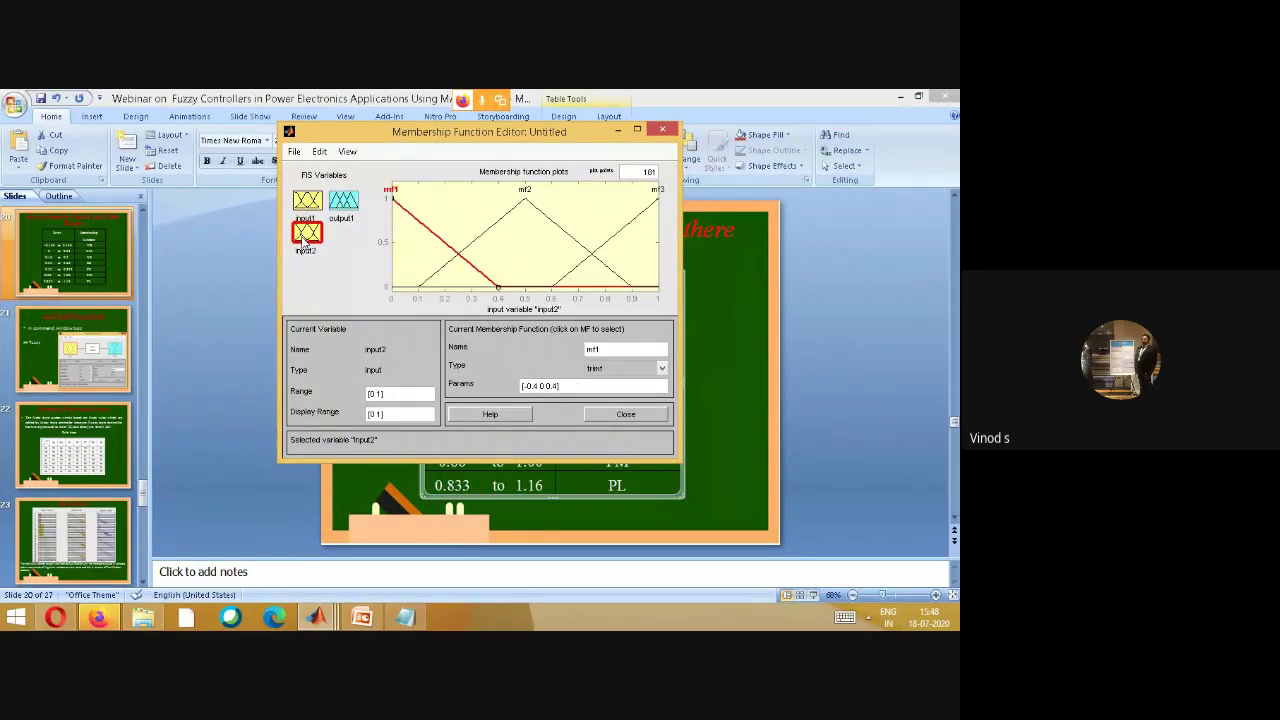
{"action": "key", "text": "Delete"}
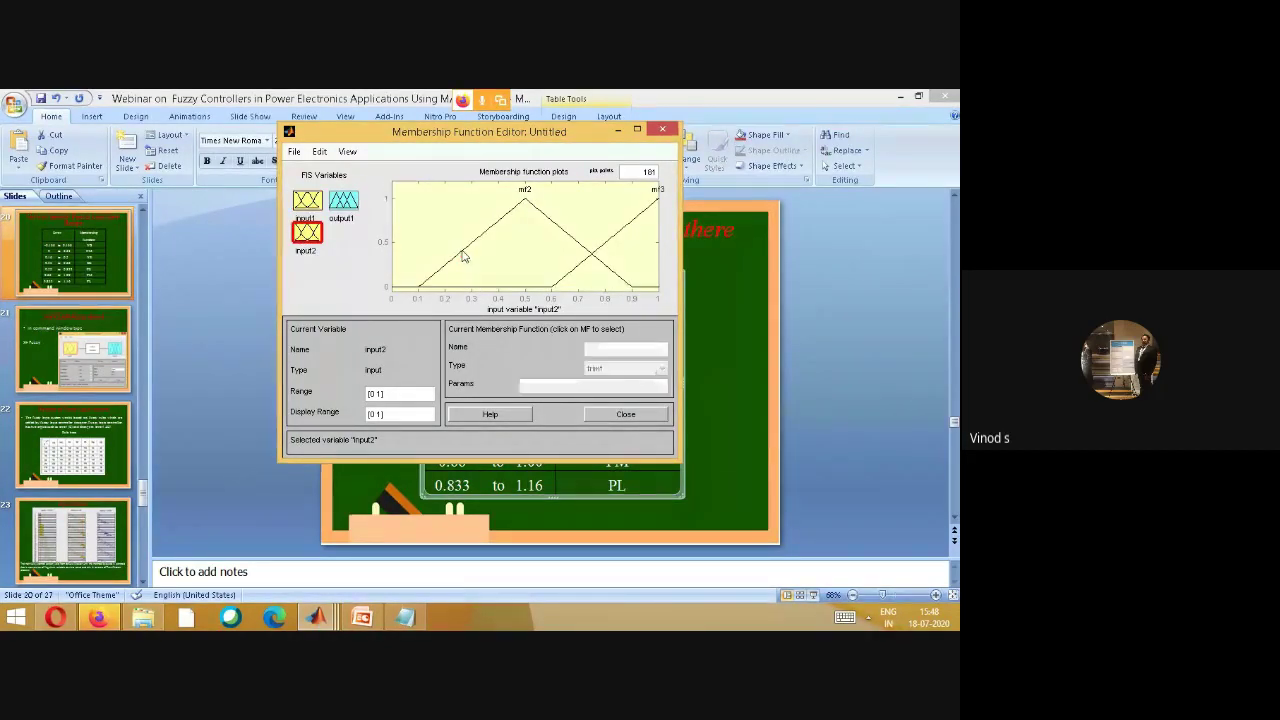
{"action": "left_click", "coordinate": [463, 257]}
{"action": "key", "text": "Delete"}
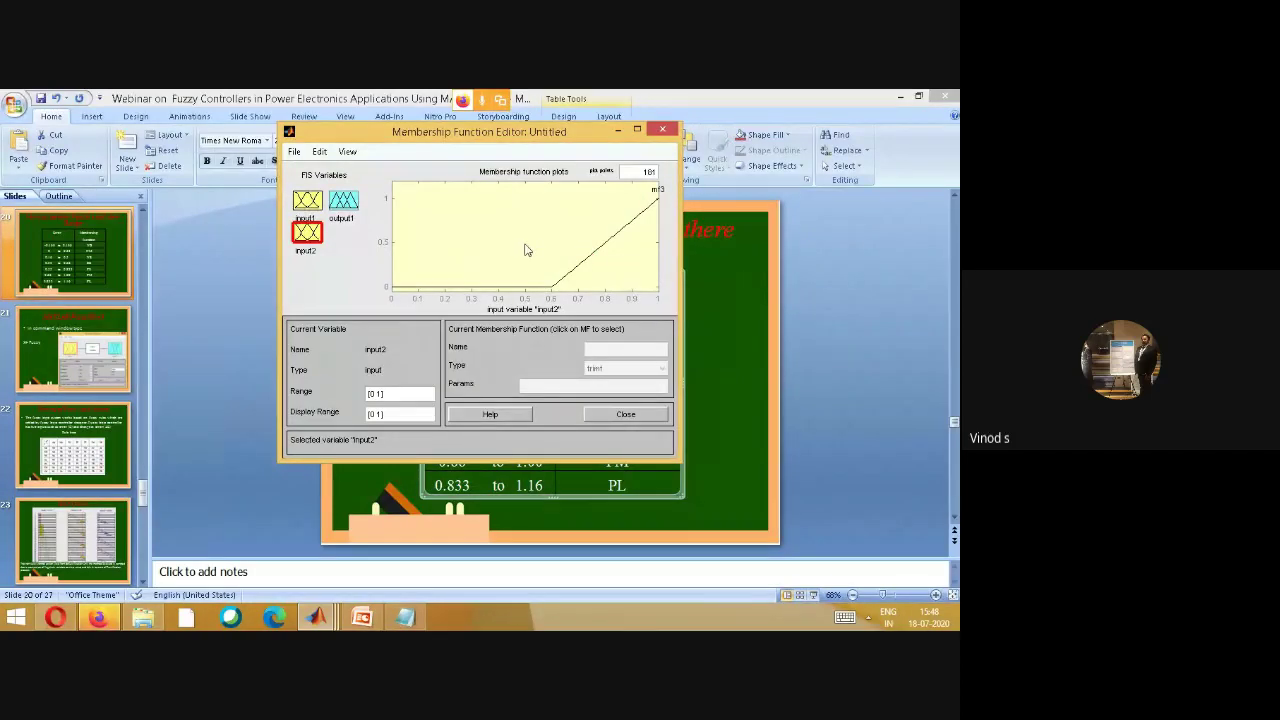
{"action": "left_click", "coordinate": [597, 257]}
{"action": "key", "text": "Delete"}
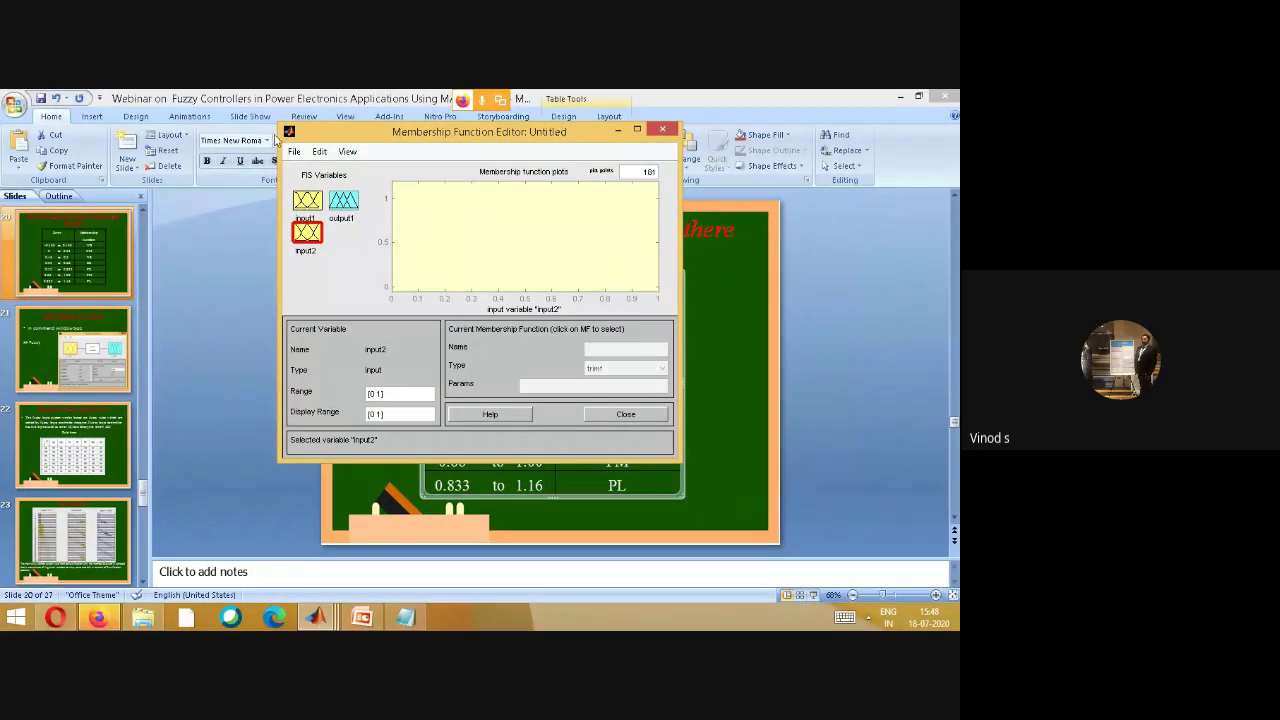
- Add seven trimf membership functions to input2 and display them
{"action": "left_click", "coordinate": [320, 152]}
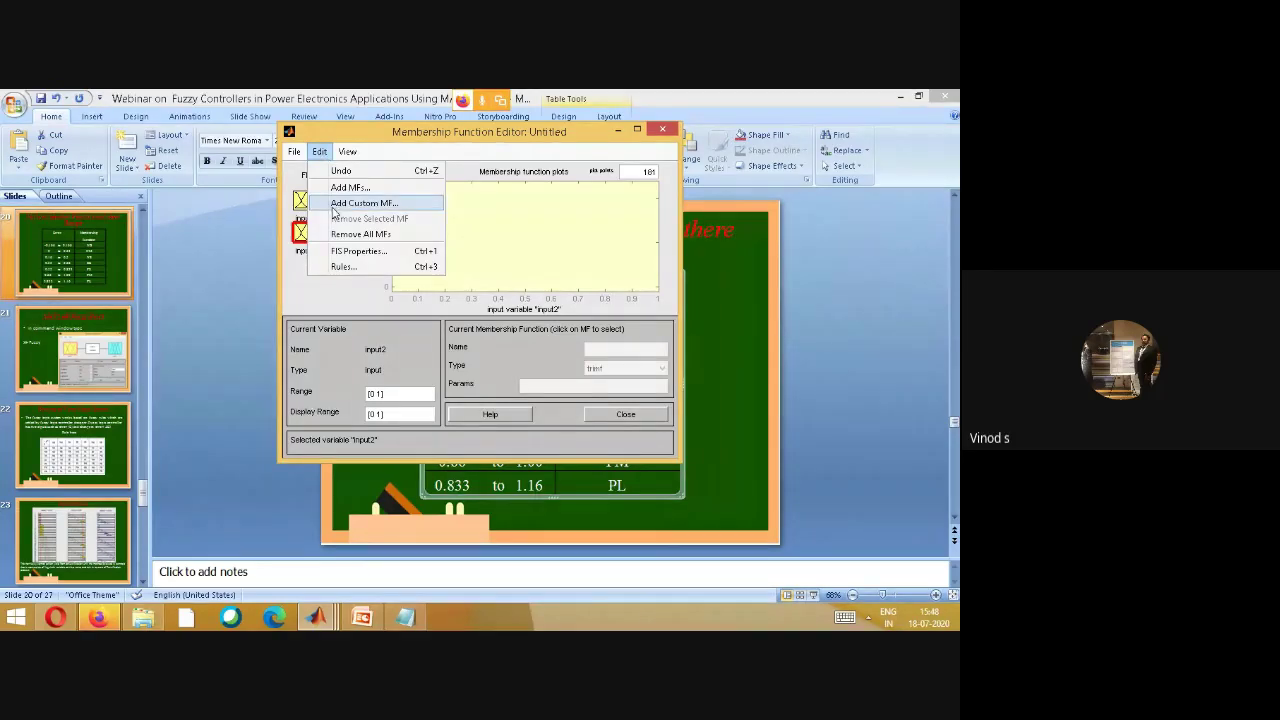
{"action": "left_click", "coordinate": [348, 187]}
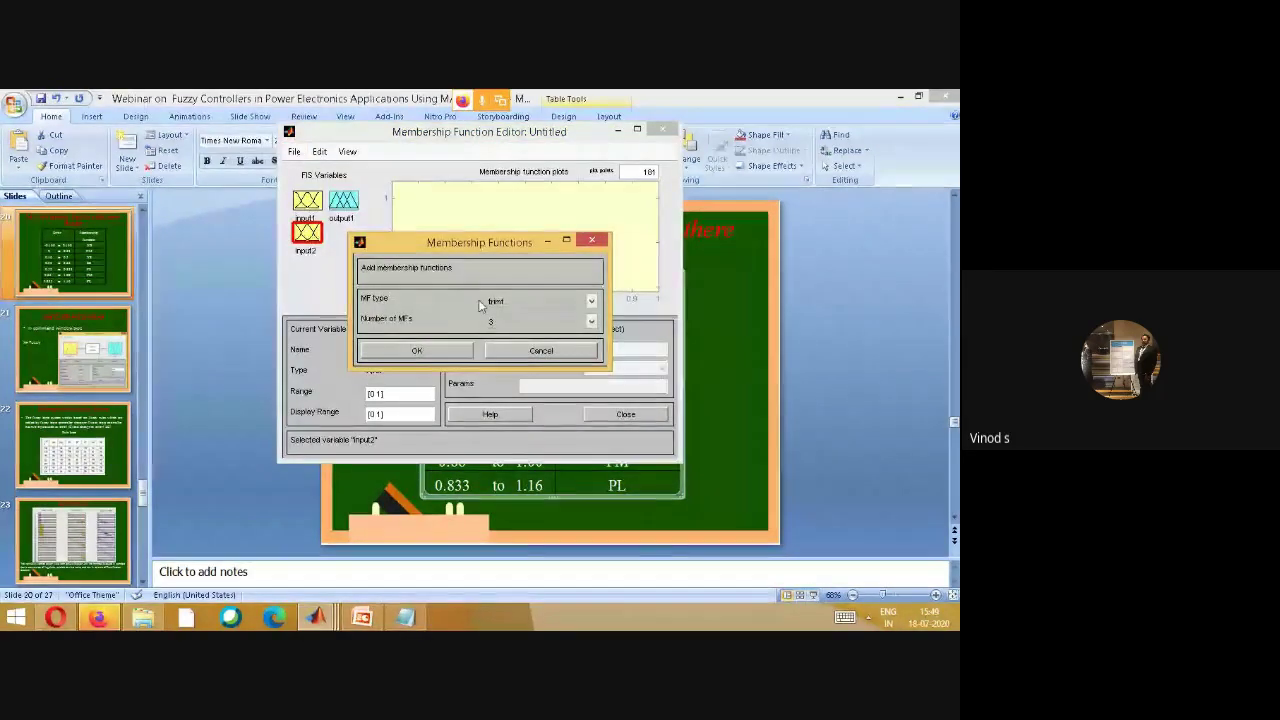
{"action": "left_click", "coordinate": [590, 322]}
{"action": "left_click", "coordinate": [508, 407]}
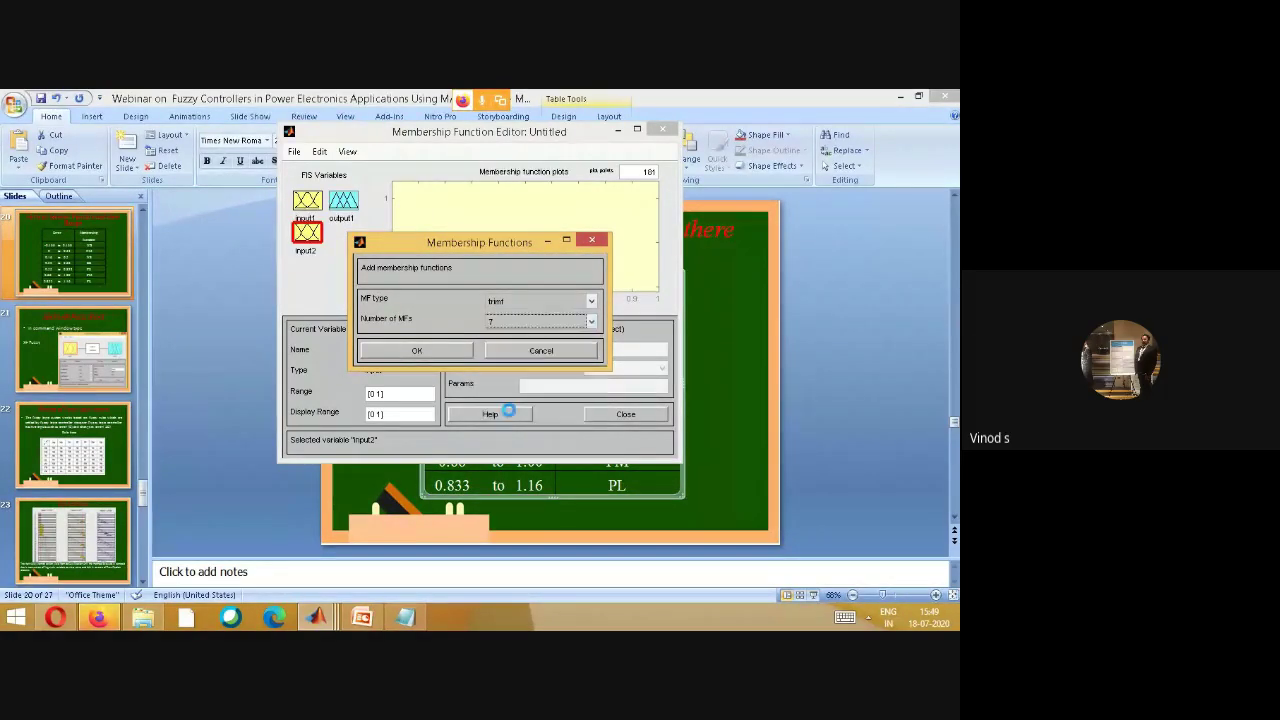
{"action": "left_click", "coordinate": [450, 357]}
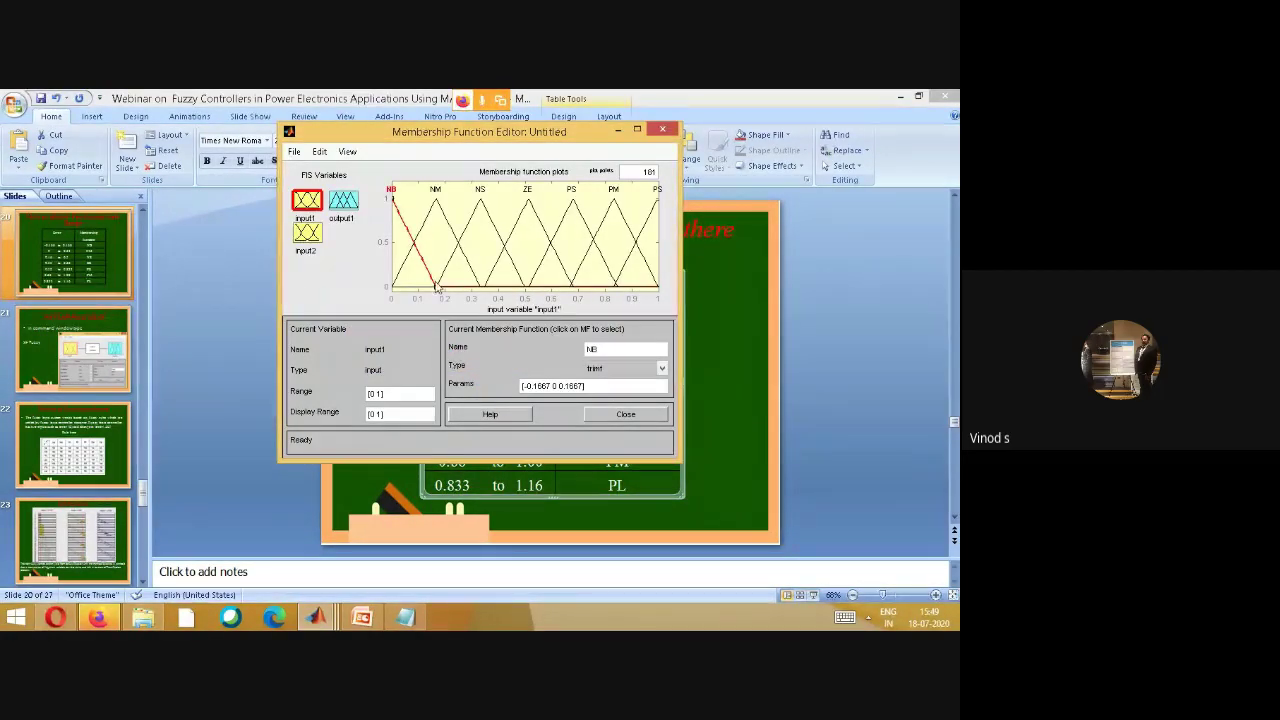
{"action": "left_click", "coordinate": [307, 232]}
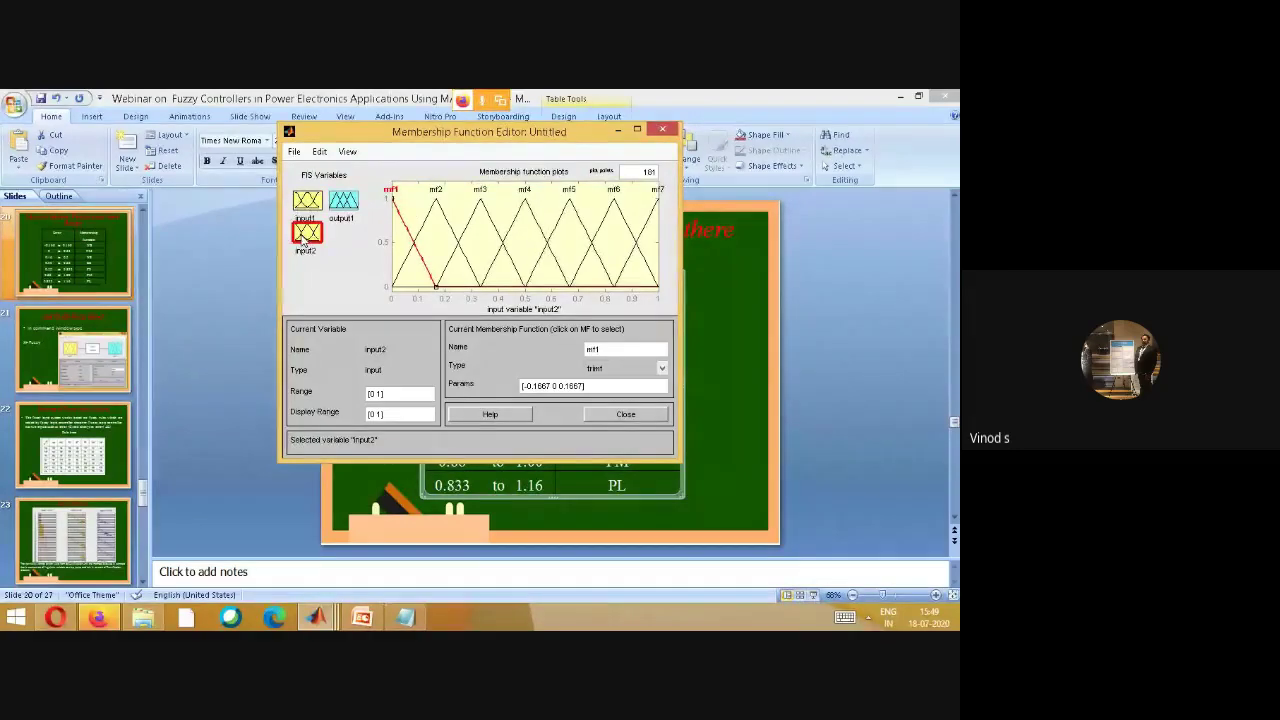
- Rename input2's first two membership functions, mf1 and mf2, as NB and NM
{"action": "left_click", "coordinate": [602, 351]}
{"action": "left_click", "coordinate": [437, 195]}
{"action": "left_click", "coordinate": [613, 350]}
{"action": "type", "text": "NM"}
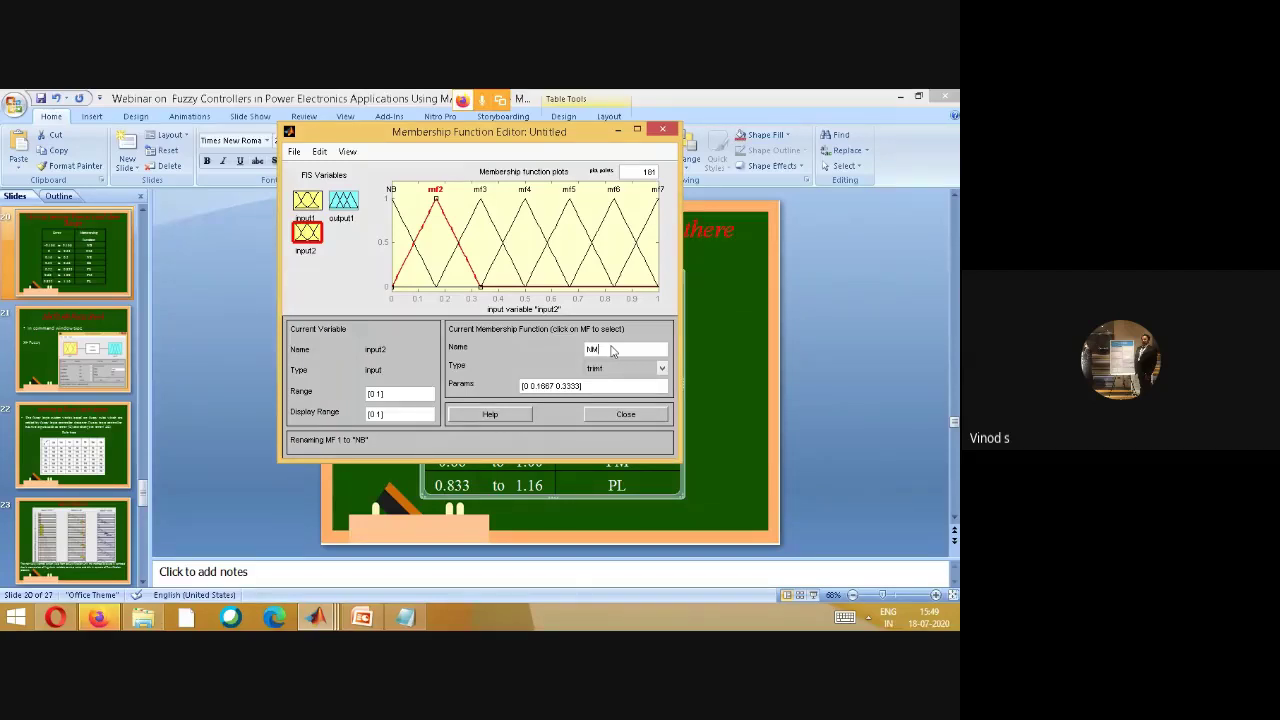
- Rename input2's third membership function mf3 as NS
{"action": "left_click", "coordinate": [484, 198]}
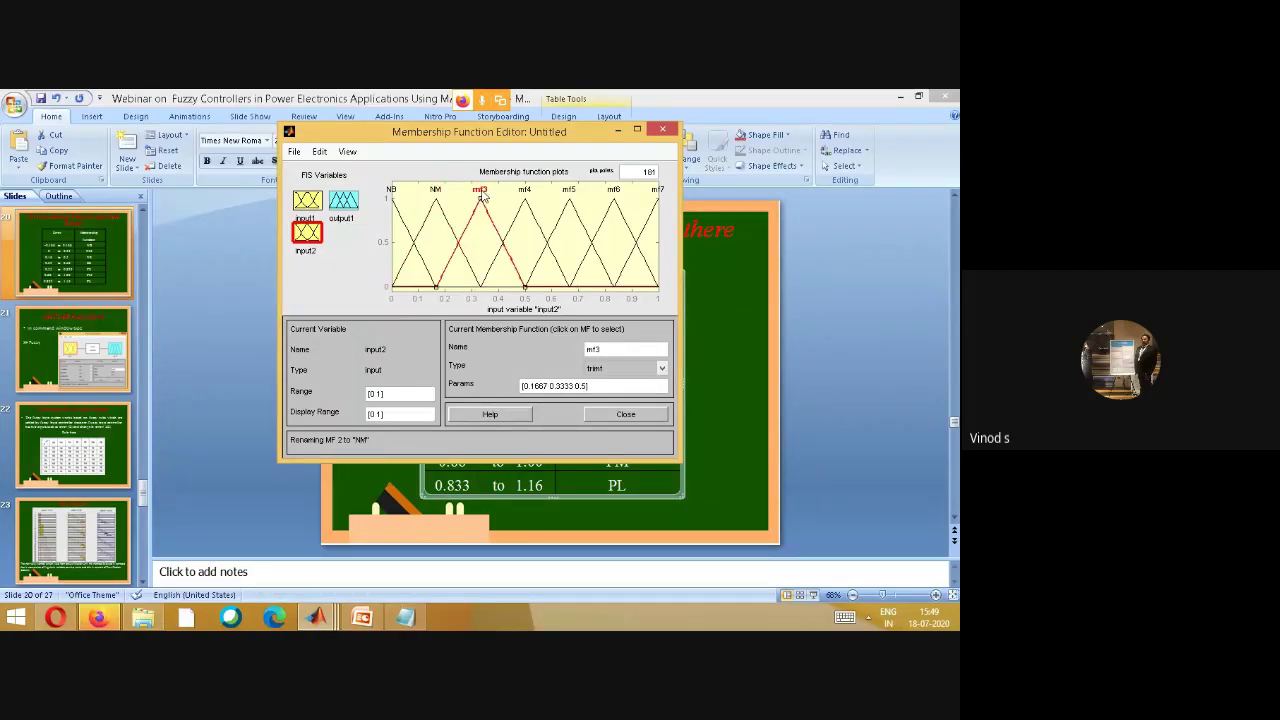
{"action": "left_click", "coordinate": [604, 351]}
{"action": "key", "text": "BackSpace"}
{"action": "key", "text": "BackSpace"}
{"action": "key", "text": "BackSpace"}
- Rename input2's fourth membership function mf4 as ZE
{"action": "left_click", "coordinate": [522, 206]}
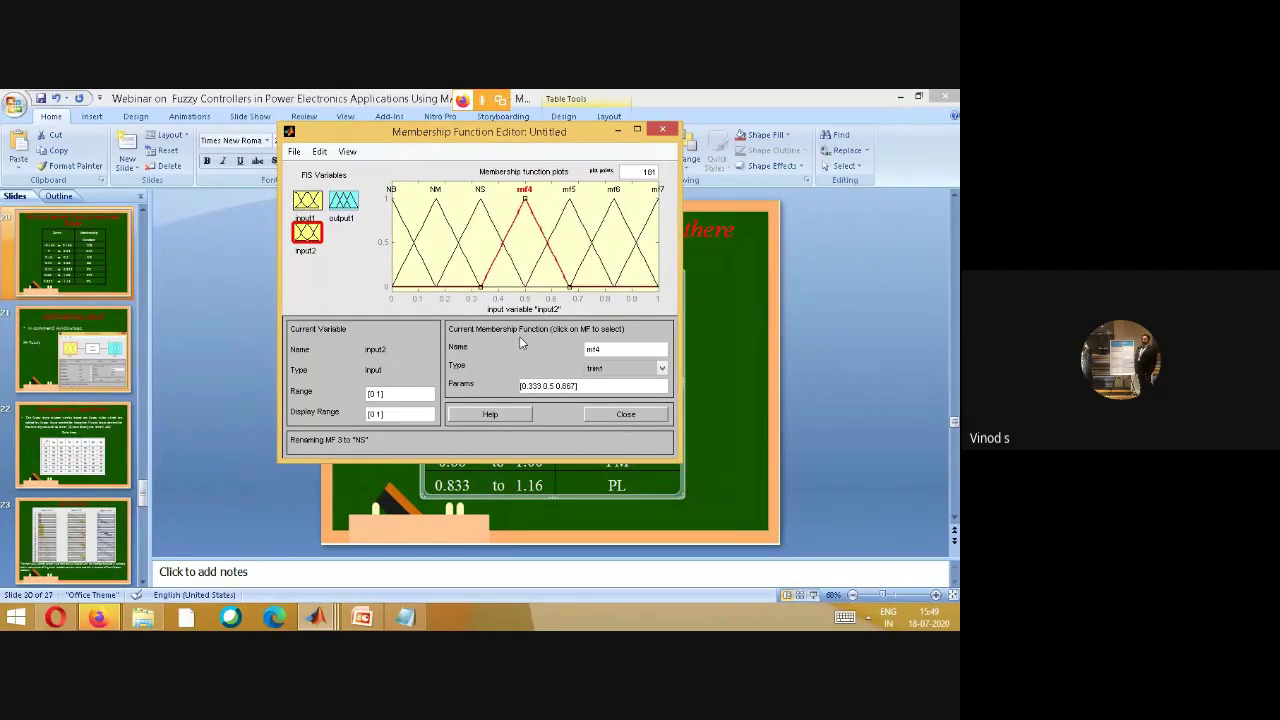
{"action": "left_click_drag", "start_coordinate": [520, 343], "coordinate": [520, 290]}
{"action": "left_click", "coordinate": [517, 222]}
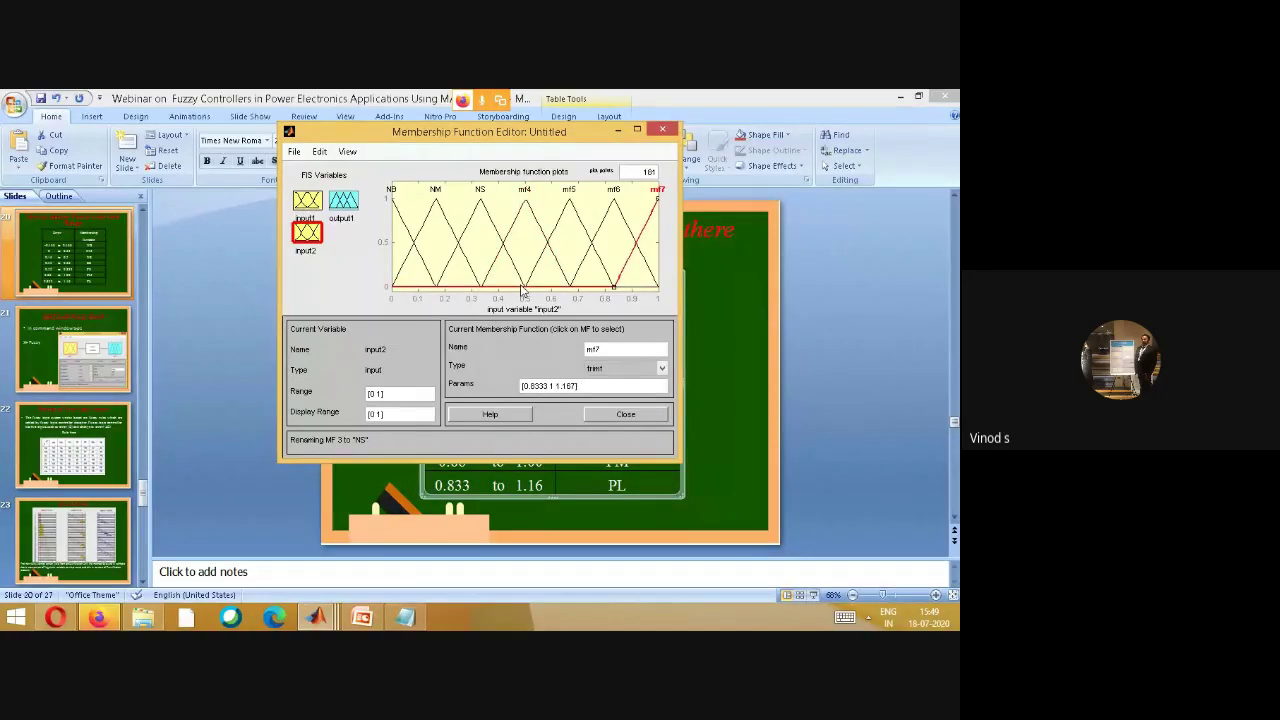
{"action": "left_click", "coordinate": [517, 222]}
{"action": "left_click", "coordinate": [605, 352]}
{"action": "key", "text": "BackSpace"}
{"action": "key", "text": "BackSpace"}
{"action": "key", "text": "BackSpace"}
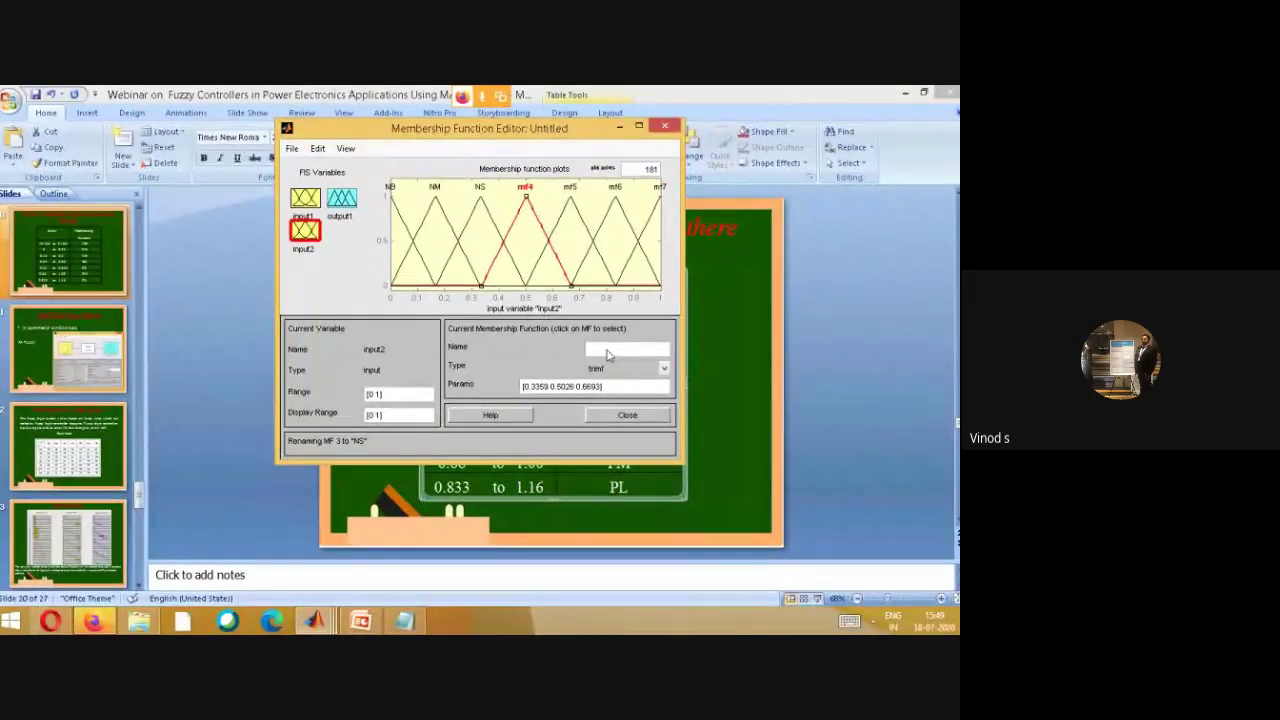
{"action": "type", "text": "ZE"}
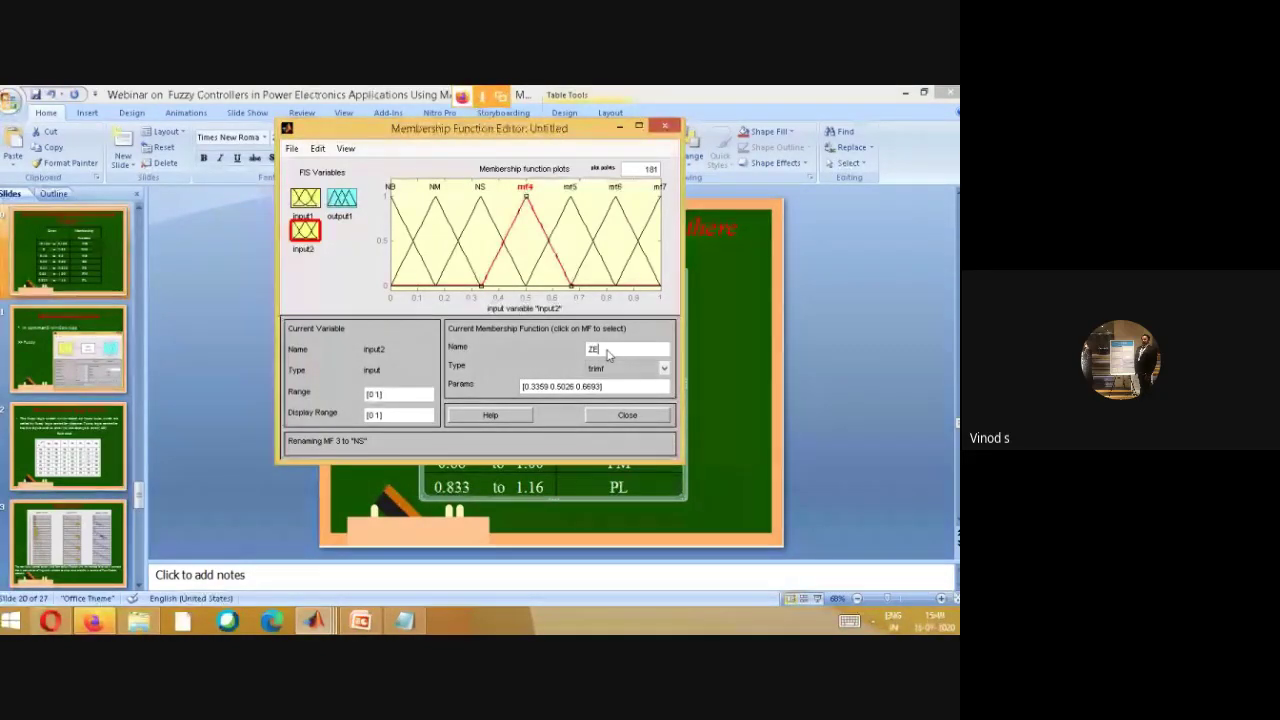
- Rename input2's fifth membership function mf5 as PS
{"action": "left_click", "coordinate": [569, 194]}
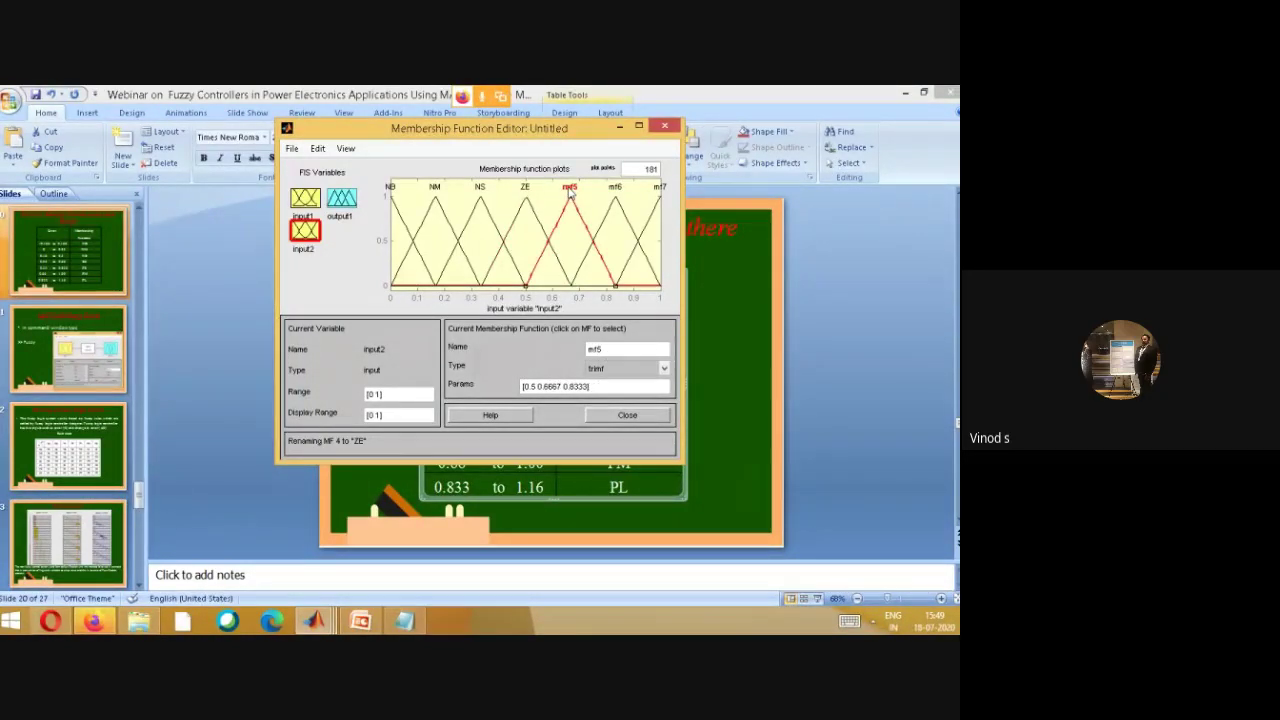
{"action": "double_click", "coordinate": [612, 351]}
{"action": "key", "text": "BackSpace"}
{"action": "type", "text": "PS"}
- Rename input2's sixth membership function mf6 as PM
{"action": "left_click", "coordinate": [614, 200]}
{"action": "key", "text": "BackSpace"}
{"action": "key", "text": "BackSpace"}
{"action": "key", "text": "BackSpace"}
{"action": "type", "text": "PM"}
- Rename input2's last membership function mf7 as PB
{"action": "left_click", "coordinate": [653, 213]}
{"action": "mouse_move", "coordinate": [645, 231]}
{"action": "left_mouse_down"}
{"action": "mouse_move", "coordinate": [600, 232]}
{"action": "mouse_move", "coordinate": [642, 232]}
{"action": "left_mouse_up"}
{"action": "mouse_move", "coordinate": [652, 327]}
{"action": "left_mouse_down"}
{"action": "mouse_move", "coordinate": [642, 350]}
{"action": "mouse_move", "coordinate": [655, 321]}
{"action": "left_mouse_up"}
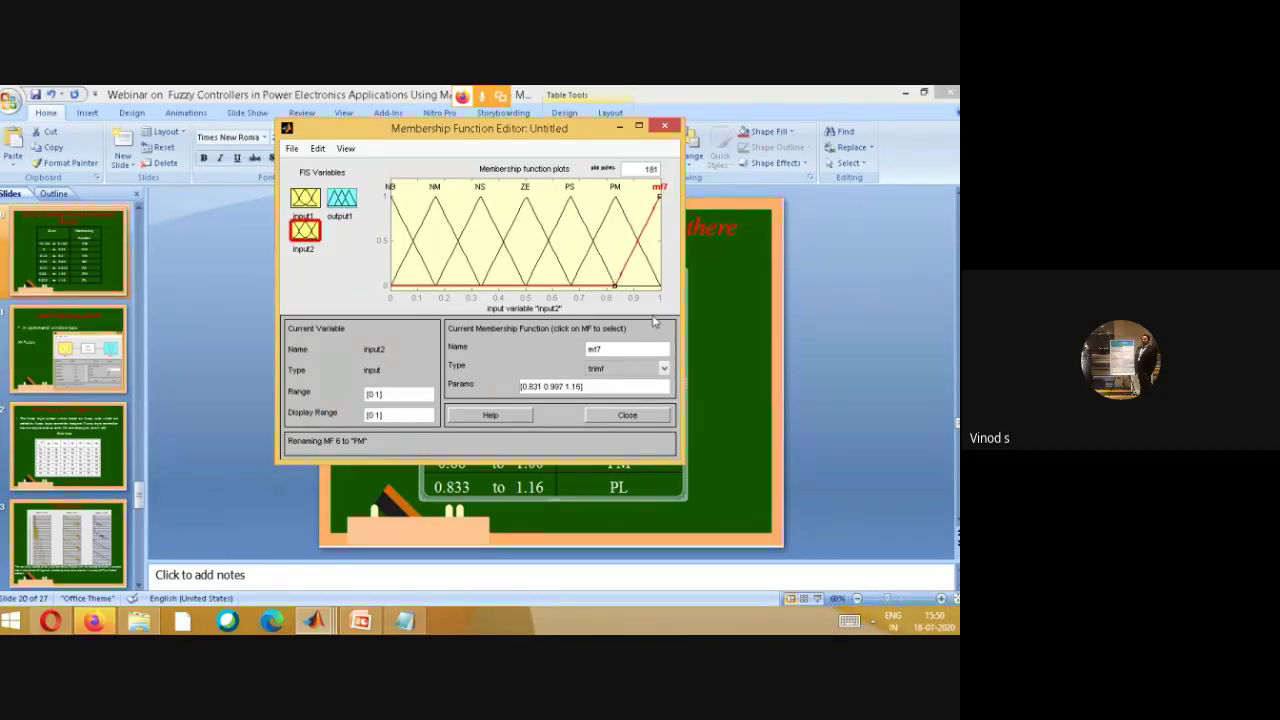
{"action": "left_click", "coordinate": [651, 255]}
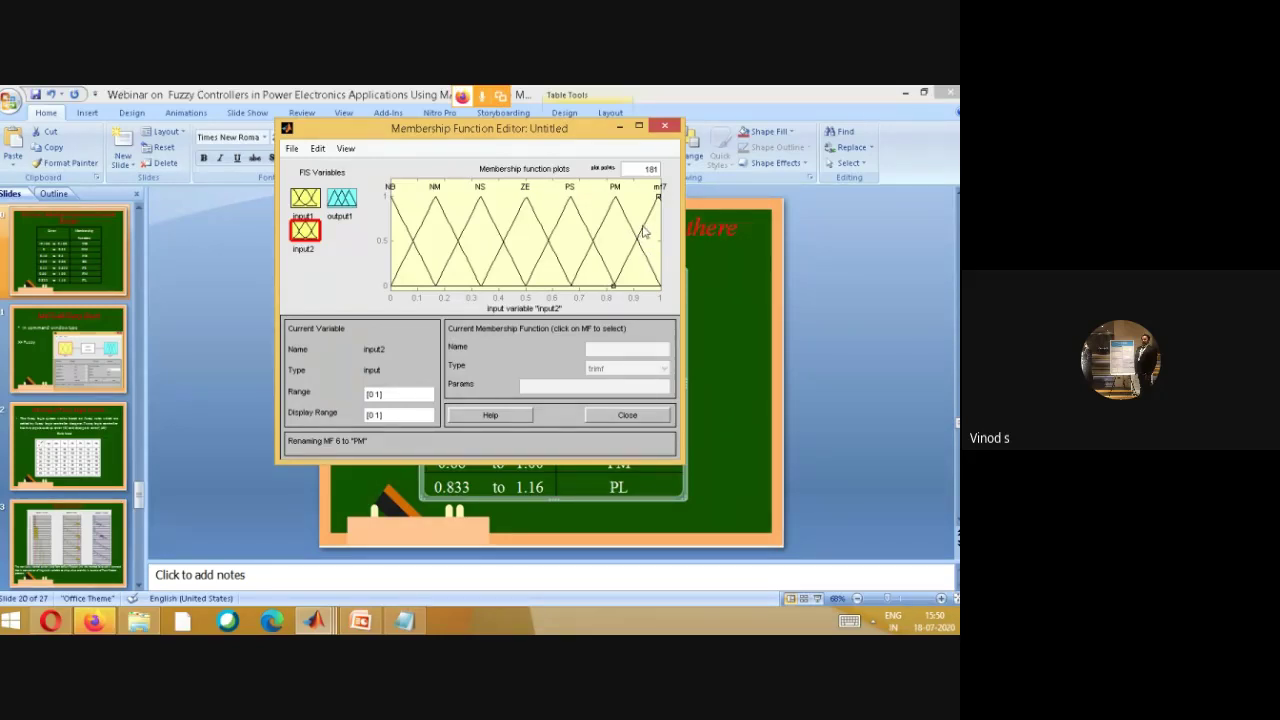
{"action": "left_click", "coordinate": [643, 230]}
{"action": "left_click", "coordinate": [609, 350]}
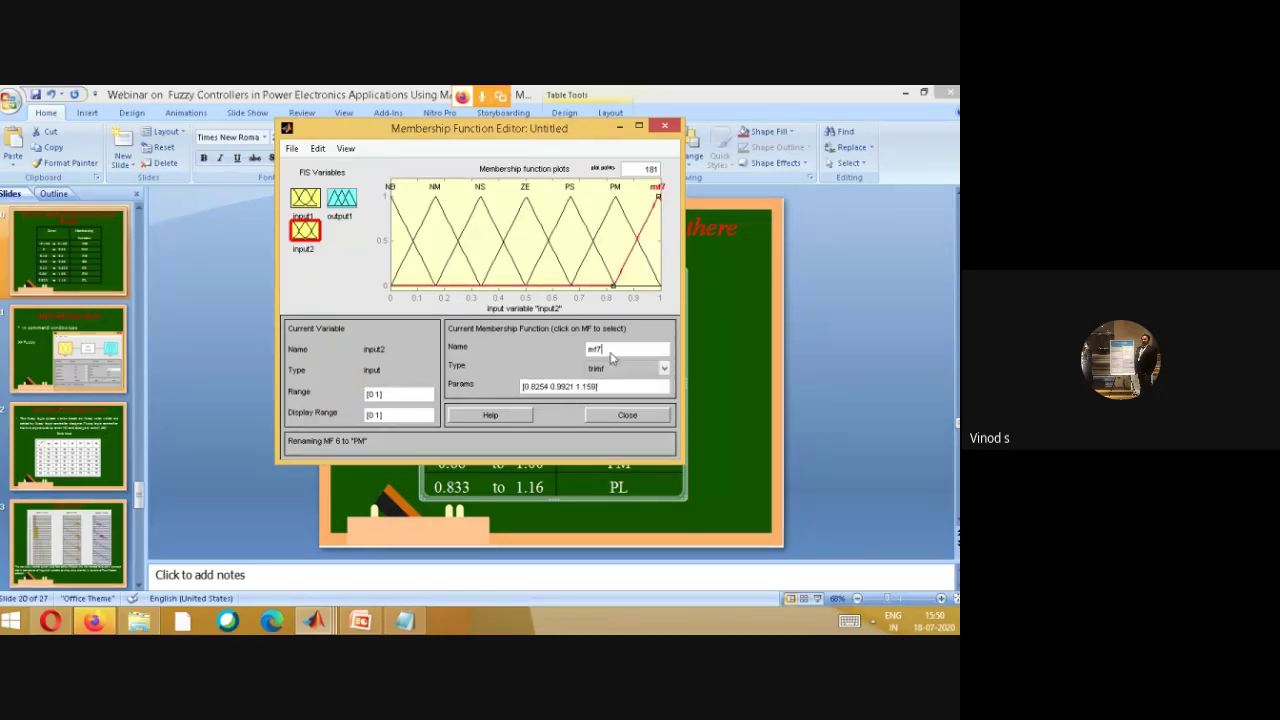
{"action": "key", "text": "BackSpace"}
{"action": "key", "text": "BackSpace"}
{"action": "key", "text": "BackSpace"}
- Try the trapmf and gbellmf types on input1's NB membership function, and set its type back to trimf
{"action": "left_click", "coordinate": [343, 205]}
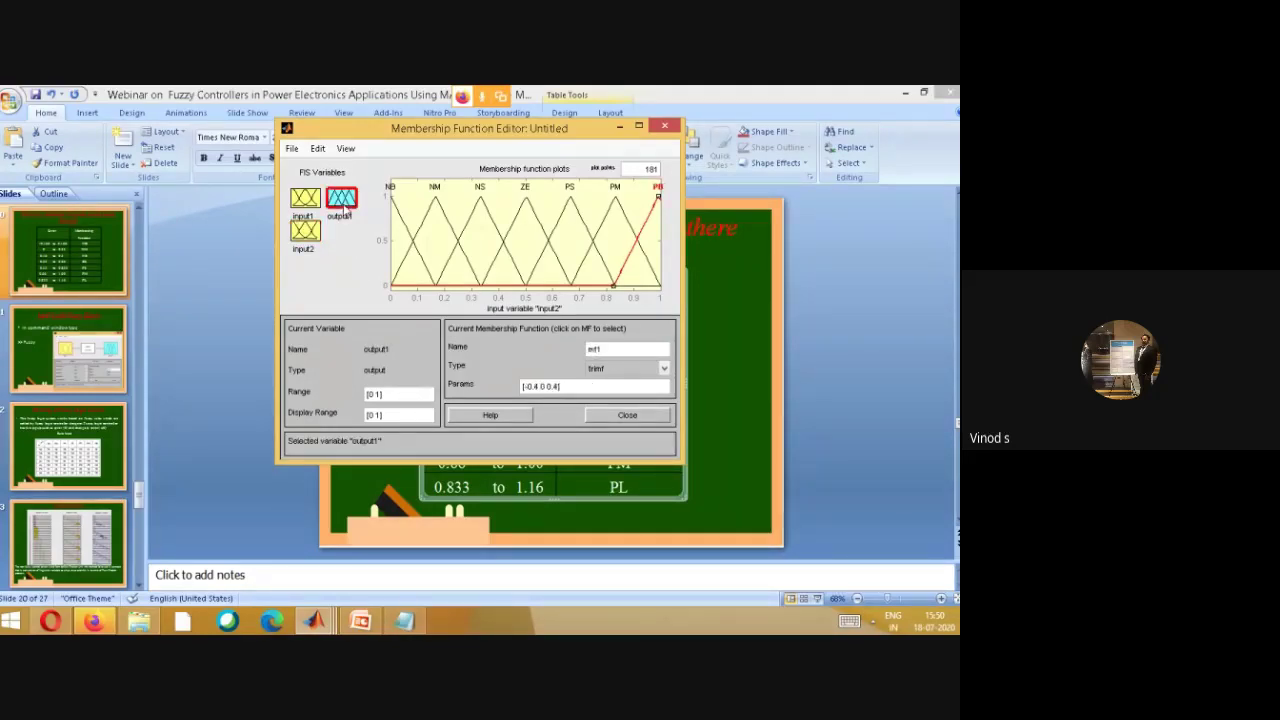
{"action": "left_click", "coordinate": [306, 199]}
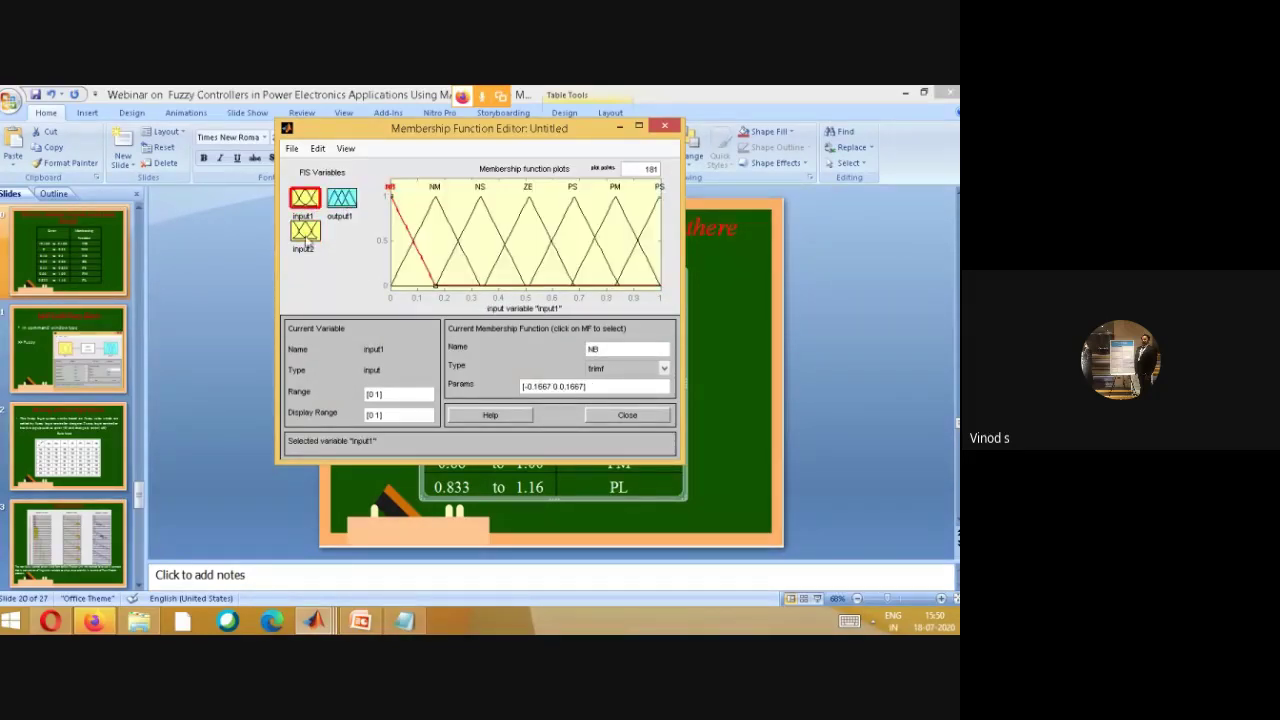
{"action": "left_click", "coordinate": [618, 374]}
{"action": "left_click", "coordinate": [610, 396]}
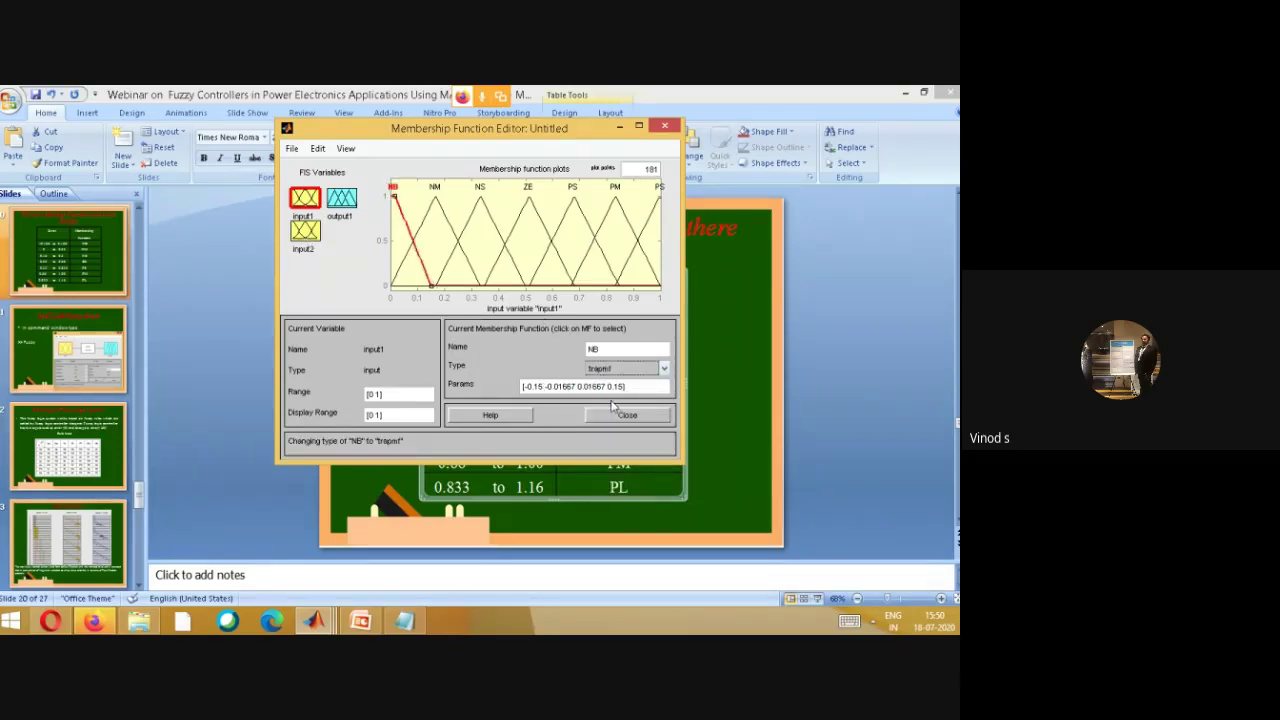
{"action": "left_click", "coordinate": [658, 368]}
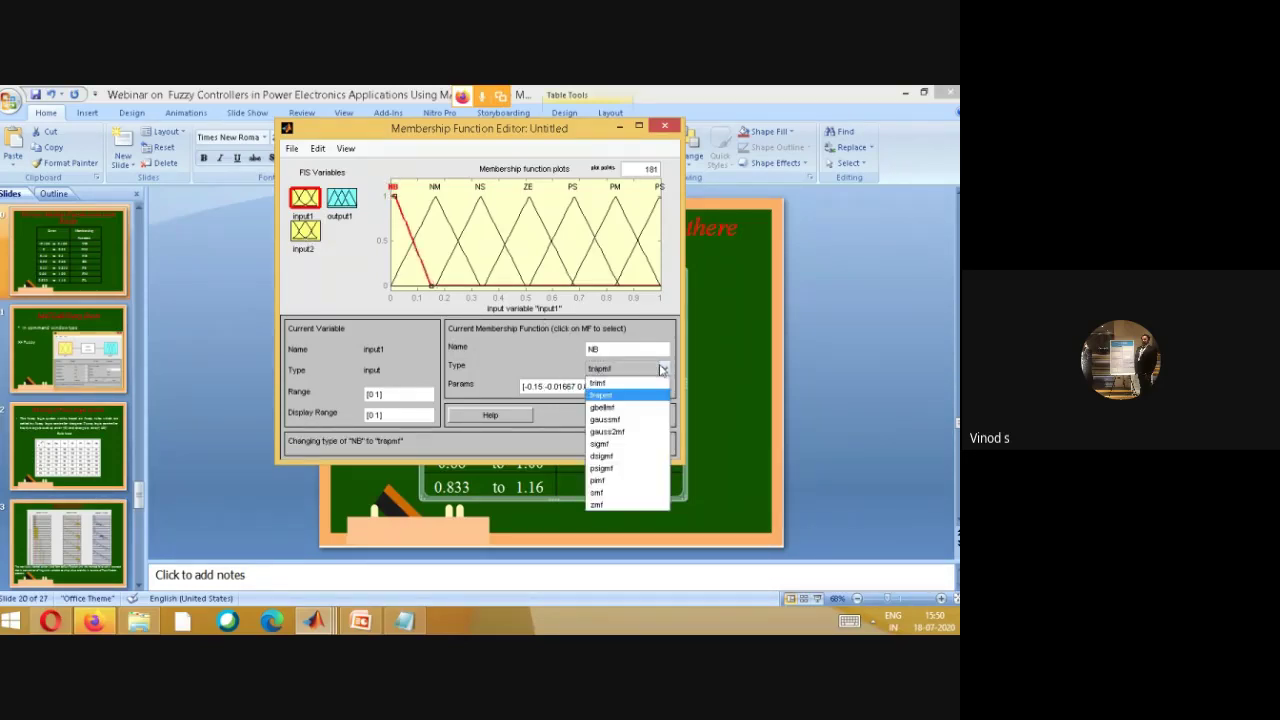
{"action": "left_click", "coordinate": [606, 406]}
{"action": "left_click", "coordinate": [663, 370]}
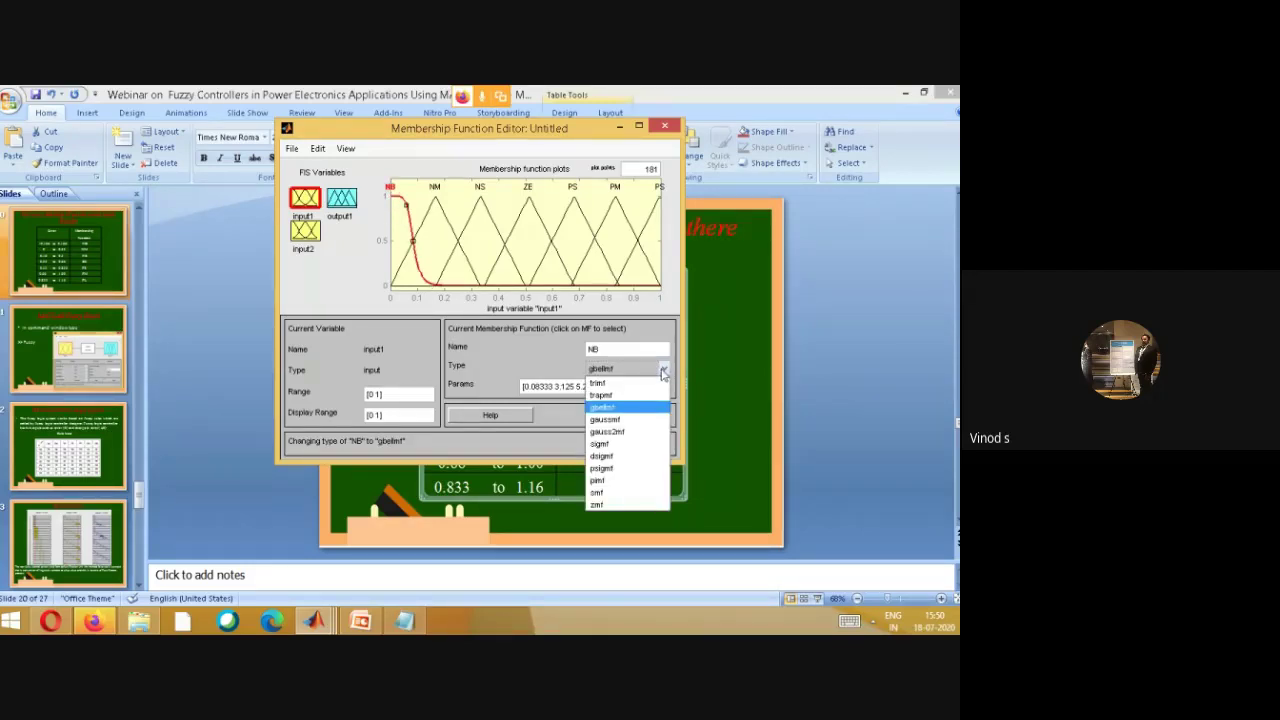
{"action": "left_click", "coordinate": [637, 384]}
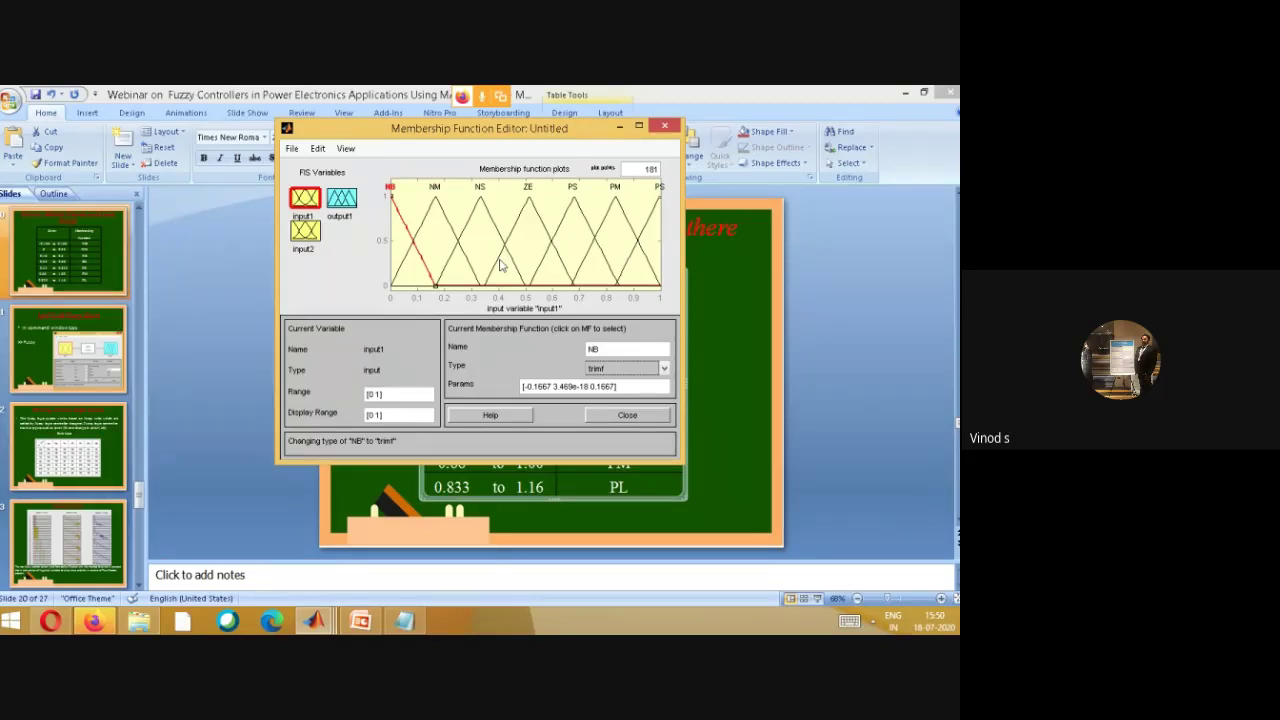
{"action": "left_click", "coordinate": [664, 368]}
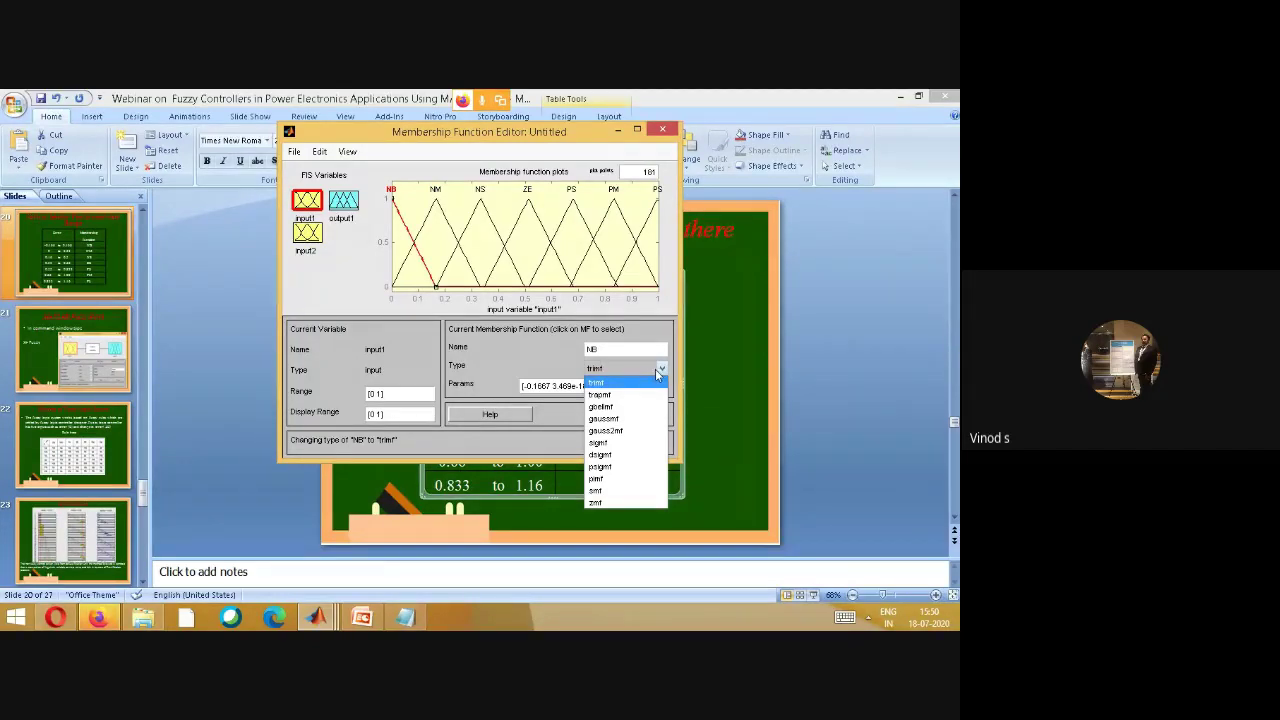
{"action": "left_click", "coordinate": [608, 389]}
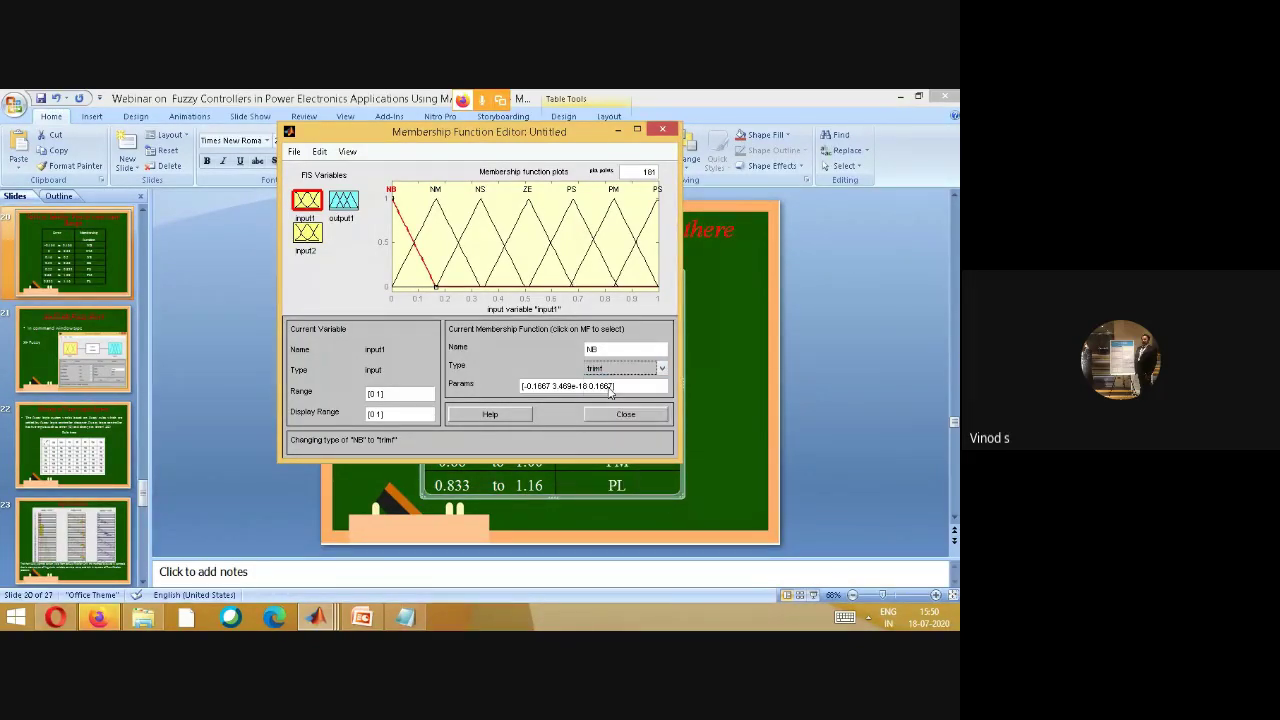
- Delete the three default membership functions mf1, mf2 and mf3 of output1
{"action": "left_click", "coordinate": [342, 201]}
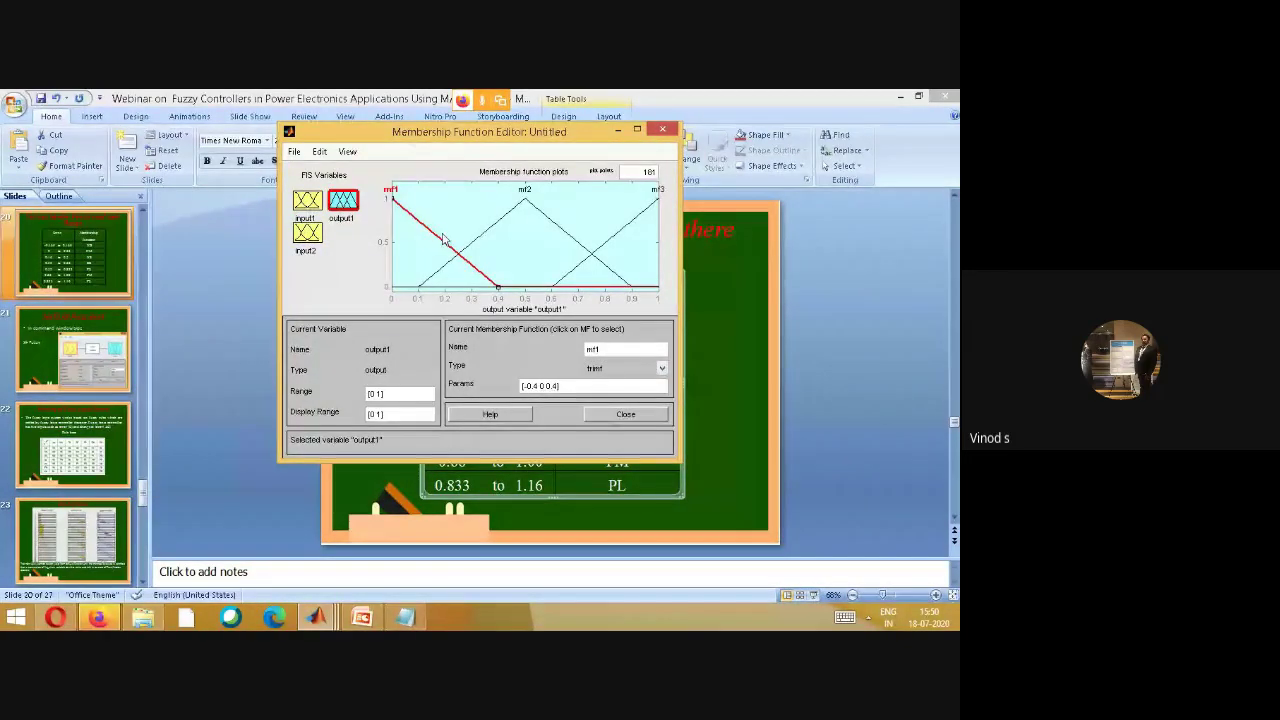
{"action": "key", "text": "Delete"}
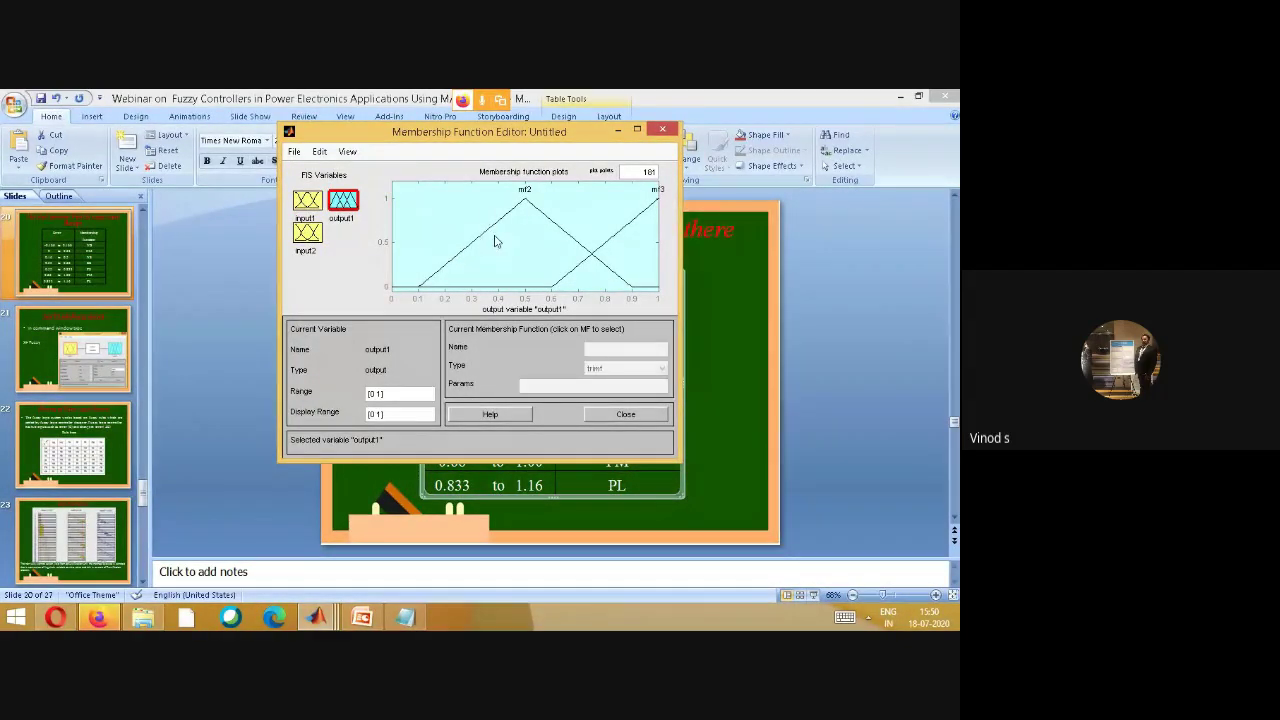
{"action": "left_click", "coordinate": [487, 234]}
{"action": "key", "text": "Delete"}
{"action": "left_click", "coordinate": [587, 266]}
{"action": "key", "text": "Delete"}
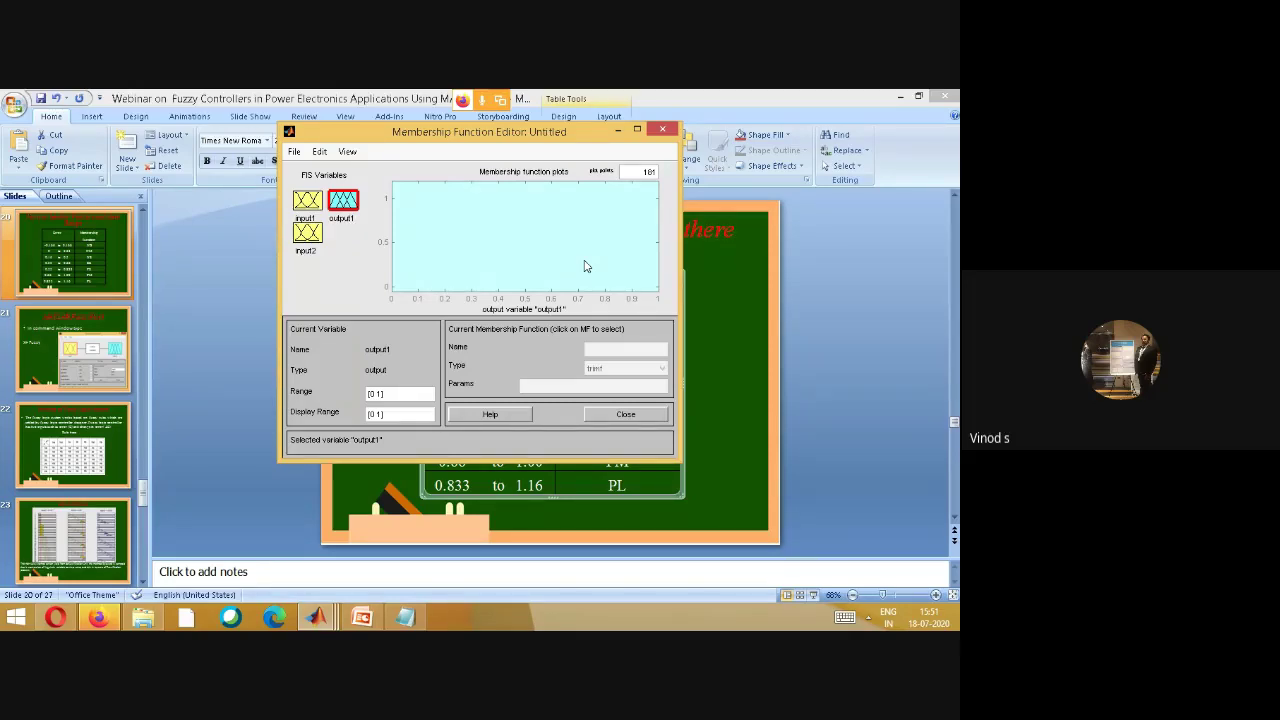
- Add a custom membership function mf1 to output1, using the function trimf with parameters [0 0.5 1]
{"action": "left_click", "coordinate": [320, 152]}
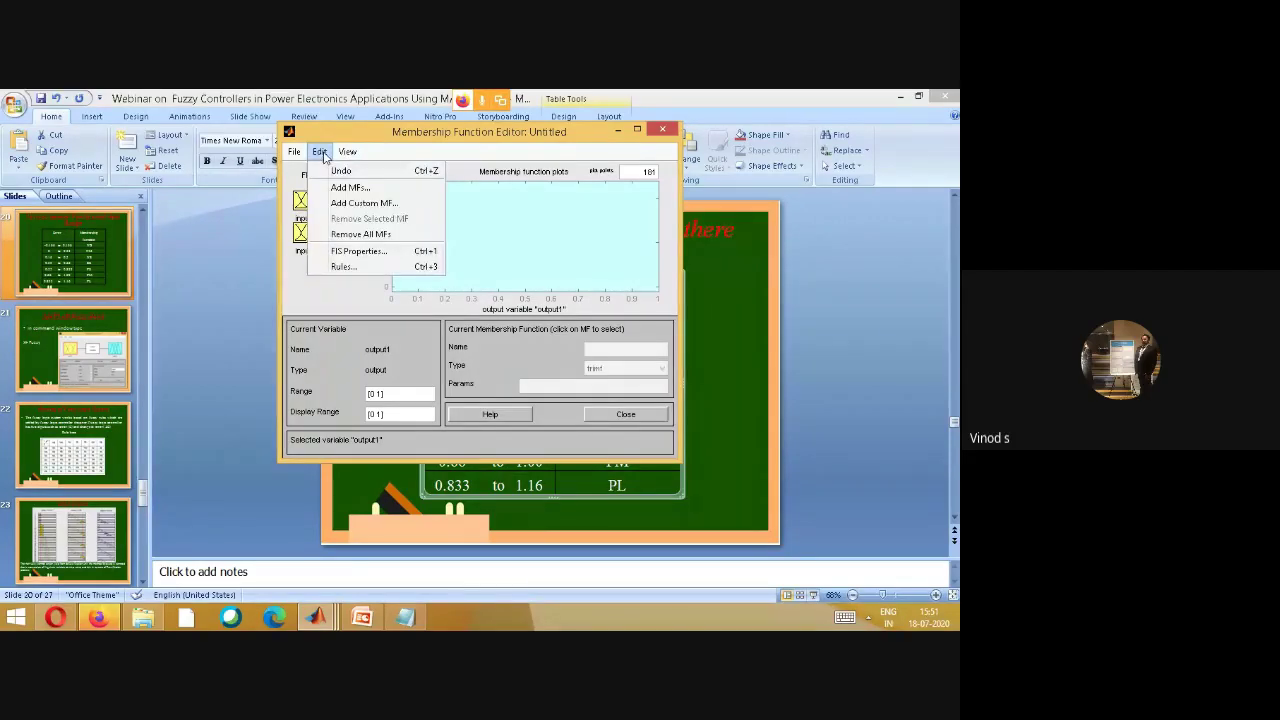
{"action": "left_click", "coordinate": [342, 203]}
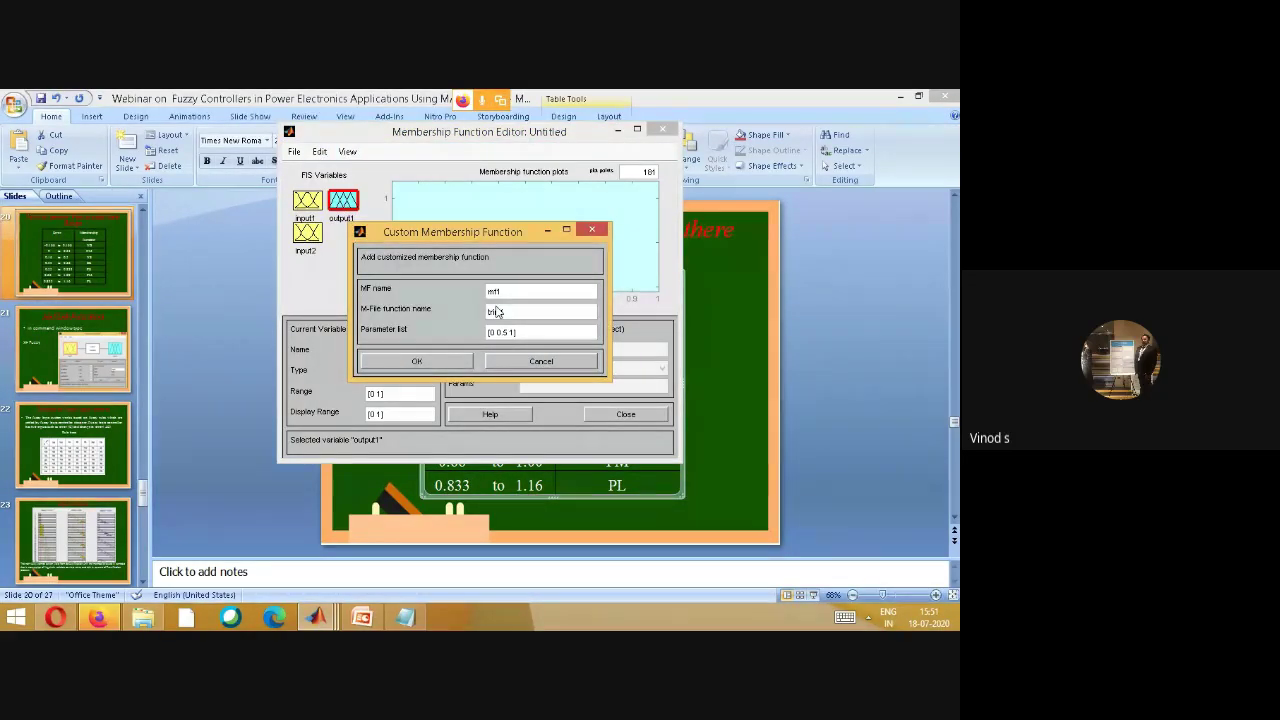
{"action": "left_click", "coordinate": [450, 362]}
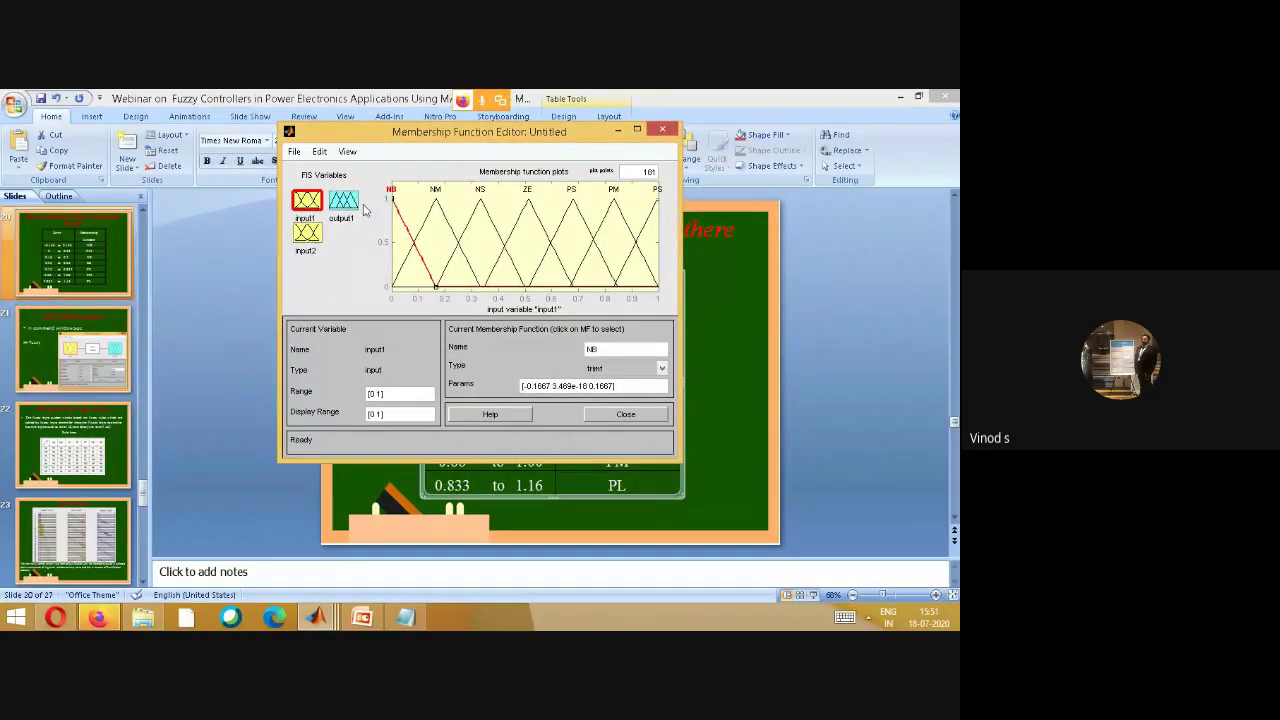
- Rename output1's membership function mf1 as NB and set its parameters to [-0.1667 0 0.1667]
{"action": "left_click", "coordinate": [342, 206]}
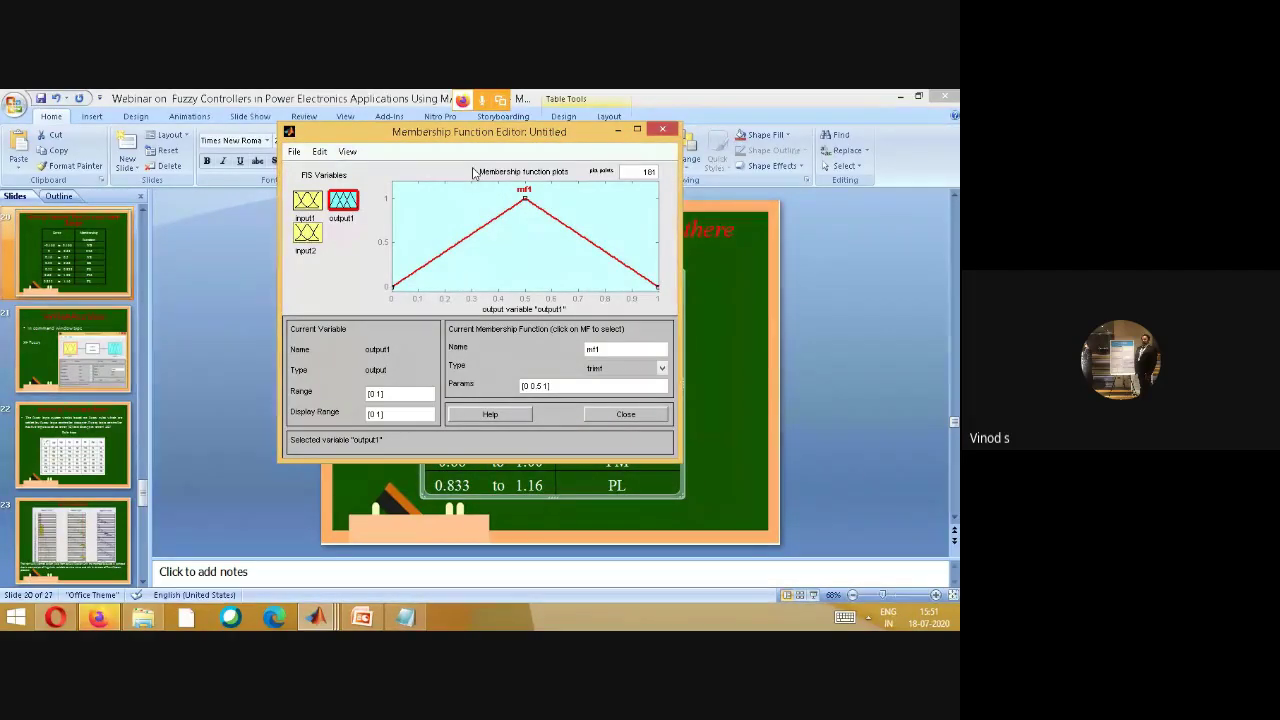
{"action": "left_click", "coordinate": [614, 349]}
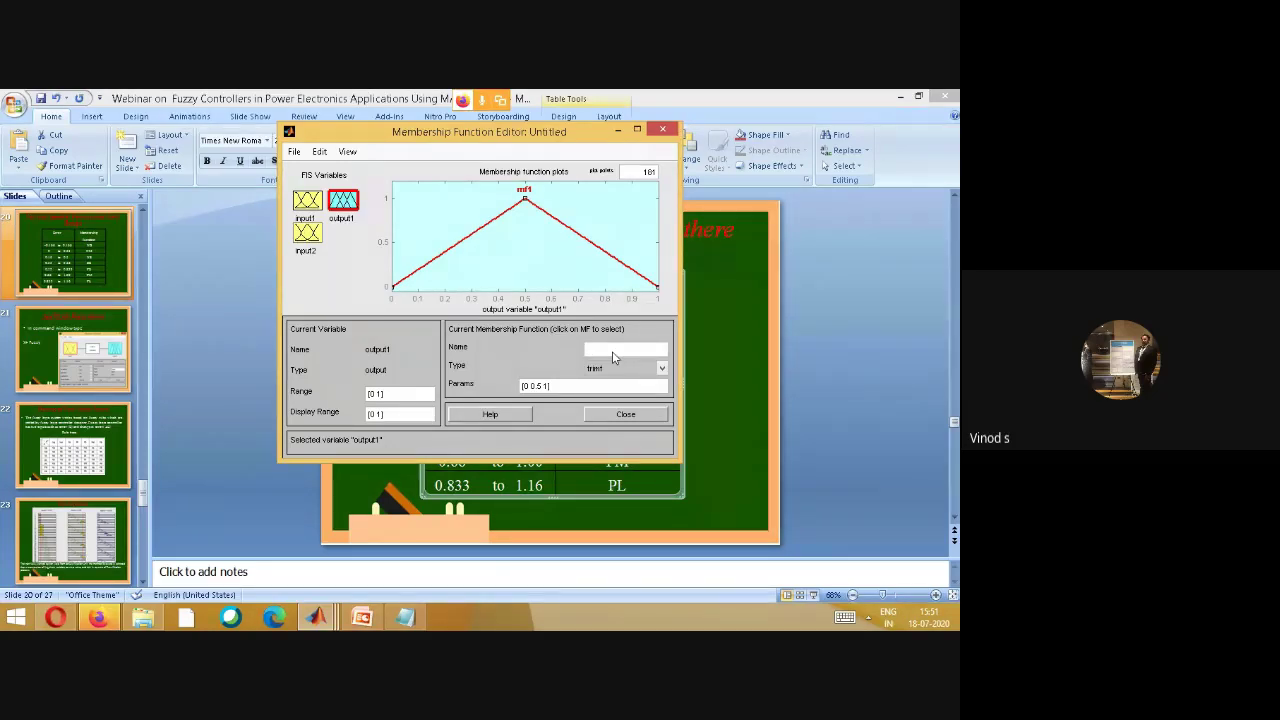
{"action": "left_click", "coordinate": [562, 386]}
{"action": "key", "text": "BackSpace"}
{"action": "key", "text": "BackSpace"}
{"action": "key", "text": "BackSpace"}
{"action": "type", "text": "-"}
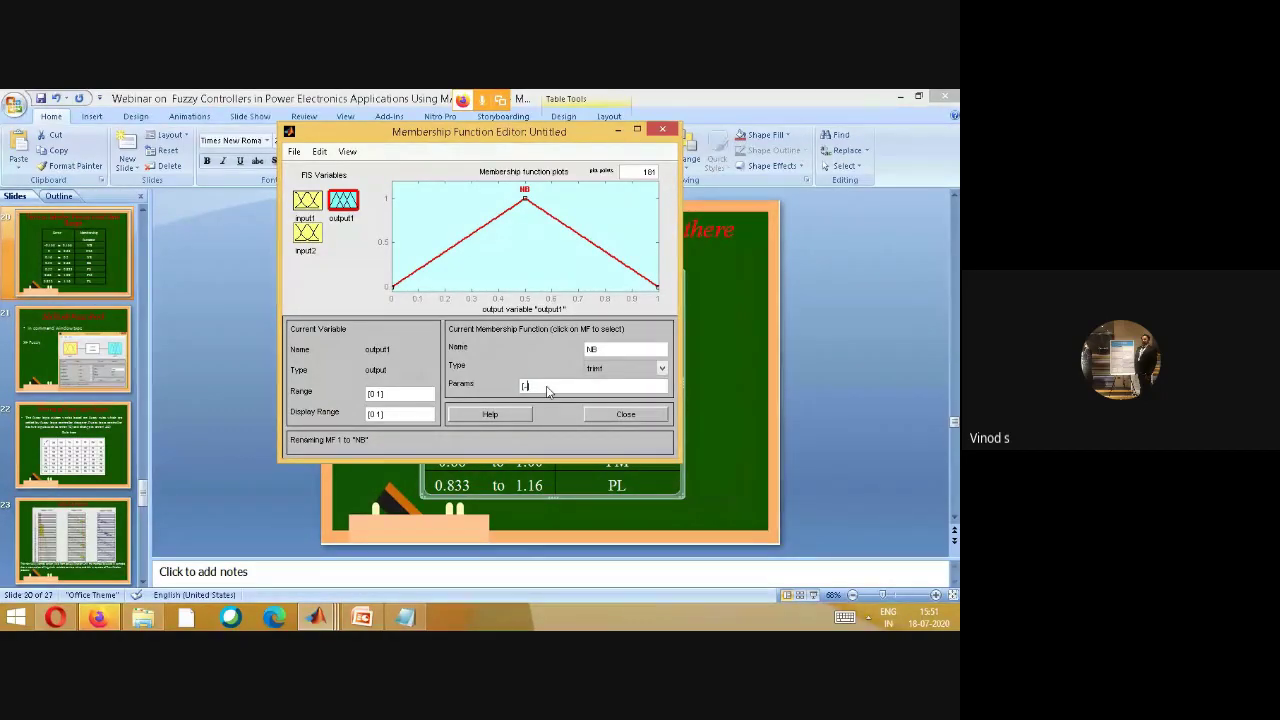
{"action": "type", "text": "0.1667 0 0.1667"}
{"action": "key", "text": "Return"}
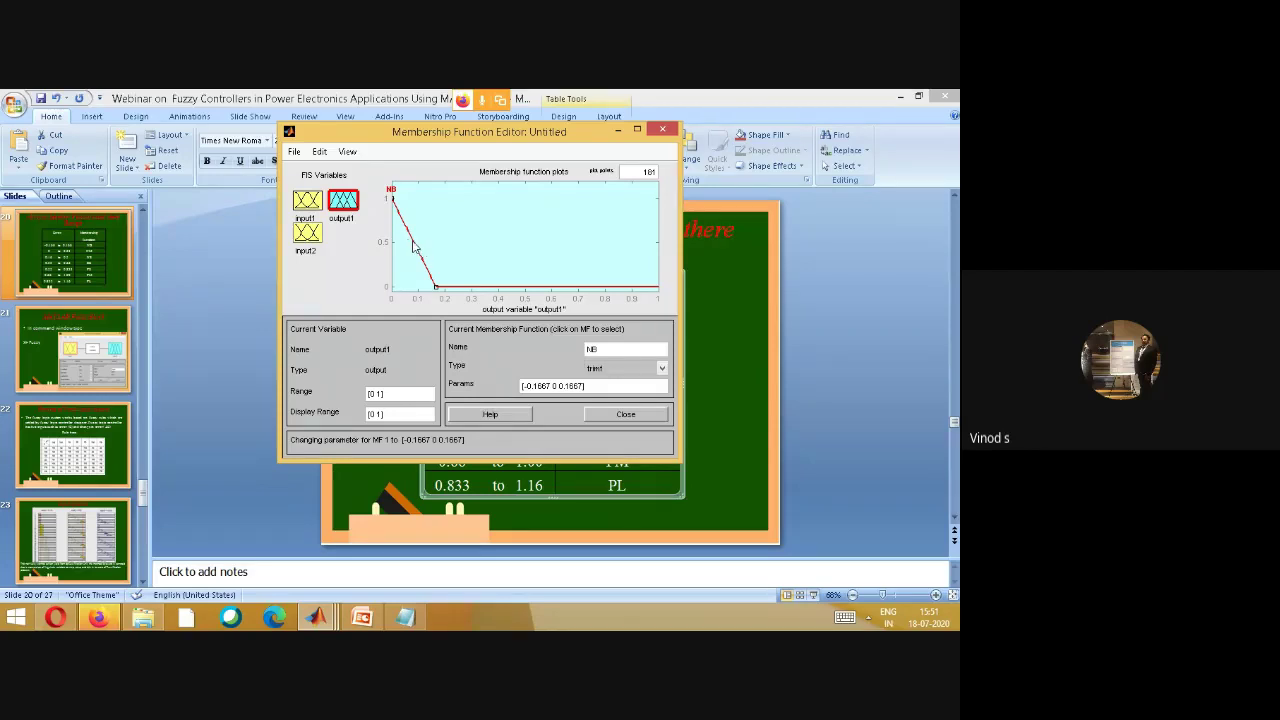
- Add seven trimf membership functions to output1 and display that variable's plot
{"action": "left_click", "coordinate": [320, 152]}
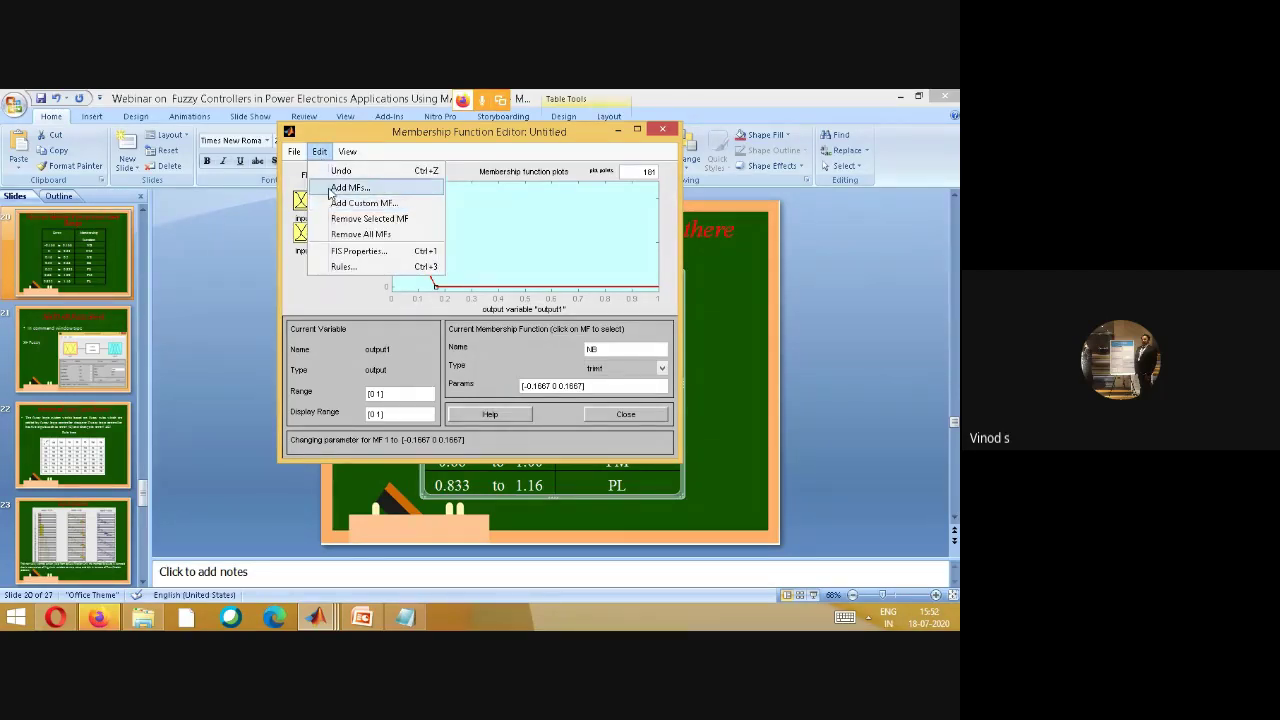
{"action": "left_click", "coordinate": [330, 187]}
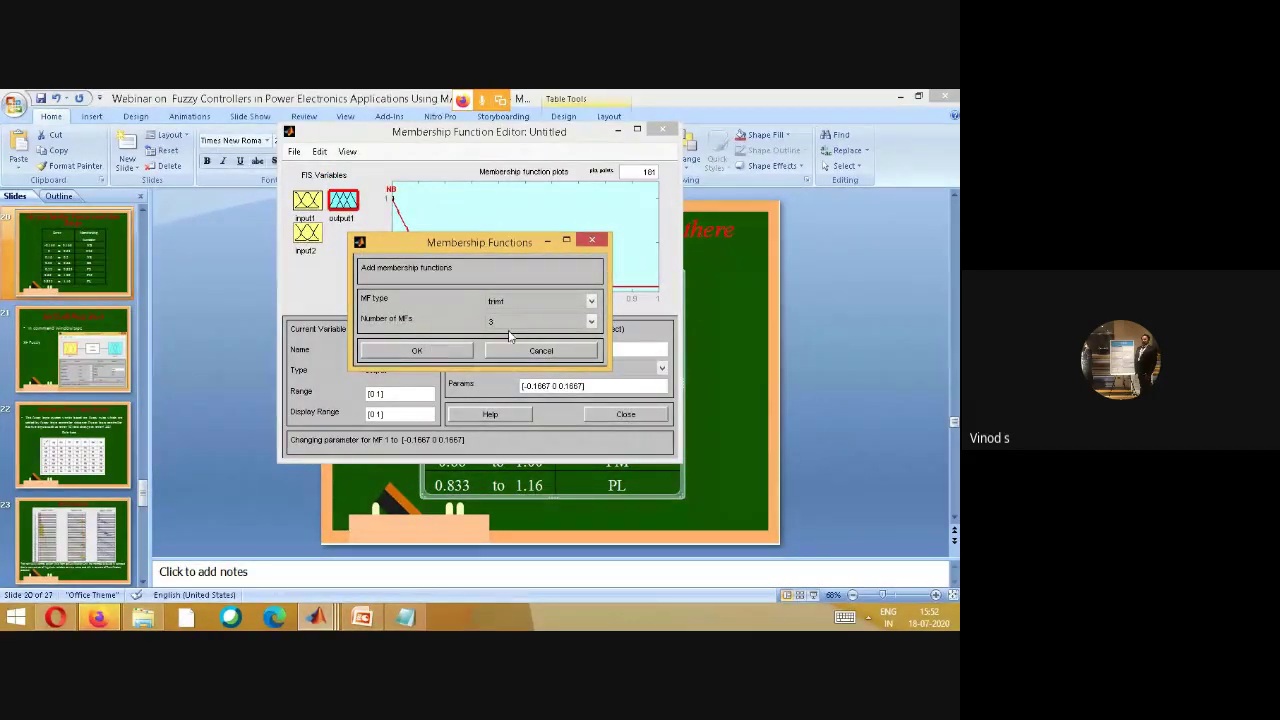
{"action": "left_click", "coordinate": [591, 321]}
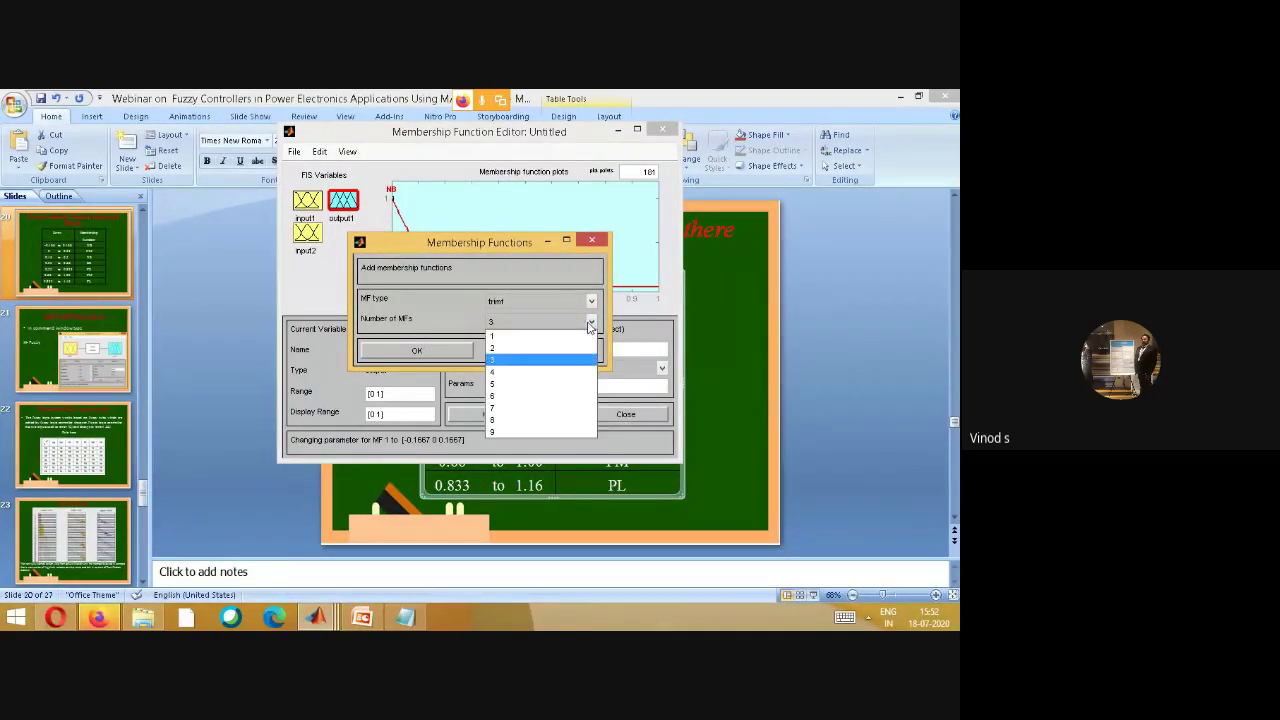
{"action": "left_click", "coordinate": [518, 430]}
{"action": "left_click", "coordinate": [414, 350]}
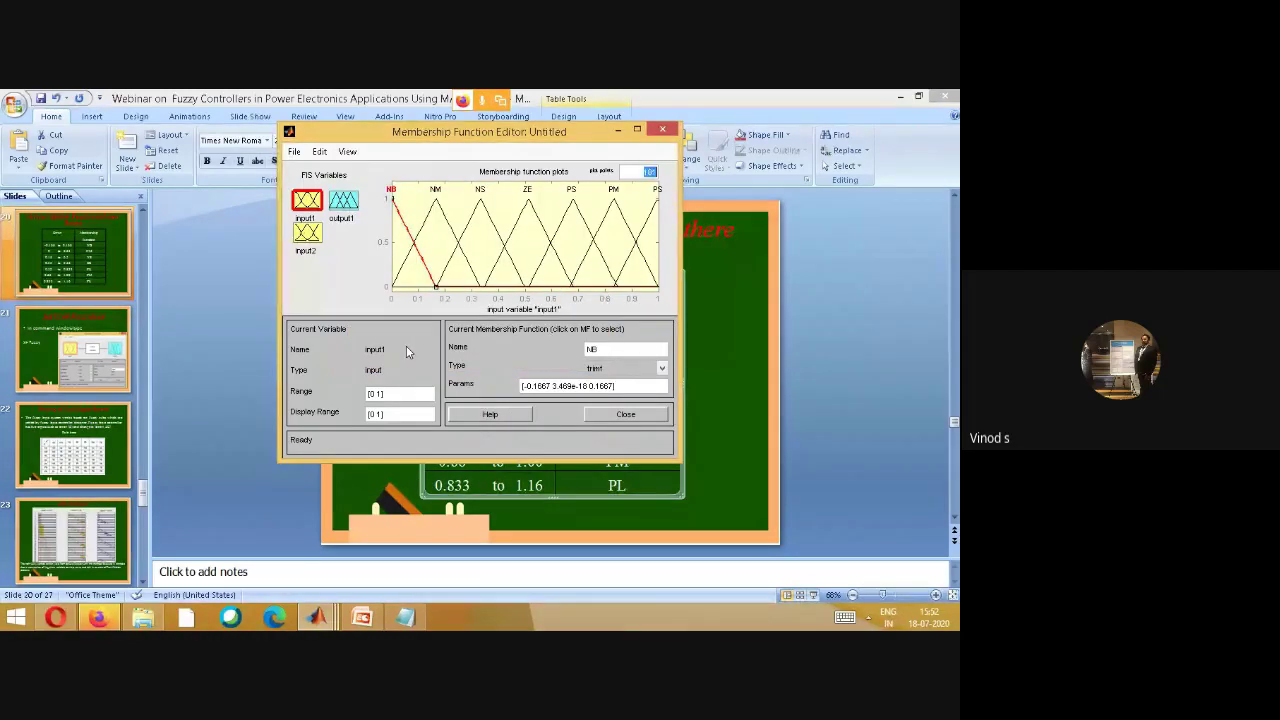
{"action": "left_click", "coordinate": [346, 203]}
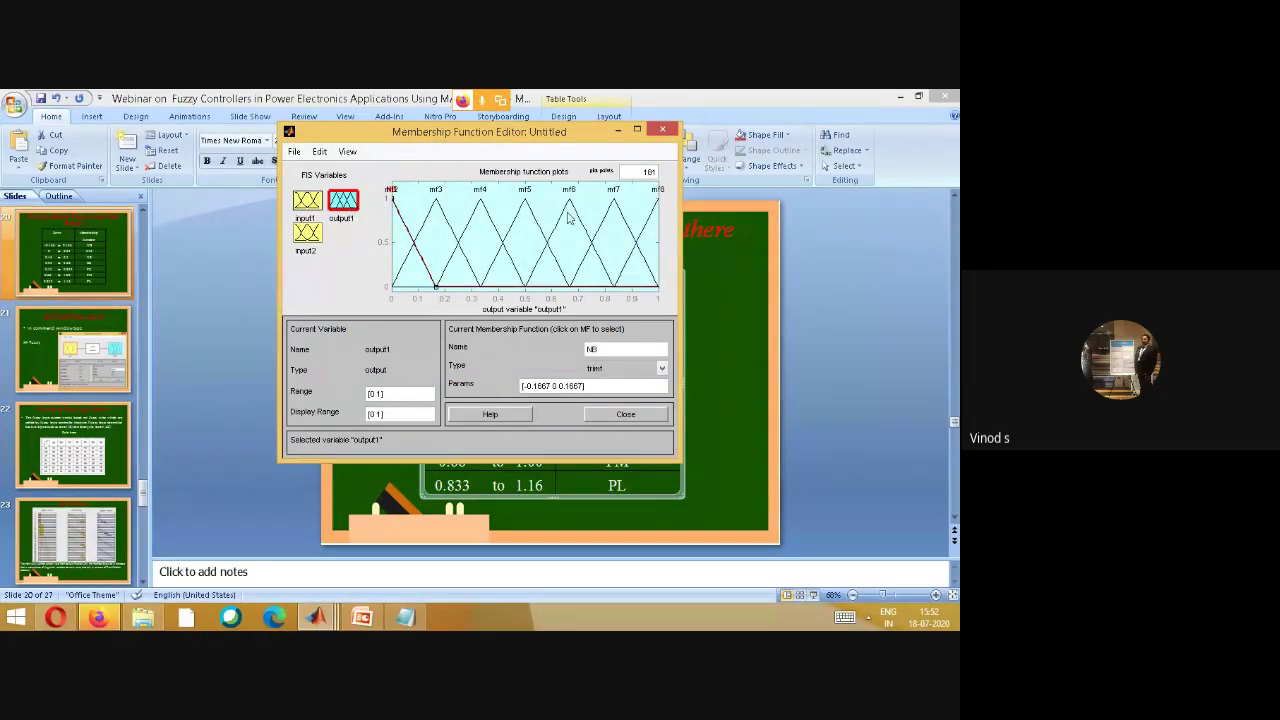
- Rename output1's membership function mf2 as NB
{"action": "left_click", "coordinate": [435, 198]}
{"action": "left_click", "coordinate": [392, 196]}
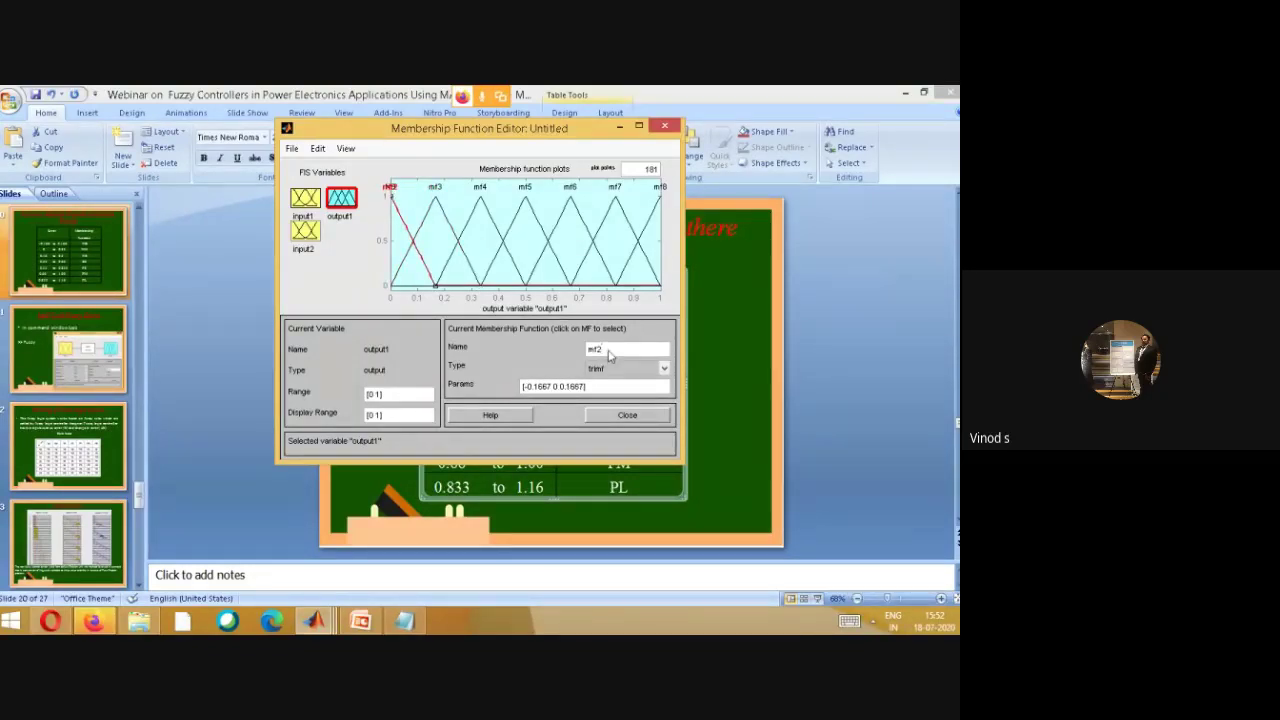
{"action": "type", "text": "NB"}
- Rename output1's membership function mf3 as NM
{"action": "left_click", "coordinate": [444, 201]}
{"action": "left_click_drag", "start_coordinate": [444, 201], "coordinate": [443, 295]}
{"action": "left_click", "coordinate": [443, 295]}
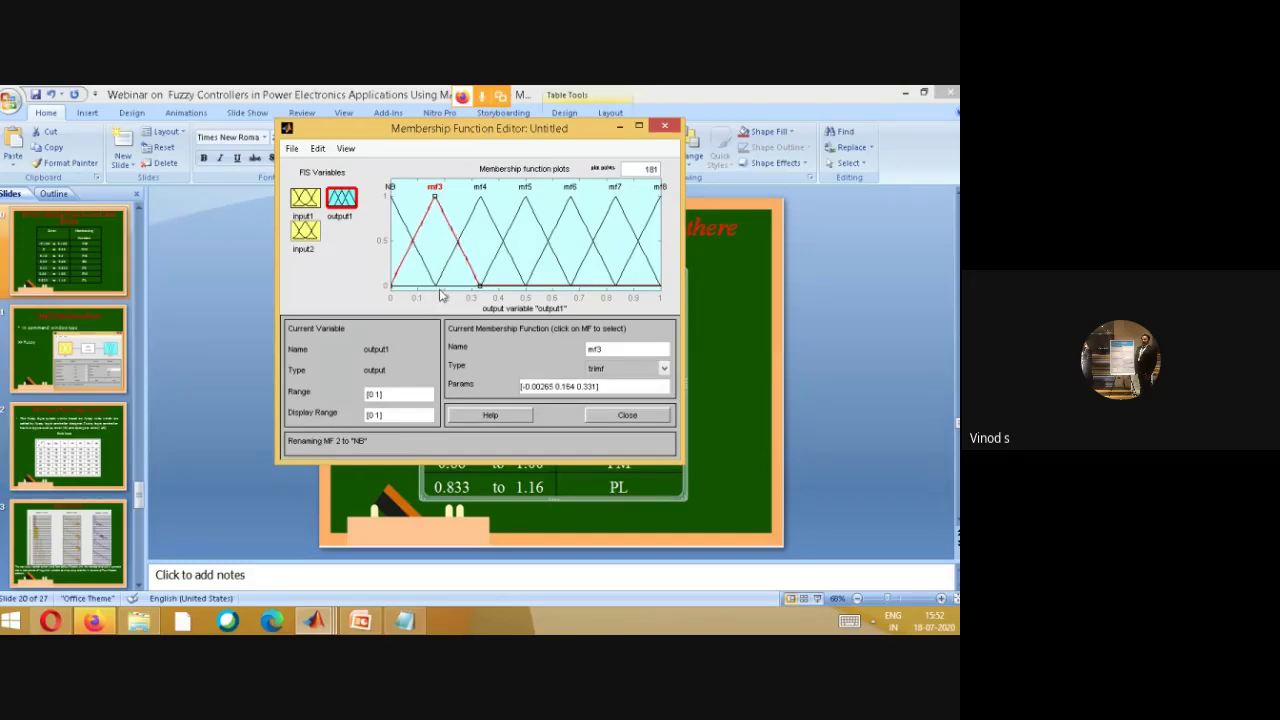
{"action": "left_click", "coordinate": [434, 192]}
{"action": "left_click", "coordinate": [610, 352]}
{"action": "key", "text": "BackSpace"}
{"action": "key", "text": "BackSpace"}
{"action": "key", "text": "BackSpace"}
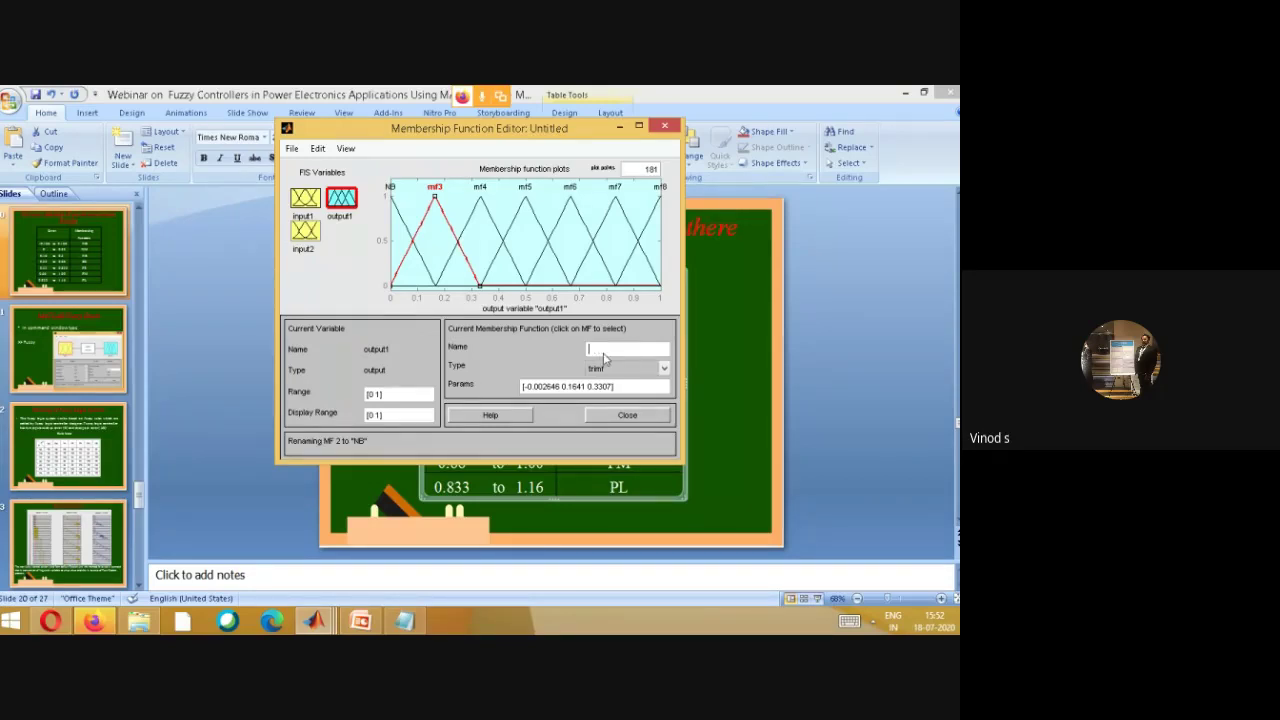
{"action": "type", "text": "NM"}
- Rename output1's membership functions mf4 as NS and mf5 as ZE
{"action": "left_click", "coordinate": [481, 197]}
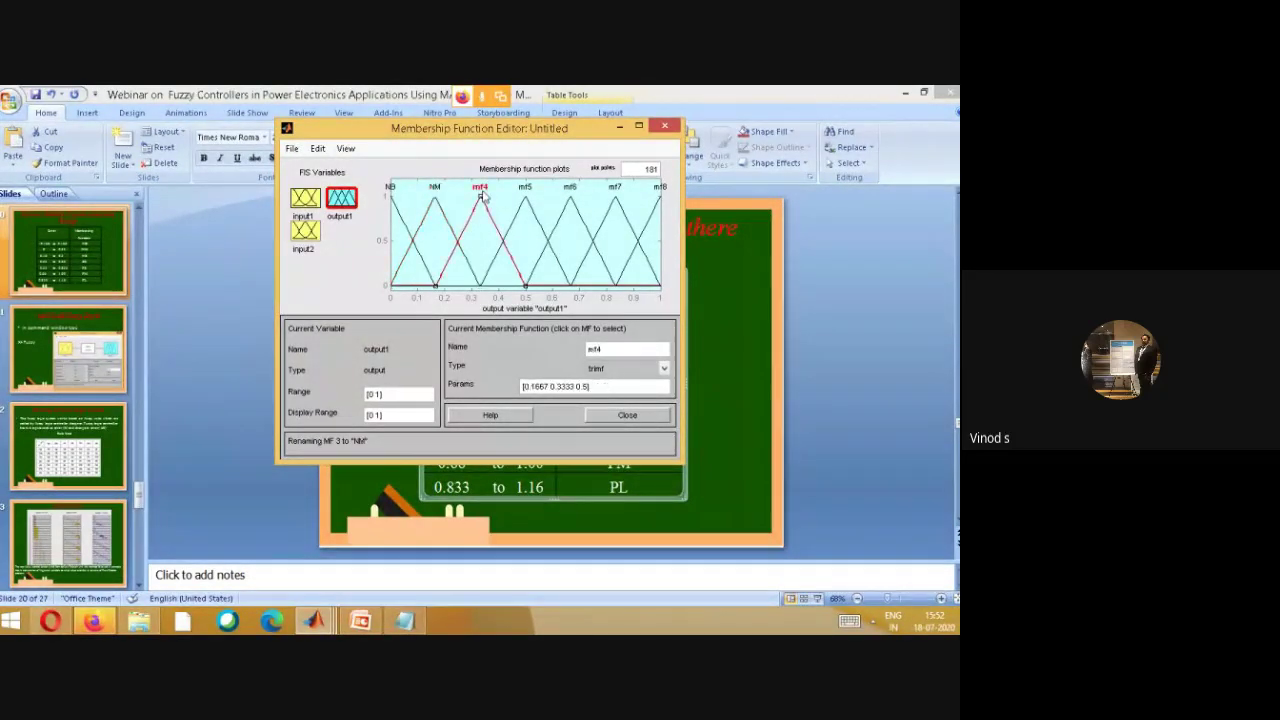
{"action": "left_click", "coordinate": [611, 353]}
{"action": "key", "text": "BackSpace"}
{"action": "left_click", "coordinate": [541, 226]}
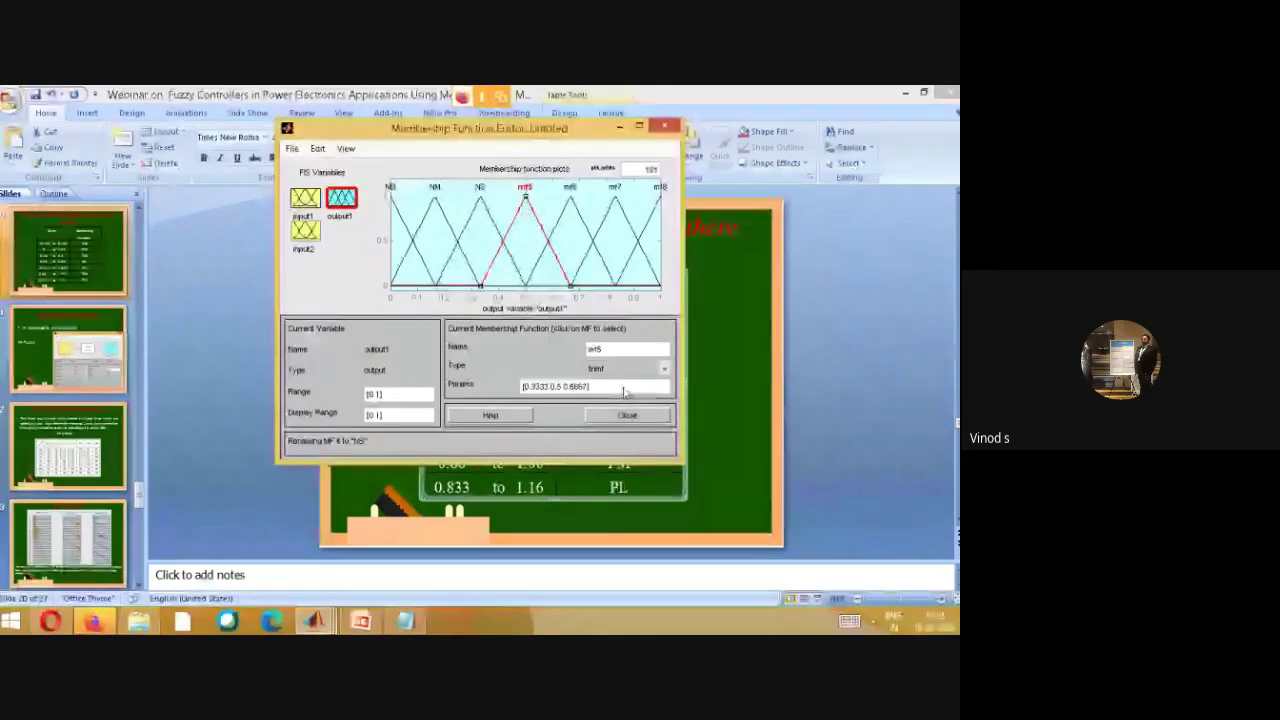
{"action": "left_click", "coordinate": [613, 350]}
{"action": "key", "text": "BackSpace"}
{"action": "key", "text": "BackSpace"}
{"action": "key", "text": "BackSpace"}
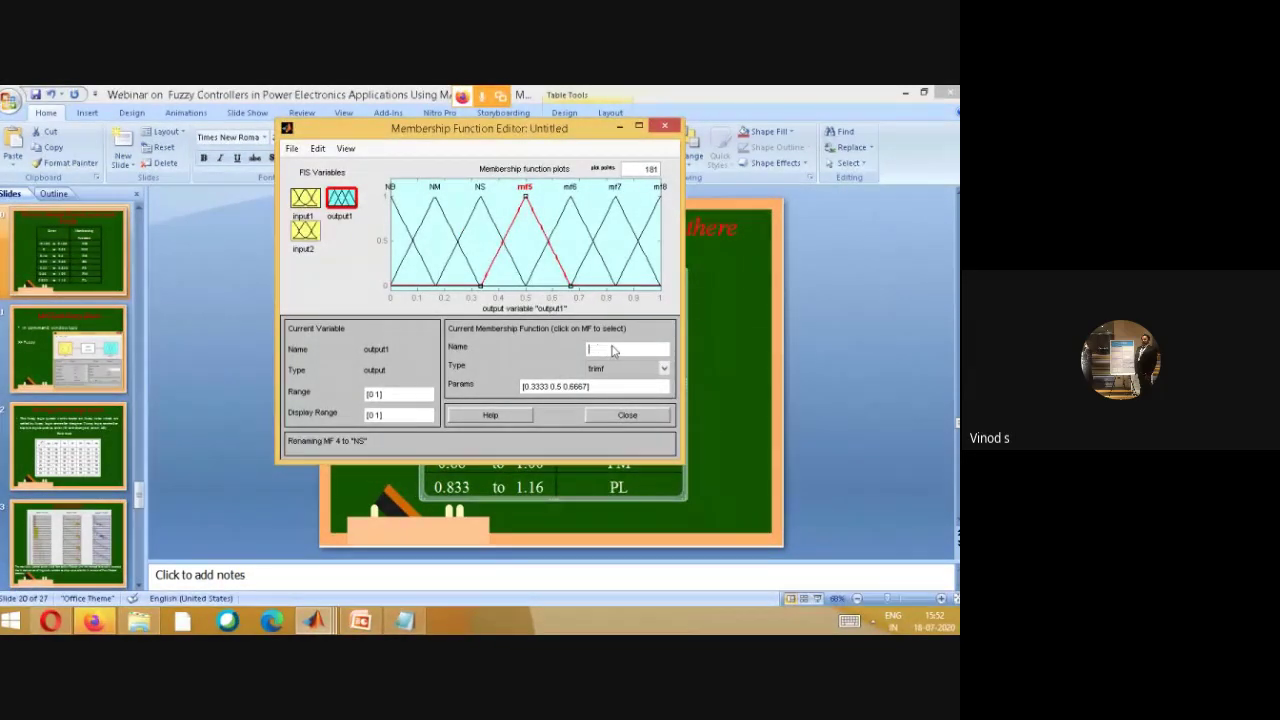
{"action": "type", "text": "ZE"}
- Rename output1's membership functions mf6 as PS and mf7 as PM
{"action": "left_click", "coordinate": [576, 210]}
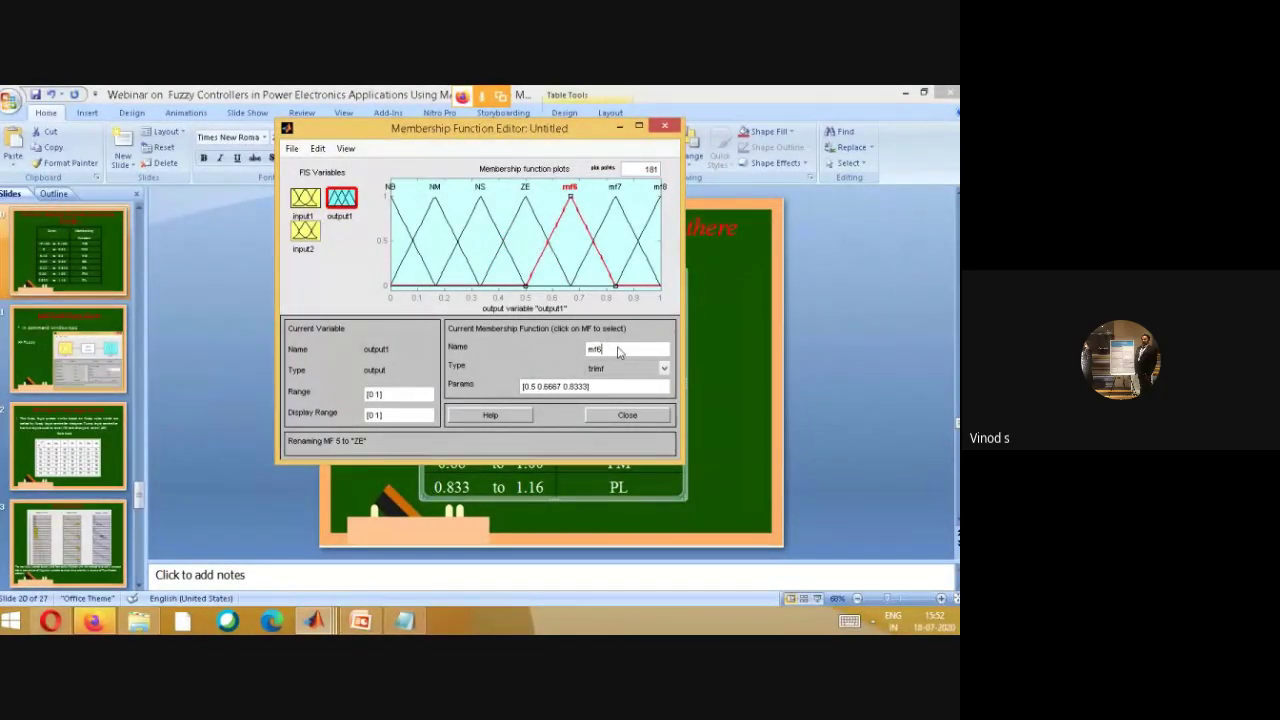
{"action": "key", "text": "BackSpace"}
{"action": "key", "text": "BackSpace"}
{"action": "key", "text": "BackSpace"}
{"action": "type", "text": "PS"}
{"action": "left_click", "coordinate": [615, 205]}
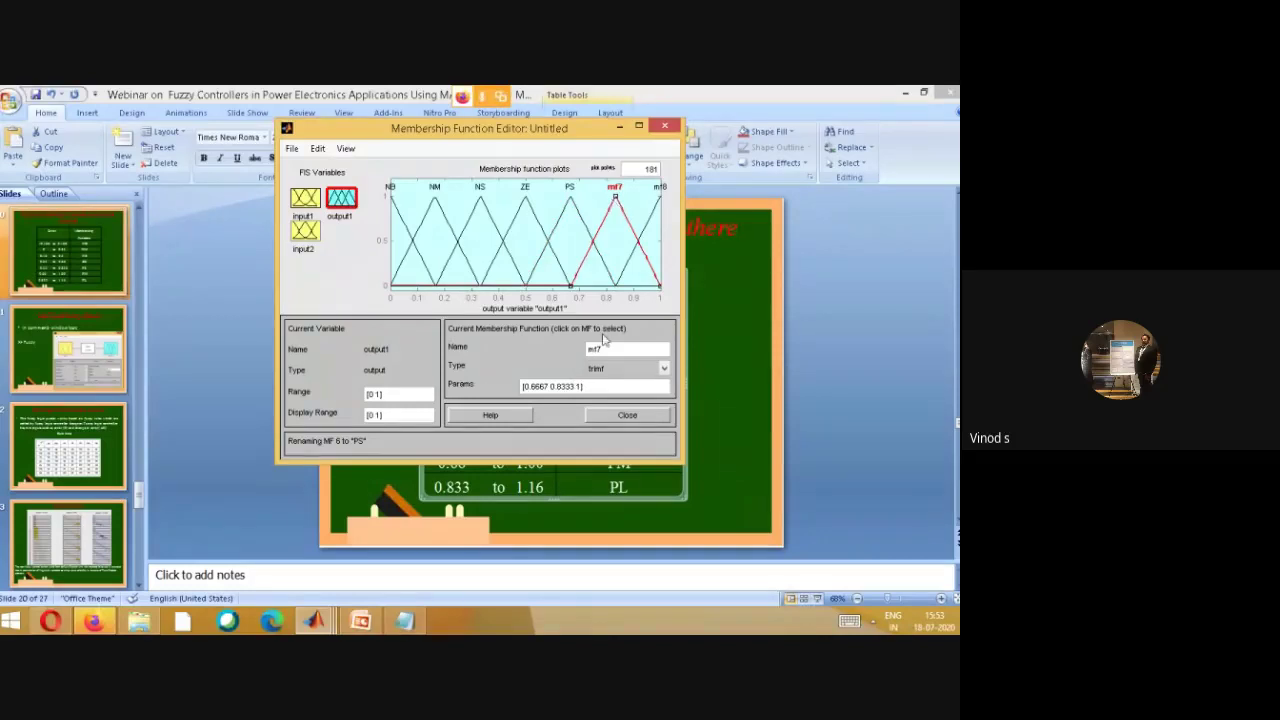
{"action": "key", "text": "BackSpace"}
{"action": "type", "text": "PM"}
- Rename output1's last membership function mf8 as PB
{"action": "left_click", "coordinate": [650, 232]}
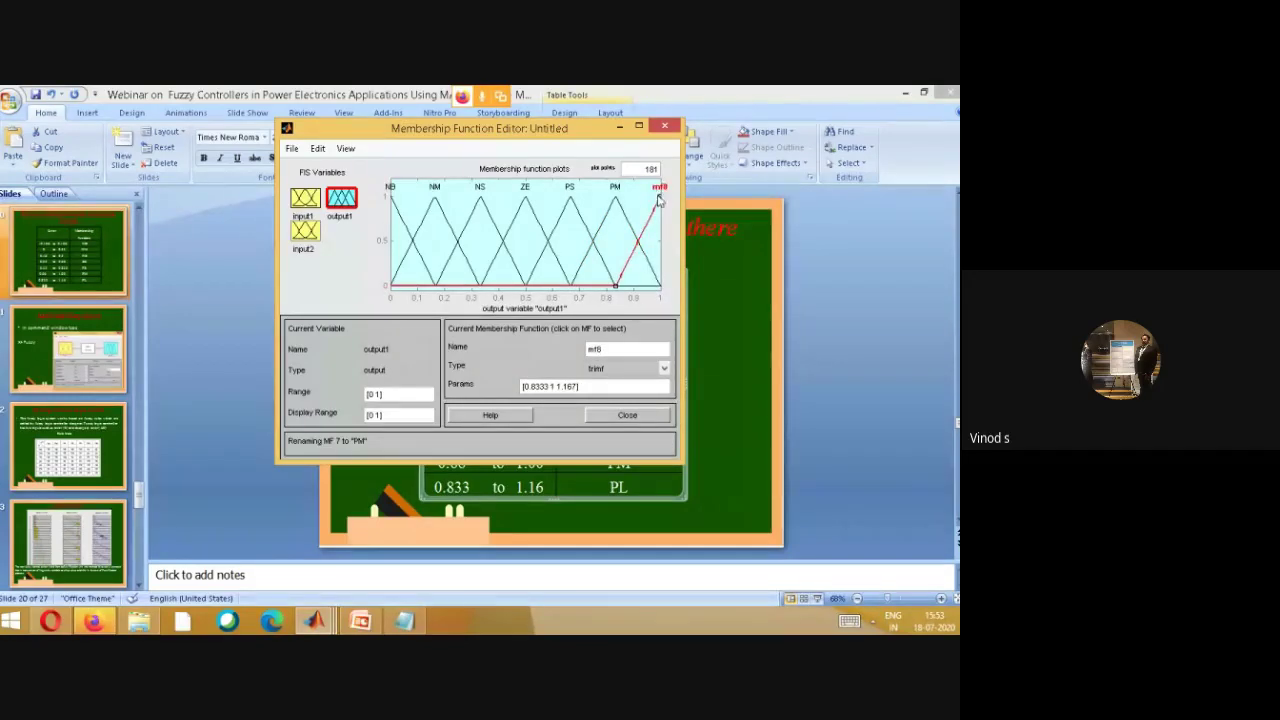
{"action": "left_click", "coordinate": [627, 355]}
{"action": "key", "text": "BackSpace"}
{"action": "key", "text": "BackSpace"}
{"action": "key", "text": "BackSpace"}
{"action": "type", "text": "P"}
{"action": "type", "text": "B"}
{"action": "key", "text": "Return"}
- Review the membership functions of input1 and input2, and show the rule base slide in PowerPoint behind the Membership Function Editor
{"action": "left_click", "coordinate": [308, 204]}
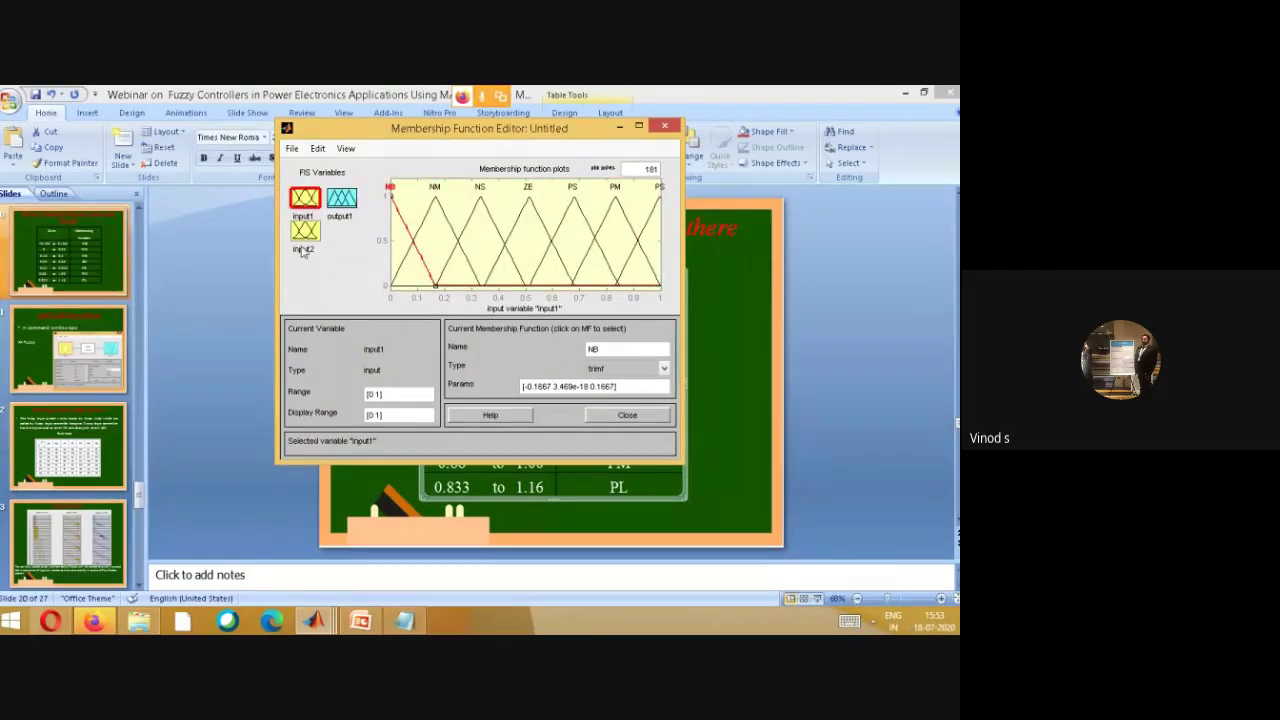
{"action": "left_click", "coordinate": [305, 231]}
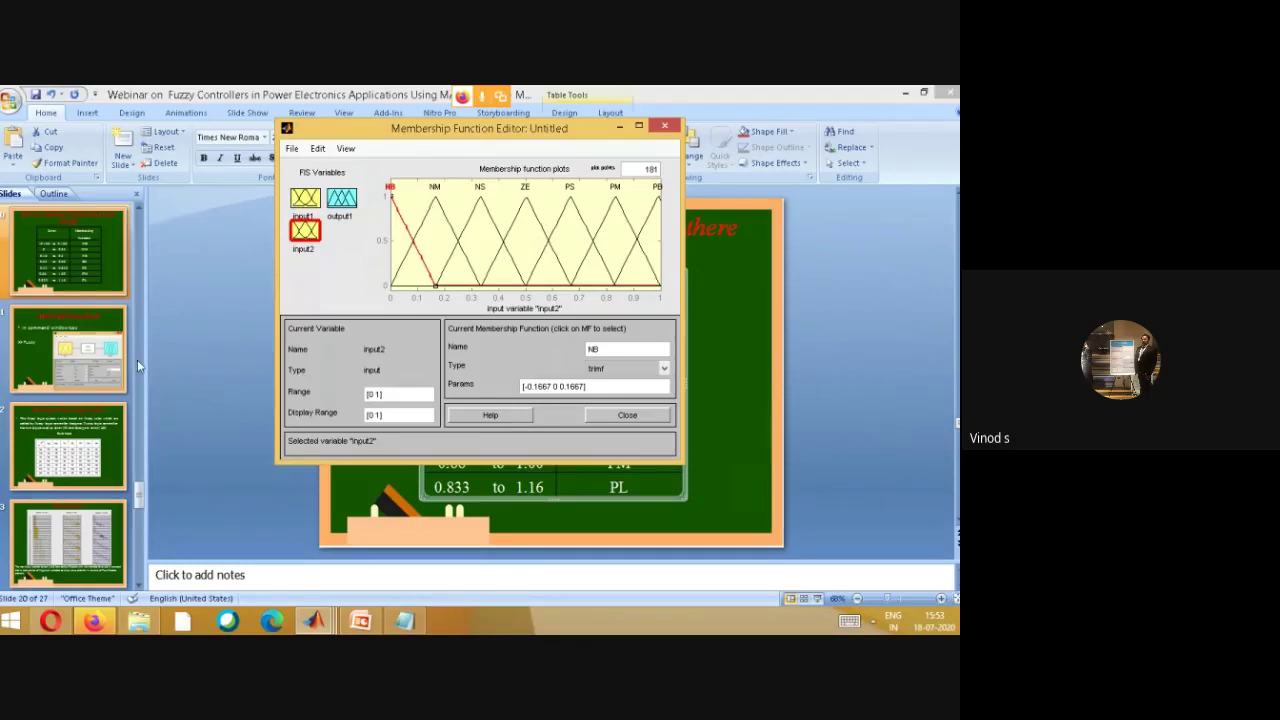
{"action": "left_click", "coordinate": [65, 447]}
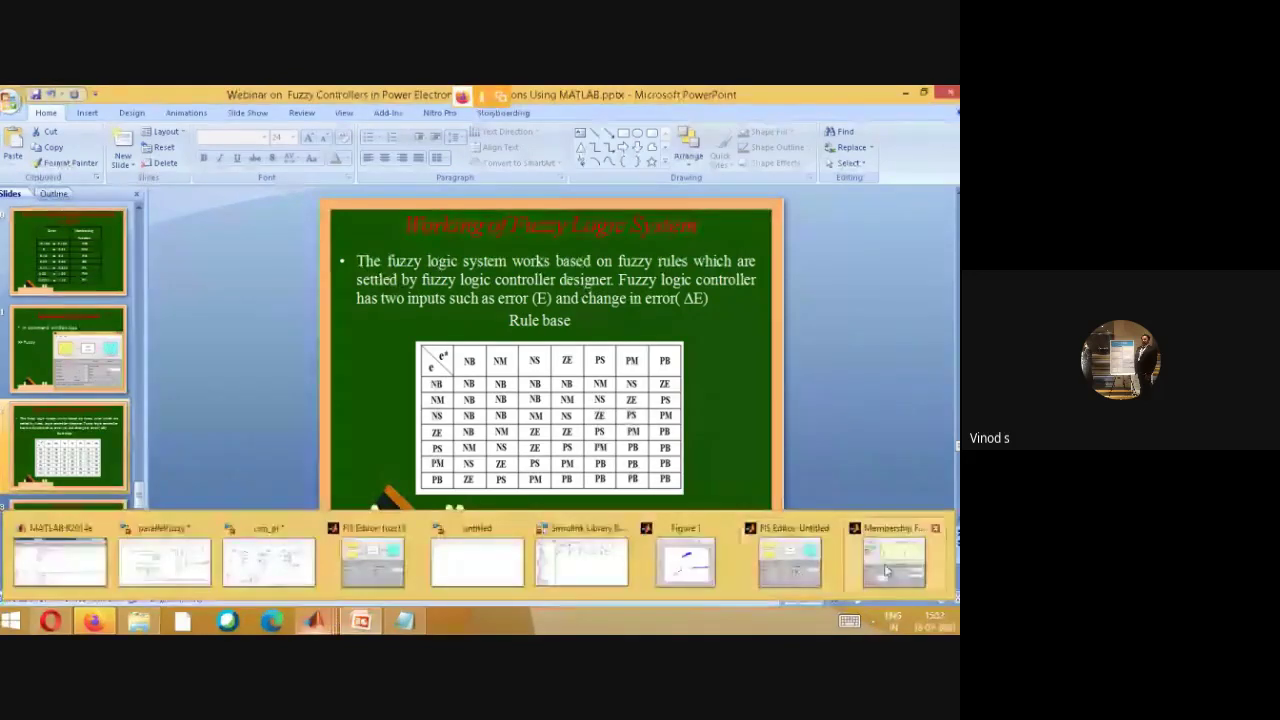
{"action": "left_click", "coordinate": [371, 555]}
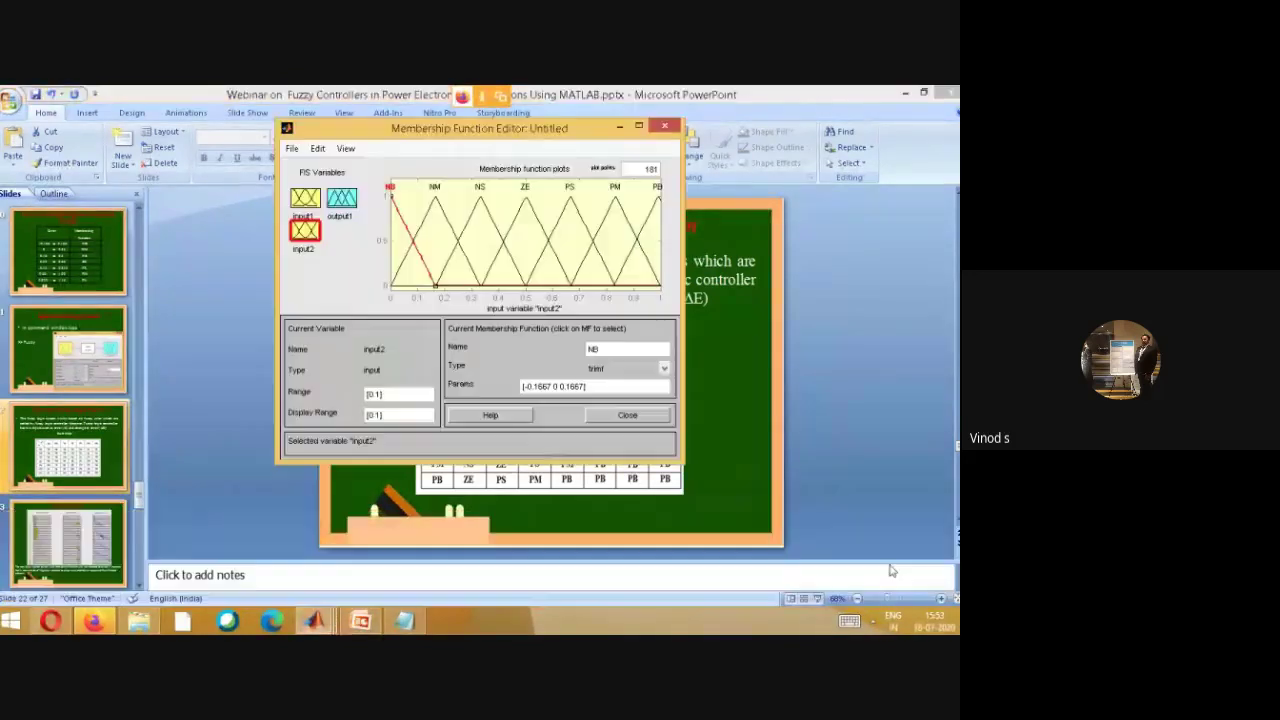
- Open the Rule Editor for the Untitled fuzzy system by way of the Rule Viewer
{"action": "left_click", "coordinate": [317, 148]}
{"action": "left_click", "coordinate": [326, 304]}
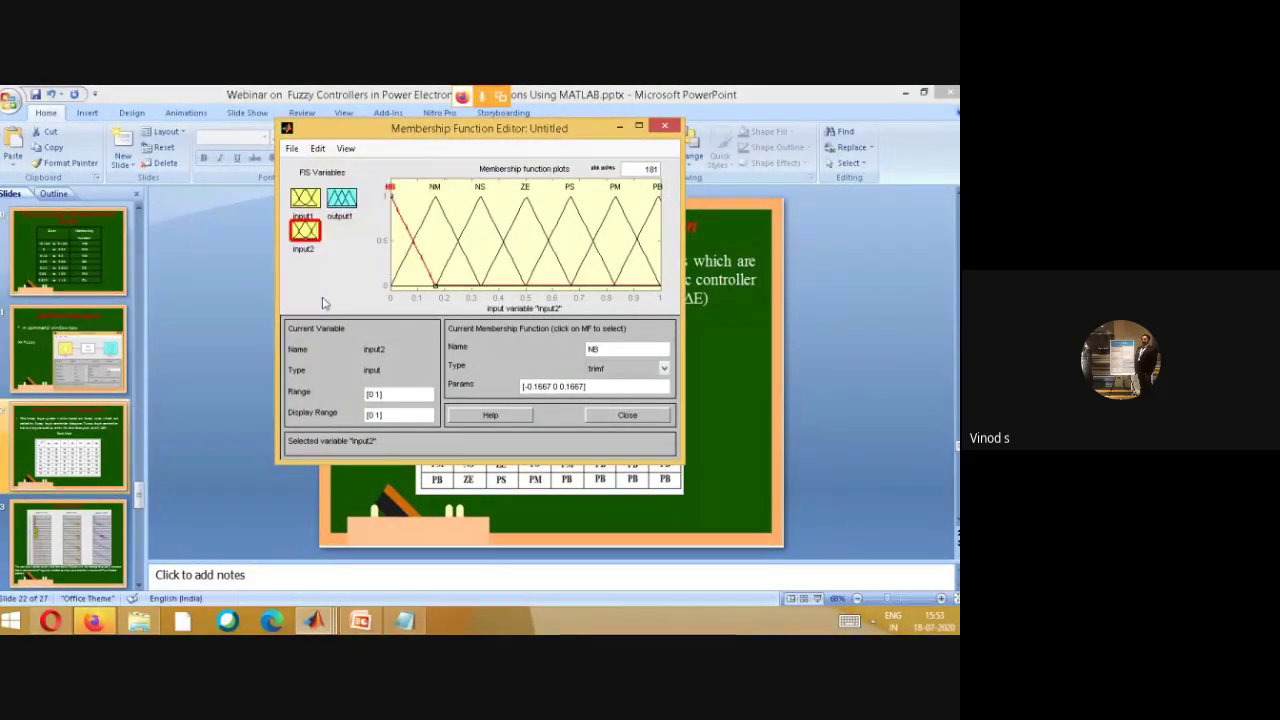
{"action": "left_click", "coordinate": [346, 149]}
{"action": "left_click", "coordinate": [354, 176]}
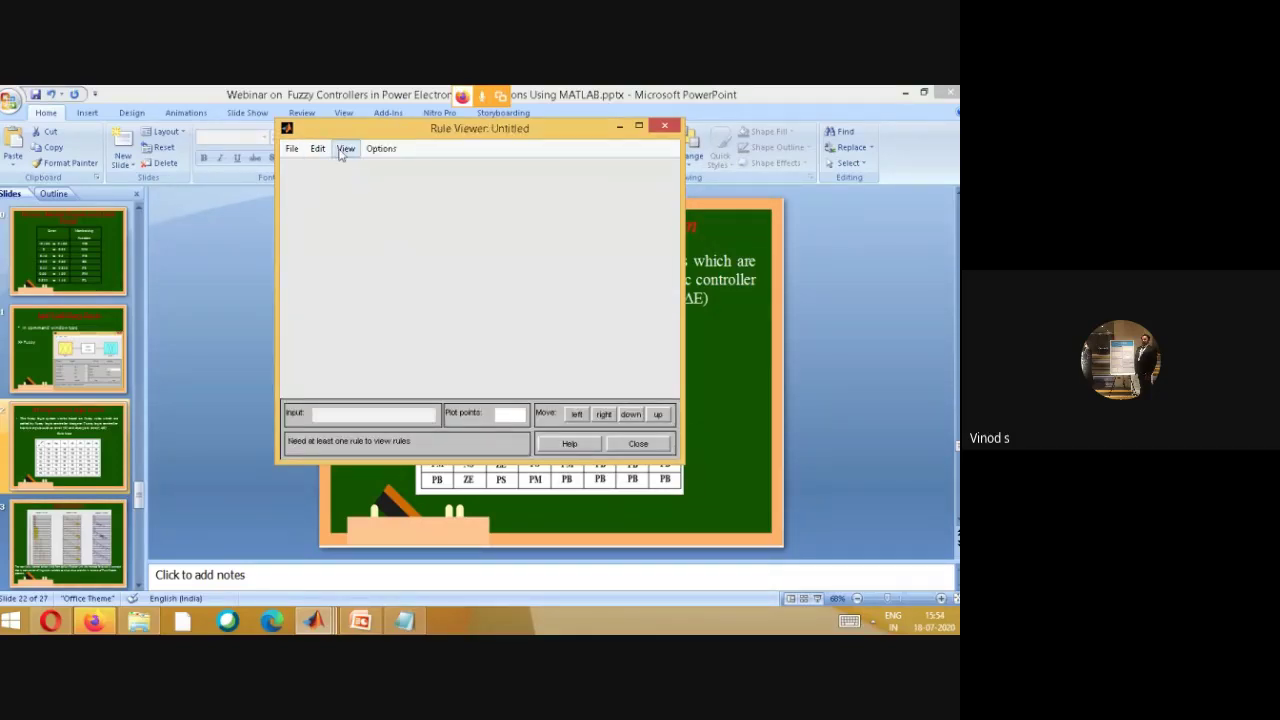
{"action": "left_click", "coordinate": [317, 148]}
{"action": "left_click", "coordinate": [339, 217]}
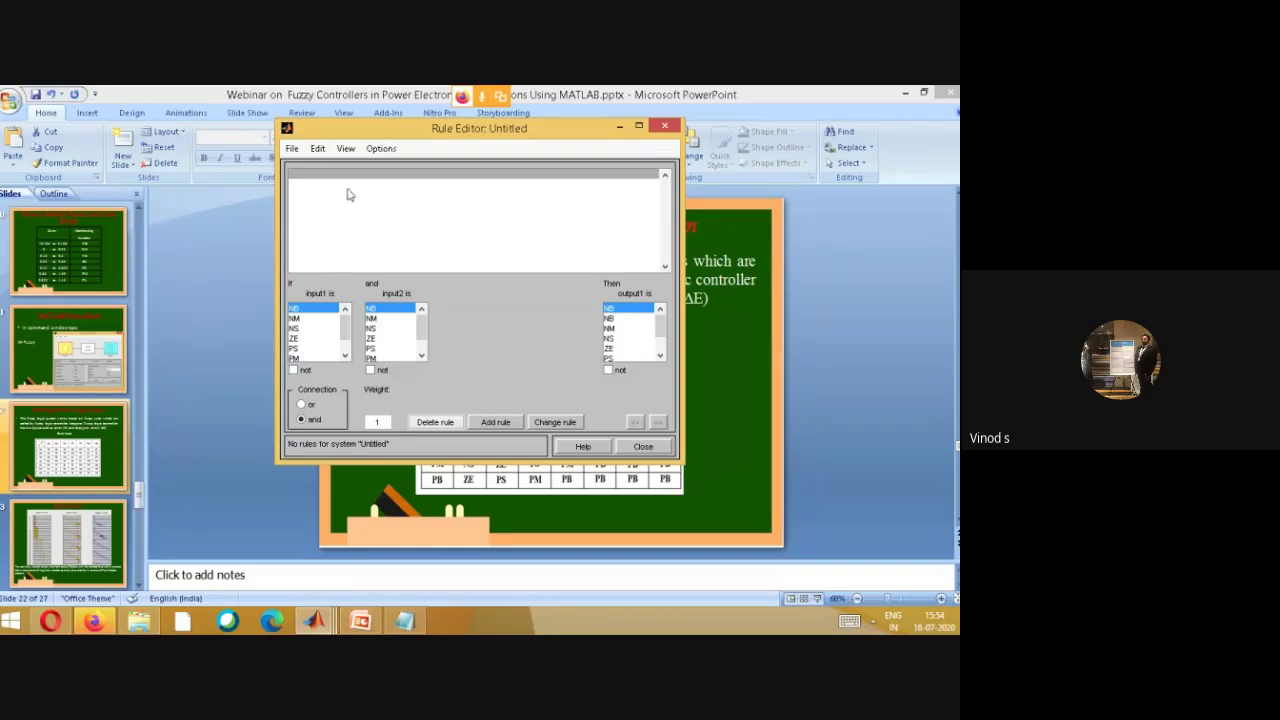
- Place the Rule Editor beside the slide's rule base table, close the Rule Viewer and minimize the Membership Function Editor
{"action": "left_click_drag", "start_coordinate": [397, 136], "coordinate": [664, 150]}
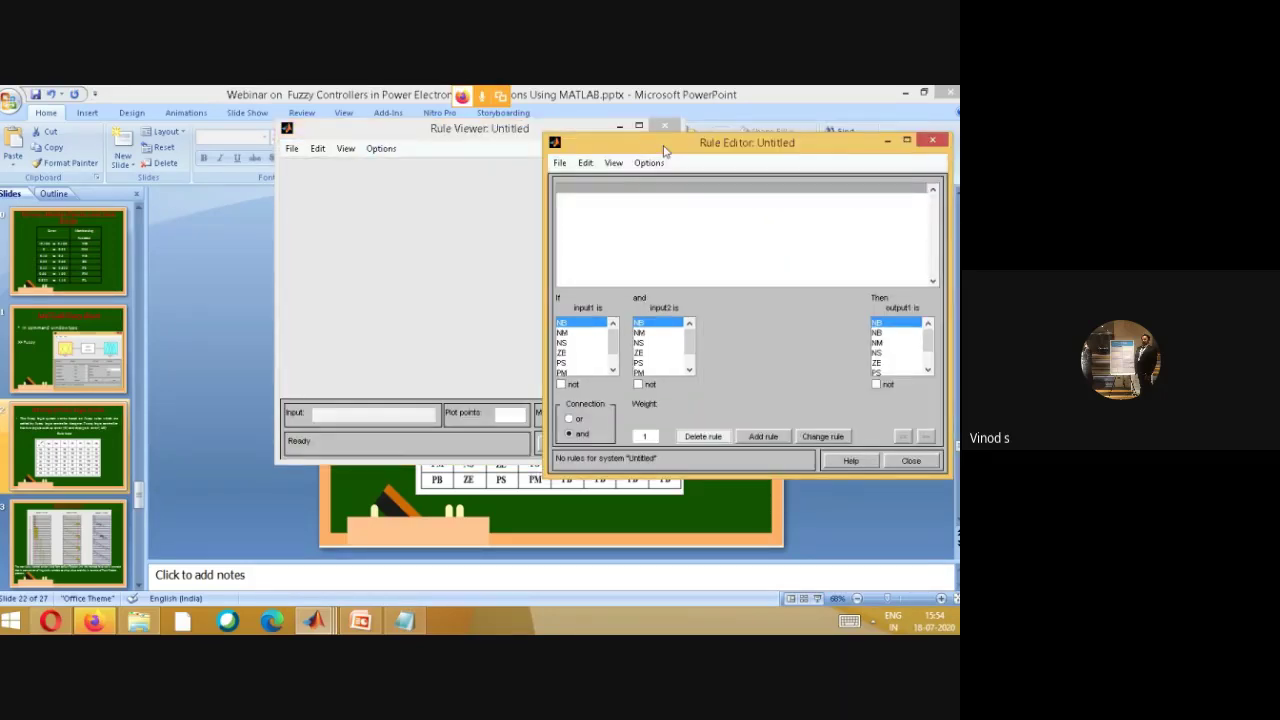
{"action": "left_click", "coordinate": [410, 144]}
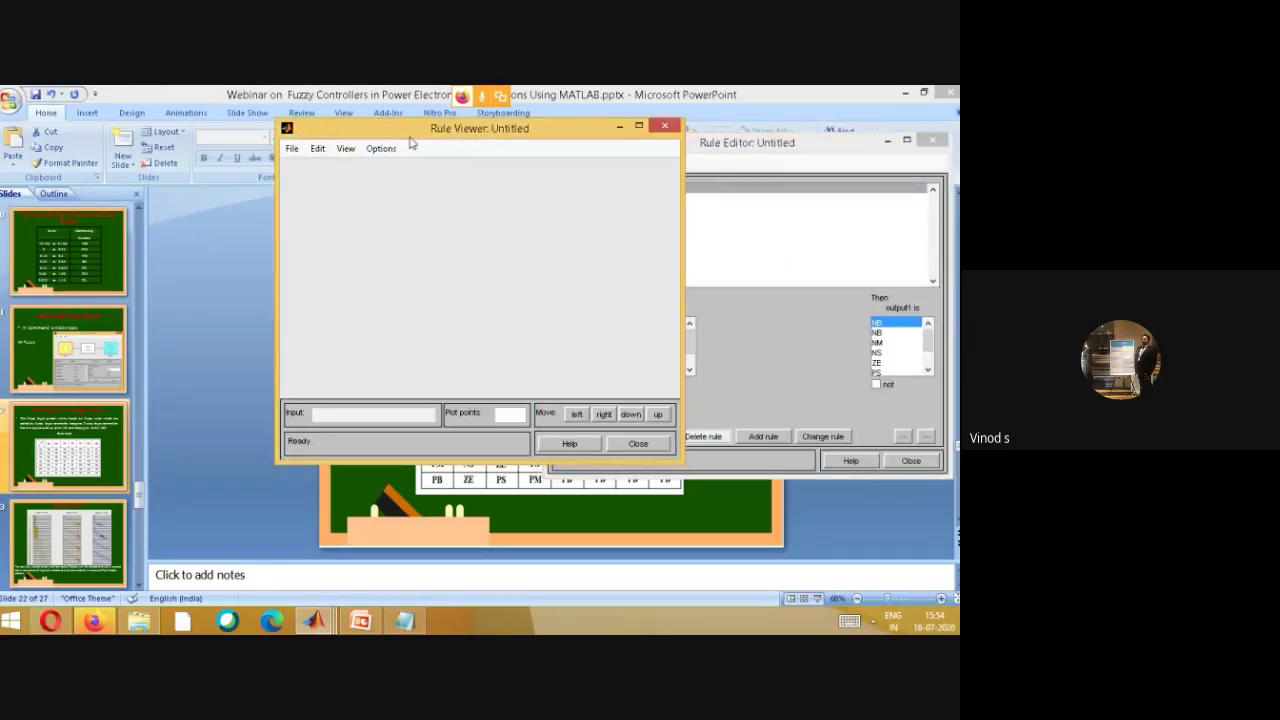
{"action": "left_click", "coordinate": [664, 126]}
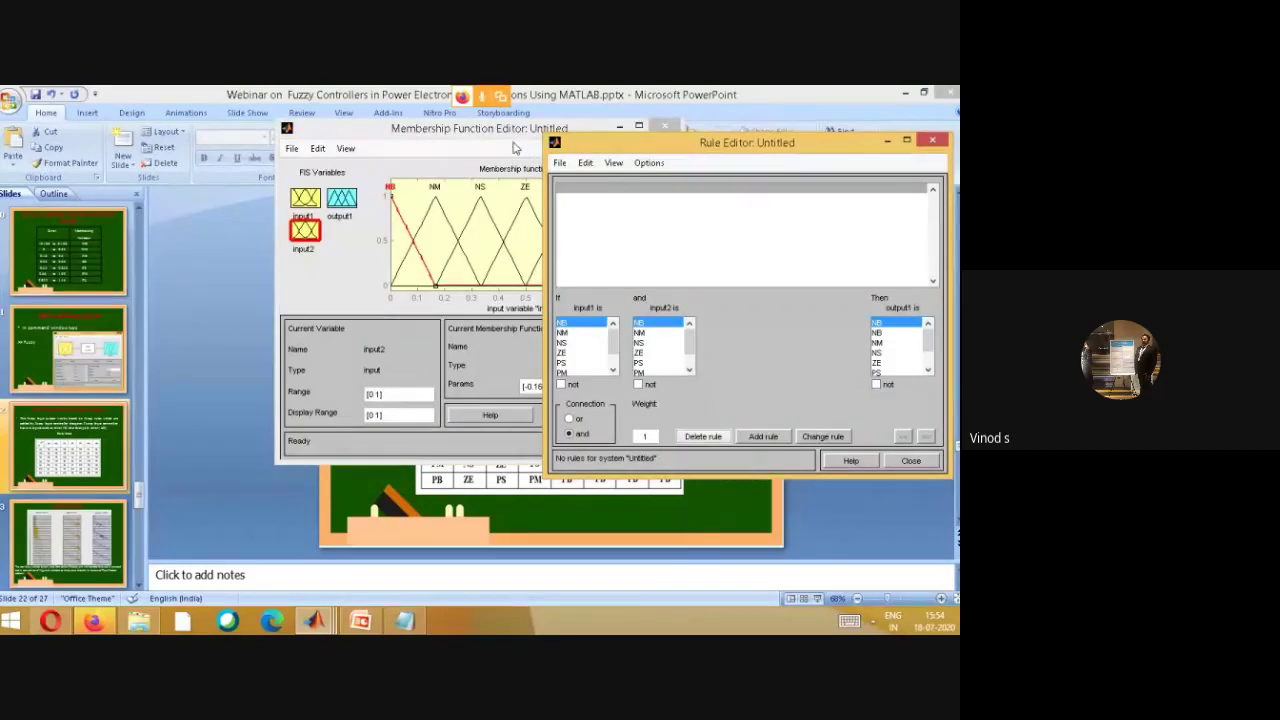
{"action": "left_click", "coordinate": [497, 141]}
{"action": "left_click", "coordinate": [620, 128]}
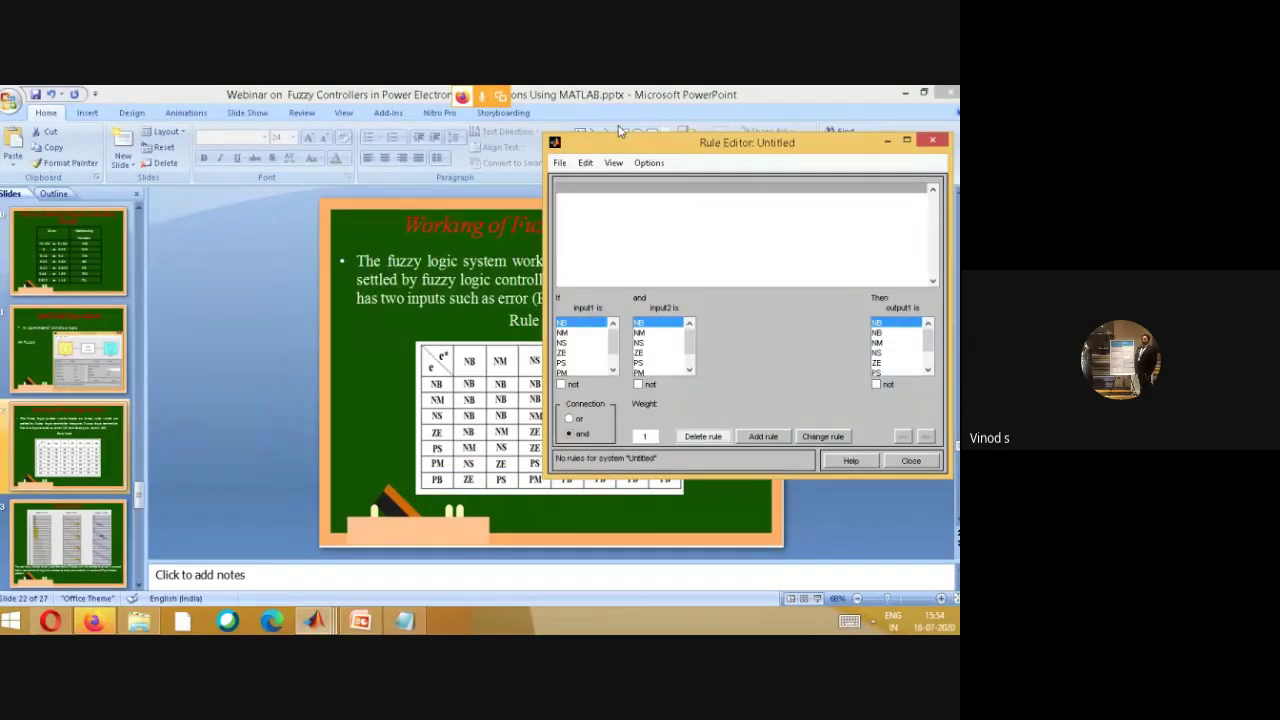
{"action": "left_click_drag", "start_coordinate": [645, 145], "coordinate": [659, 136]}
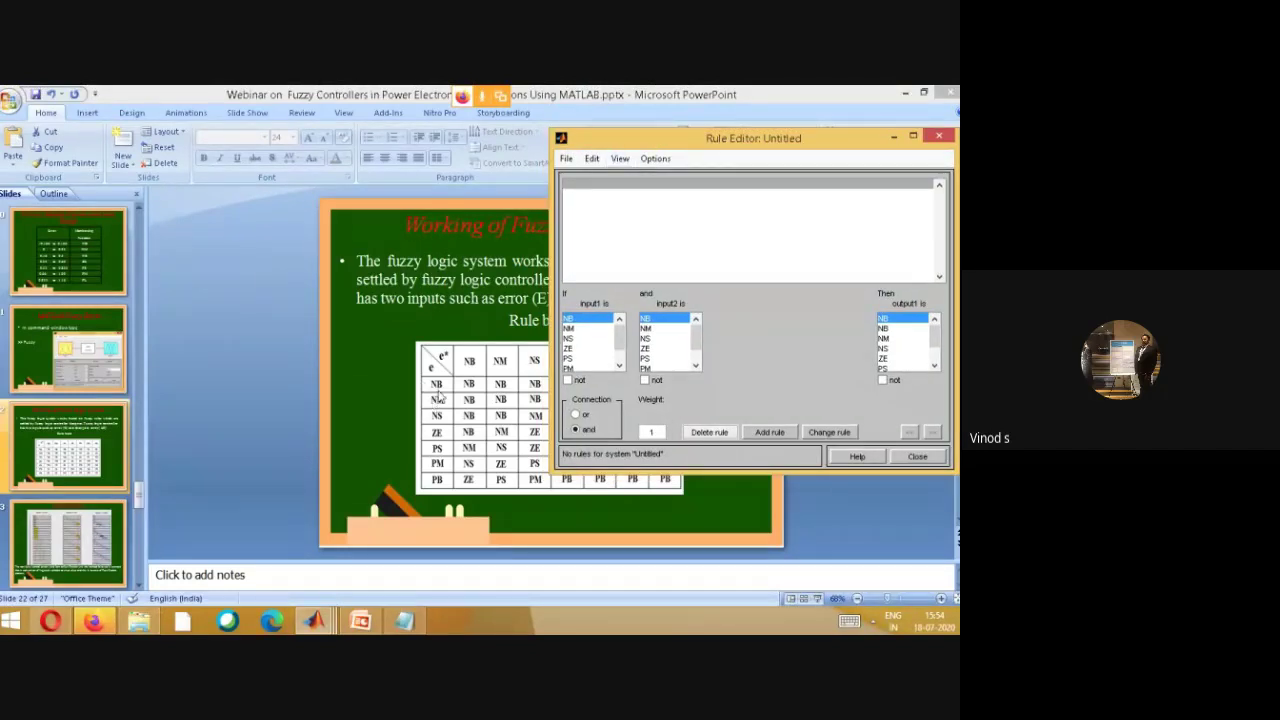
- Add the first rule: if input1 is NB and input2 is NB, then output1 is NB, with weight 1
{"action": "left_click", "coordinate": [619, 360]}
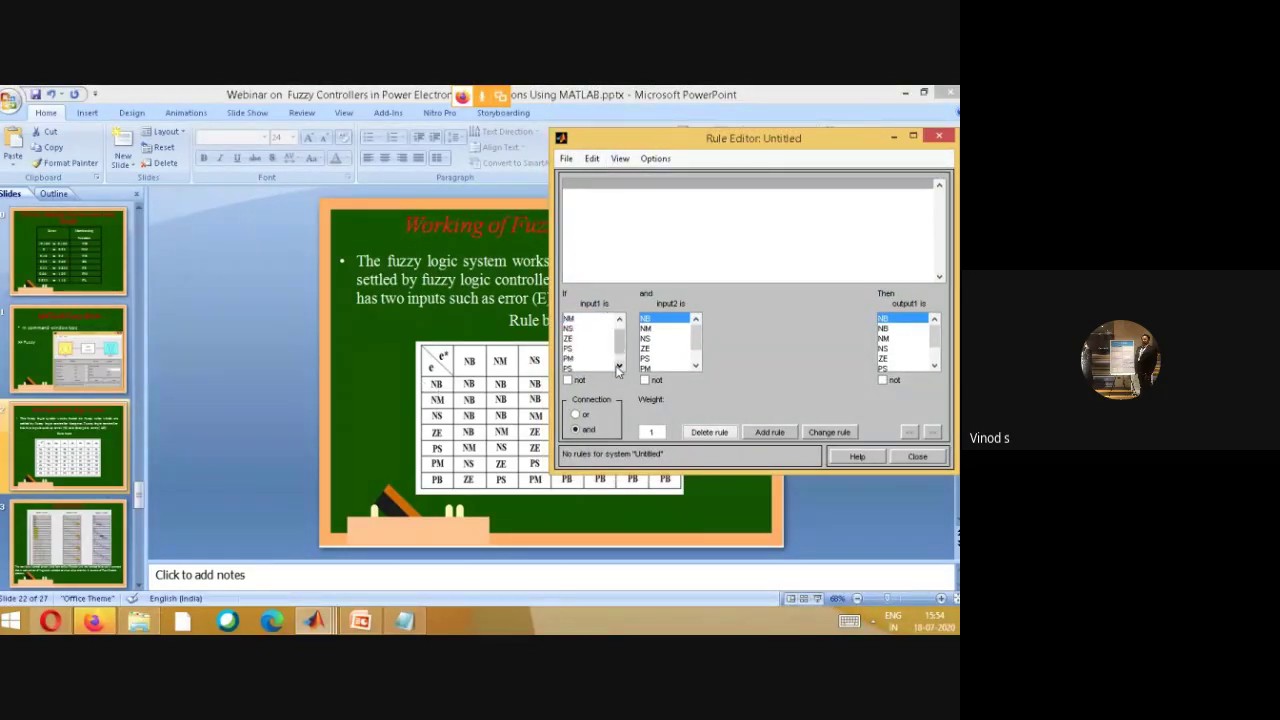
{"action": "left_click", "coordinate": [619, 320]}
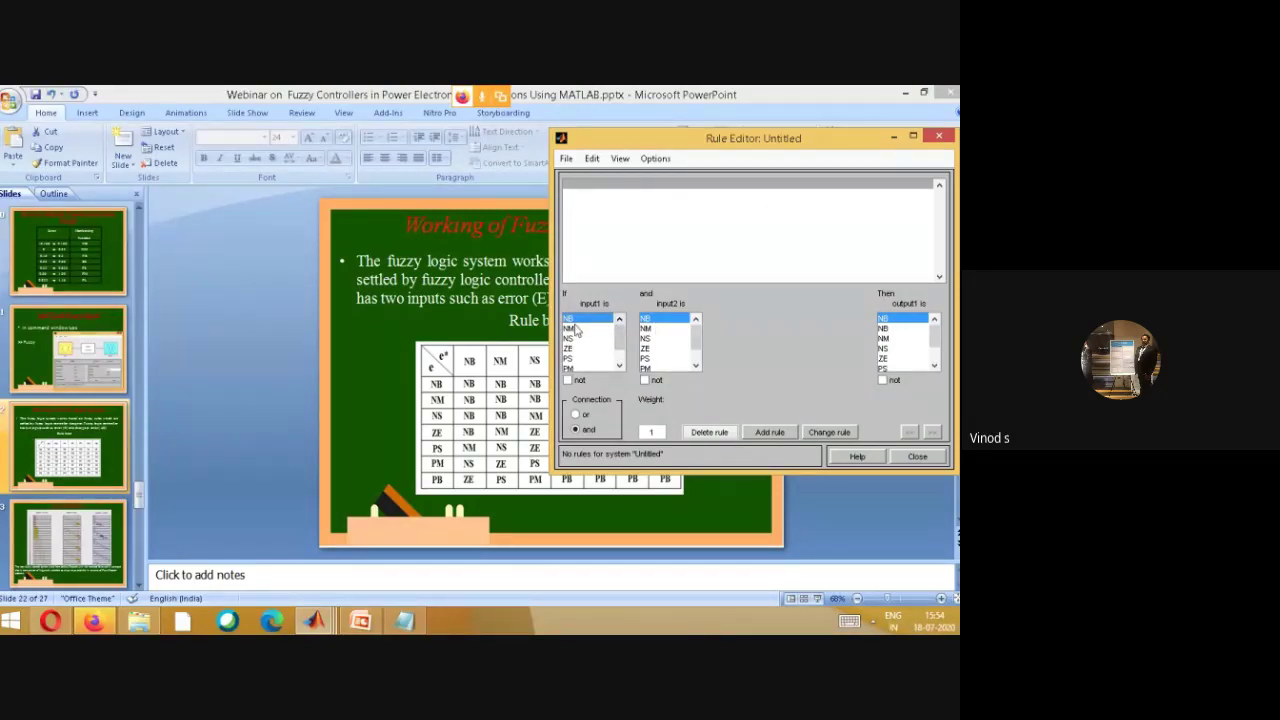
{"action": "left_click", "coordinate": [768, 433]}
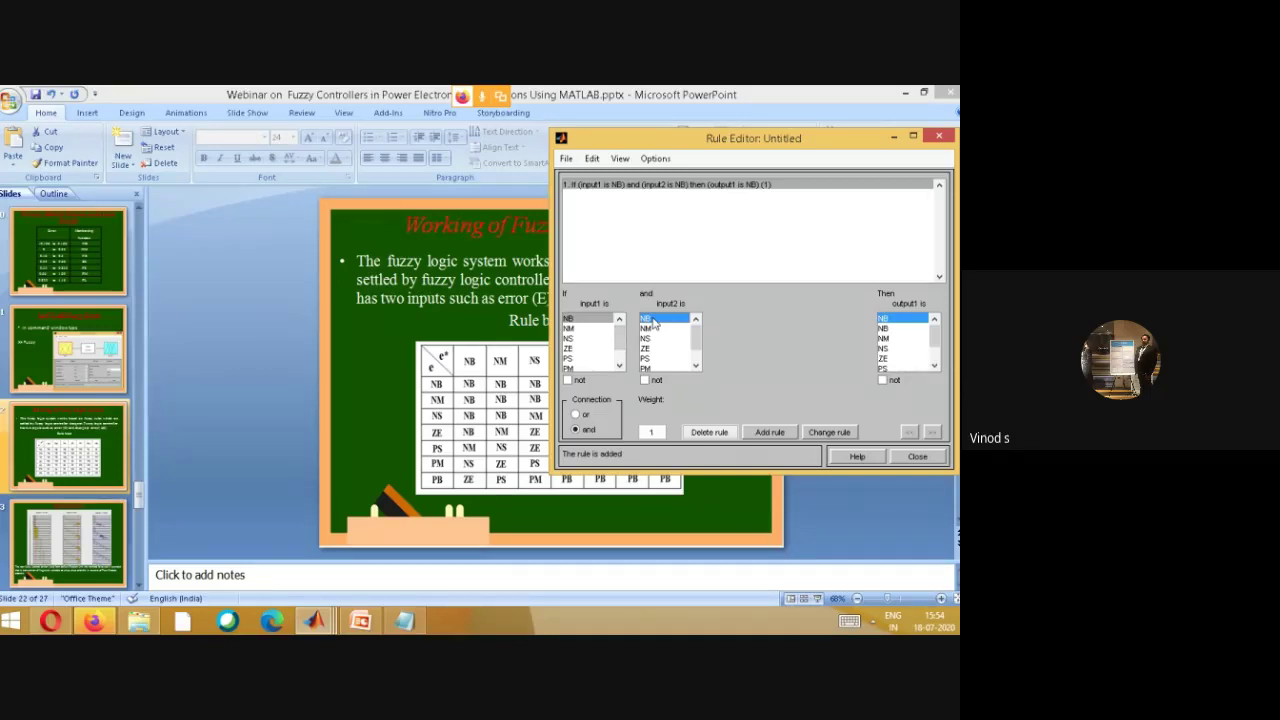
- Add a second rule with input1 NB, input2 NB and output1 NB, and select it in the rule list
{"action": "left_click", "coordinate": [912, 320]}
{"action": "left_click", "coordinate": [758, 432]}
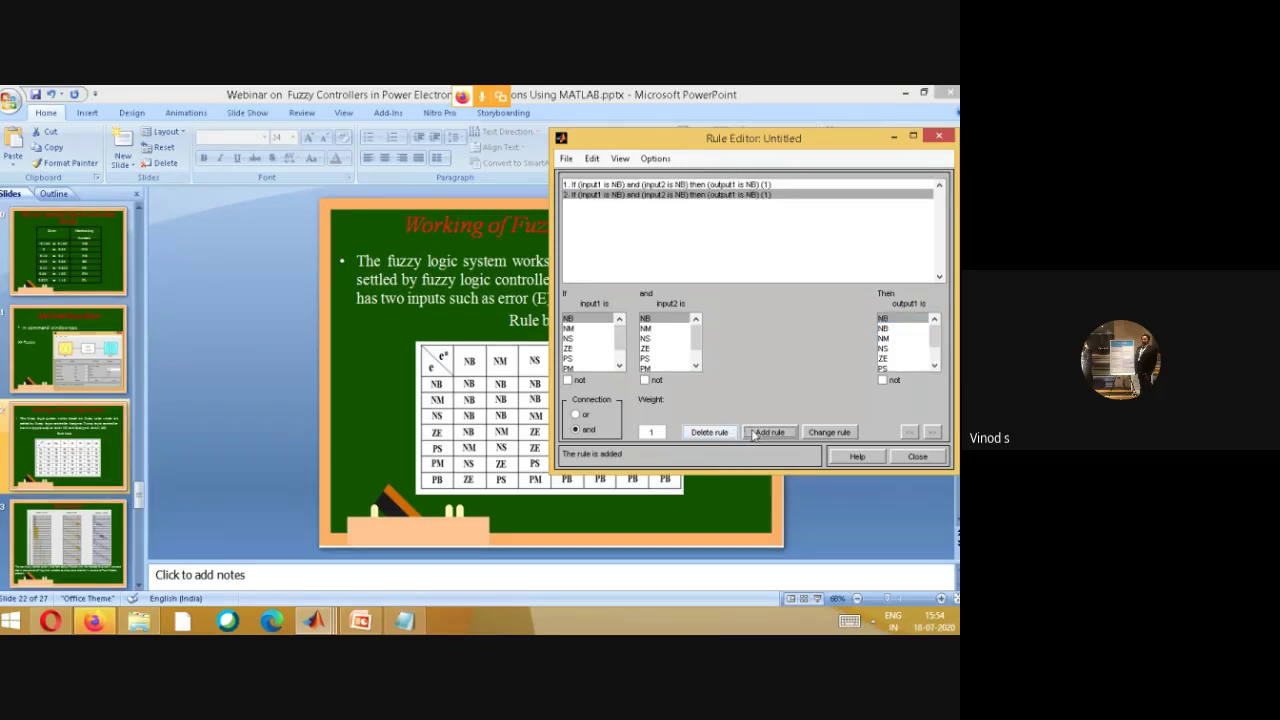
{"action": "left_click", "coordinate": [585, 196]}
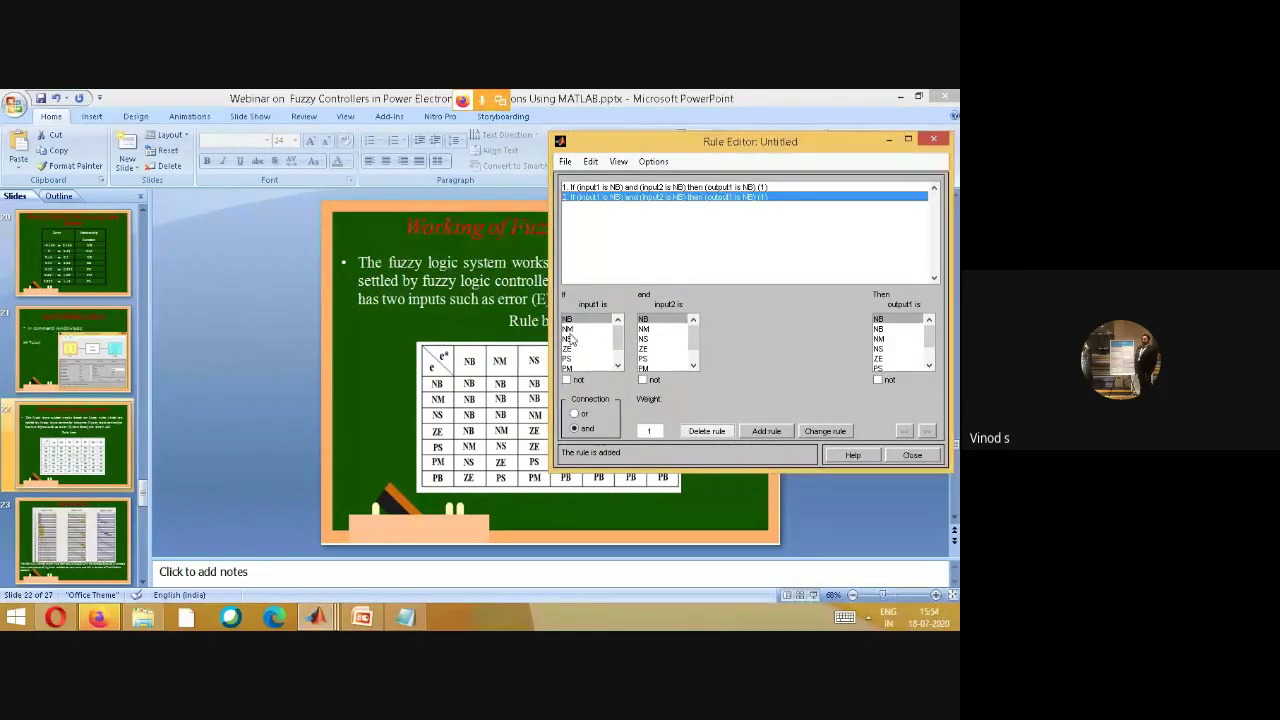
- Try NM for input1, reselect the second rule, and minimize the Rule Editor of the Untitled system
{"action": "left_click", "coordinate": [572, 331]}
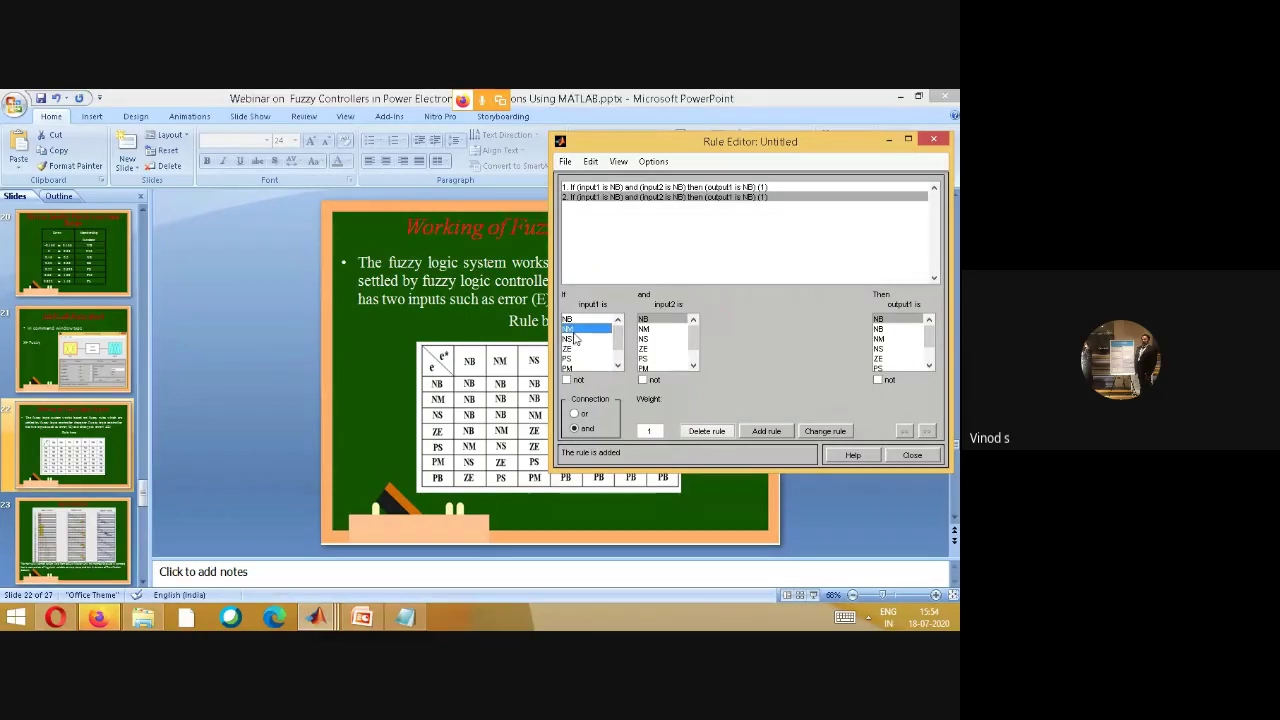
{"action": "left_click", "coordinate": [618, 200]}
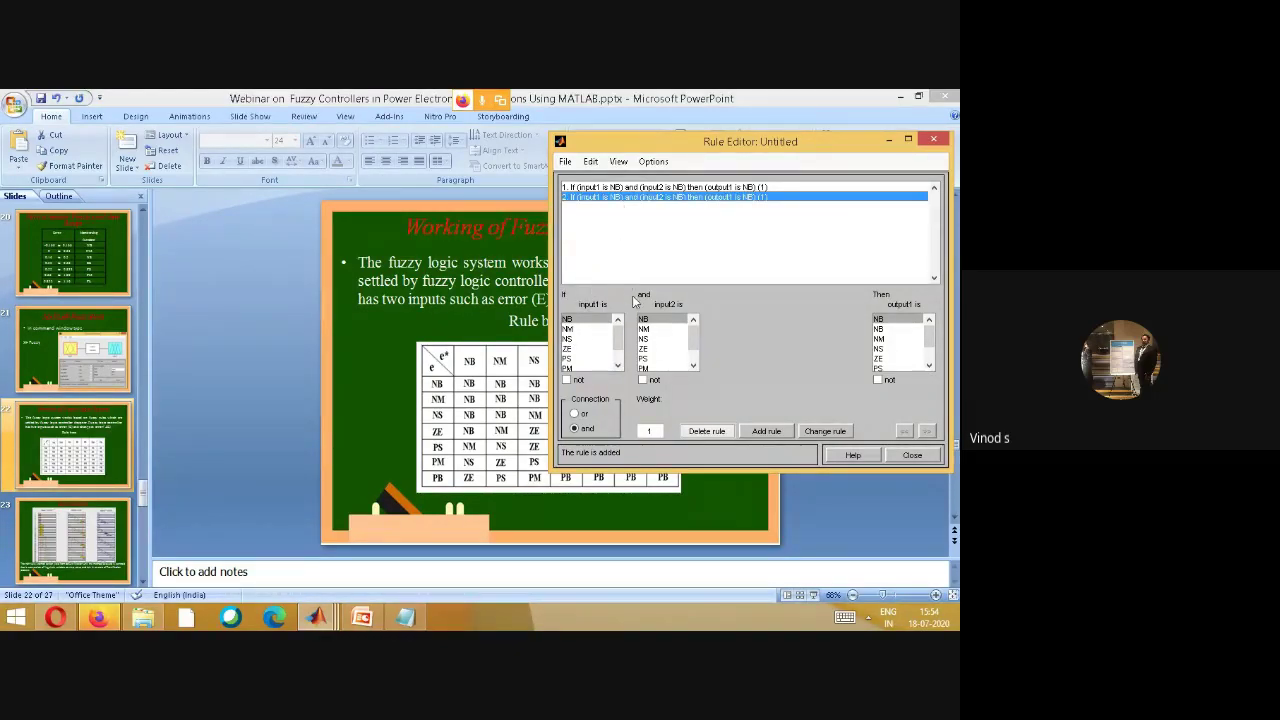
{"action": "left_click", "coordinate": [935, 141]}
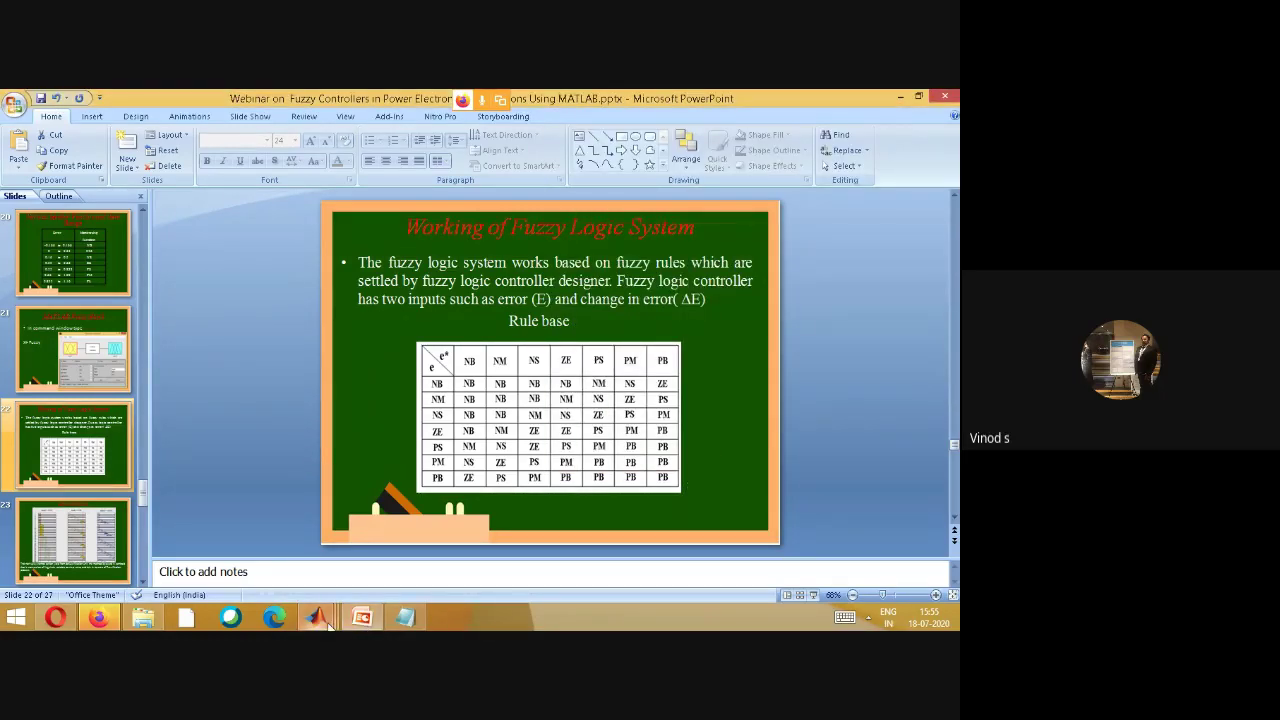
- Bring up the FIS Editor of fuzz13 and open its Rule Editor
{"action": "mouse_move", "coordinate": [317, 617]}
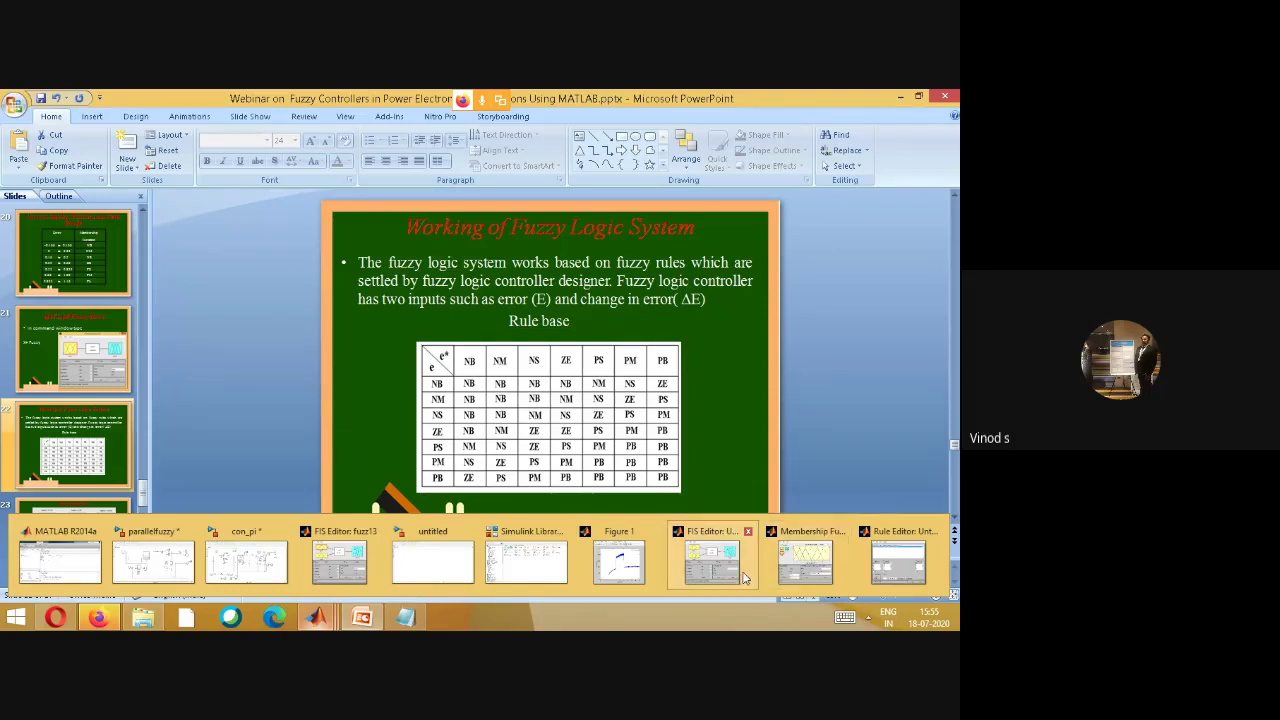
{"action": "left_click", "coordinate": [363, 566]}
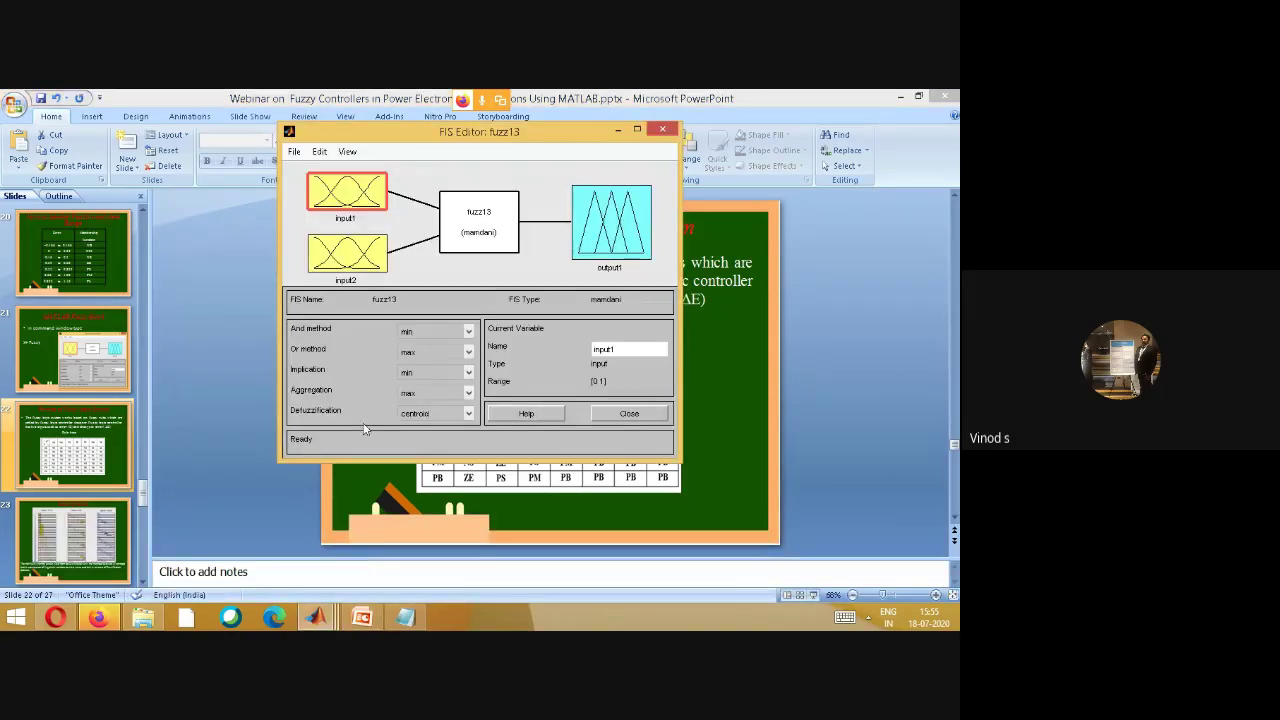
{"action": "left_click", "coordinate": [319, 151]}
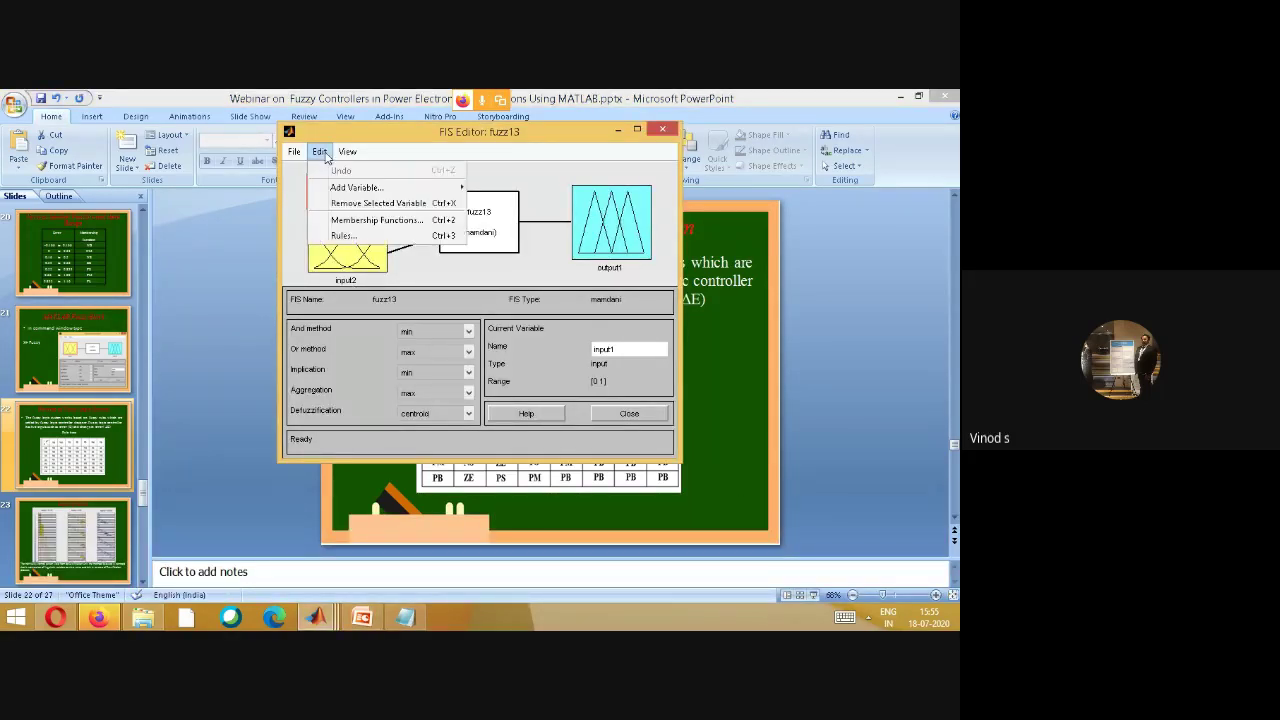
{"action": "left_click", "coordinate": [351, 244]}
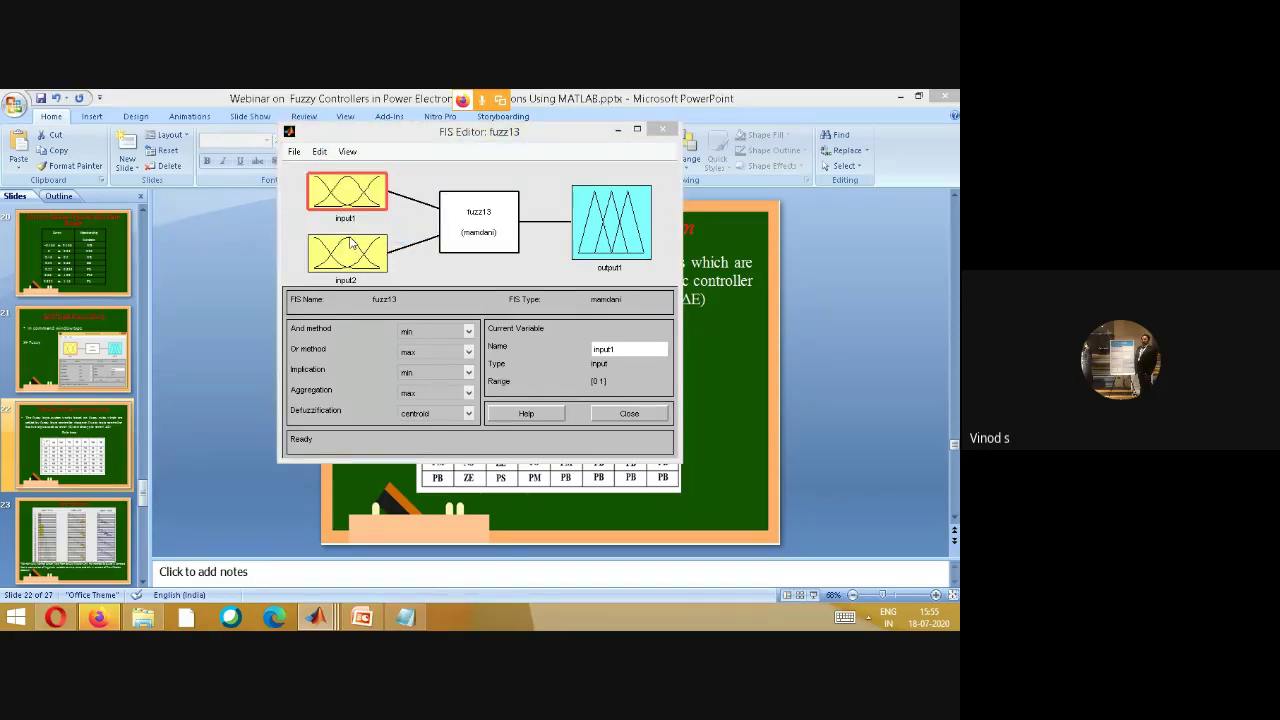
{"action": "left_click", "coordinate": [319, 151]}
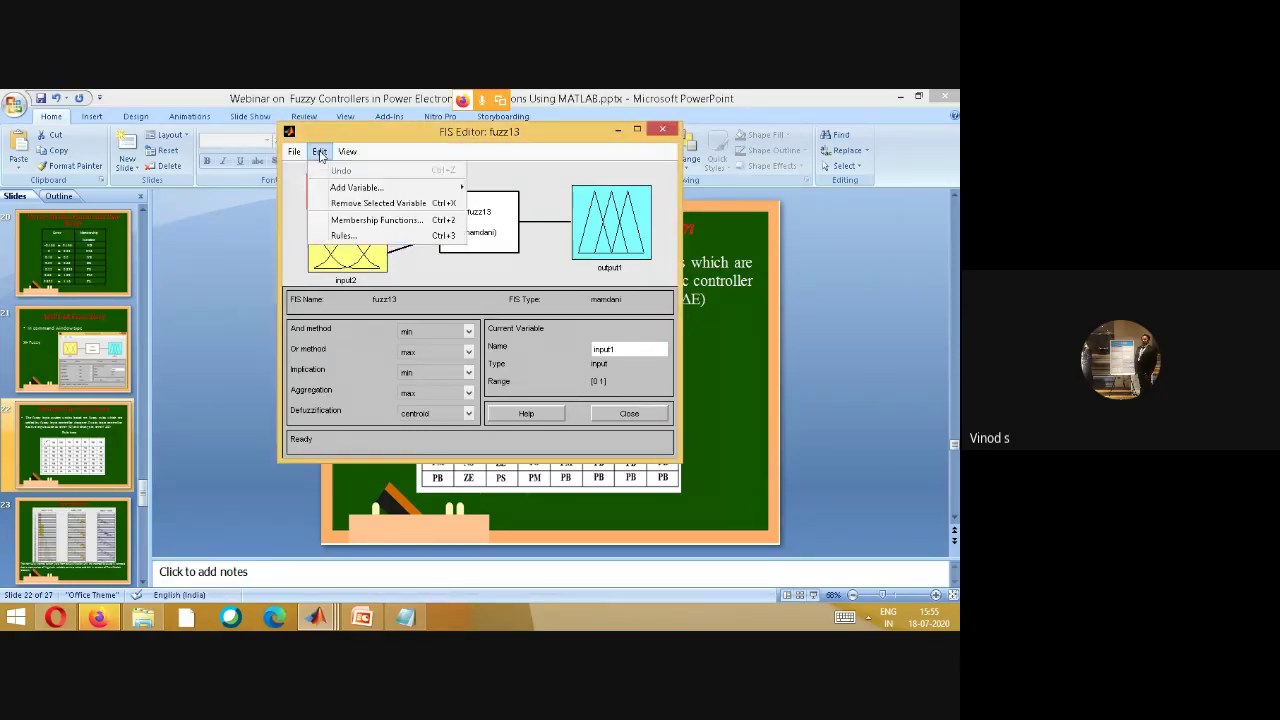
{"action": "left_click", "coordinate": [337, 236]}
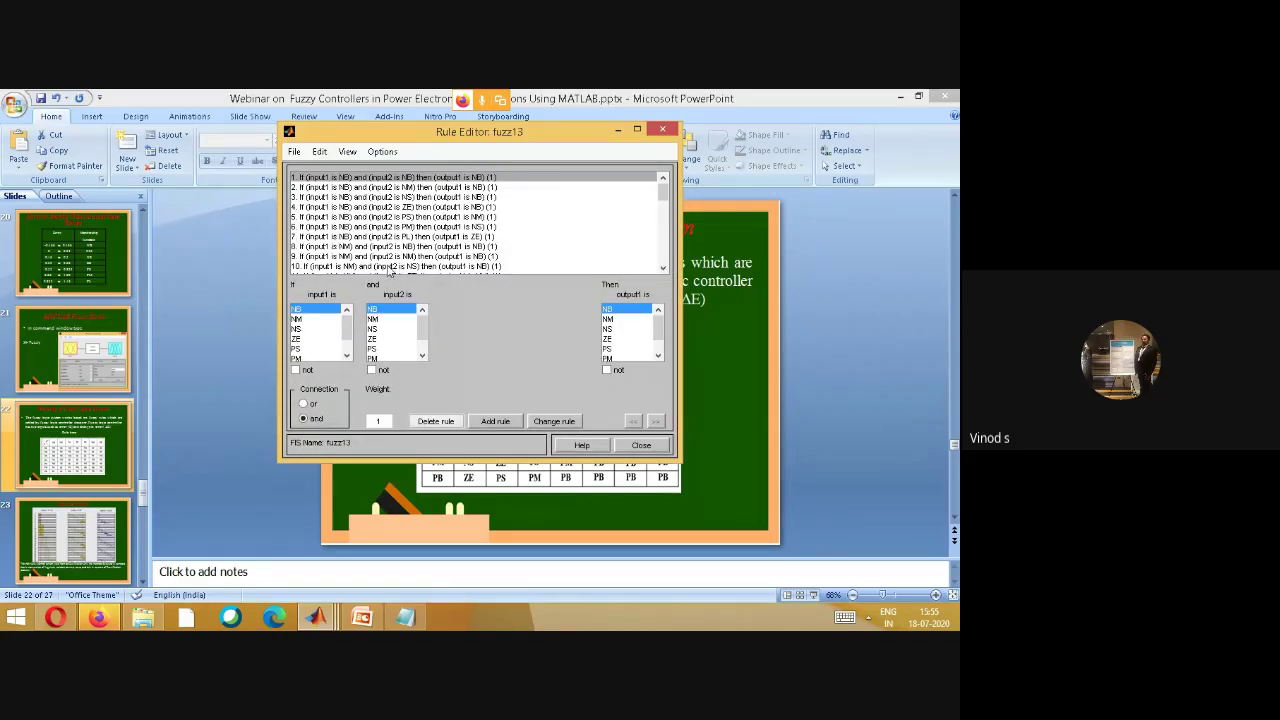
- Place the fuzz13 Rule Editor beside the slide's rule base table and examine its rule list down to the last rules
{"action": "left_click_drag", "start_coordinate": [554, 127], "coordinate": [370, 108]}
{"action": "left_click", "coordinate": [661, 129]}
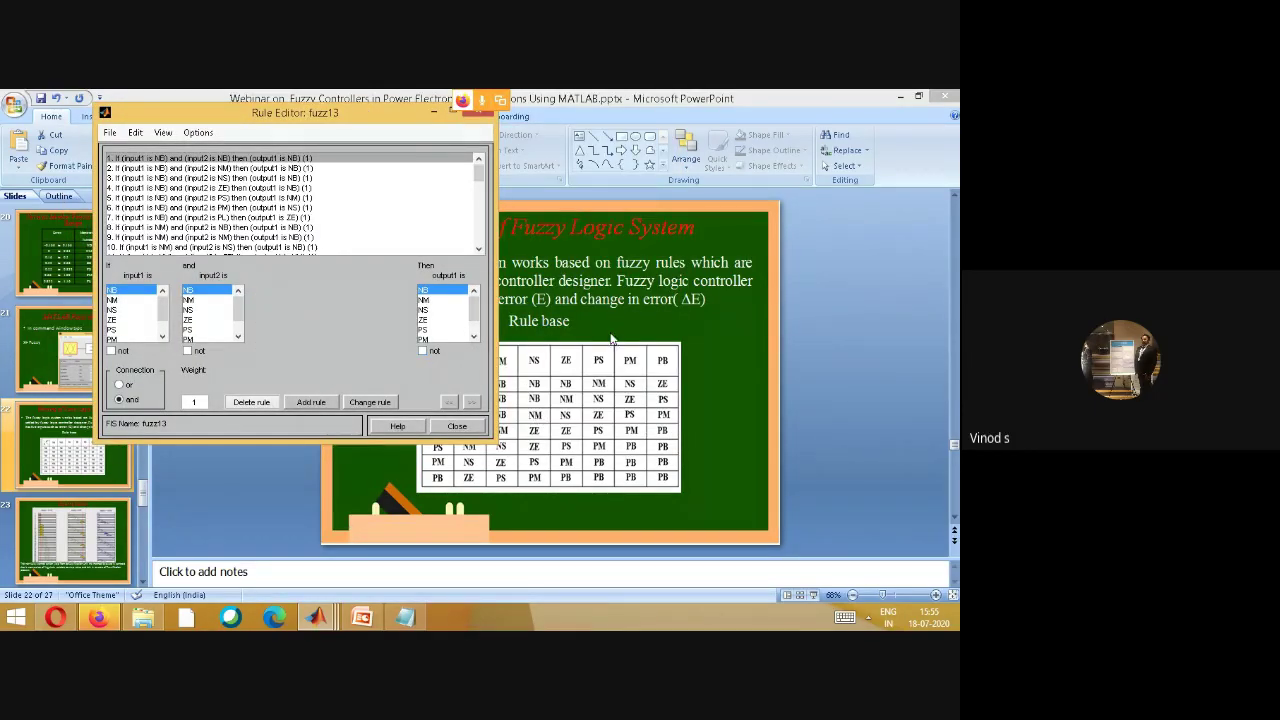
{"action": "left_click_drag", "start_coordinate": [378, 119], "coordinate": [315, 119]}
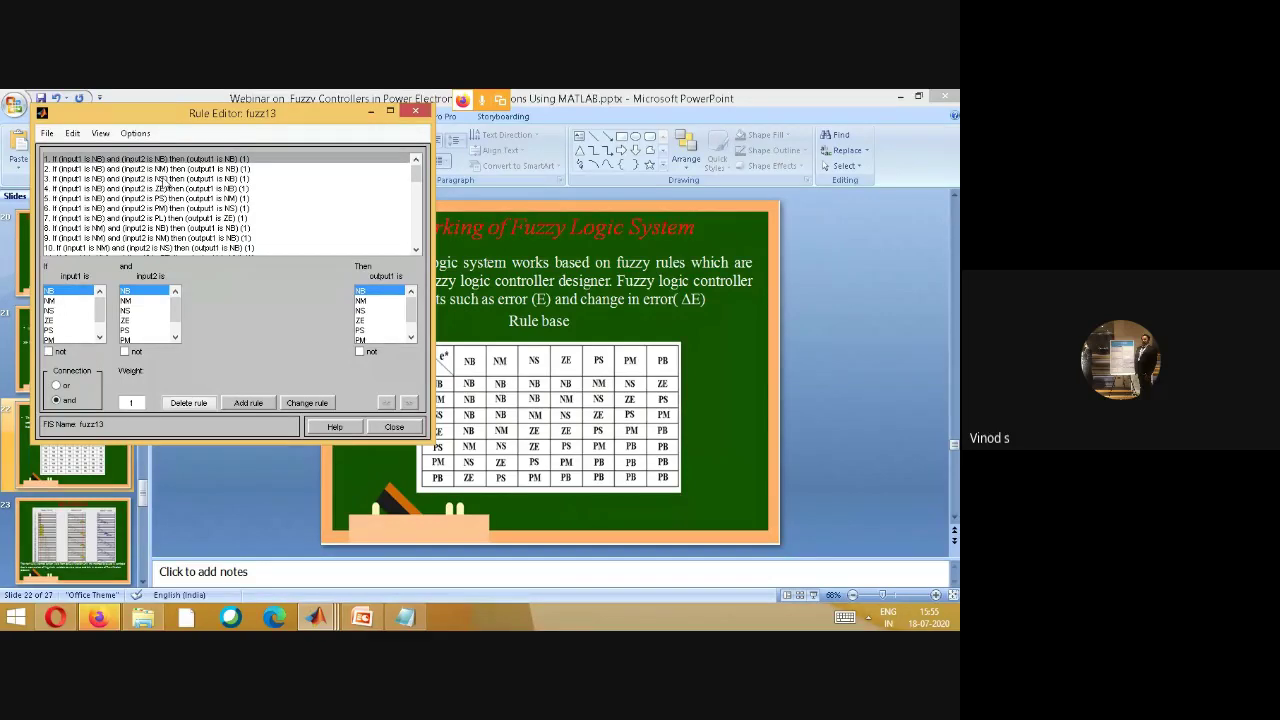
{"action": "scroll", "coordinate": [419, 260], "scroll_direction": "down", "scroll_amount": 8}
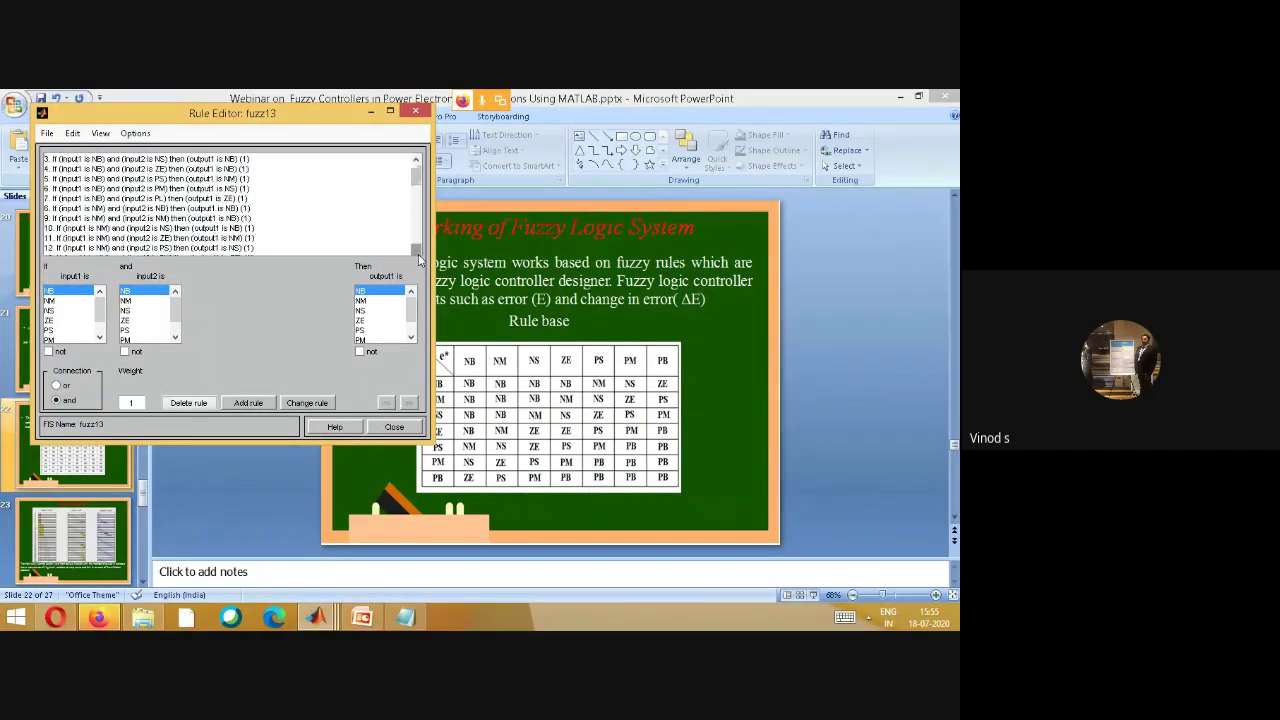
{"action": "scroll", "coordinate": [419, 259], "scroll_direction": "down", "scroll_amount": 5}
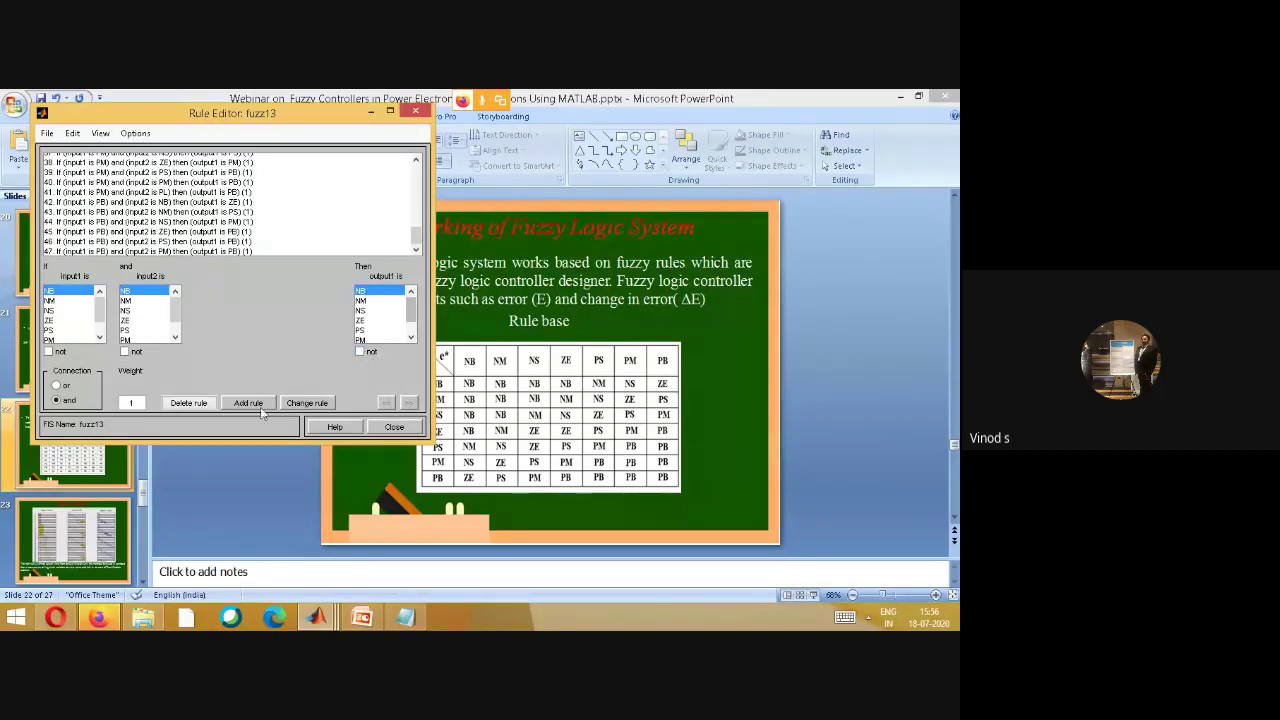
- Close the fuzz13 Rule Editor and save its changes as fuzz13.fis in the MATLAB folder under Documents
{"action": "left_click", "coordinate": [418, 117]}
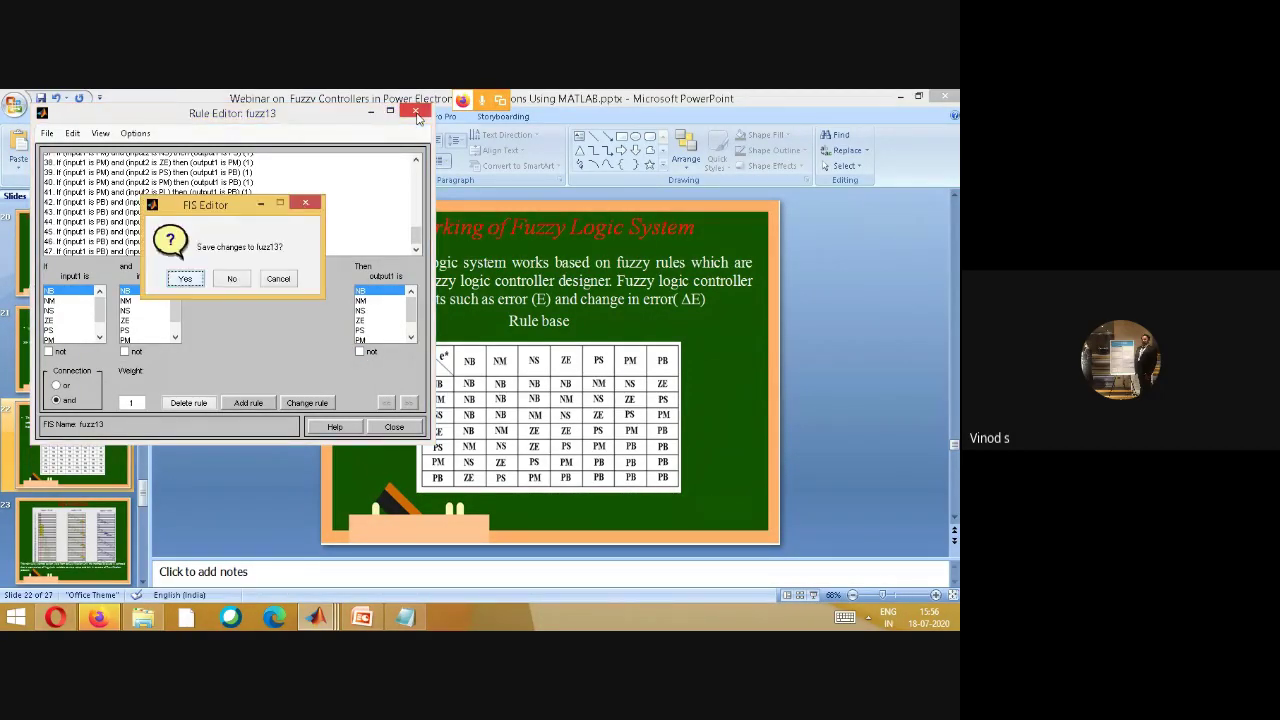
{"action": "left_click", "coordinate": [184, 279]}
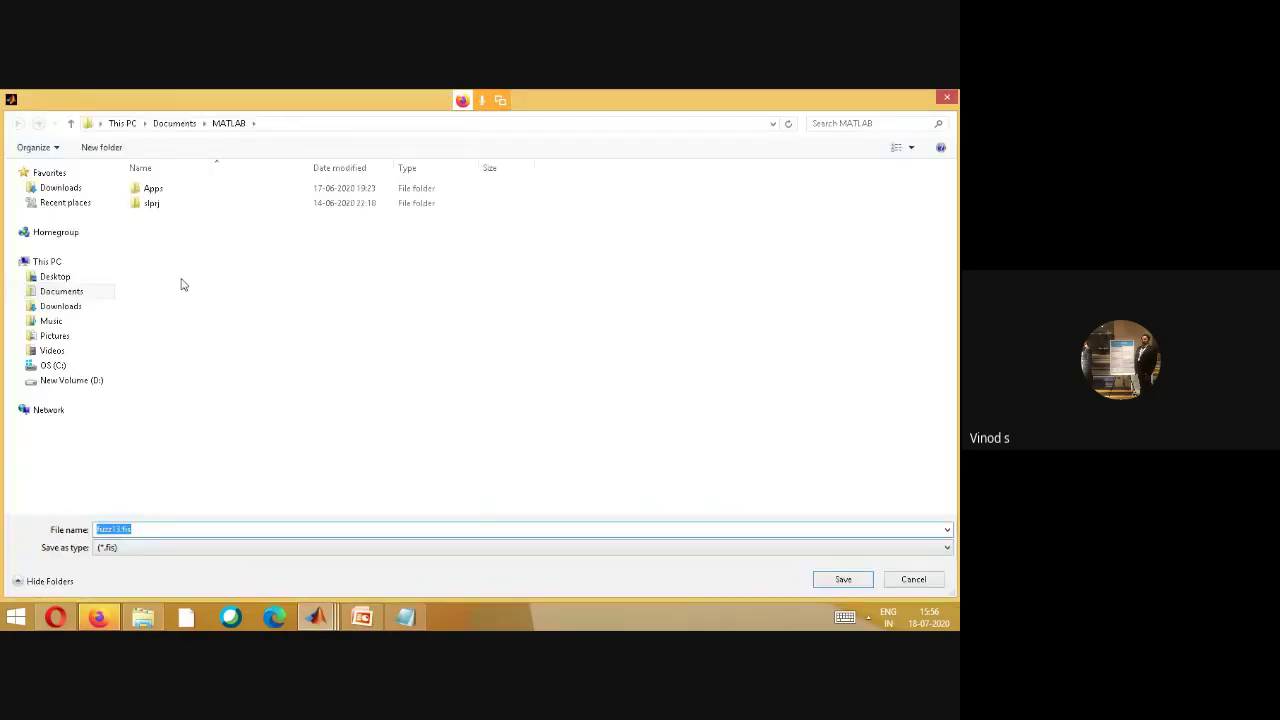
{"action": "left_click", "coordinate": [843, 583]}
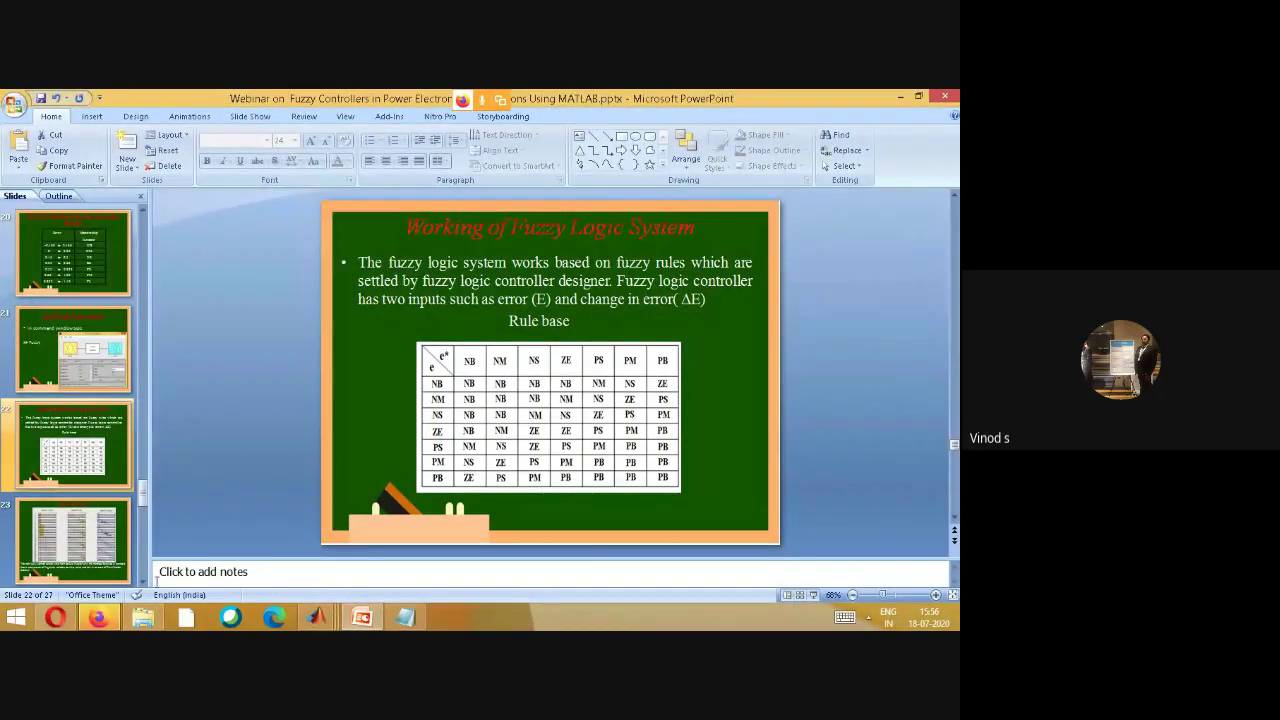
- Switch to the MATLAB main window and rerun the fuzzy command to start a new FIS Editor
{"action": "mouse_move", "coordinate": [316, 622]}
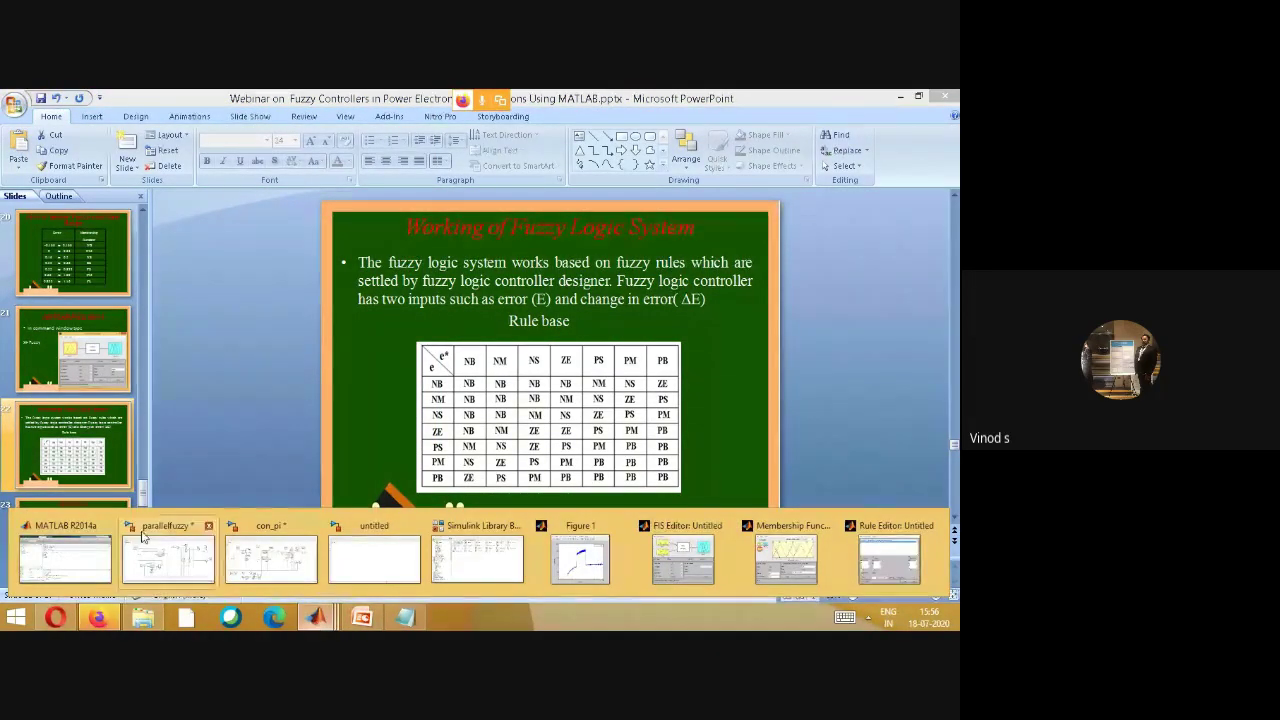
{"action": "left_click", "coordinate": [65, 558]}
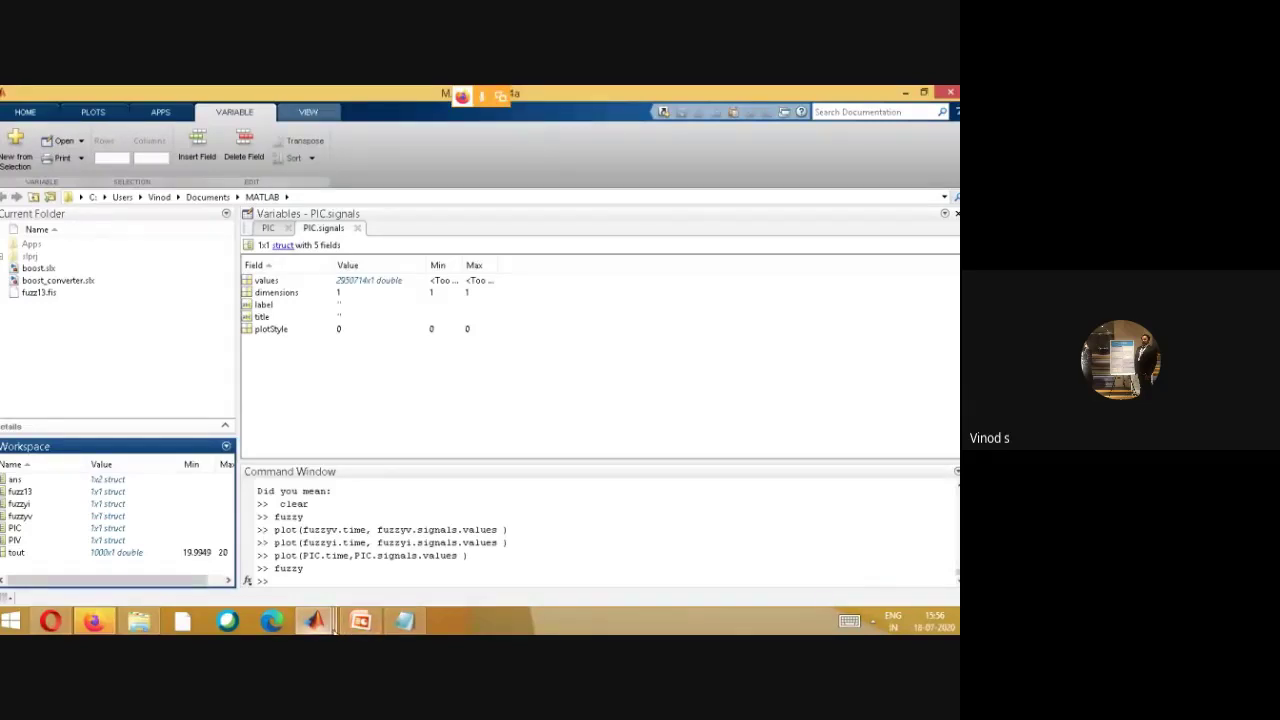
{"action": "mouse_move", "coordinate": [333, 626]}
{"action": "left_click", "coordinate": [449, 491]}
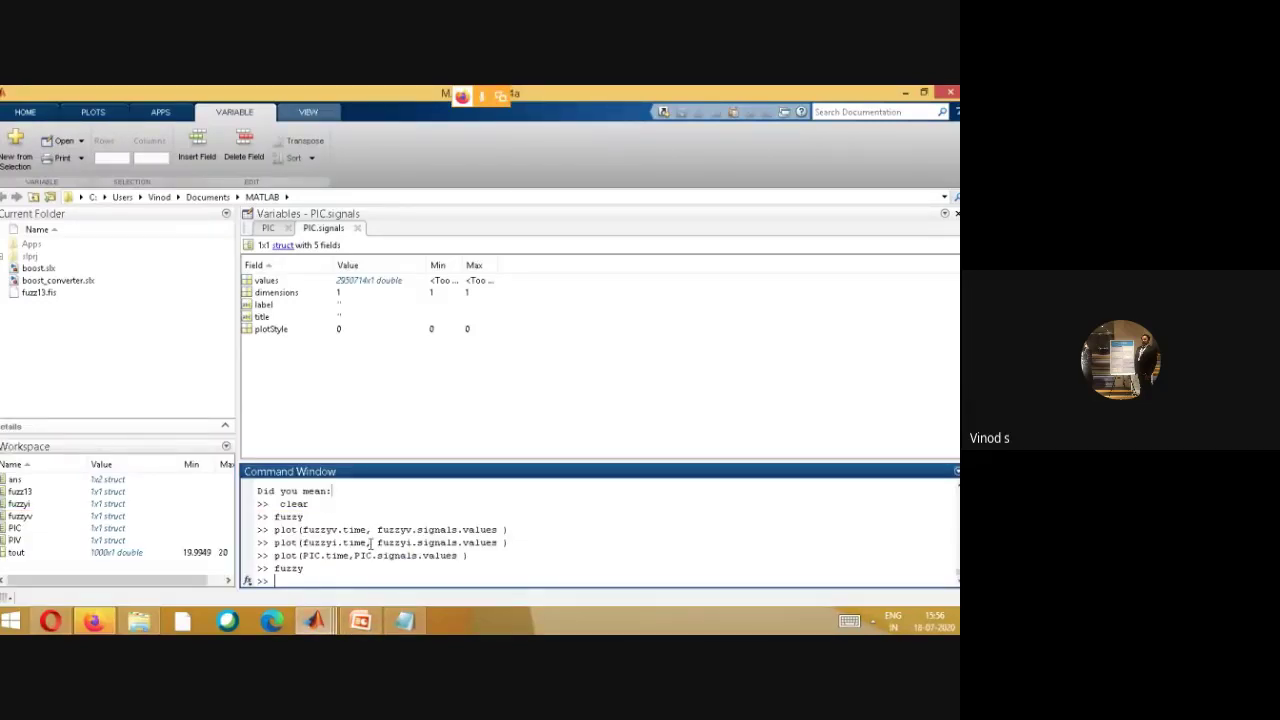
{"action": "key", "text": "Up"}
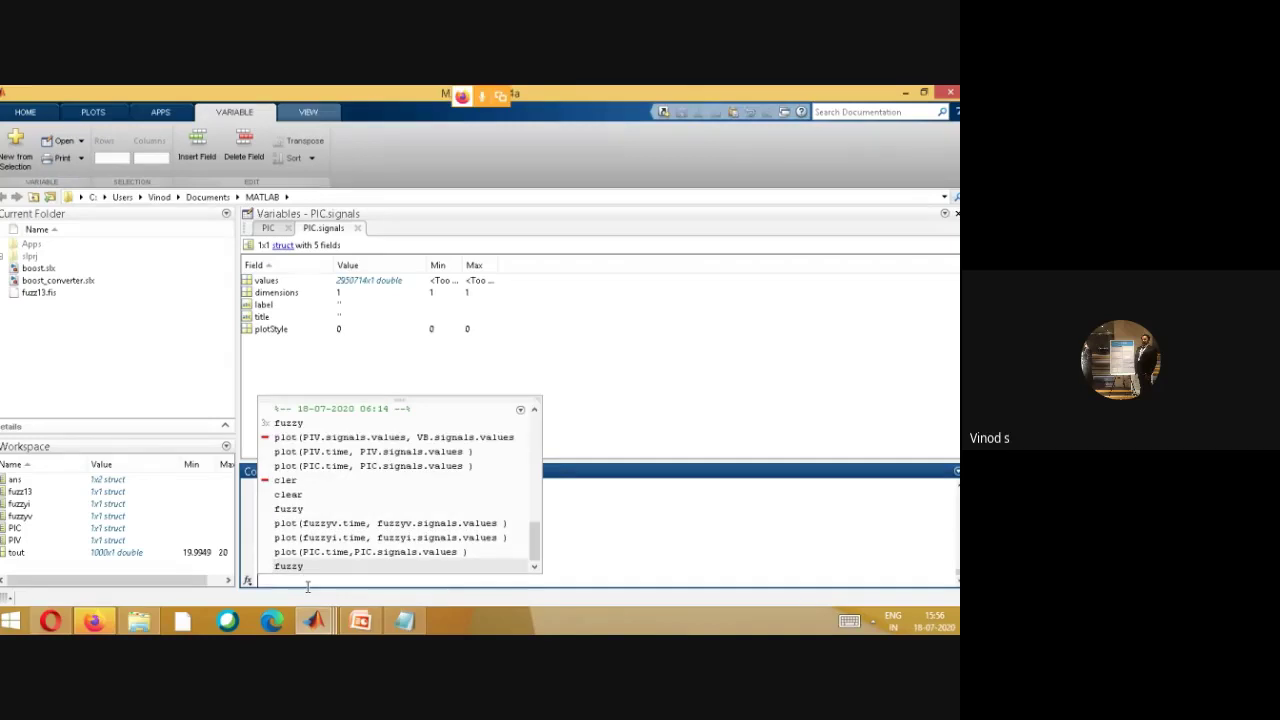
{"action": "key", "text": "Return"}
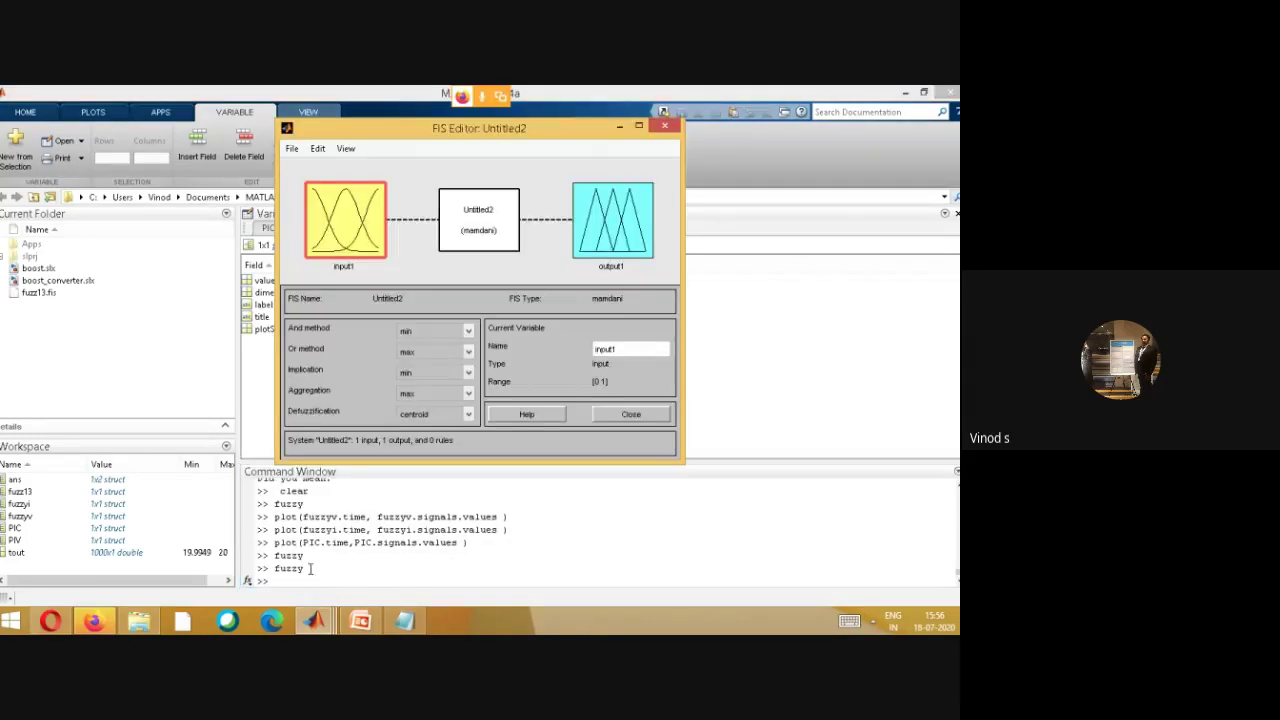
- Import the fuzzy system from the file fuzz13.fis into the FIS Editor
{"action": "left_click", "coordinate": [292, 148]}
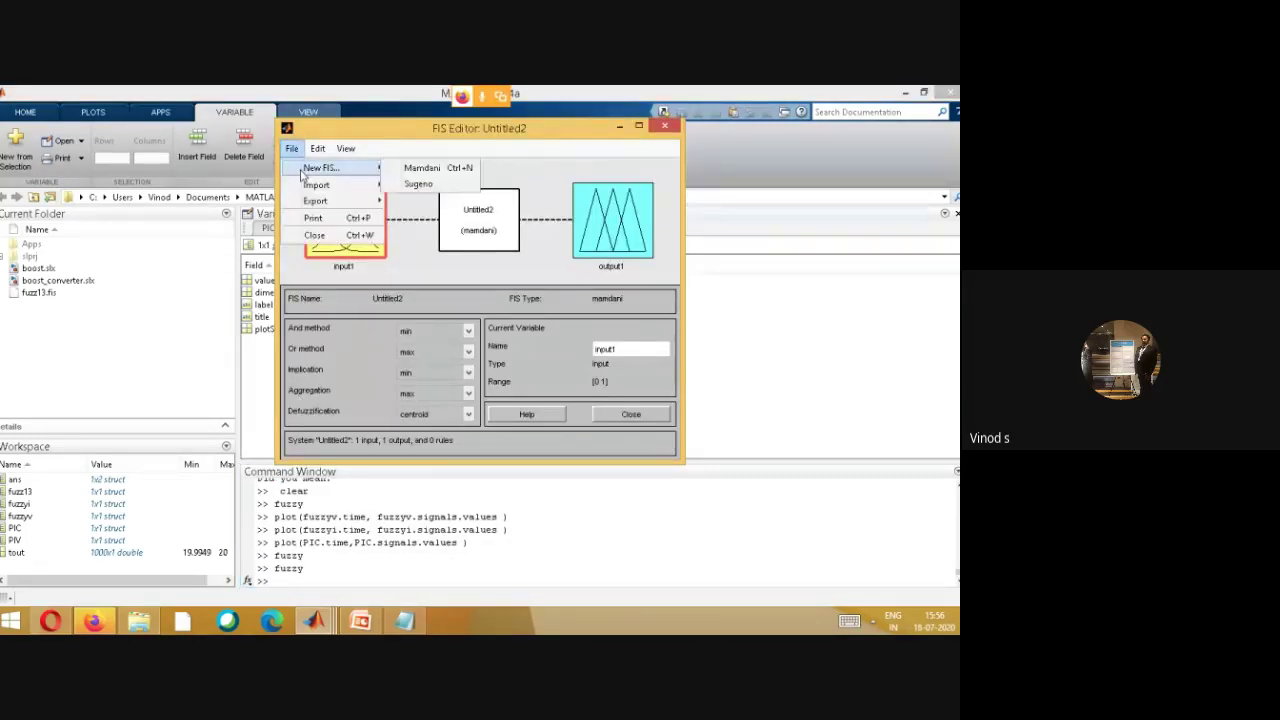
{"action": "mouse_move", "coordinate": [312, 190]}
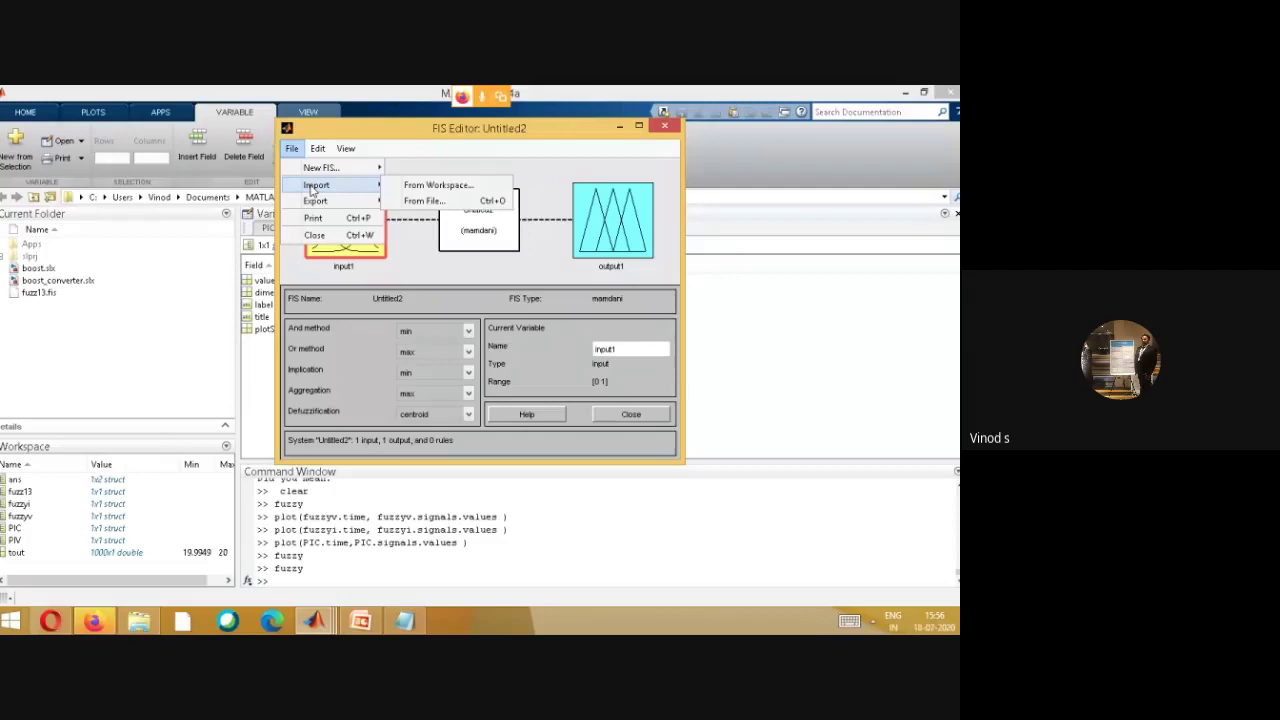
{"action": "left_click", "coordinate": [408, 203]}
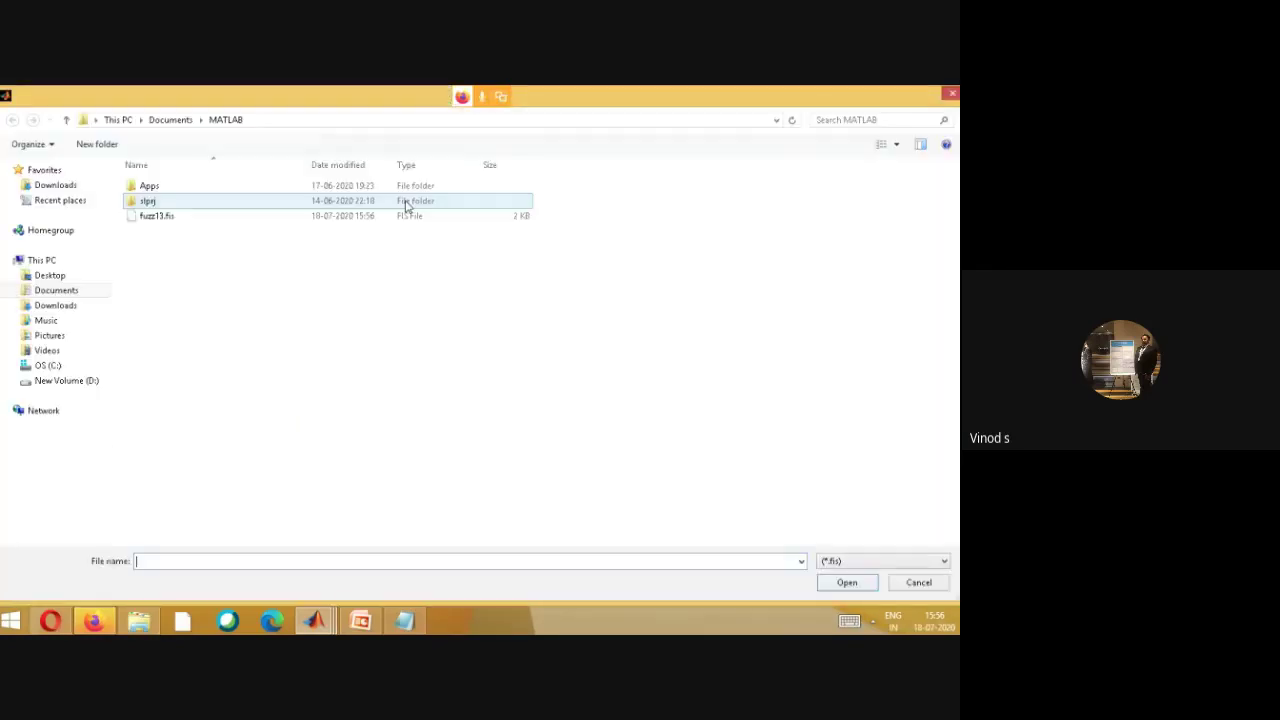
{"action": "left_click", "coordinate": [157, 222]}
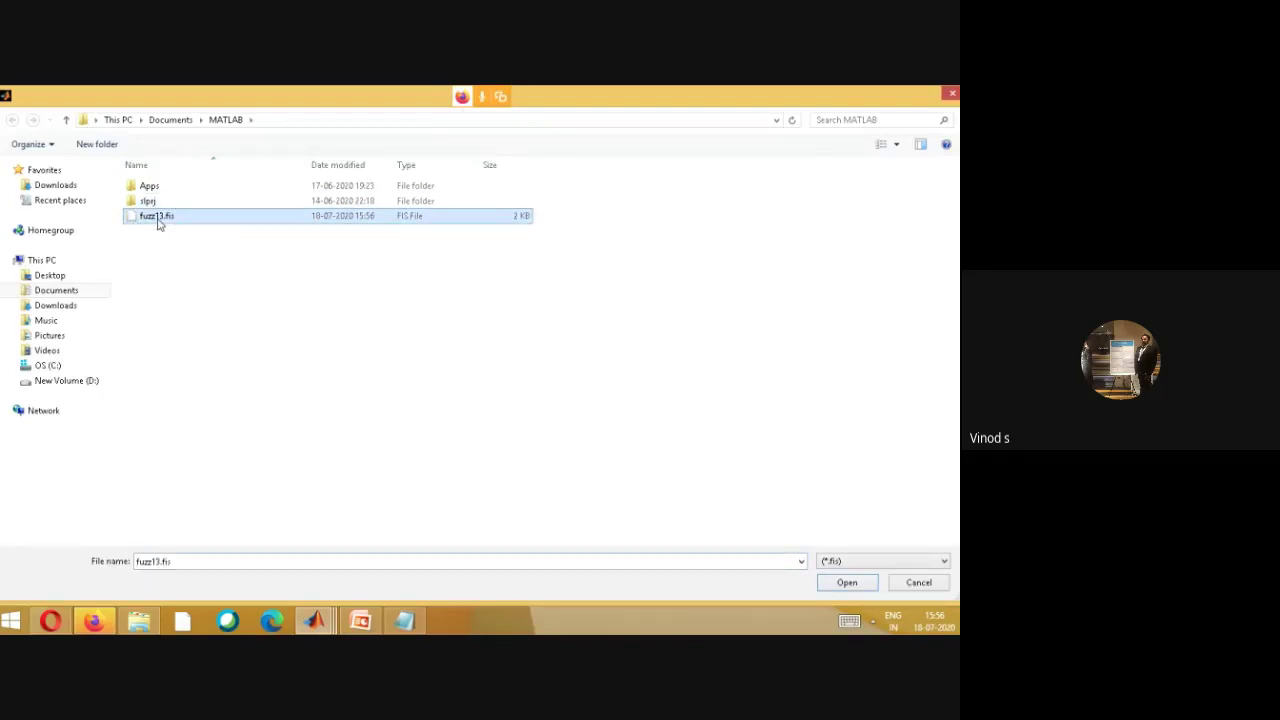
{"action": "left_click", "coordinate": [841, 587]}
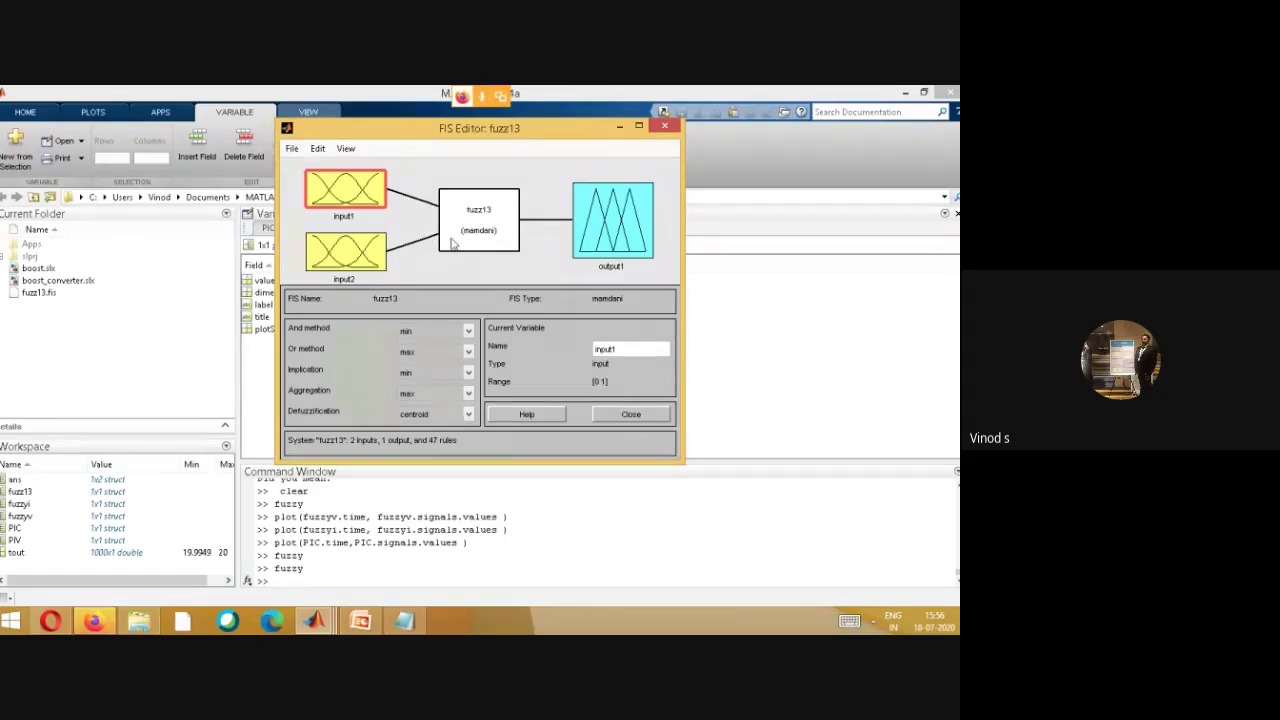
- Export the fuzzy system to the workspace as fuzz13 and minimize its FIS Editor
{"action": "left_click", "coordinate": [291, 150]}
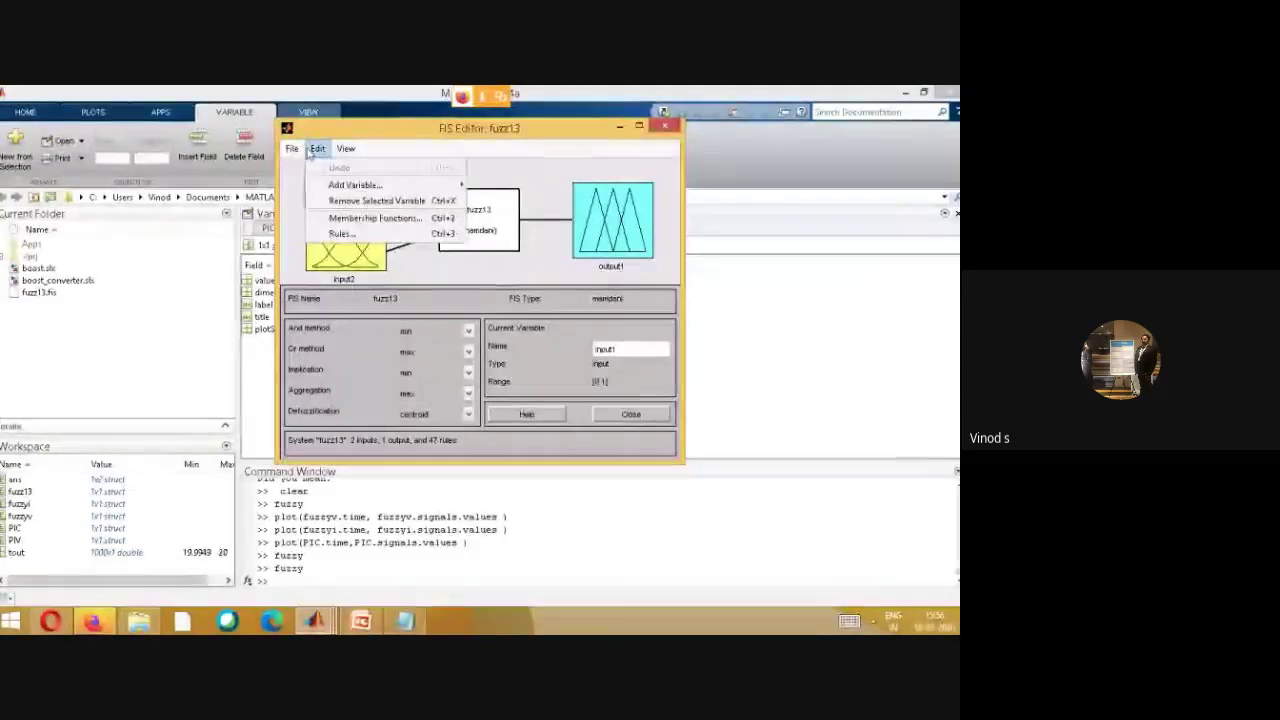
{"action": "mouse_move", "coordinate": [310, 200]}
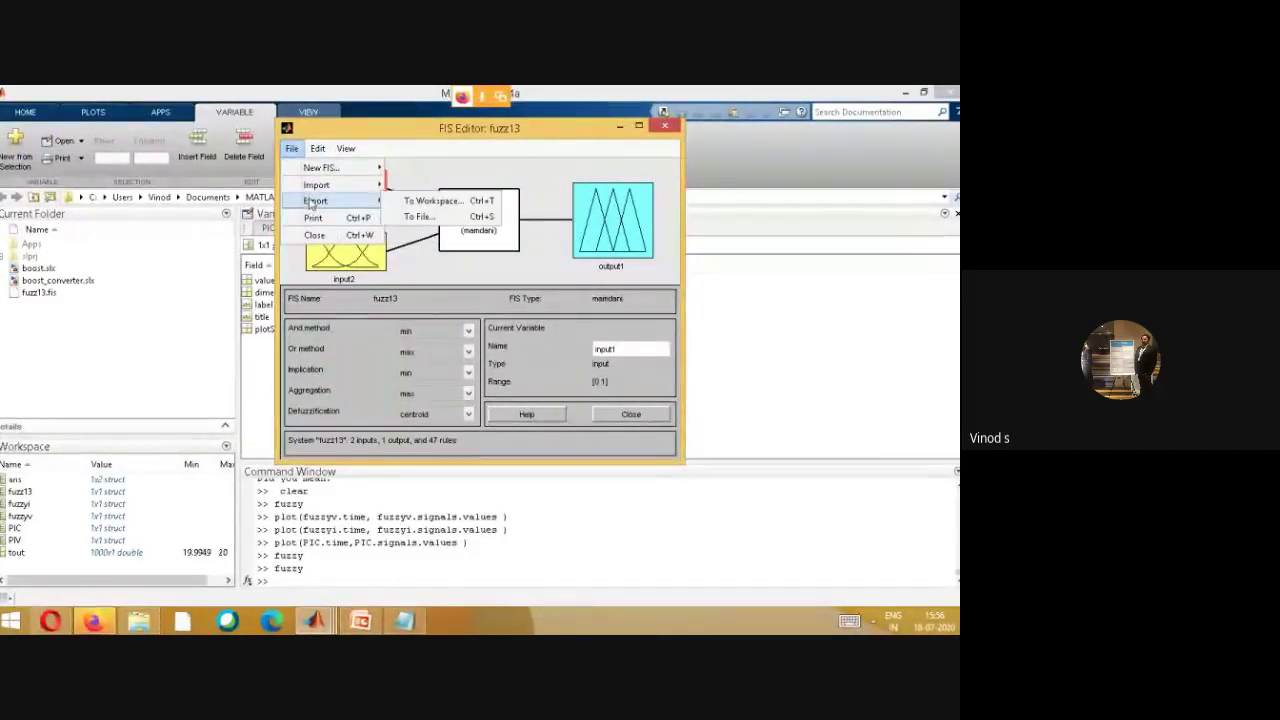
{"action": "left_click", "coordinate": [426, 204]}
{"action": "left_click", "coordinate": [448, 342]}
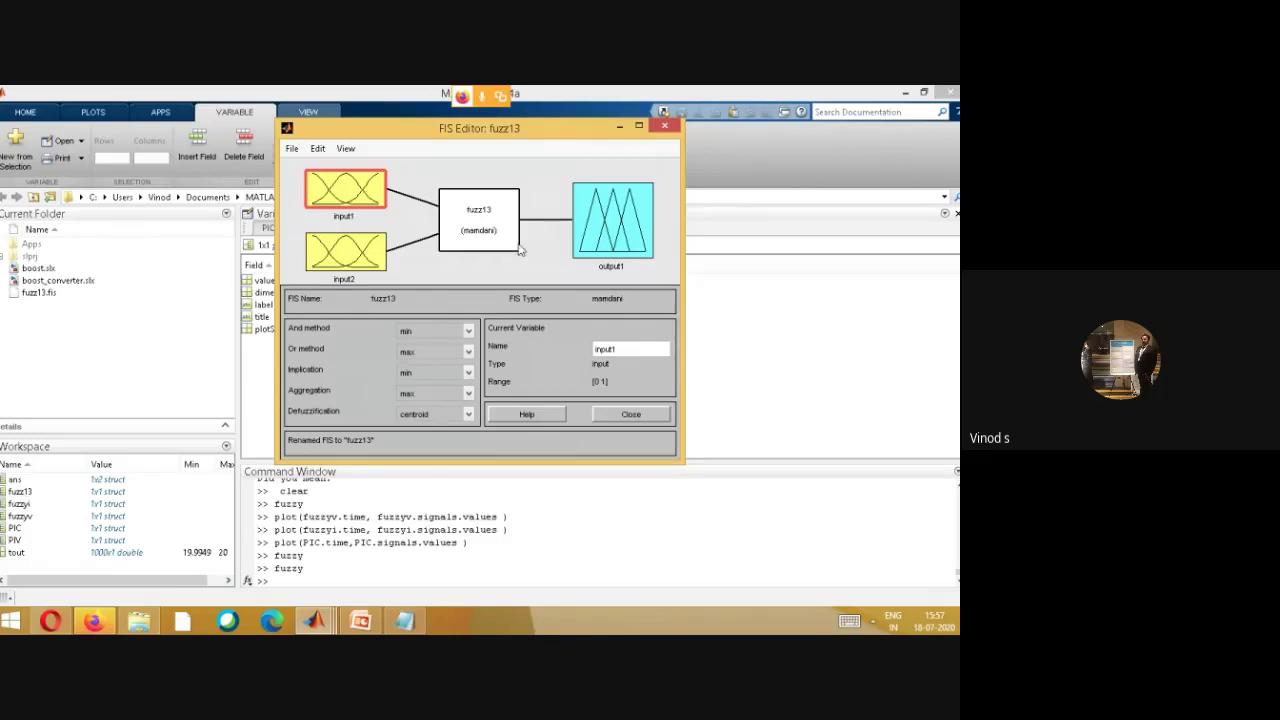
{"action": "left_click", "coordinate": [620, 128]}
{"action": "left_click", "coordinate": [619, 128]}
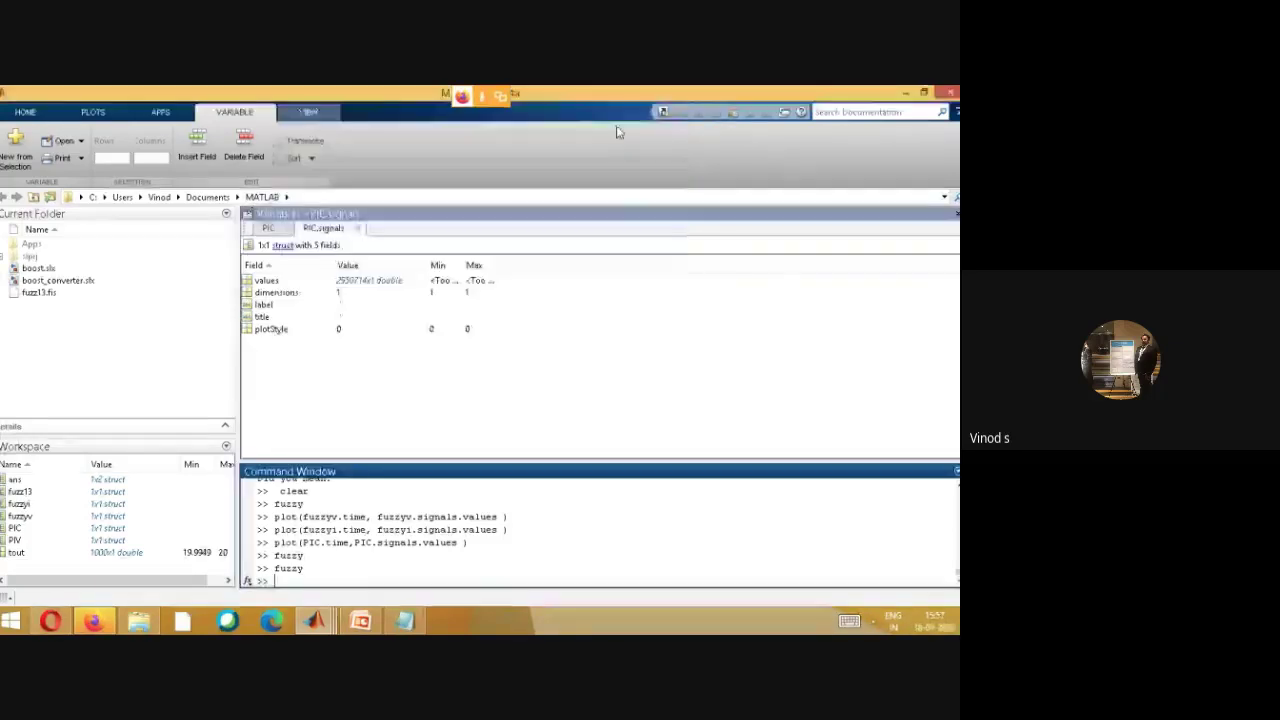
- Close the FIS Editor of the empty Untitled2 system and bring up the FIS Editor of the Untitled system
{"action": "mouse_move", "coordinate": [320, 625]}
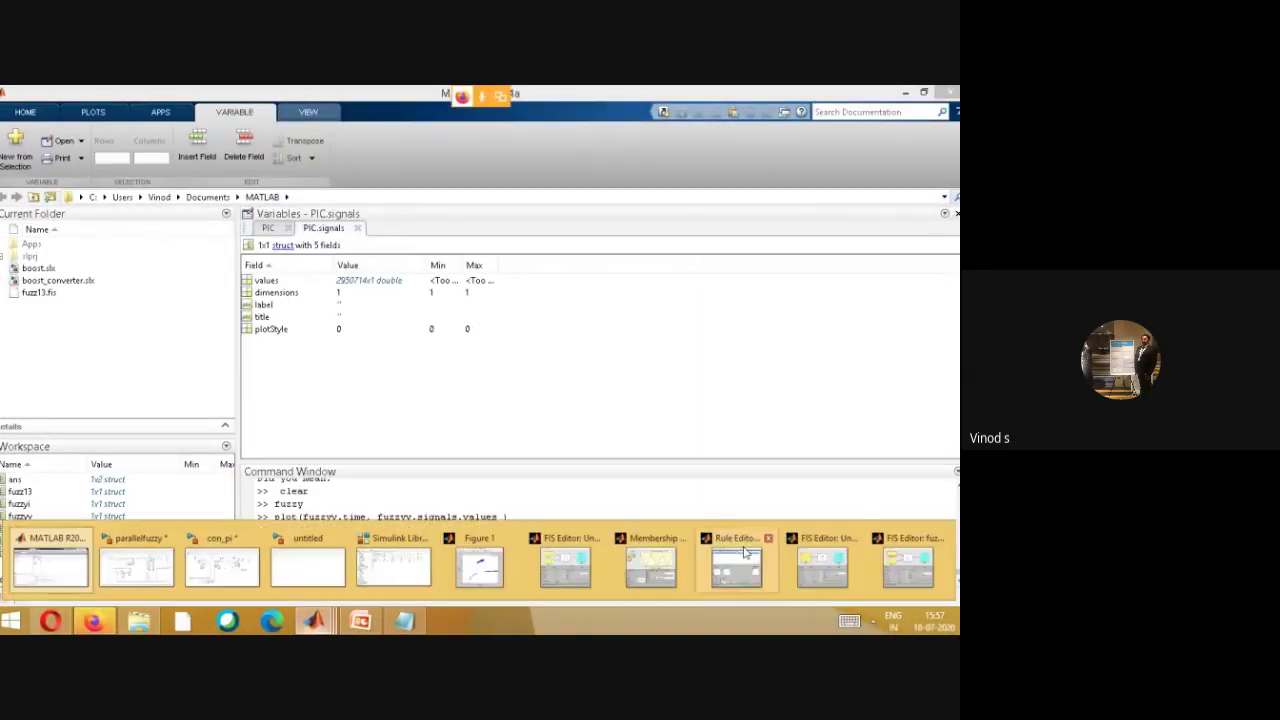
{"action": "left_click", "coordinate": [848, 567]}
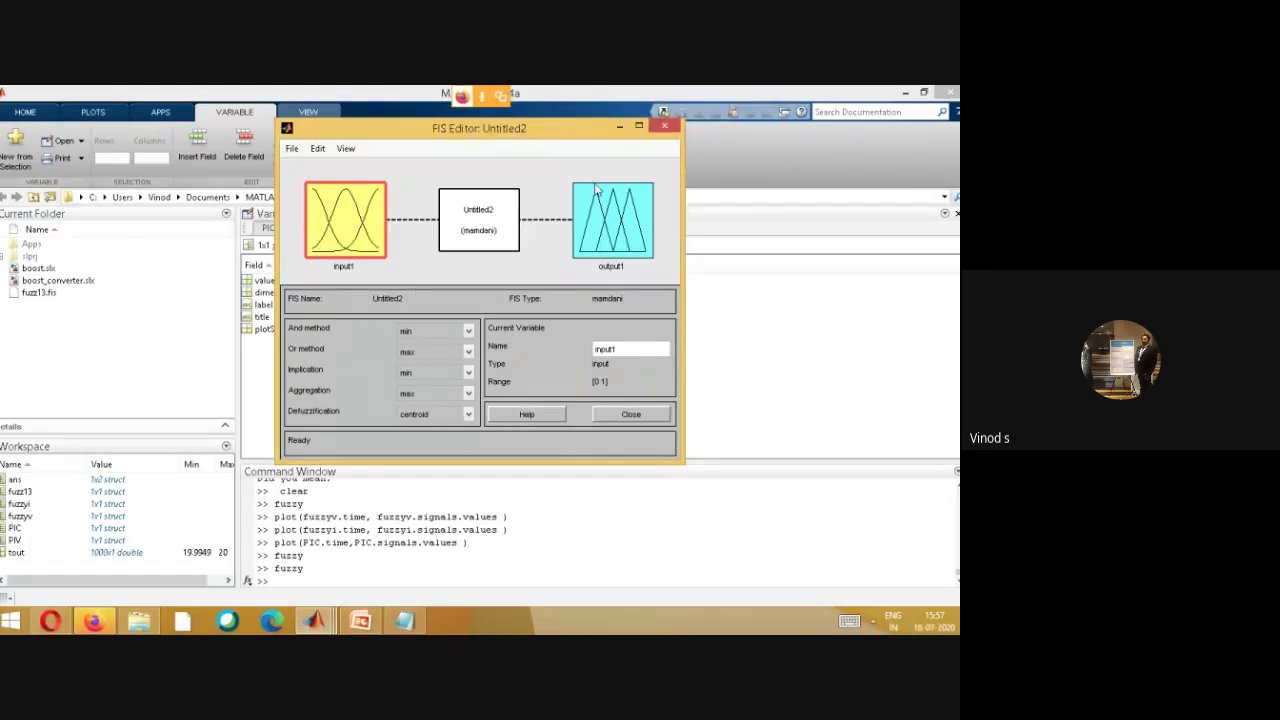
{"action": "left_click", "coordinate": [664, 126]}
{"action": "left_click", "coordinate": [476, 296]}
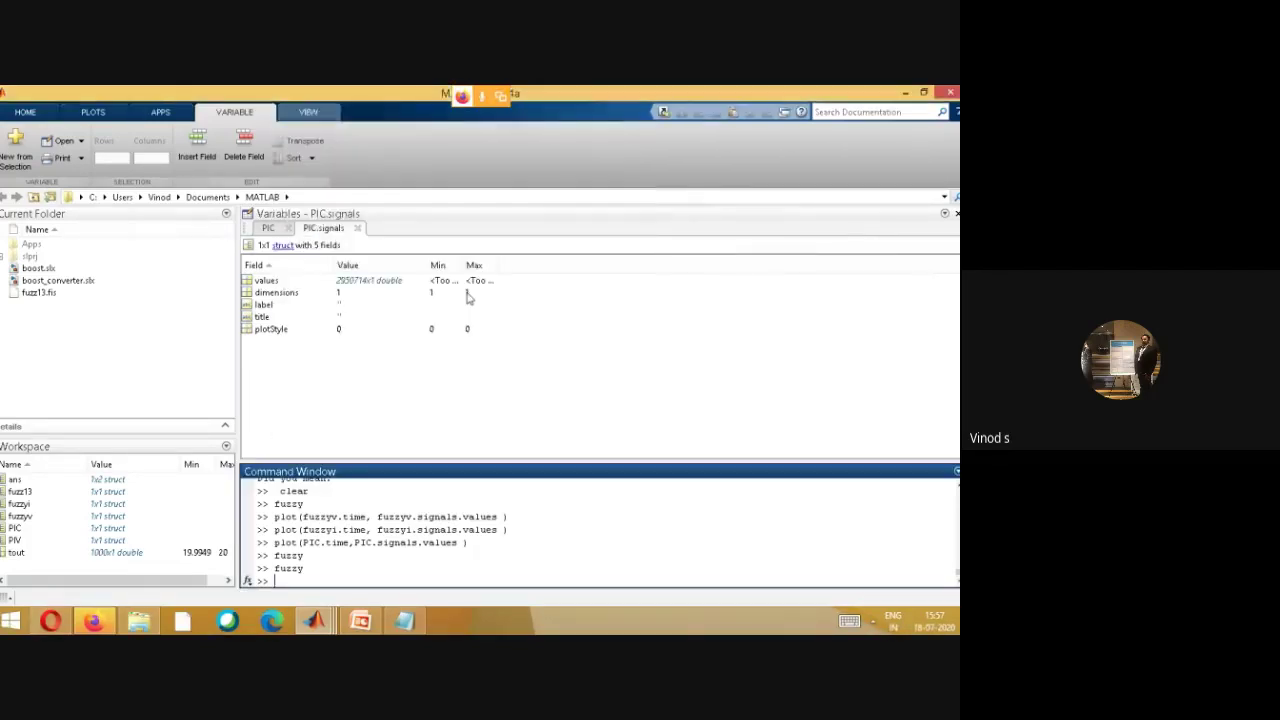
{"action": "left_click", "coordinate": [318, 621]}
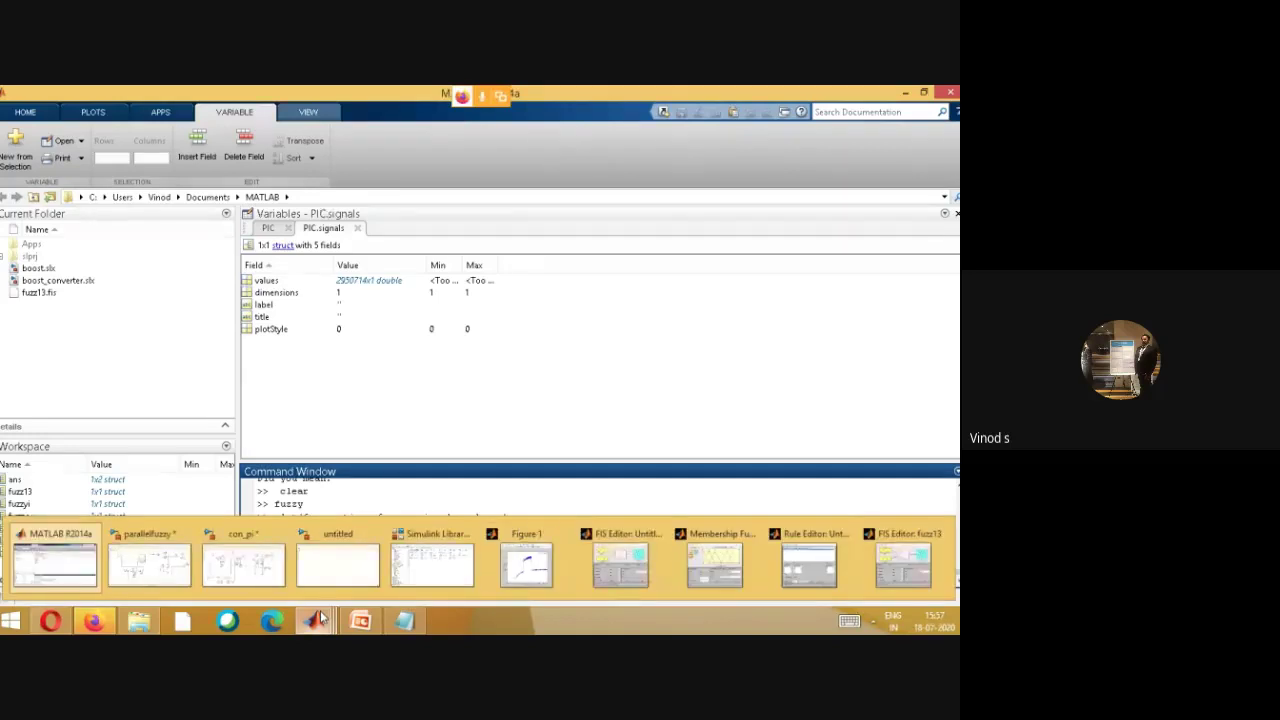
{"action": "left_click", "coordinate": [631, 567]}
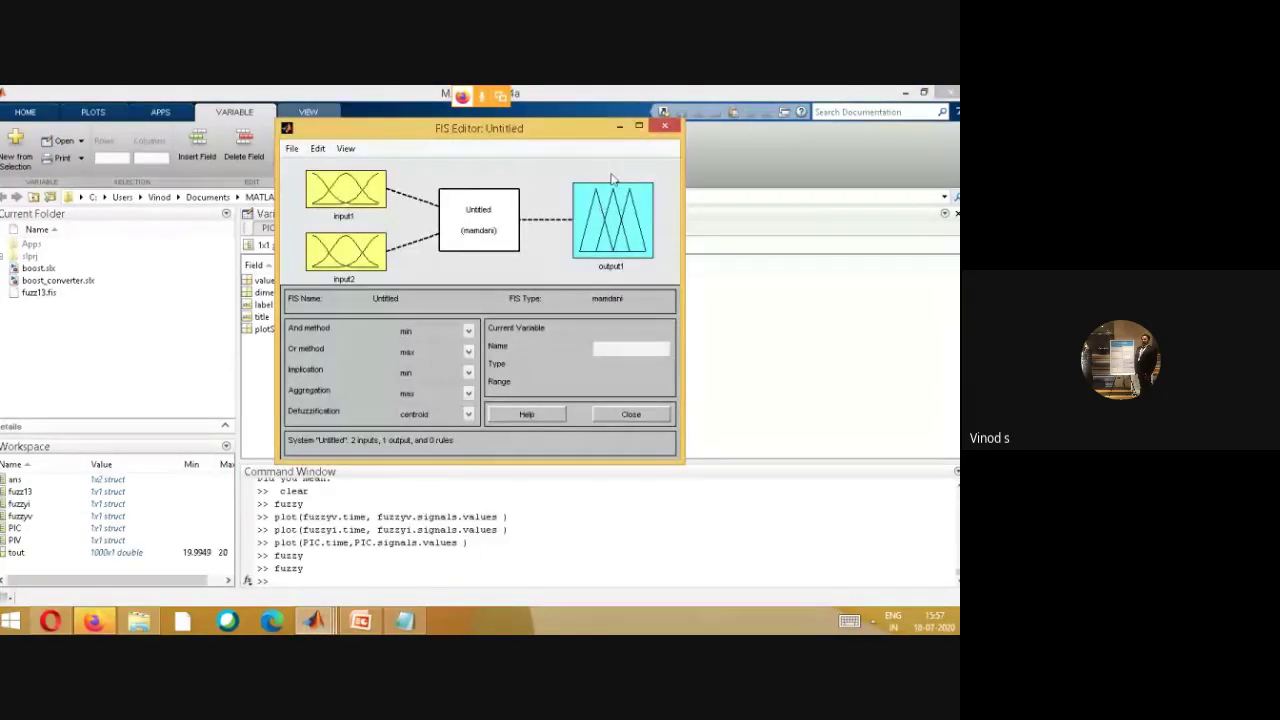
- Close the FIS Editor and the Membership Function Editor of the Untitled system
{"action": "left_click", "coordinate": [660, 129]}
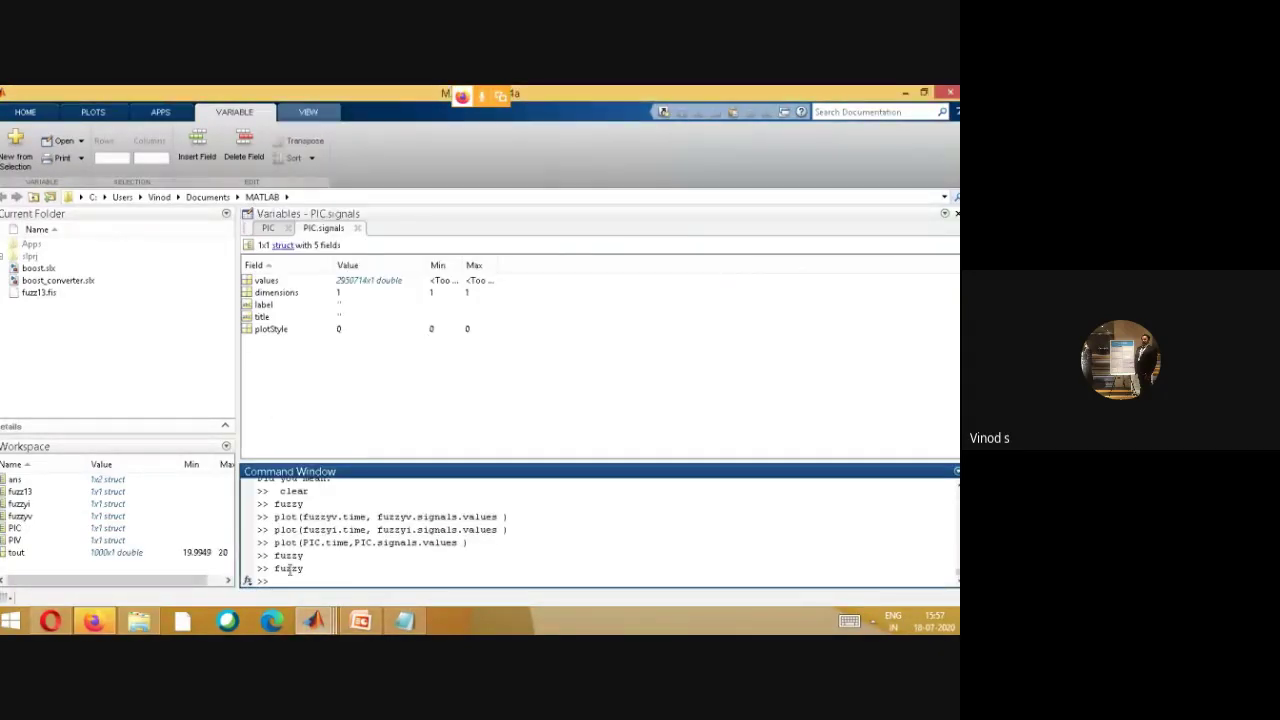
{"action": "left_click", "coordinate": [313, 621]}
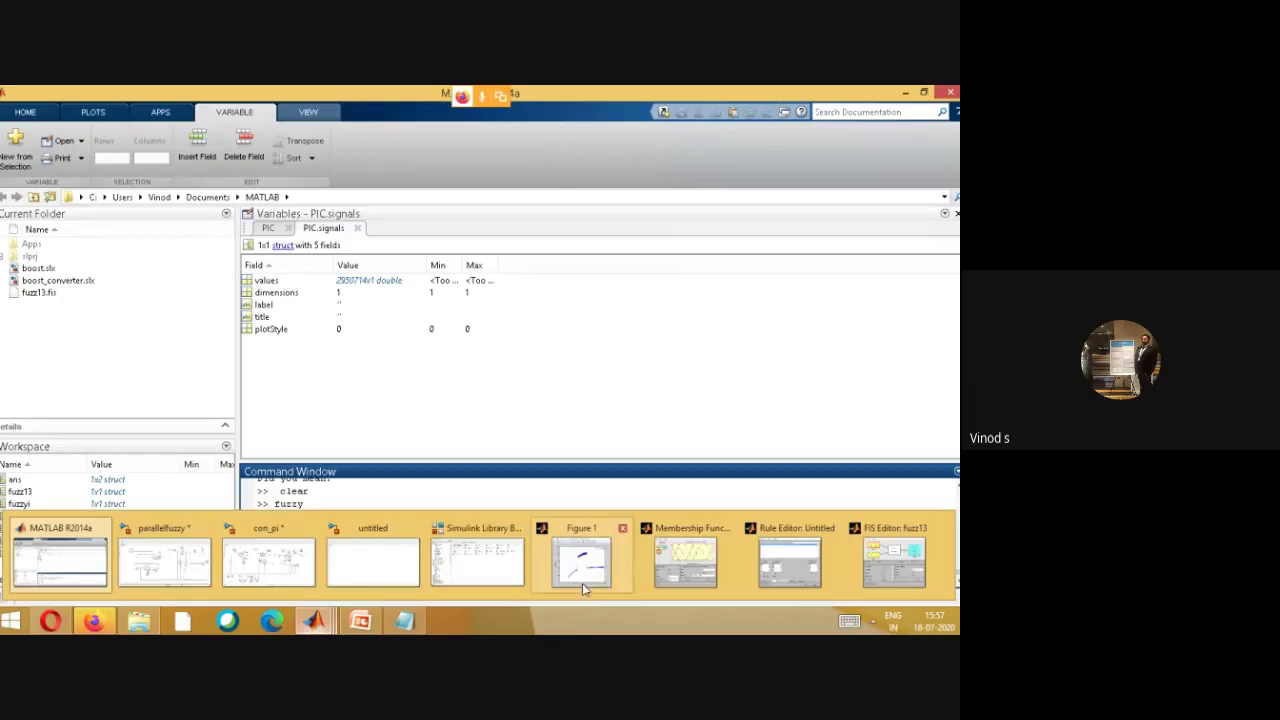
{"action": "left_click", "coordinate": [684, 568]}
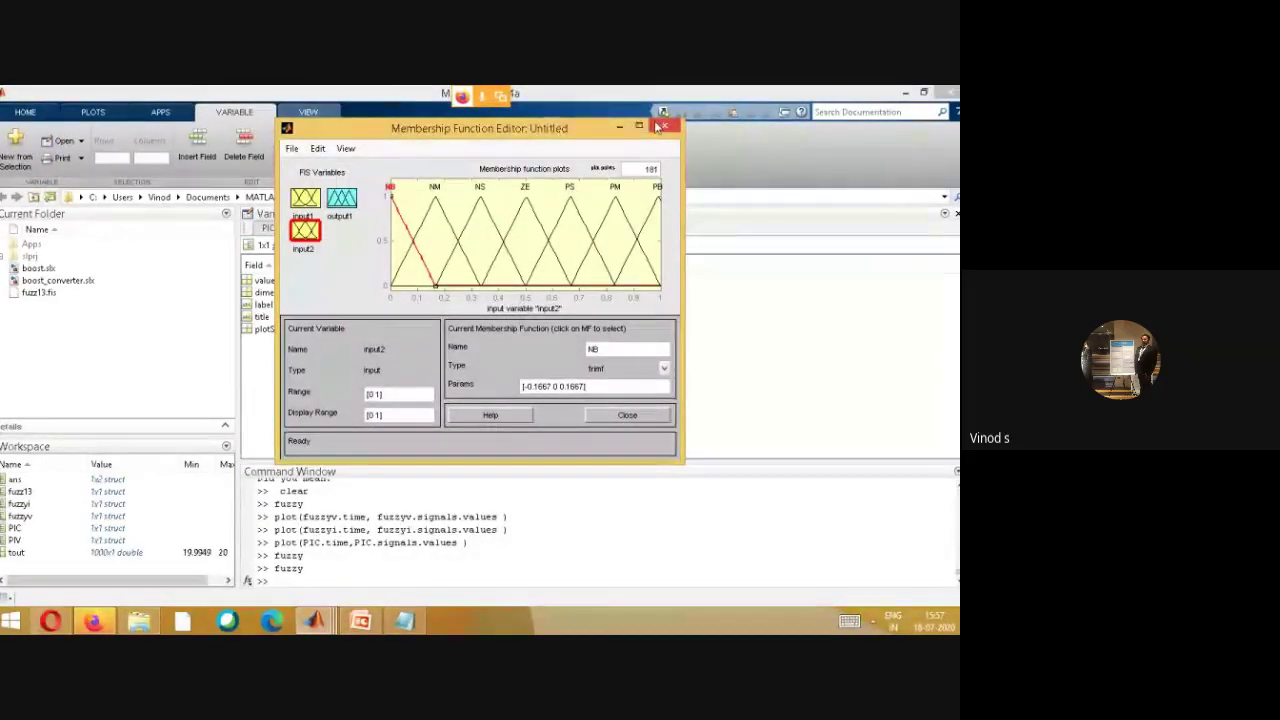
{"action": "left_click", "coordinate": [664, 128]}
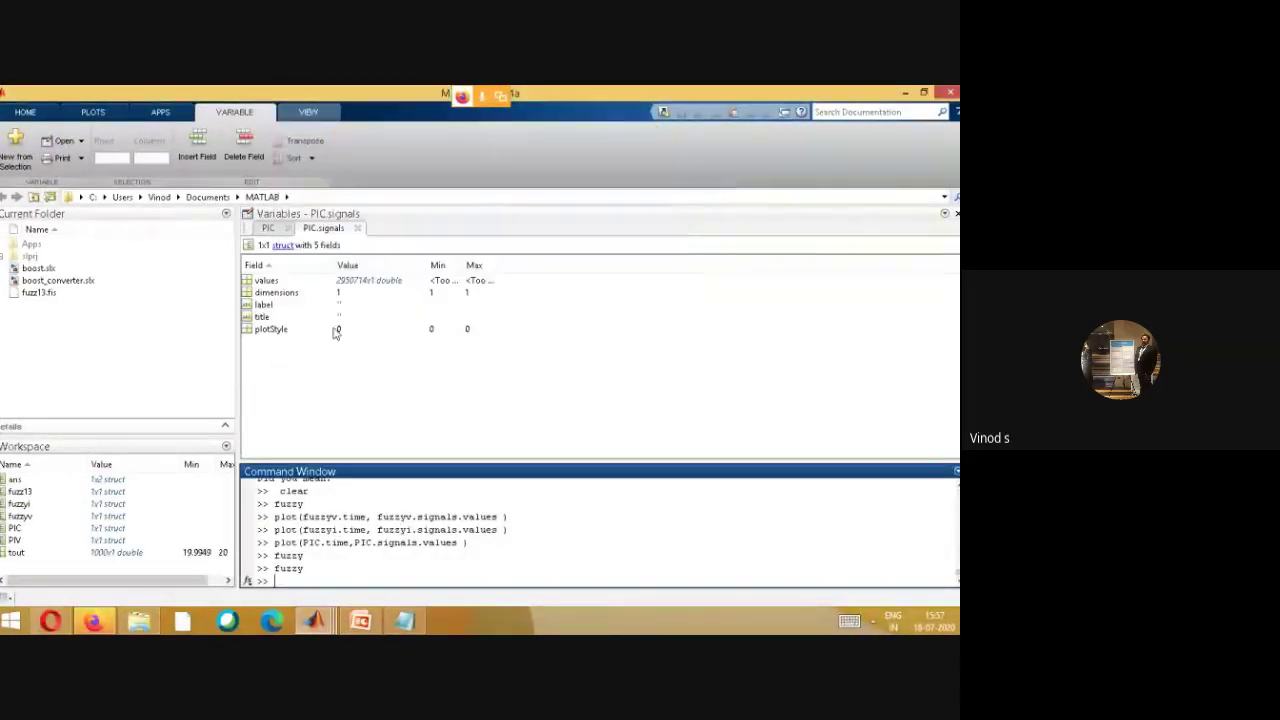
- Bring up the FIS Editor of fuzz13, cancel saving it to a file and close the editor without saving
{"action": "left_click", "coordinate": [313, 621]}
{"action": "left_click", "coordinate": [898, 573]}
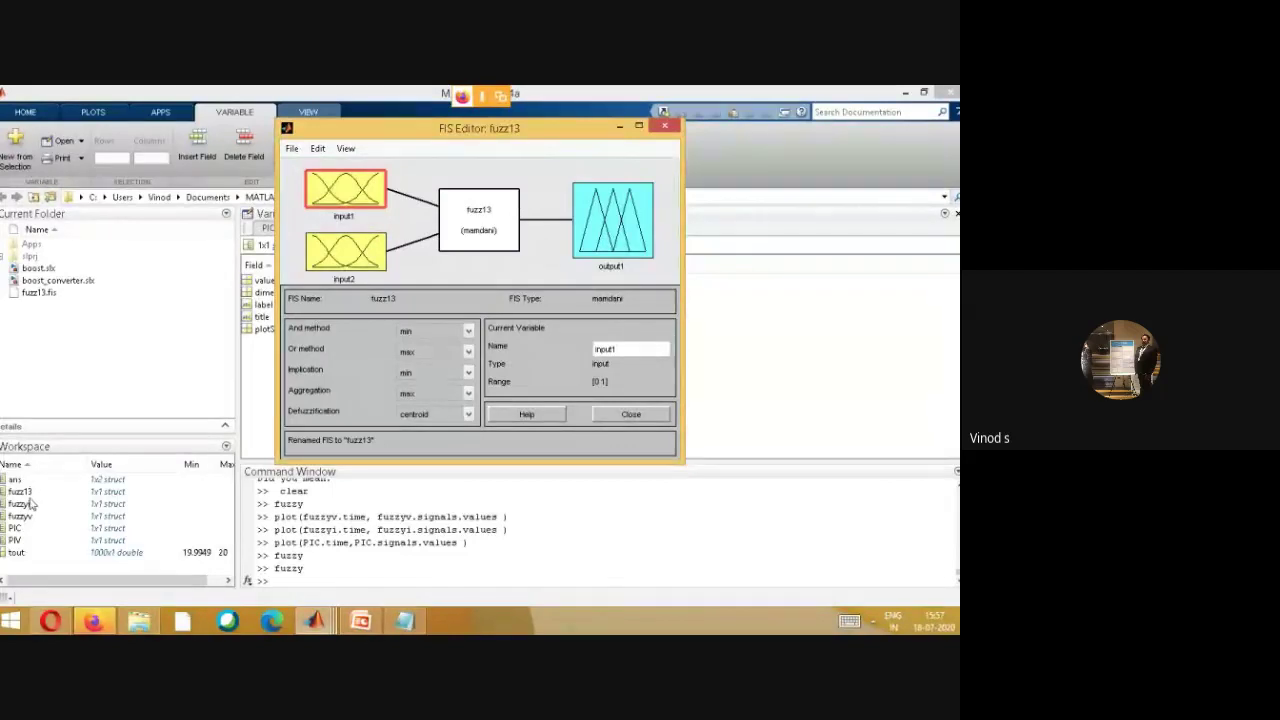
{"action": "left_click", "coordinate": [664, 126]}
{"action": "left_click", "coordinate": [438, 296]}
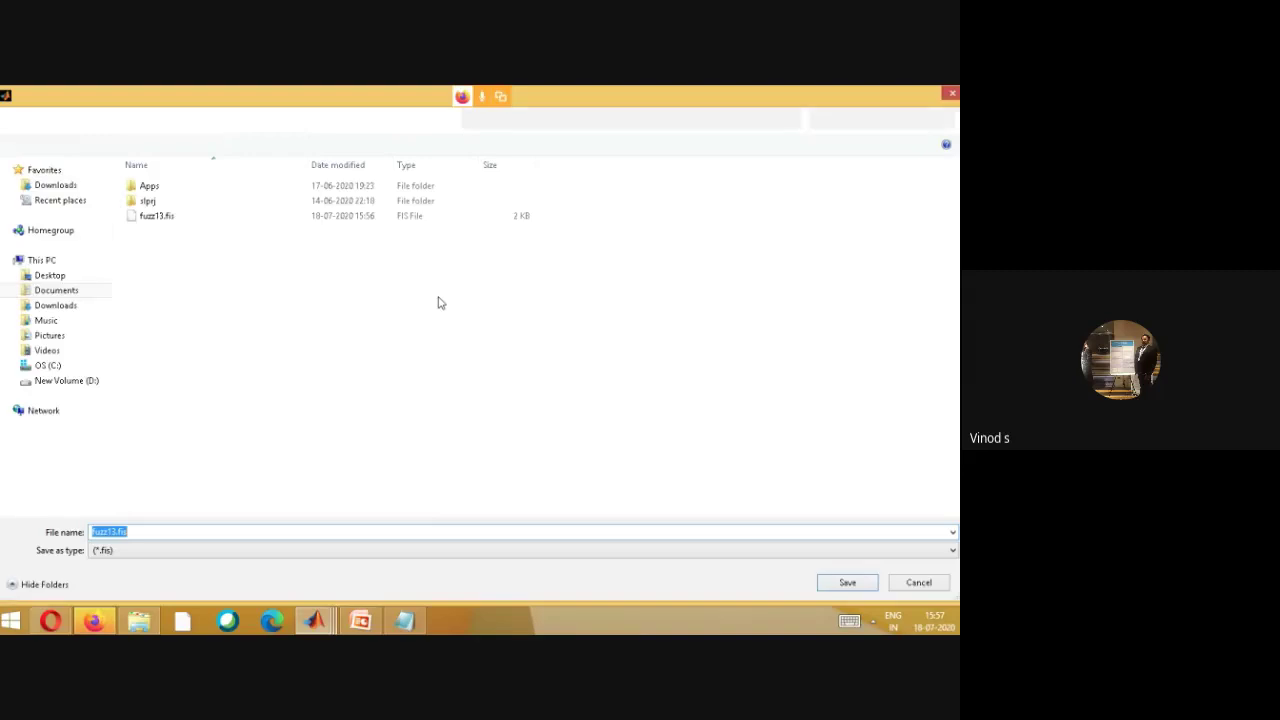
{"action": "left_click", "coordinate": [920, 582]}
{"action": "left_click", "coordinate": [664, 126]}
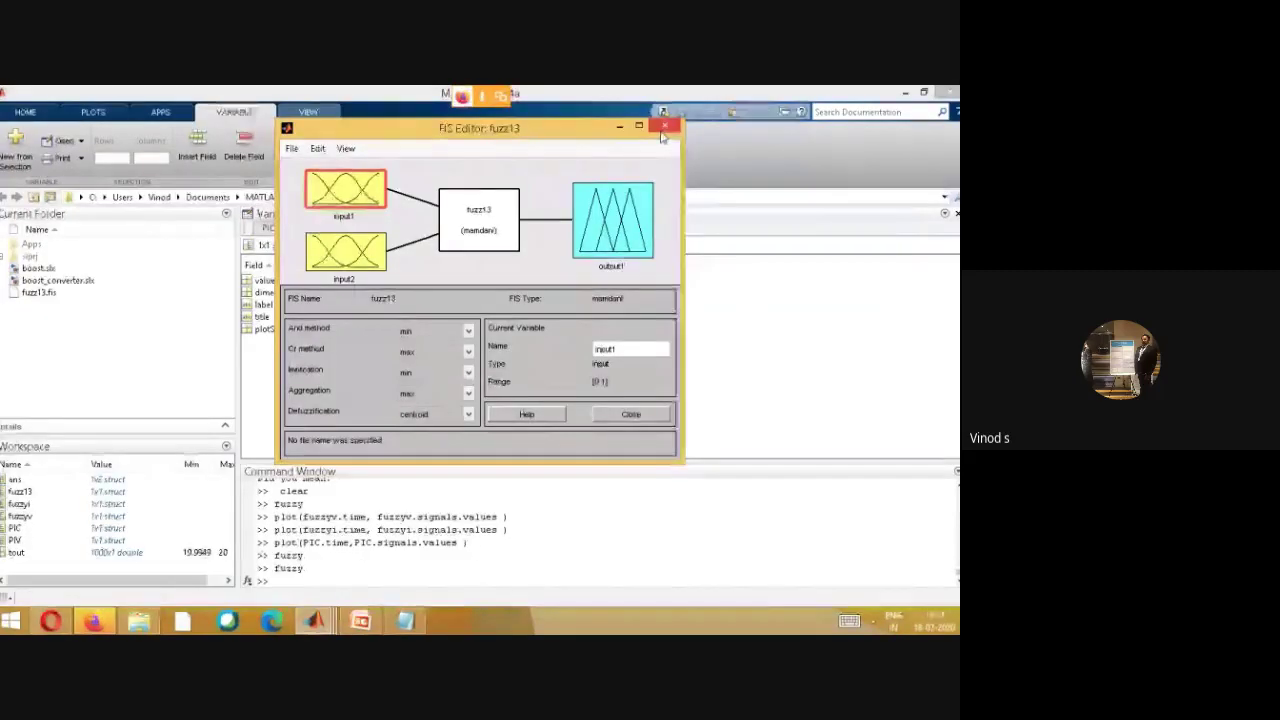
{"action": "left_click", "coordinate": [480, 296]}
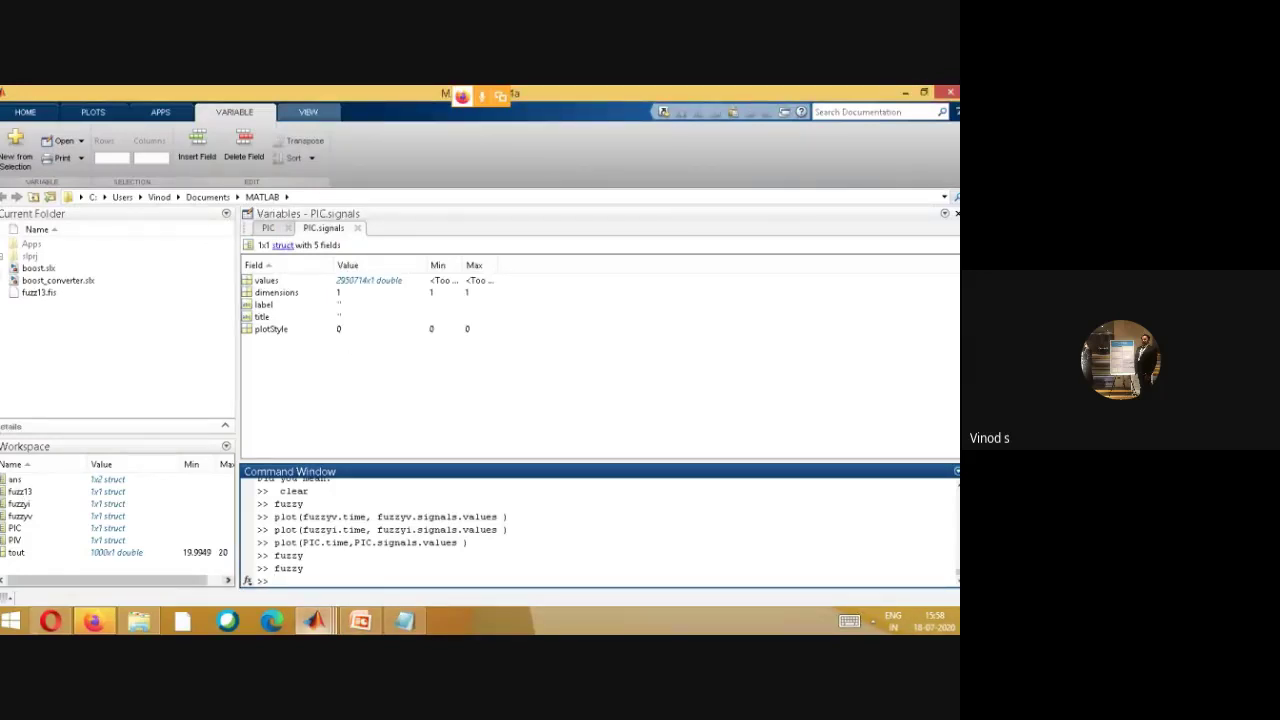
- Switch to the parallelfuzzy model, inspect the circuit inside its Subsystem block and return to the model's top level
{"action": "mouse_move", "coordinate": [313, 623]}
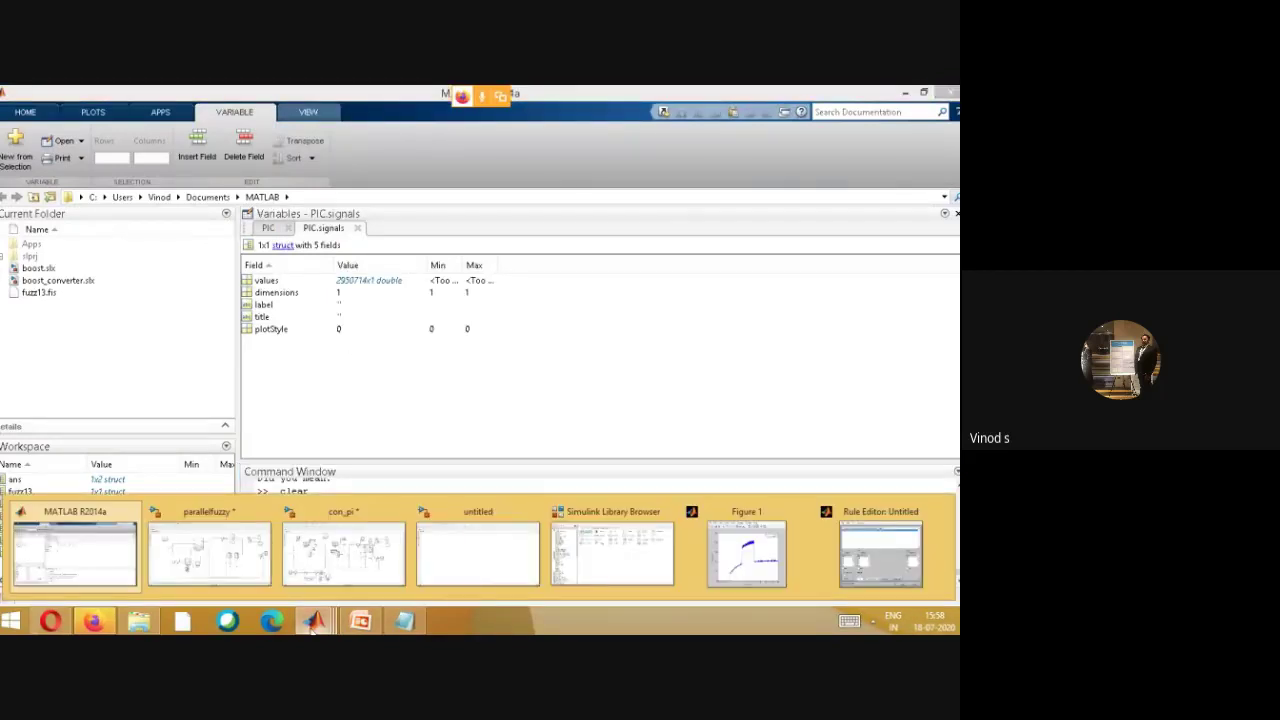
{"action": "left_click", "coordinate": [221, 566]}
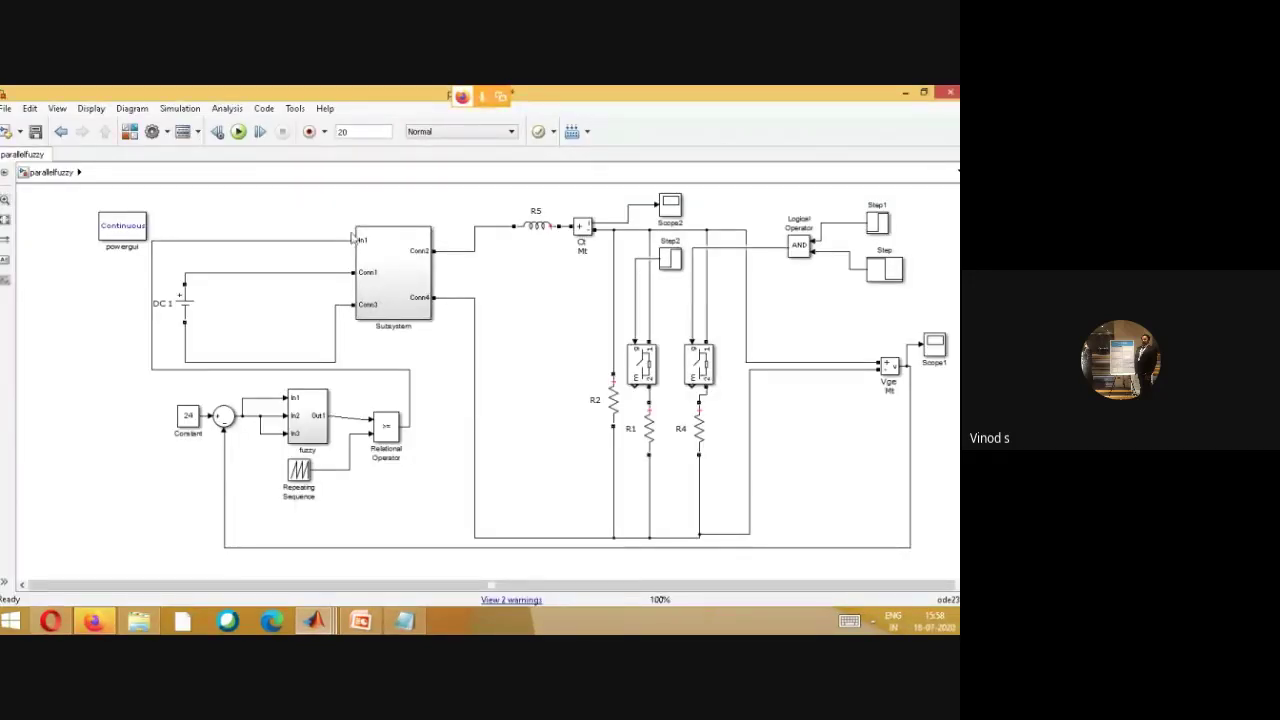
{"action": "double_click", "coordinate": [389, 248]}
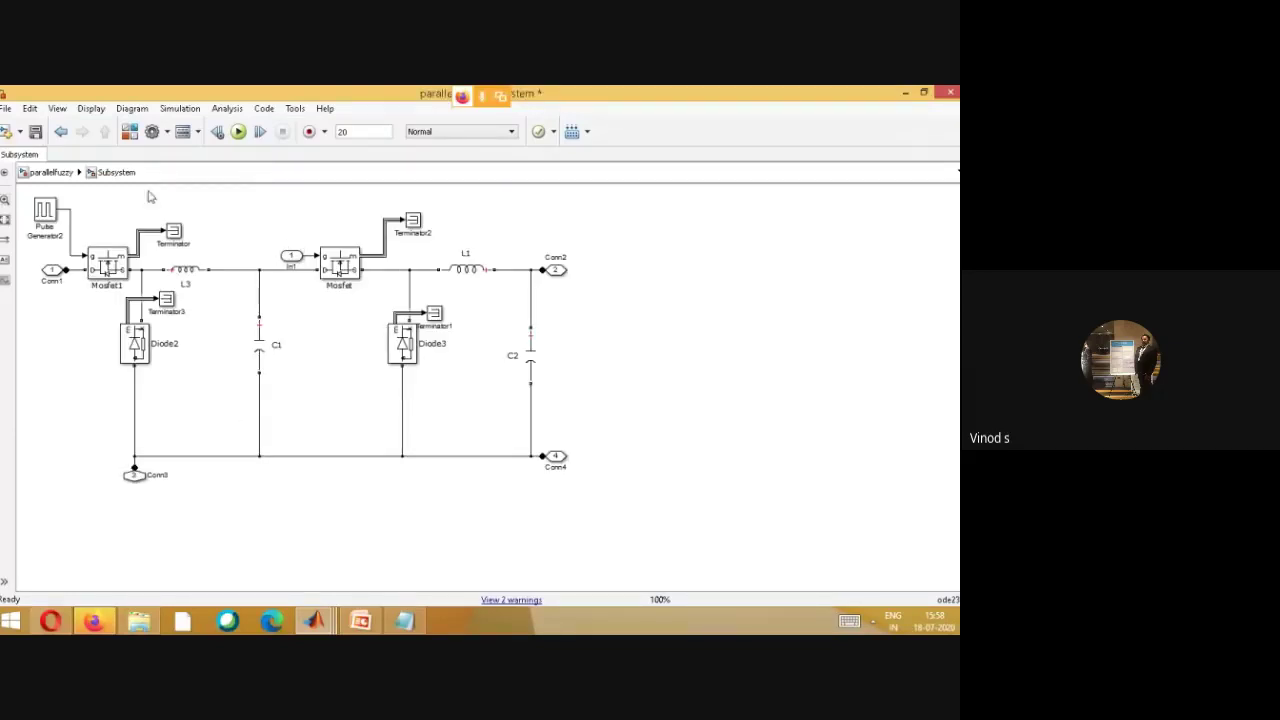
{"action": "left_click", "coordinate": [50, 172]}
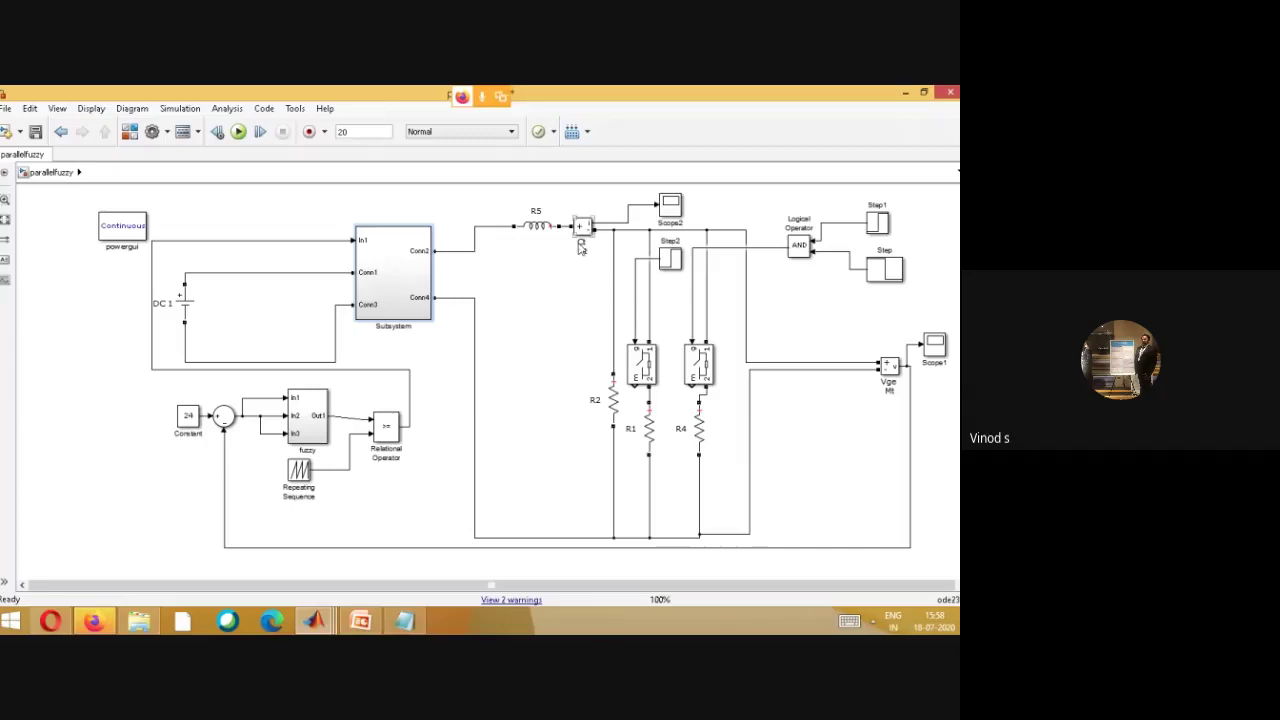
- Examine the load resistors and switches of the parallelfuzzy model and review the parameters of the Step2 source block
{"action": "left_click", "coordinate": [647, 435]}
{"action": "left_click", "coordinate": [589, 412]}
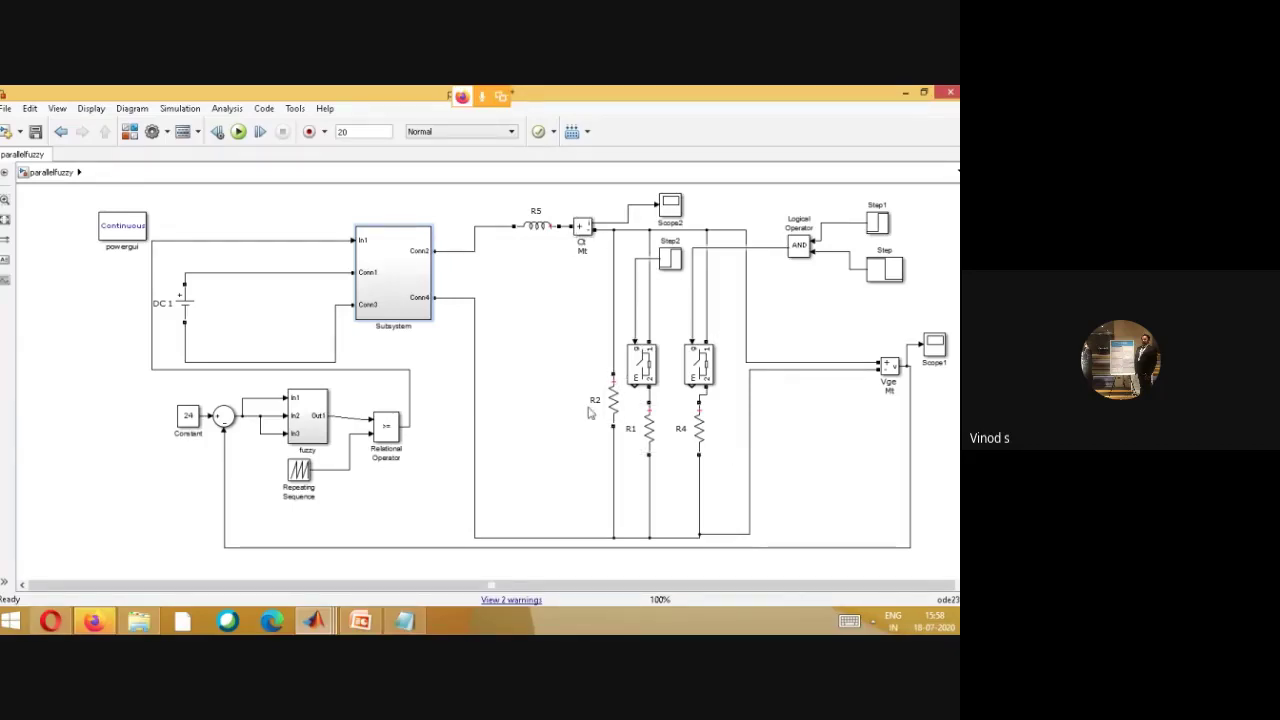
{"action": "left_click", "coordinate": [612, 402]}
{"action": "left_click", "coordinate": [581, 398]}
{"action": "left_click", "coordinate": [705, 370]}
{"action": "left_click", "coordinate": [667, 376]}
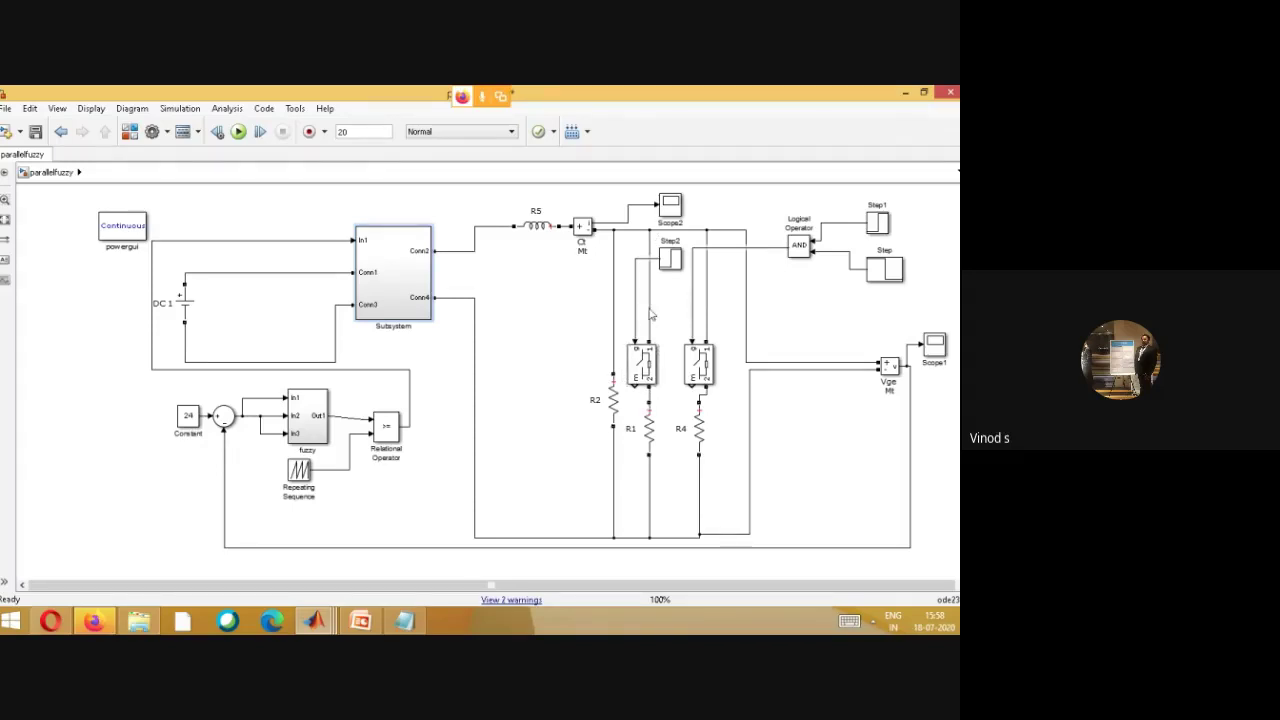
{"action": "double_click", "coordinate": [668, 262]}
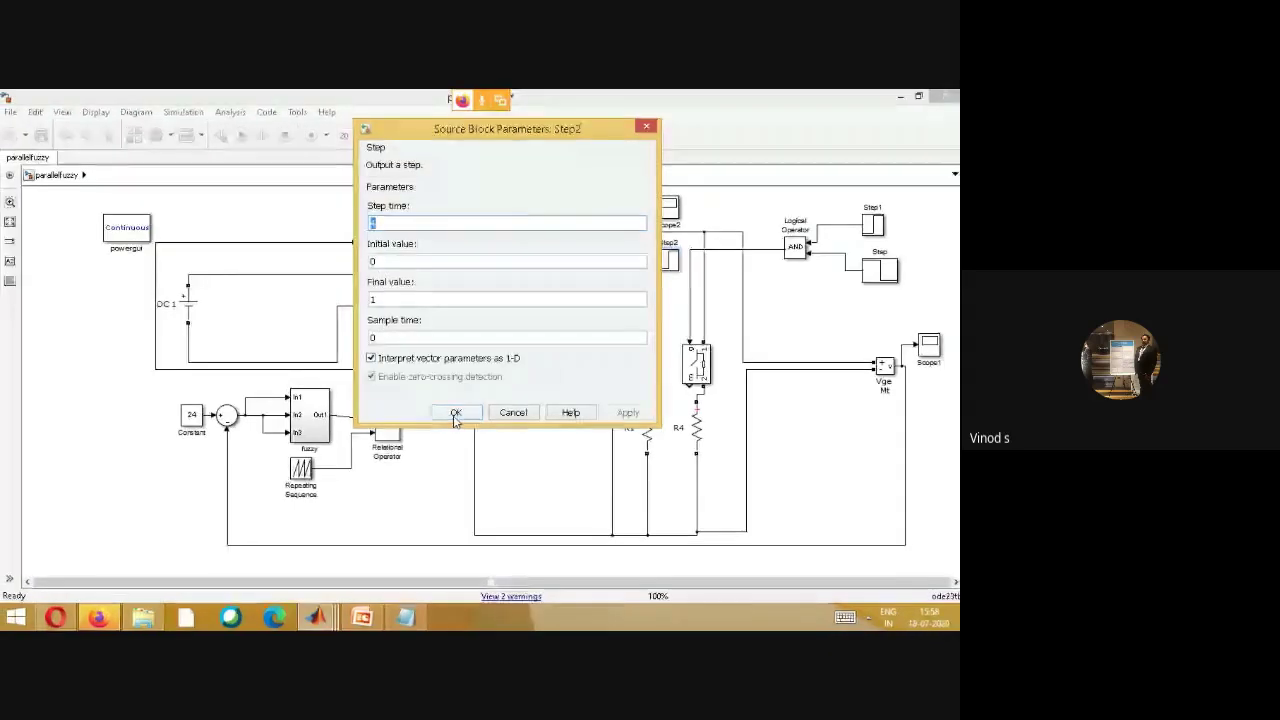
{"action": "left_click", "coordinate": [455, 413]}
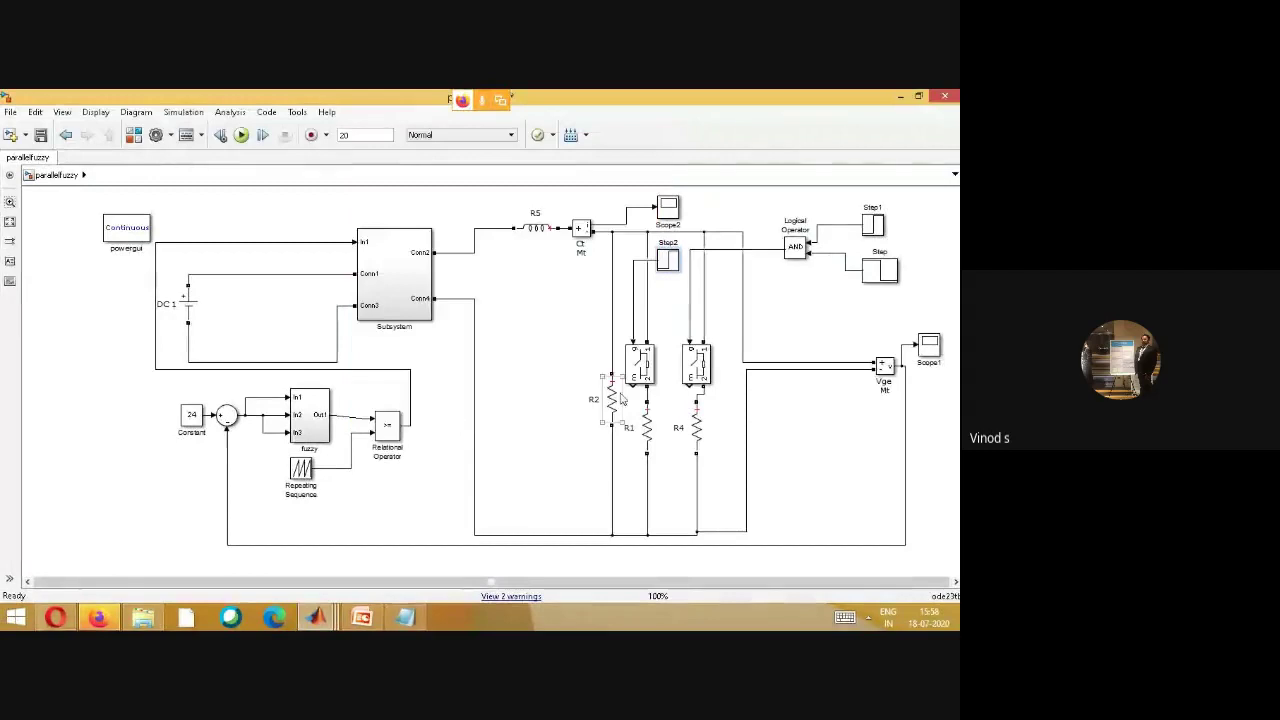
{"action": "double_click", "coordinate": [670, 261]}
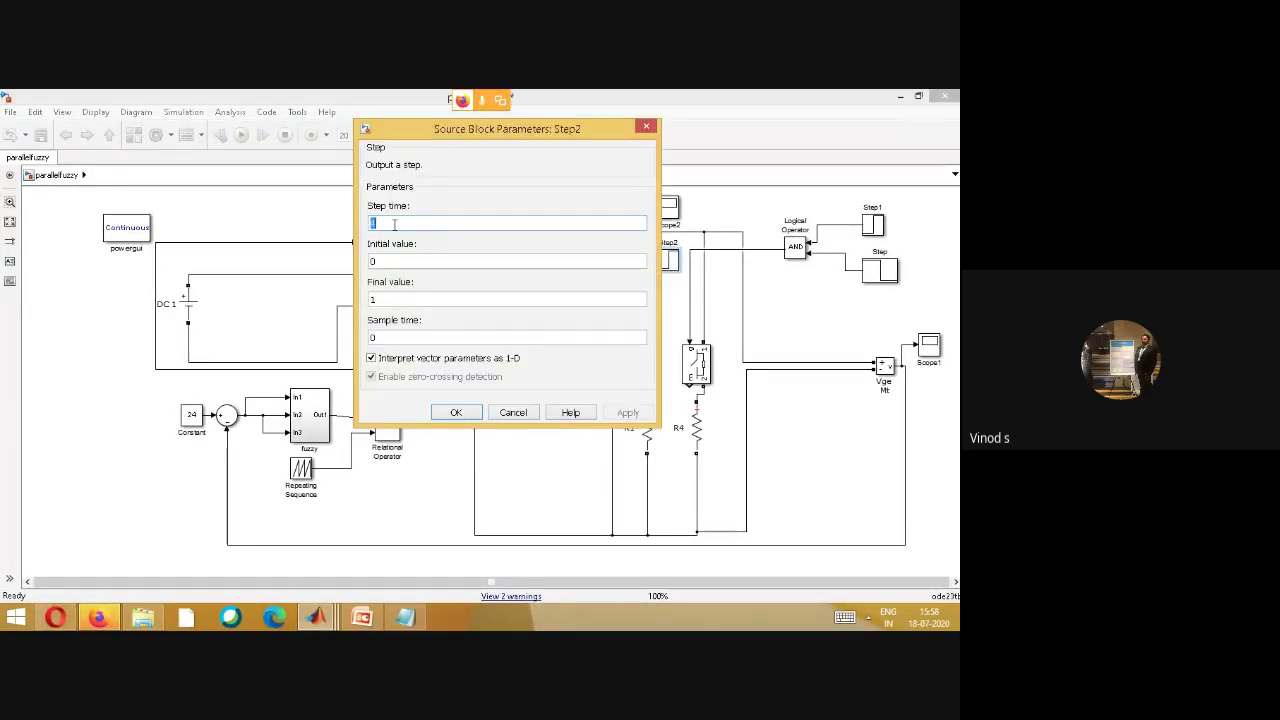
{"action": "left_click", "coordinate": [455, 413]}
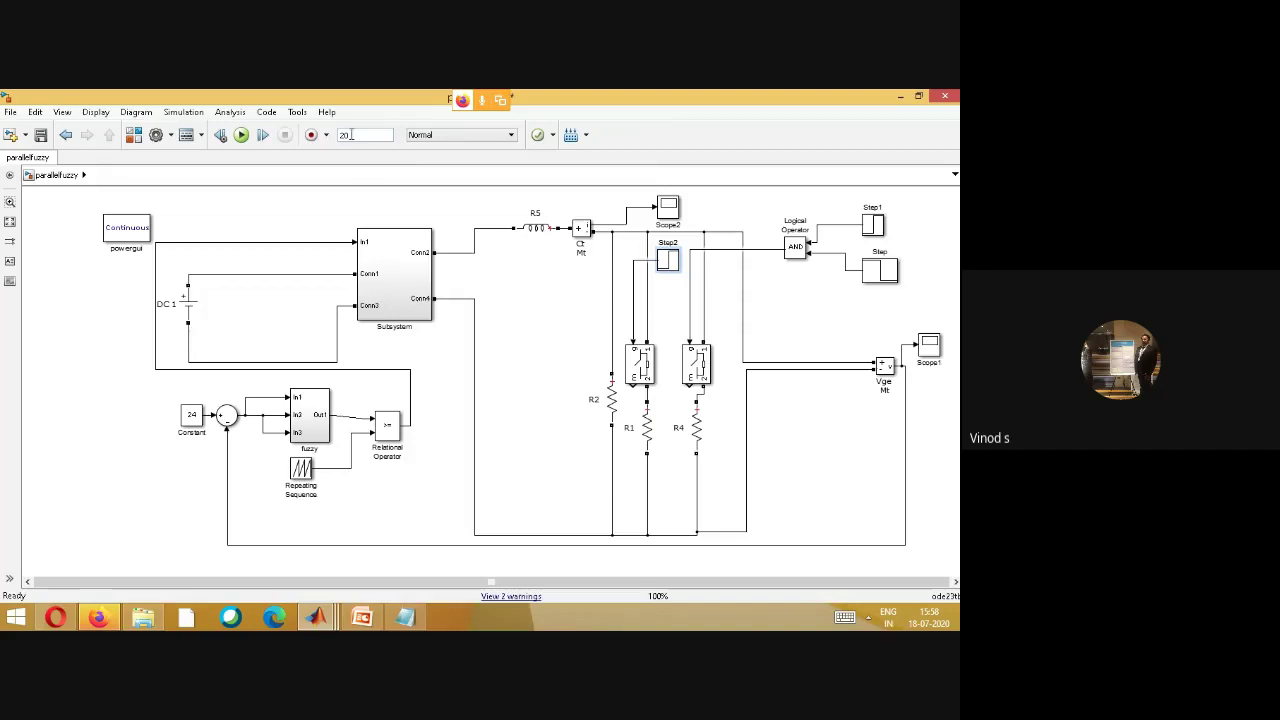
- Check the simulation stop time and review the parameters of the Step1 source block
{"action": "double_click", "coordinate": [350, 134]}
{"action": "double_click", "coordinate": [880, 231]}
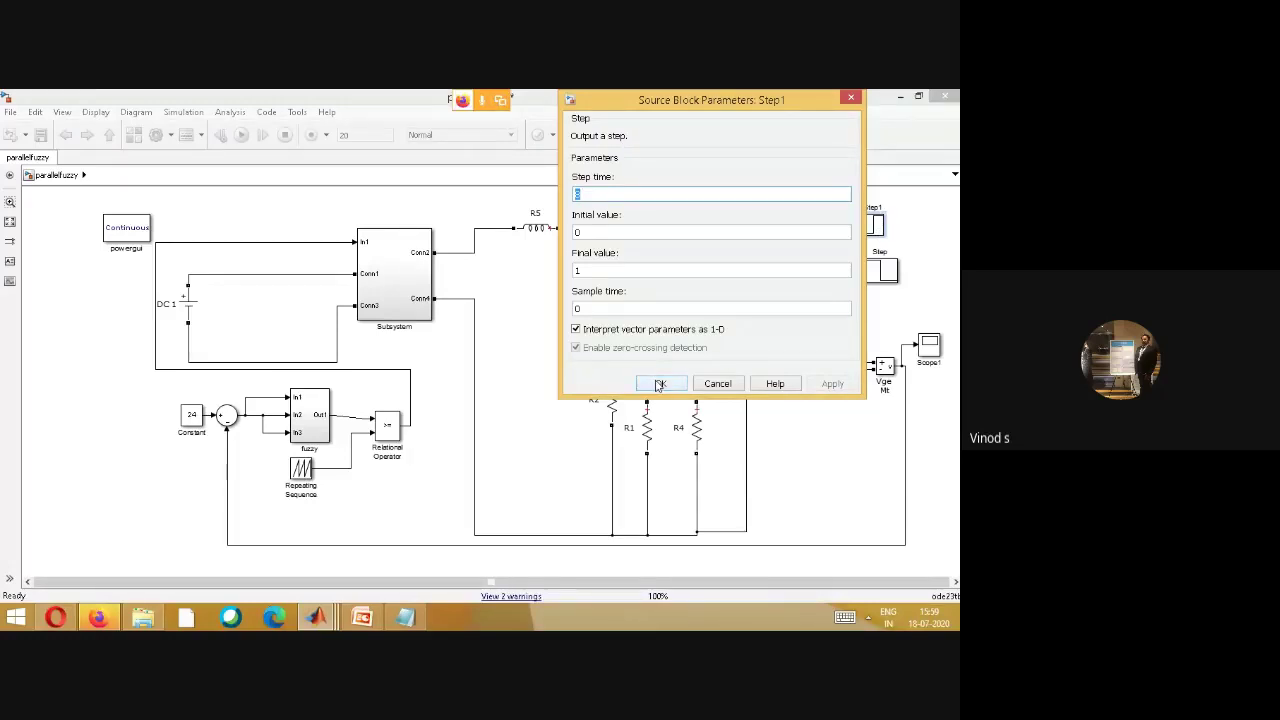
{"action": "left_click", "coordinate": [660, 385]}
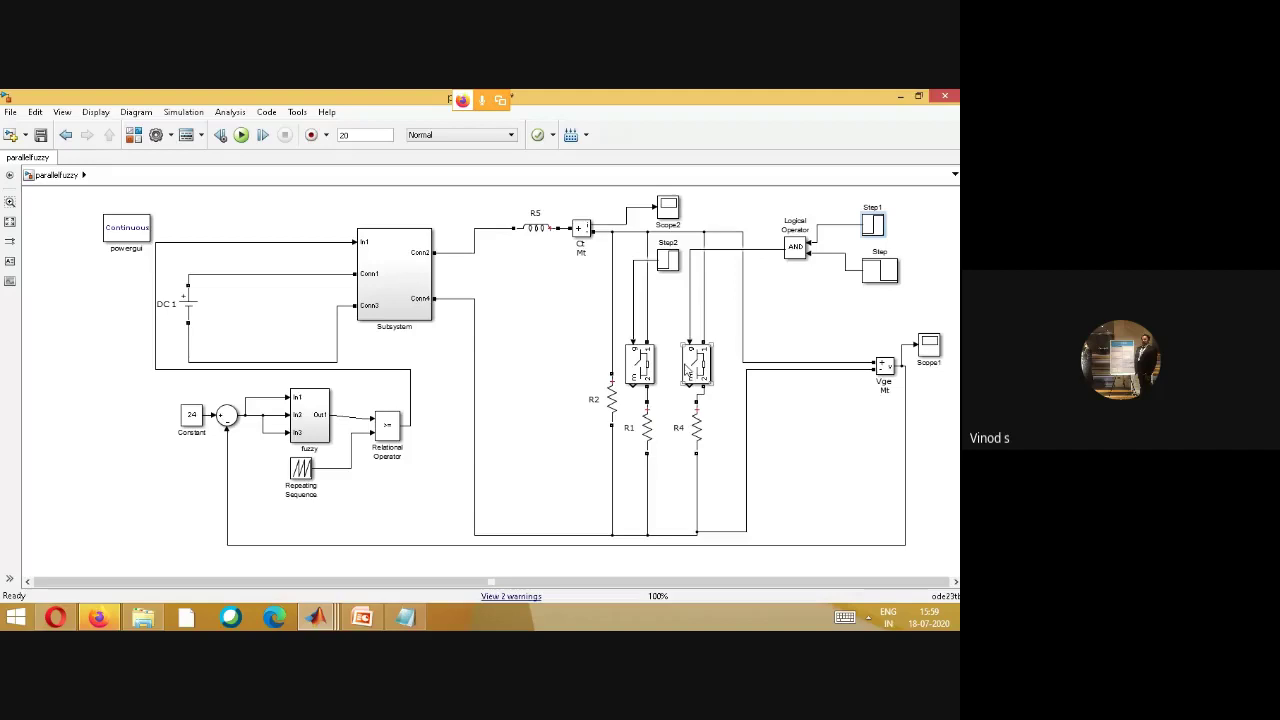
- Open the fuzzy subsystem and search the Simulink Library Browser for "fuzzy"
{"action": "double_click", "coordinate": [313, 427]}
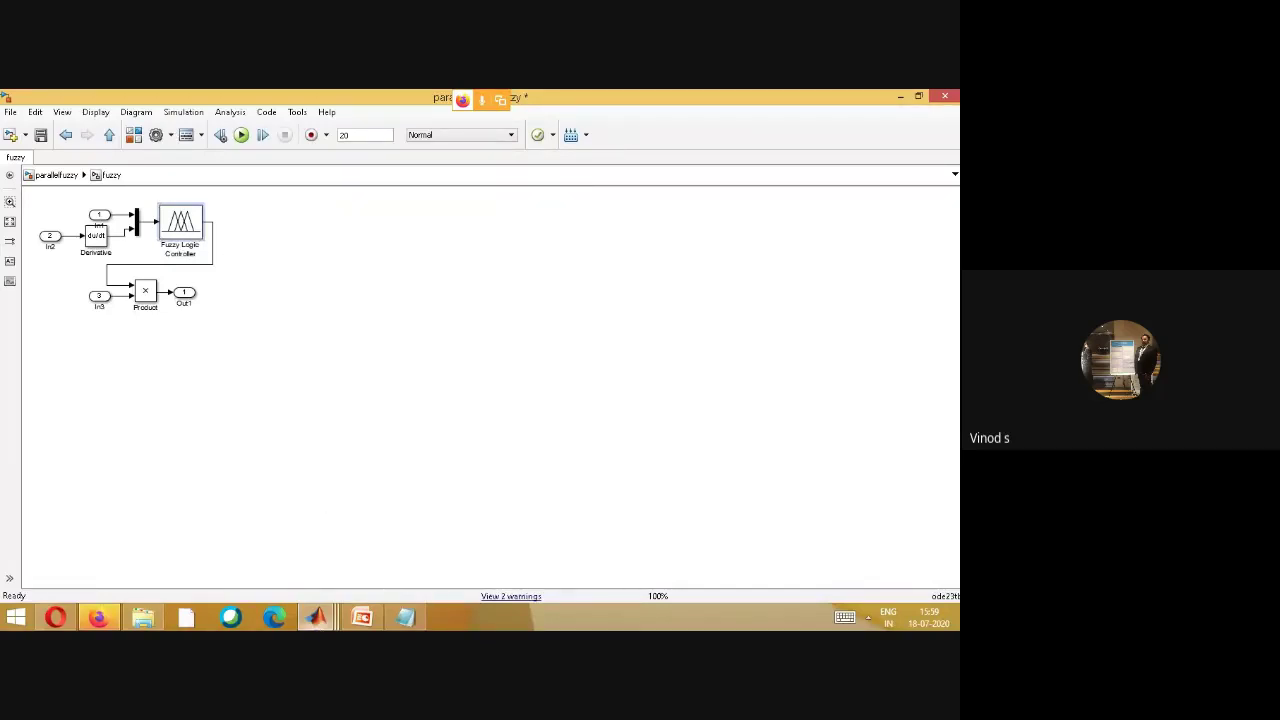
{"action": "mouse_move", "coordinate": [315, 617]}
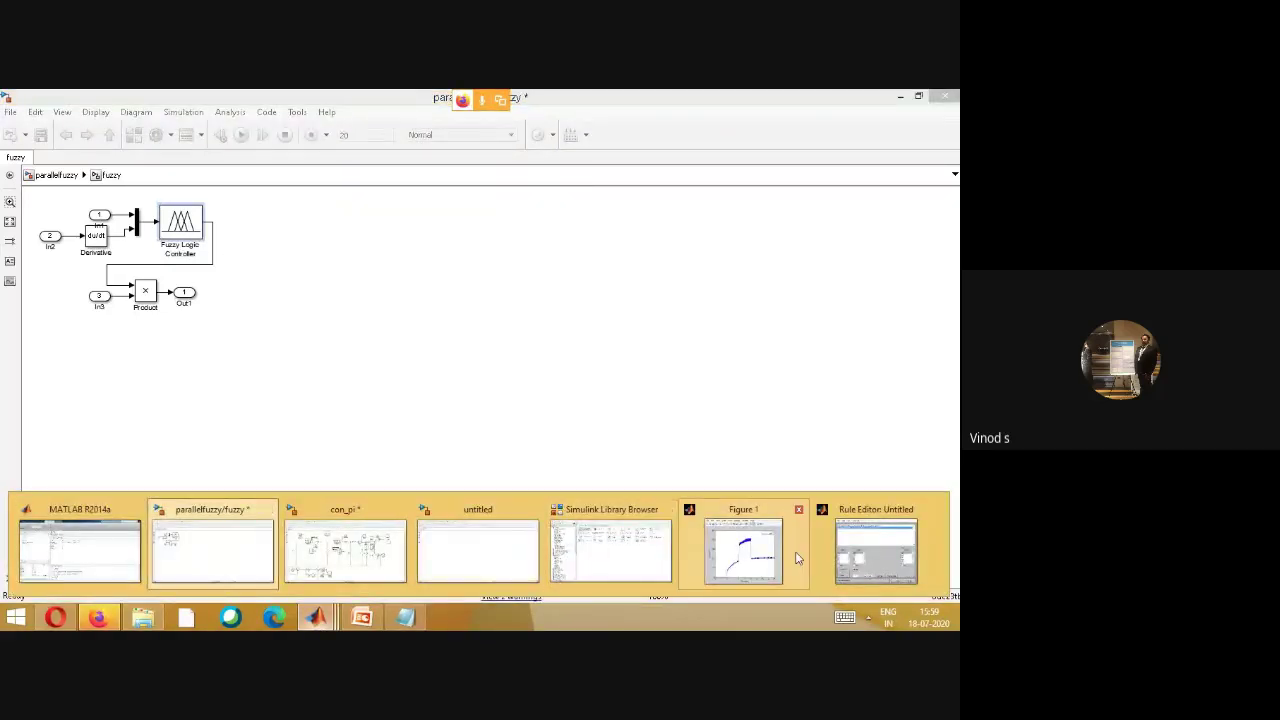
{"action": "left_click", "coordinate": [593, 555]}
{"action": "double_click", "coordinate": [122, 137]}
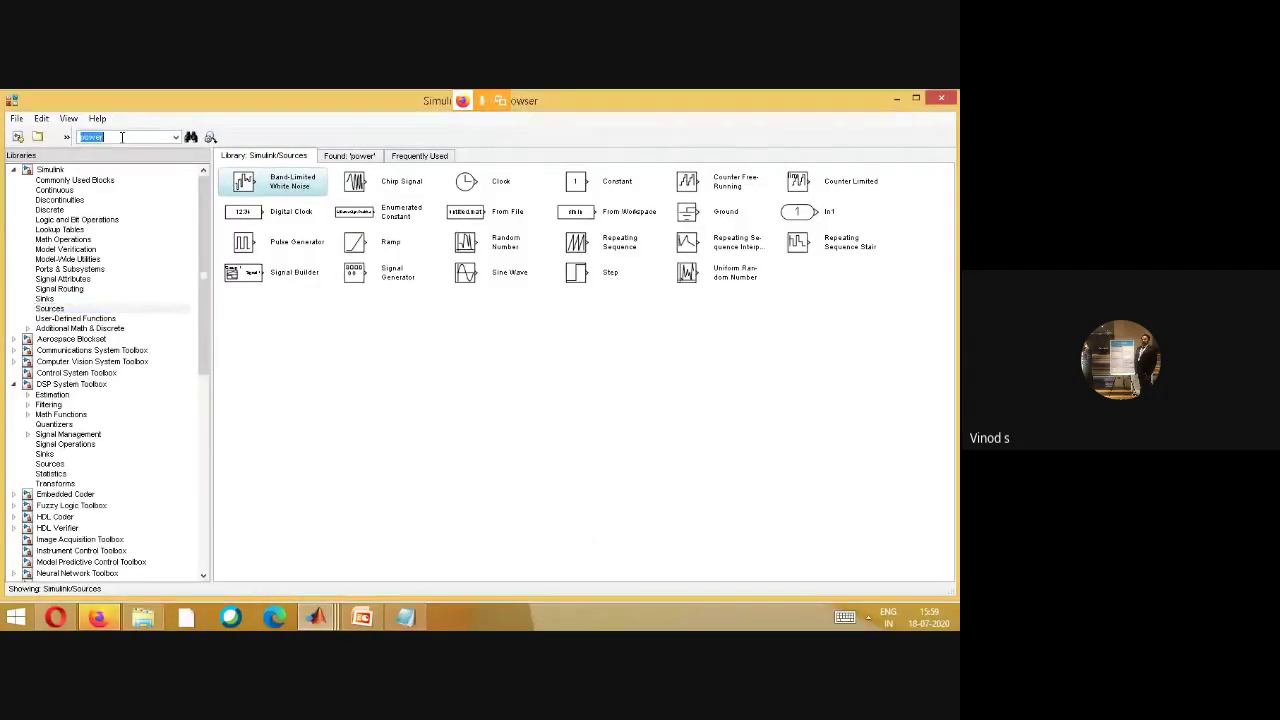
{"action": "type", "text": "Fu"}
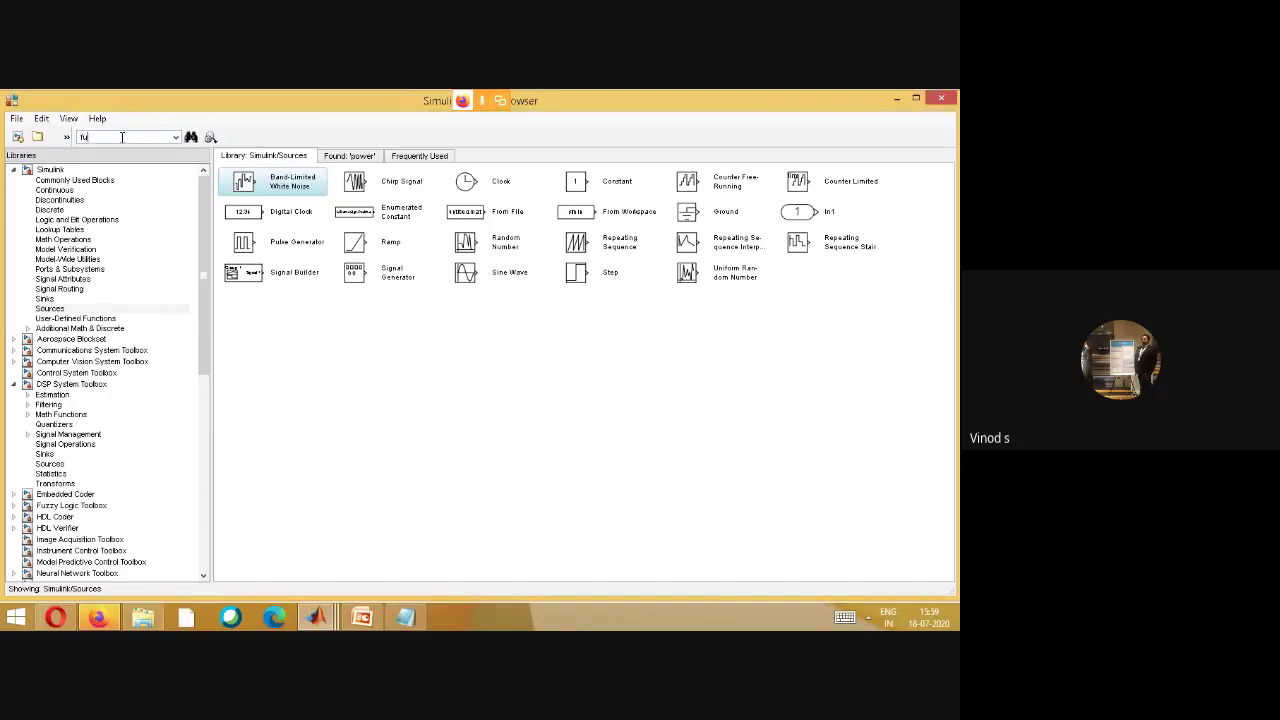
{"action": "type", "text": "zzy"}
{"action": "key", "text": "Return"}
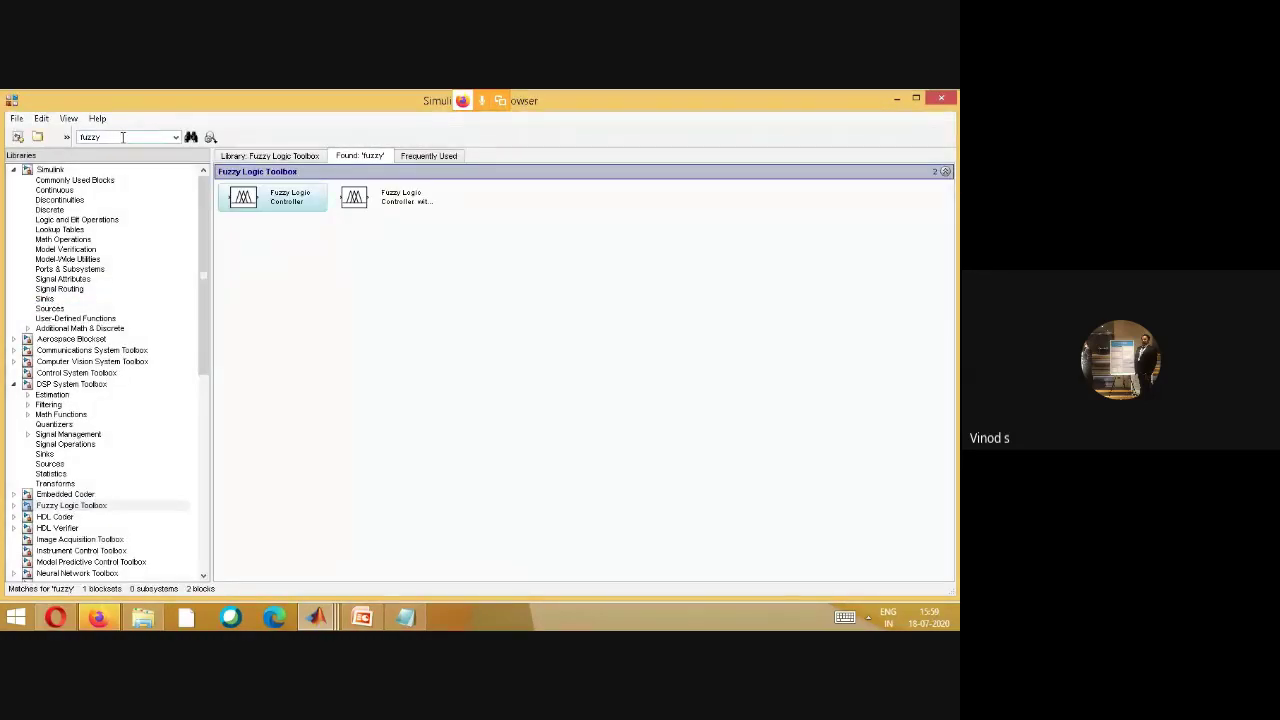
- Add a Fuzzy Logic Controller block from the library to the parallelfuzzy/fuzzy subsystem, and delete the added block again
{"action": "right_click", "coordinate": [275, 209]}
{"action": "left_click", "coordinate": [276, 209]}
{"action": "right_click", "coordinate": [276, 212]}
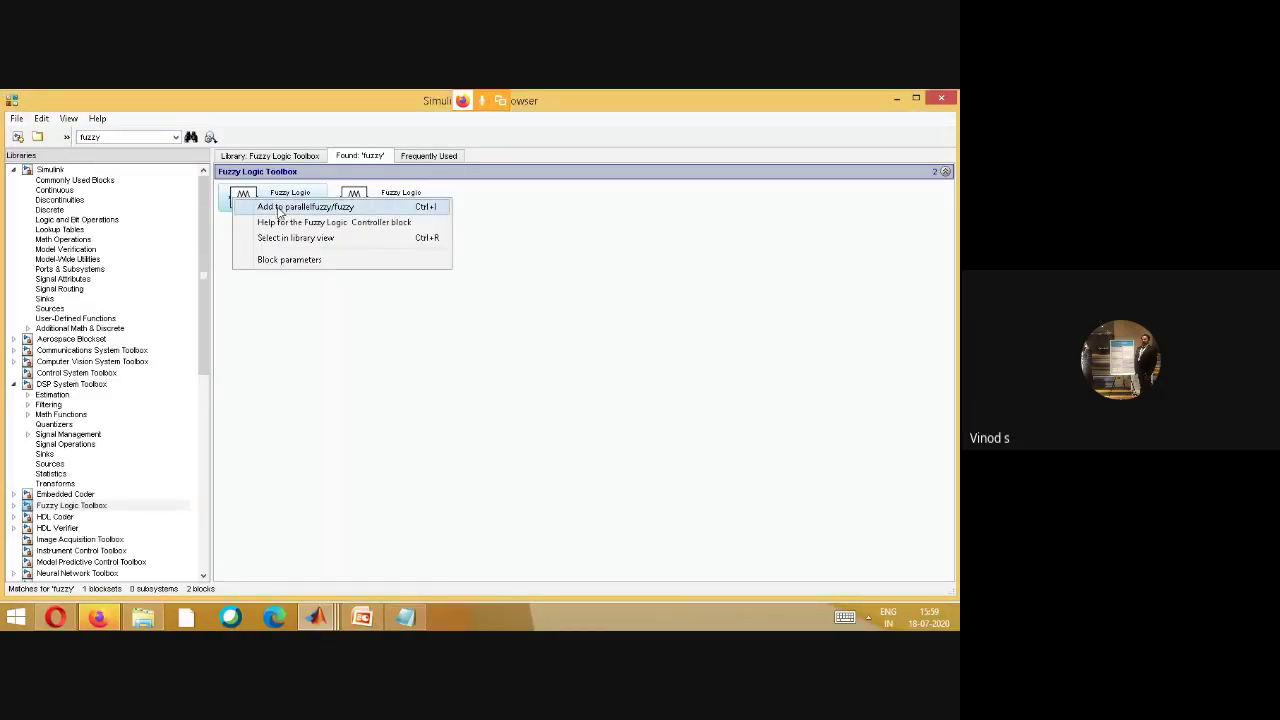
{"action": "left_click", "coordinate": [315, 617]}
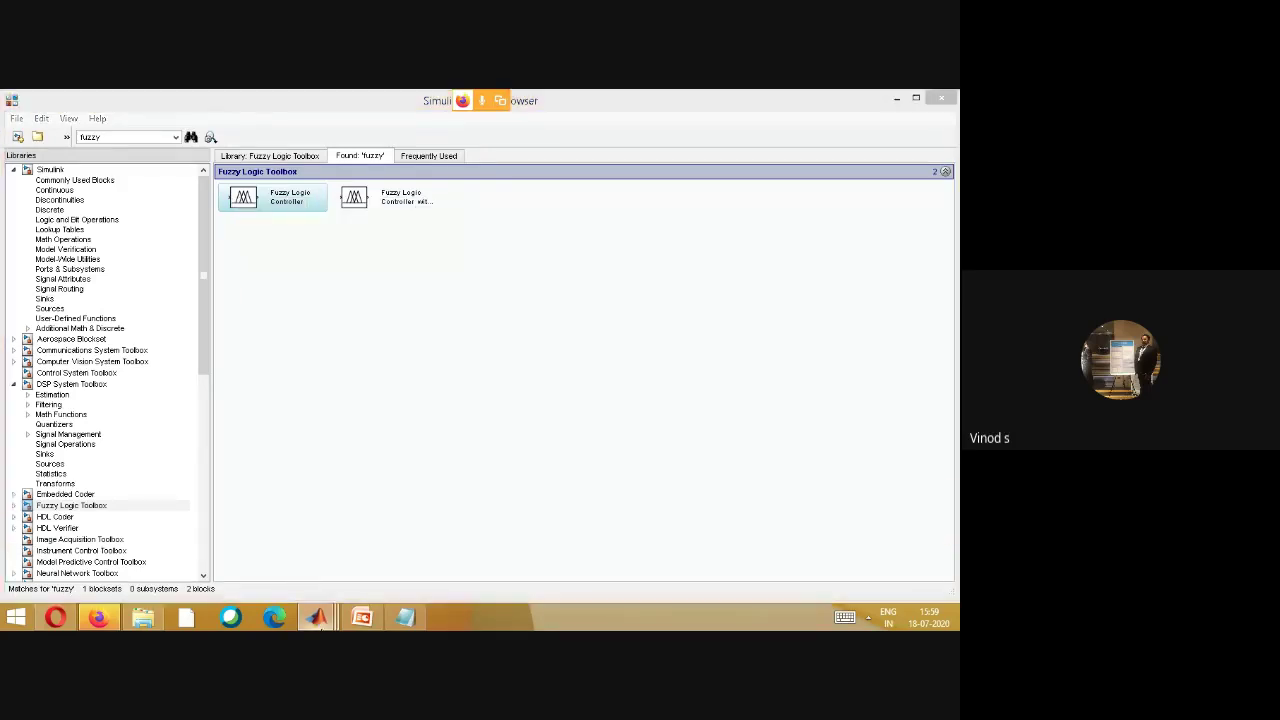
{"action": "left_click", "coordinate": [345, 555]}
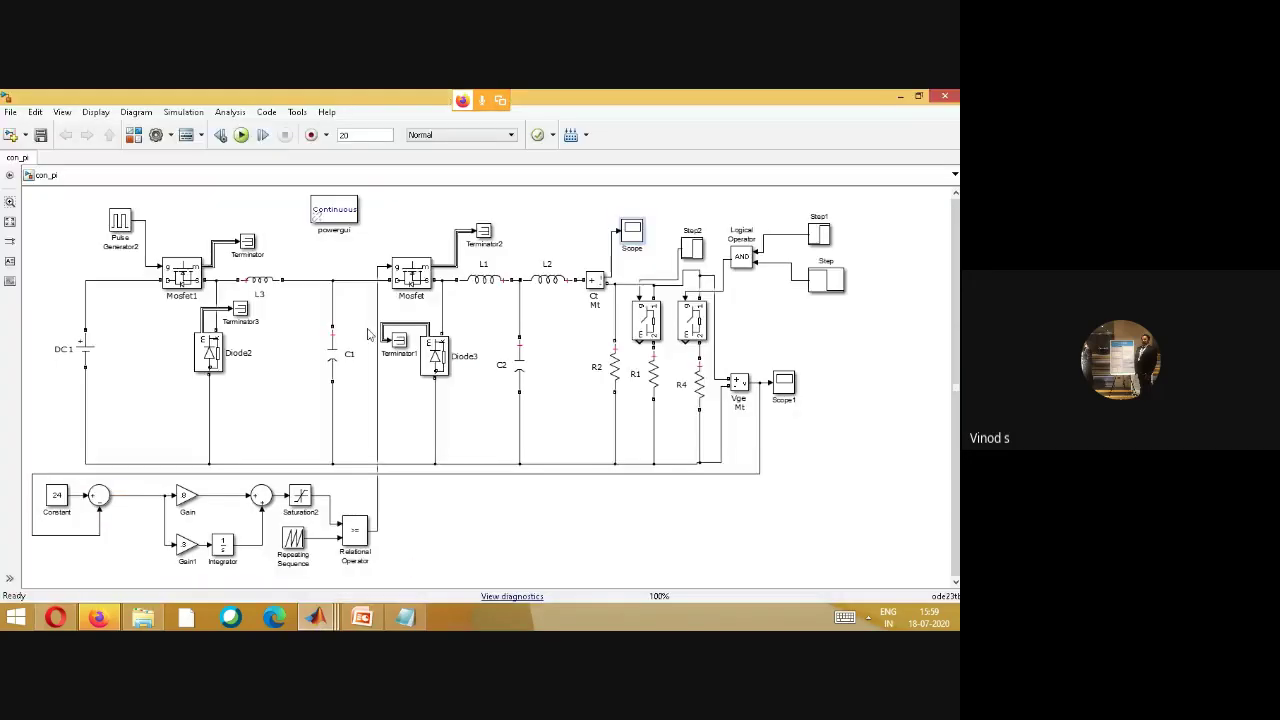
{"action": "left_click", "coordinate": [315, 617]}
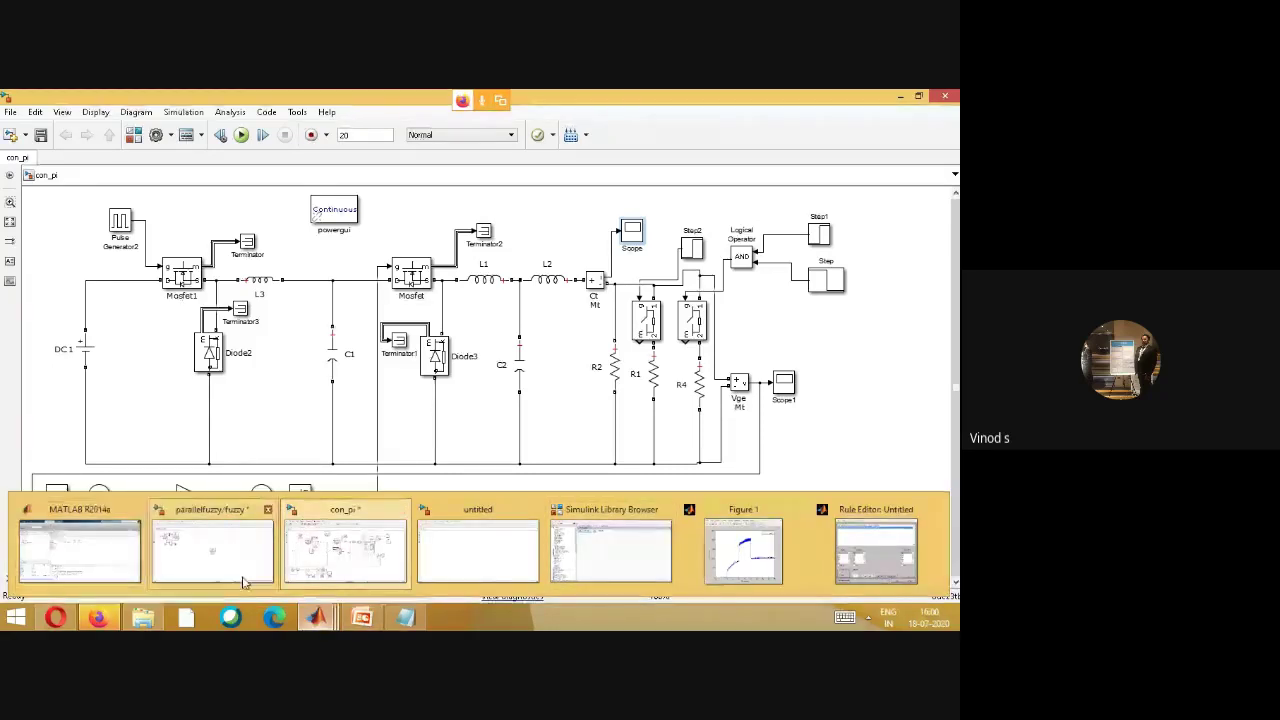
{"action": "left_click", "coordinate": [197, 553]}
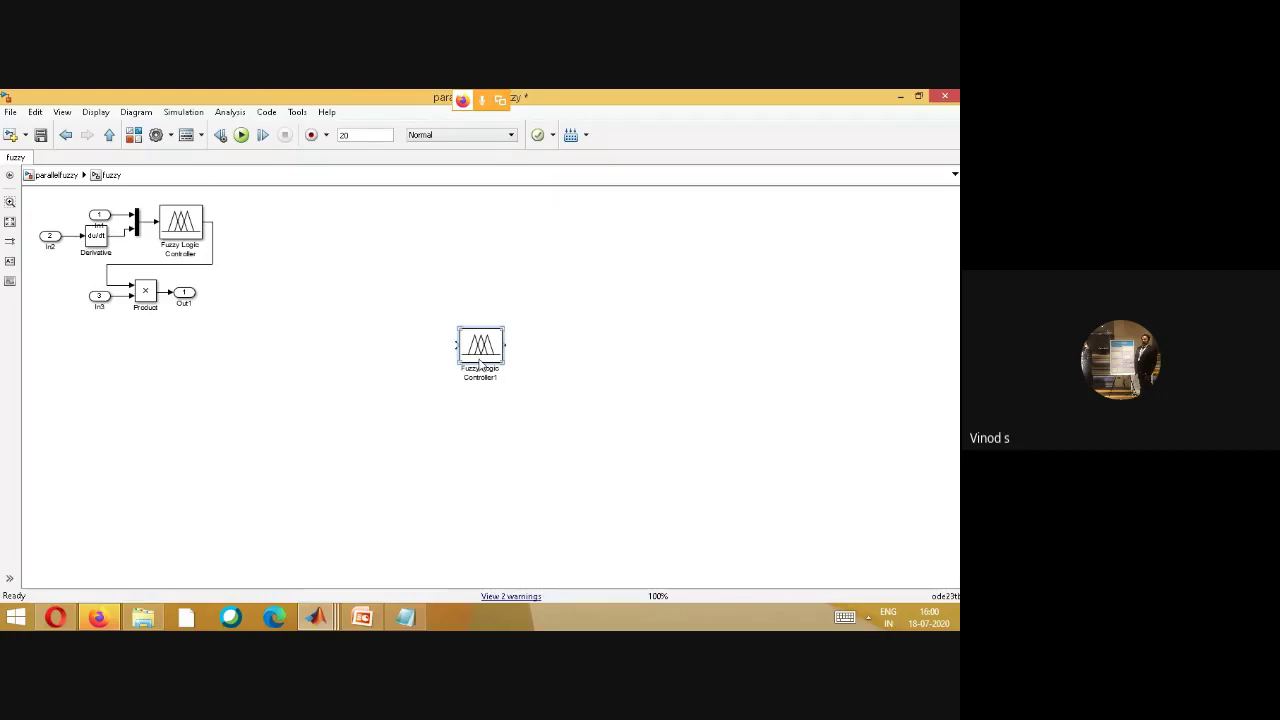
{"action": "key", "text": "Delete"}
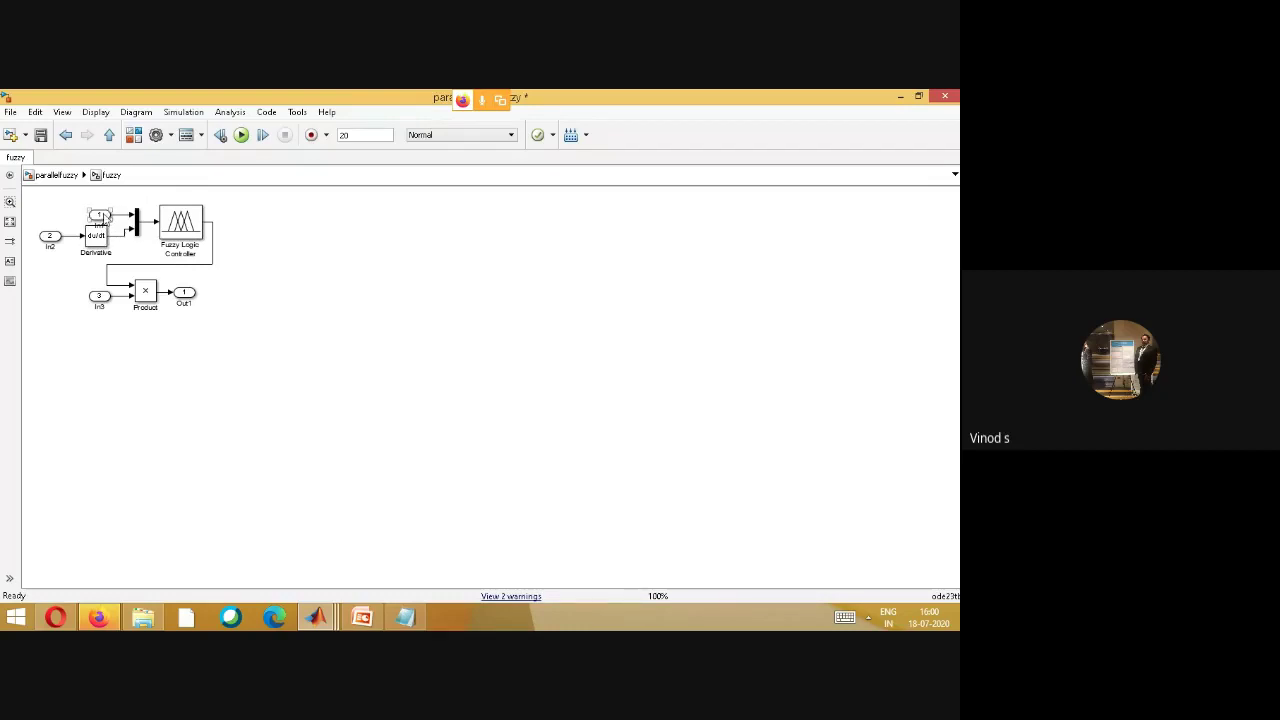
- Review the fuzzy block's input connections at the top level of parallelfuzzy and the In1 port inside the subsystem
{"action": "left_click", "coordinate": [55, 175]}
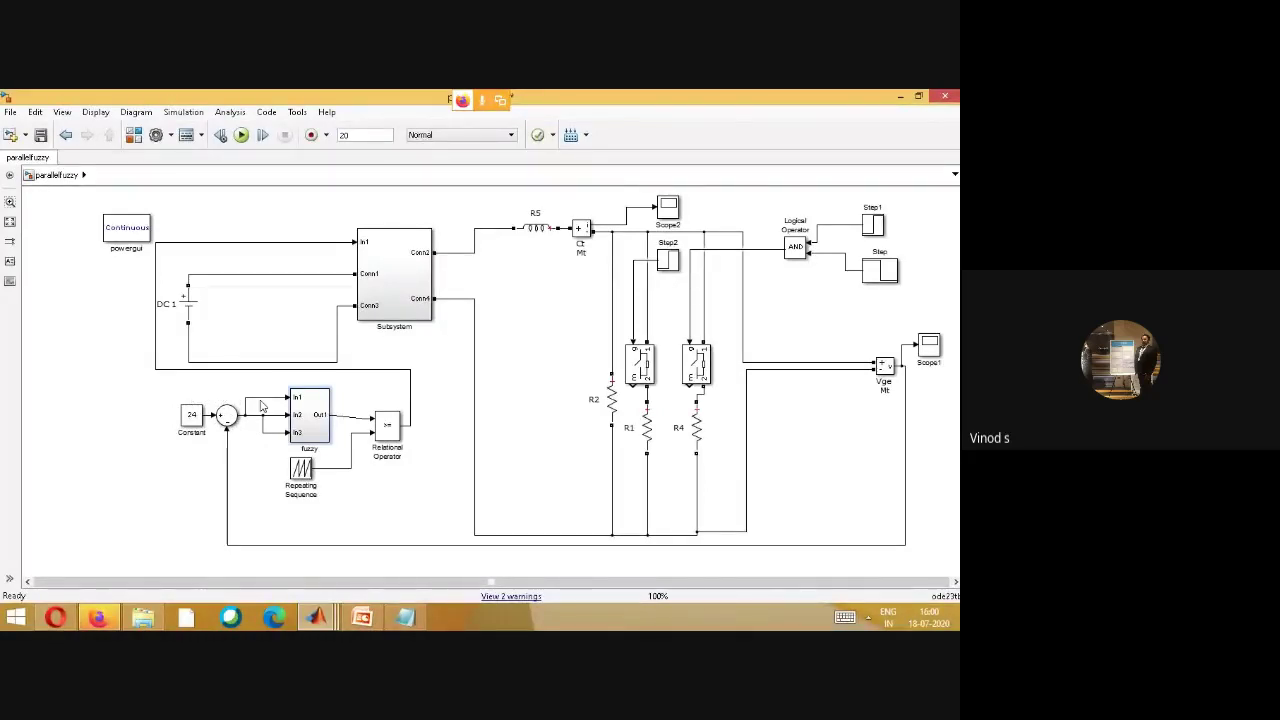
{"action": "double_click", "coordinate": [304, 414]}
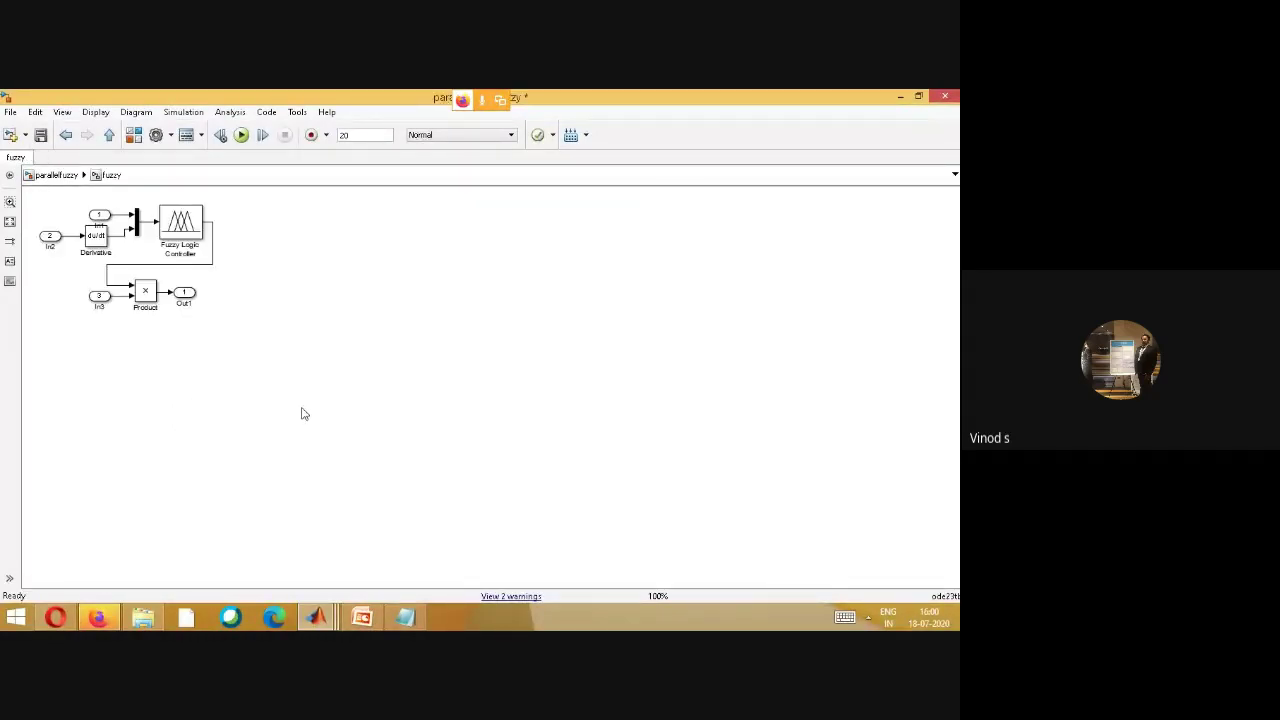
{"action": "left_click", "coordinate": [98, 218]}
- Switch to the Simulink Library Browser and display the Commonly Used Blocks library
{"action": "mouse_move", "coordinate": [313, 610]}
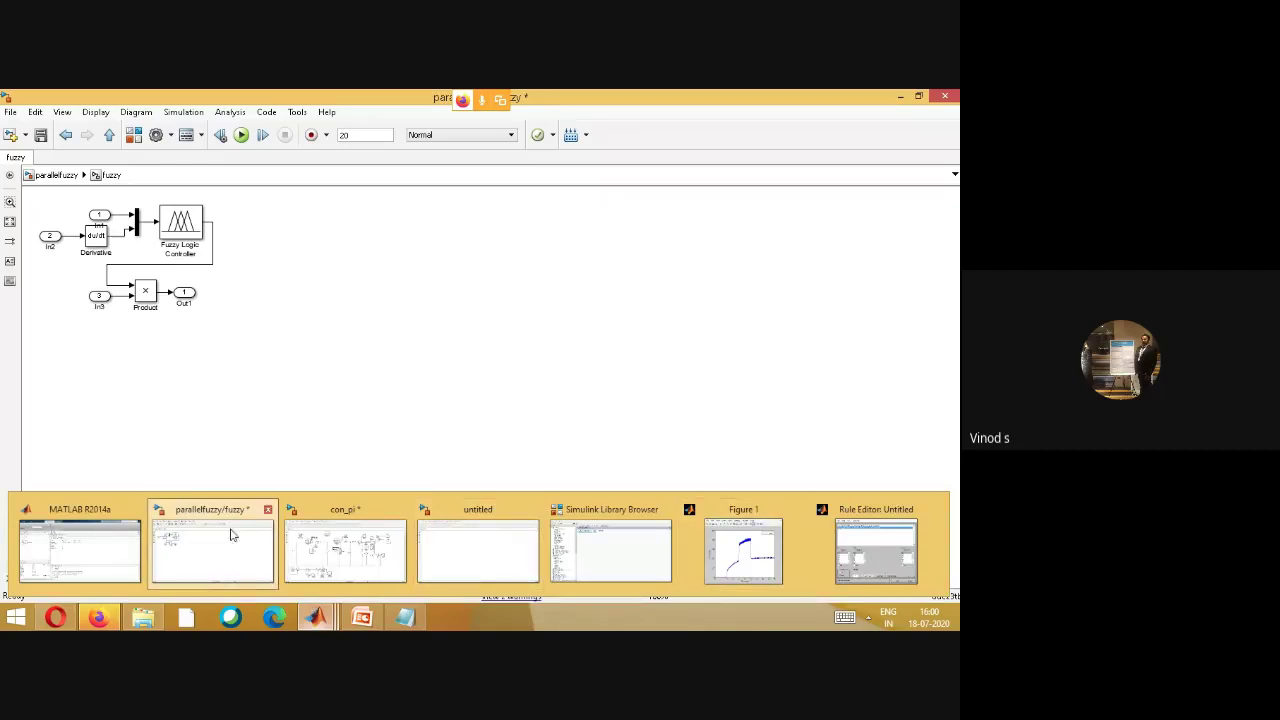
{"action": "left_click", "coordinate": [610, 550]}
{"action": "left_click", "coordinate": [108, 183]}
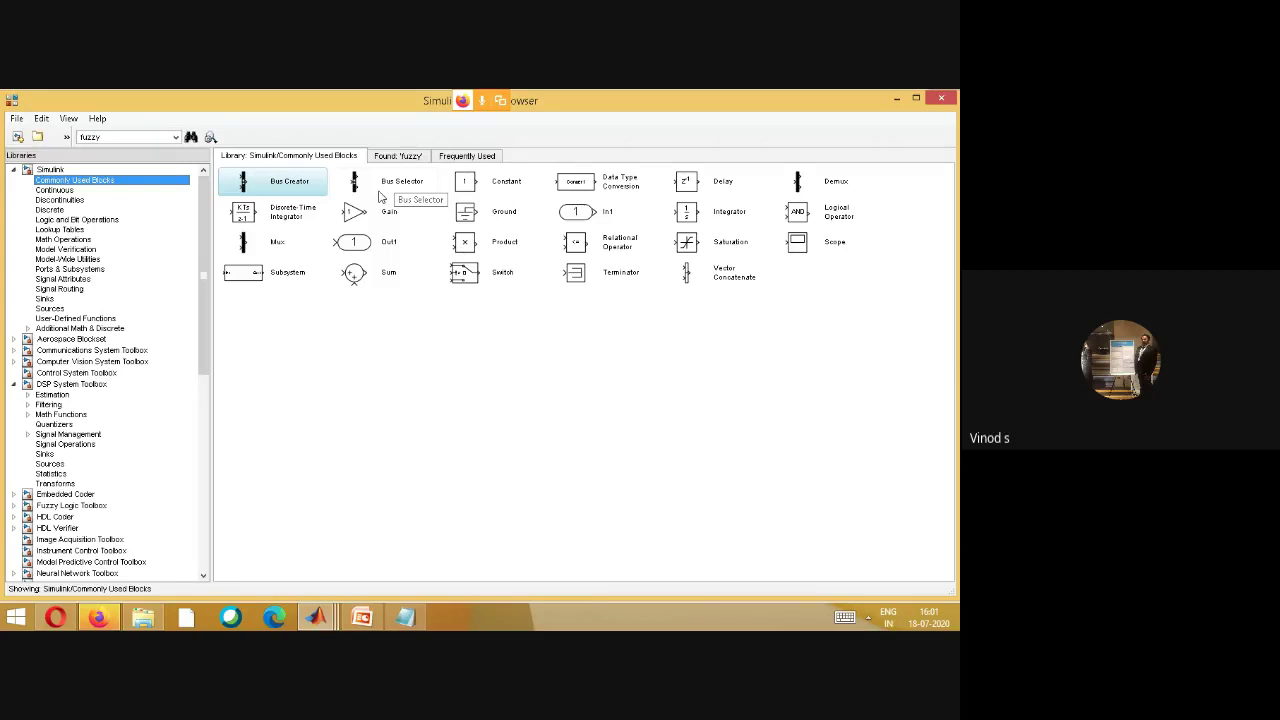
- Open the converter Subsystem of parallelfuzzy and add a Bus Selector block to it from the Commonly Used Blocks library
{"action": "left_click", "coordinate": [316, 617]}
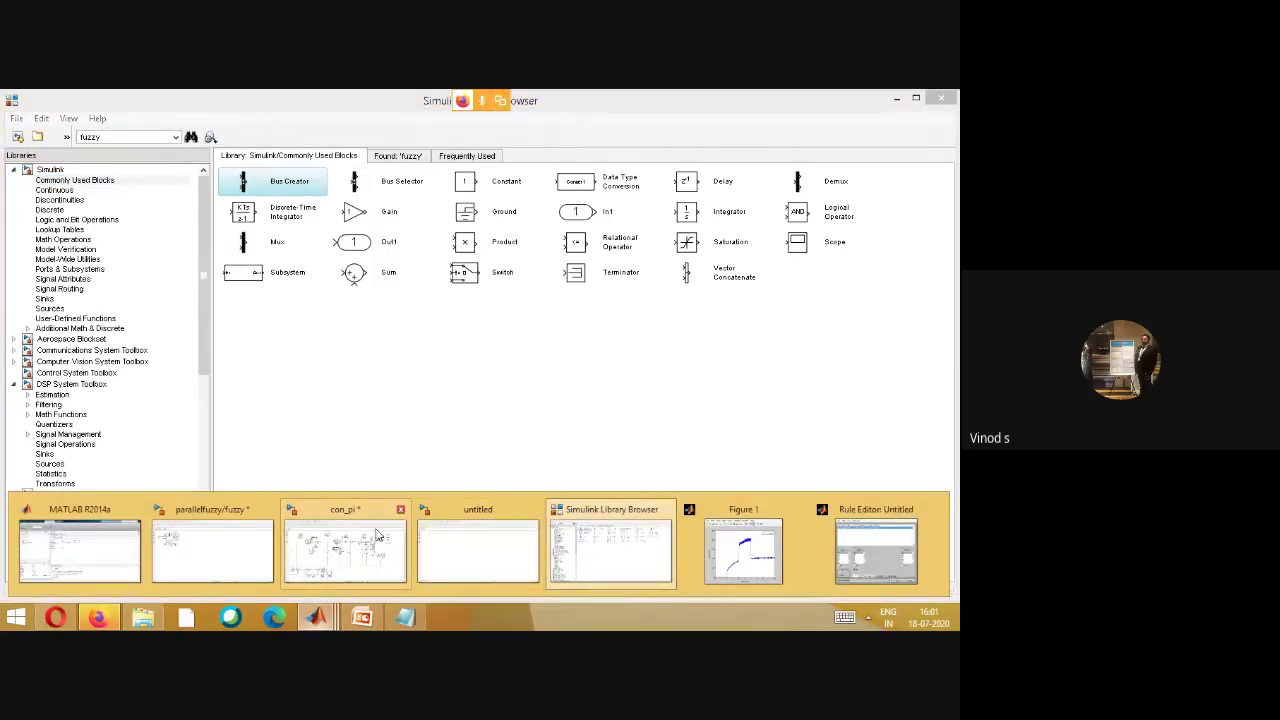
{"action": "left_click", "coordinate": [165, 567]}
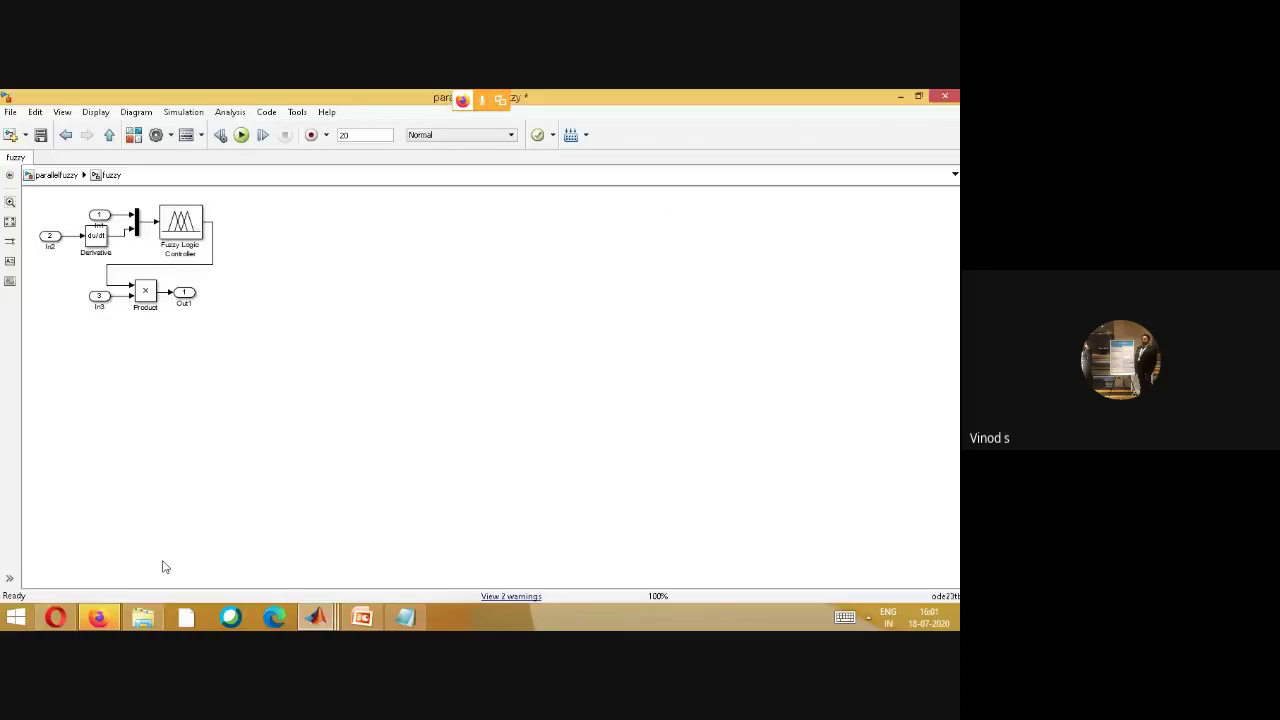
{"action": "left_click", "coordinate": [56, 176]}
{"action": "double_click", "coordinate": [426, 265]}
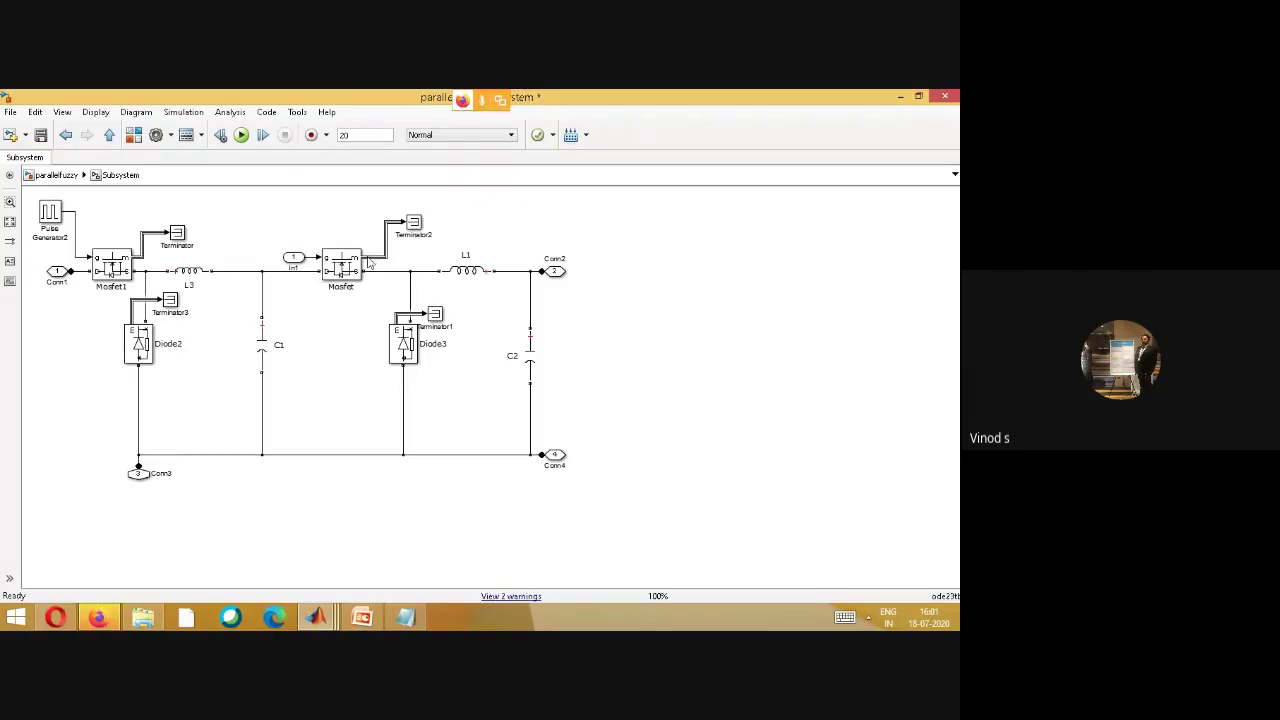
{"action": "mouse_move", "coordinate": [315, 617]}
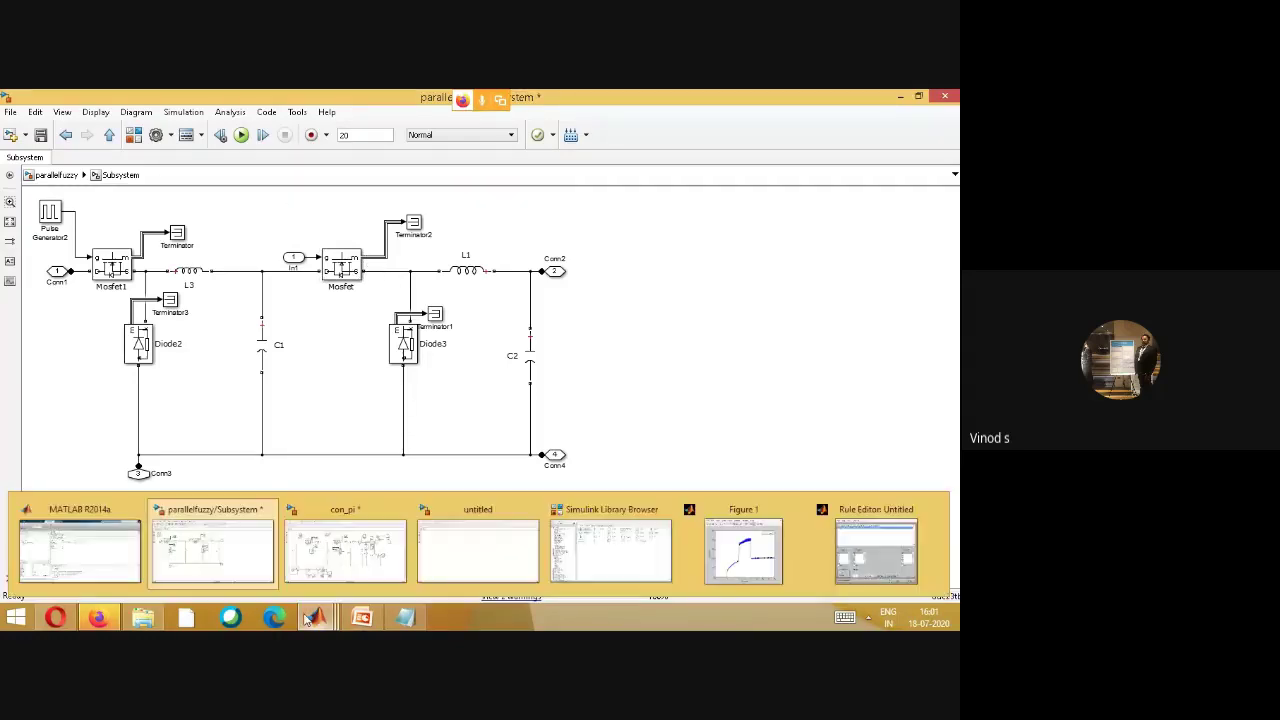
{"action": "left_click", "coordinate": [578, 562]}
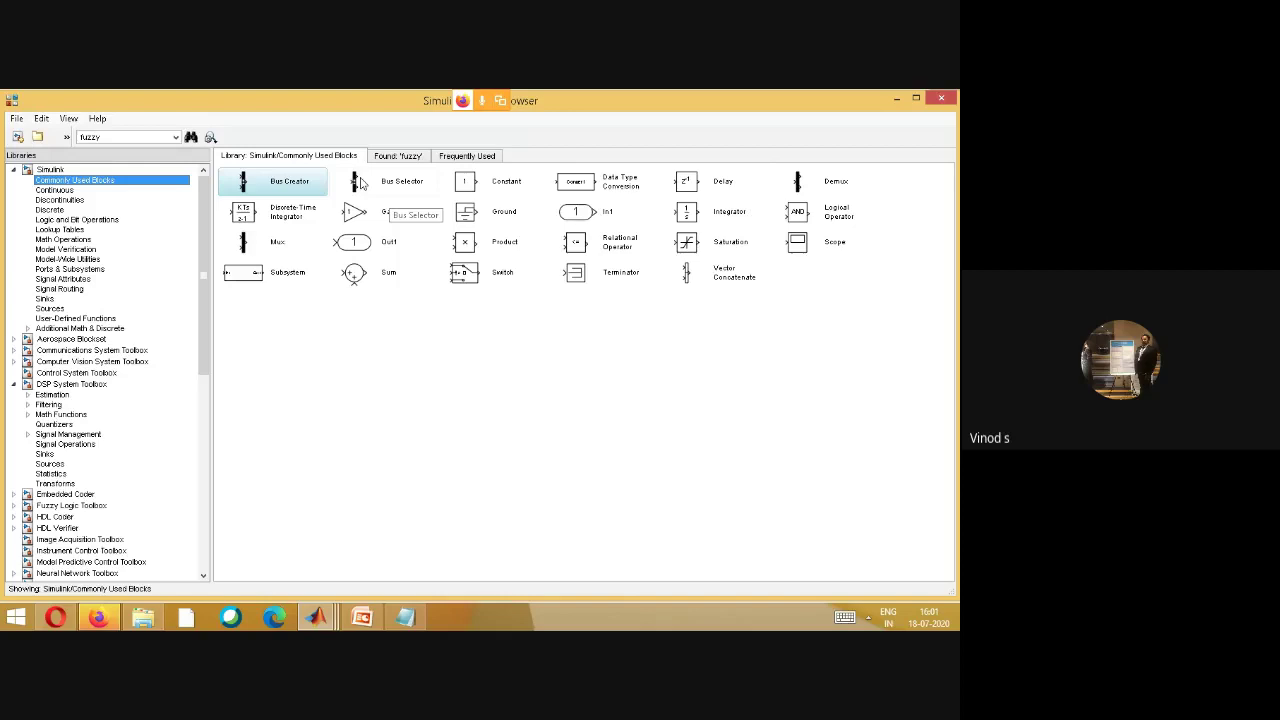
{"action": "right_click", "coordinate": [362, 183]}
{"action": "key", "text": "Escape"}
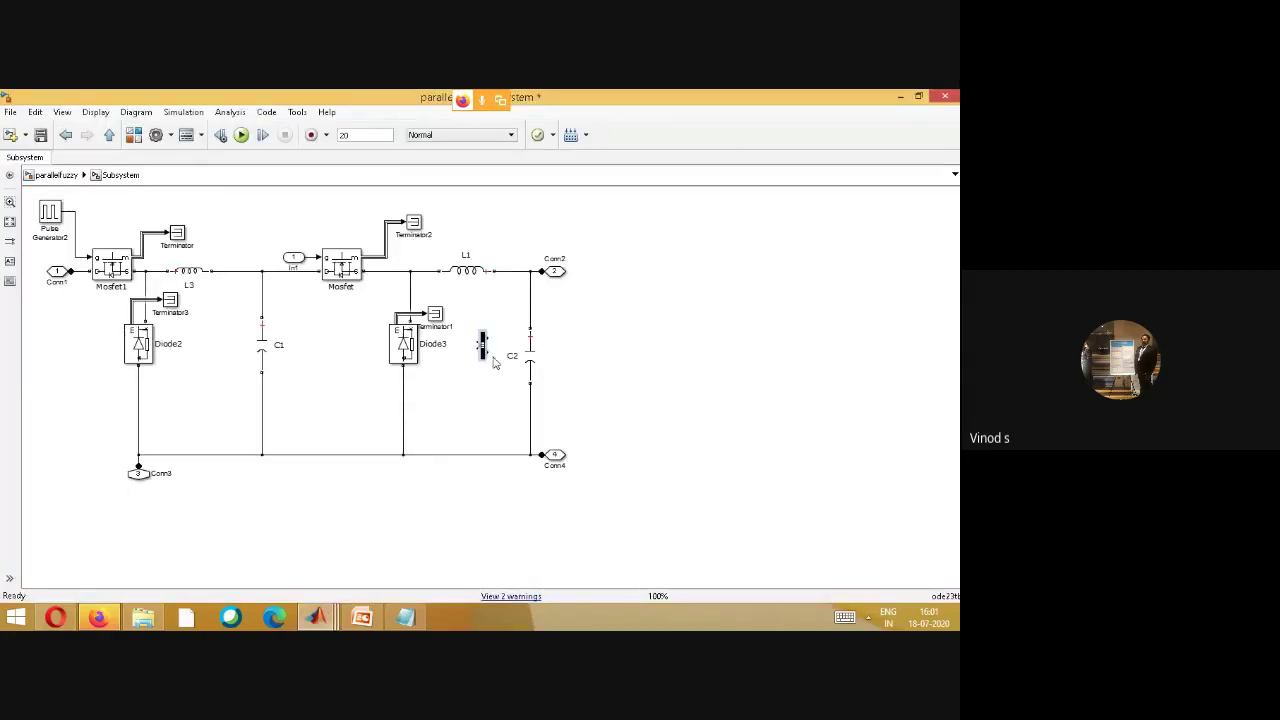
- Delete the Terminator1 block and connect Diode3's measurement output to the Bus Selector's input
{"action": "left_click", "coordinate": [436, 326]}
{"action": "key", "text": "Delete"}
{"action": "left_click_drag", "start_coordinate": [428, 319], "coordinate": [481, 341]}
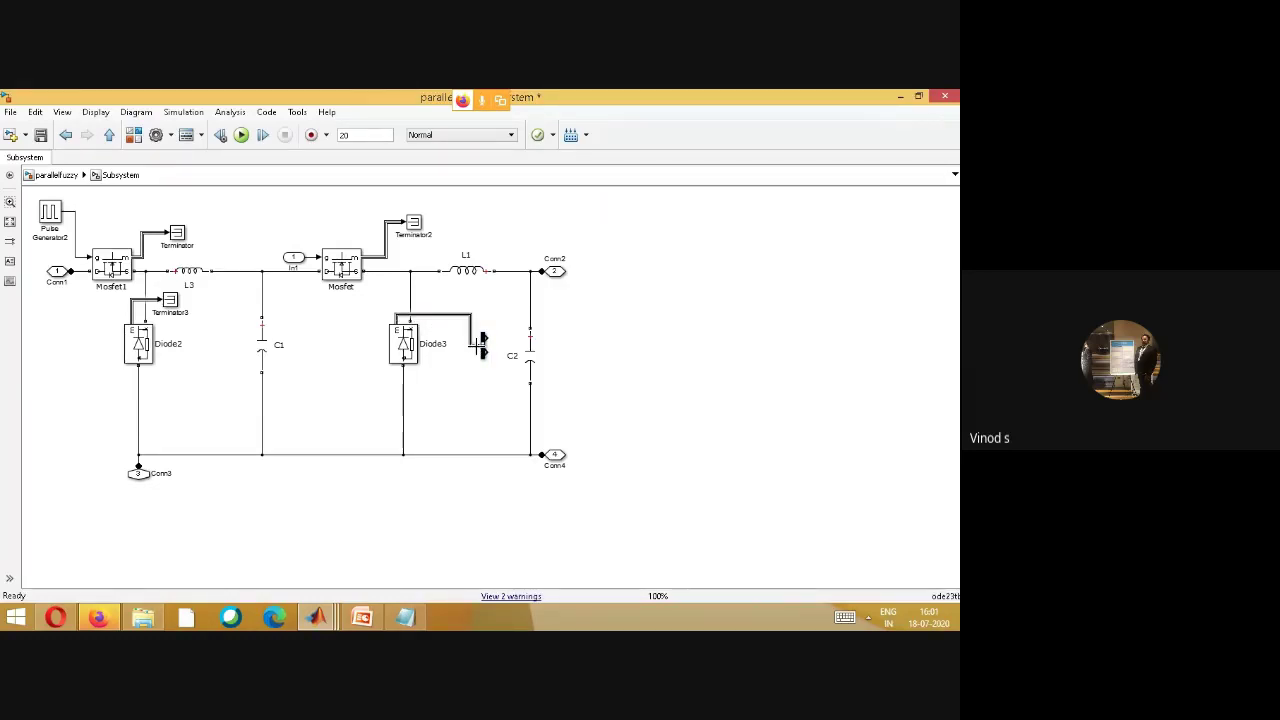
- Select Diode current as the Bus Selector's output signal and remove the placeholder entries signal1 and signal2
{"action": "left_click", "coordinate": [483, 349]}
{"action": "double_click", "coordinate": [483, 349]}
{"action": "left_click", "coordinate": [283, 335]}
{"action": "left_click", "coordinate": [285, 346]}
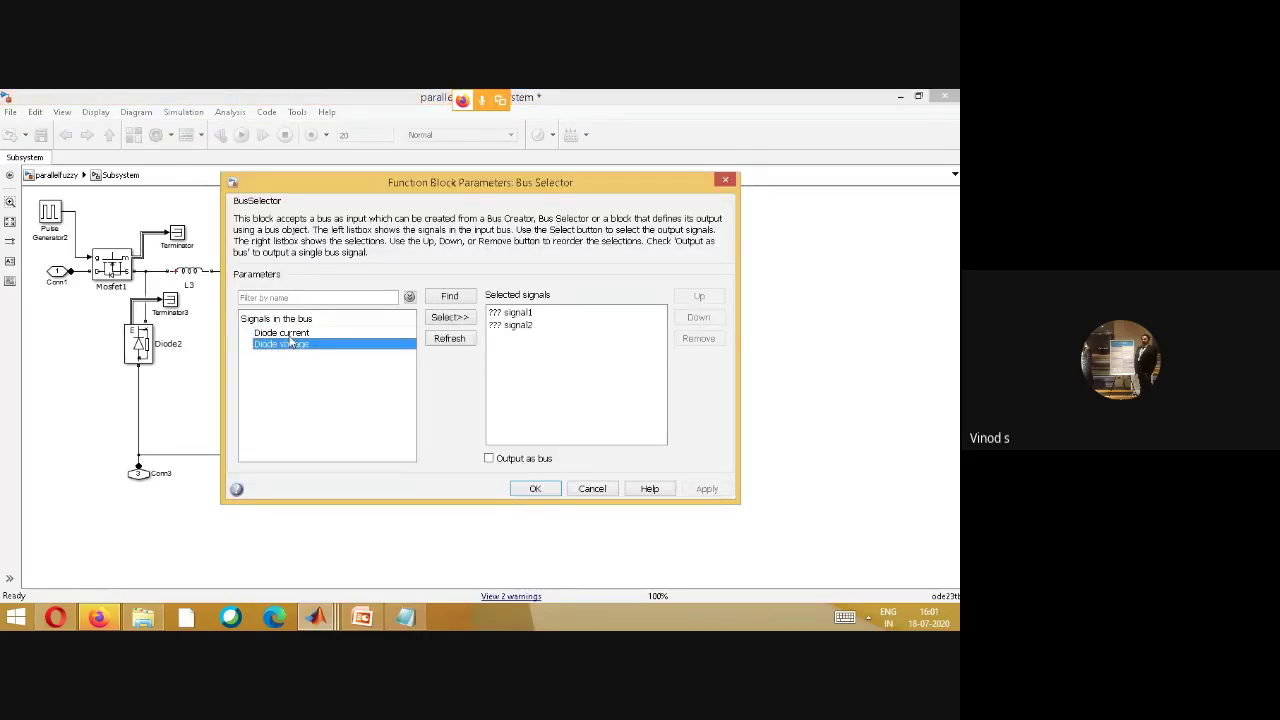
{"action": "left_click", "coordinate": [285, 334]}
{"action": "left_click", "coordinate": [449, 317]}
{"action": "left_click", "coordinate": [508, 314]}
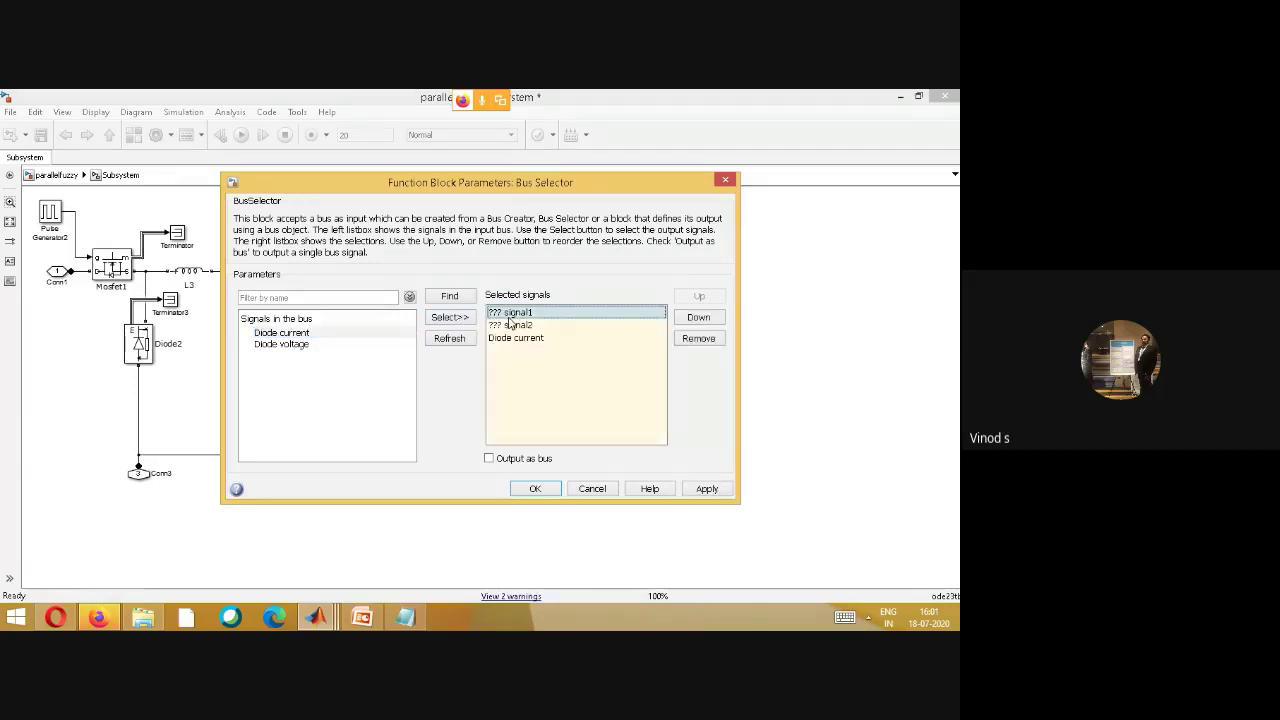
{"action": "left_click", "coordinate": [699, 338]}
{"action": "left_click", "coordinate": [512, 313]}
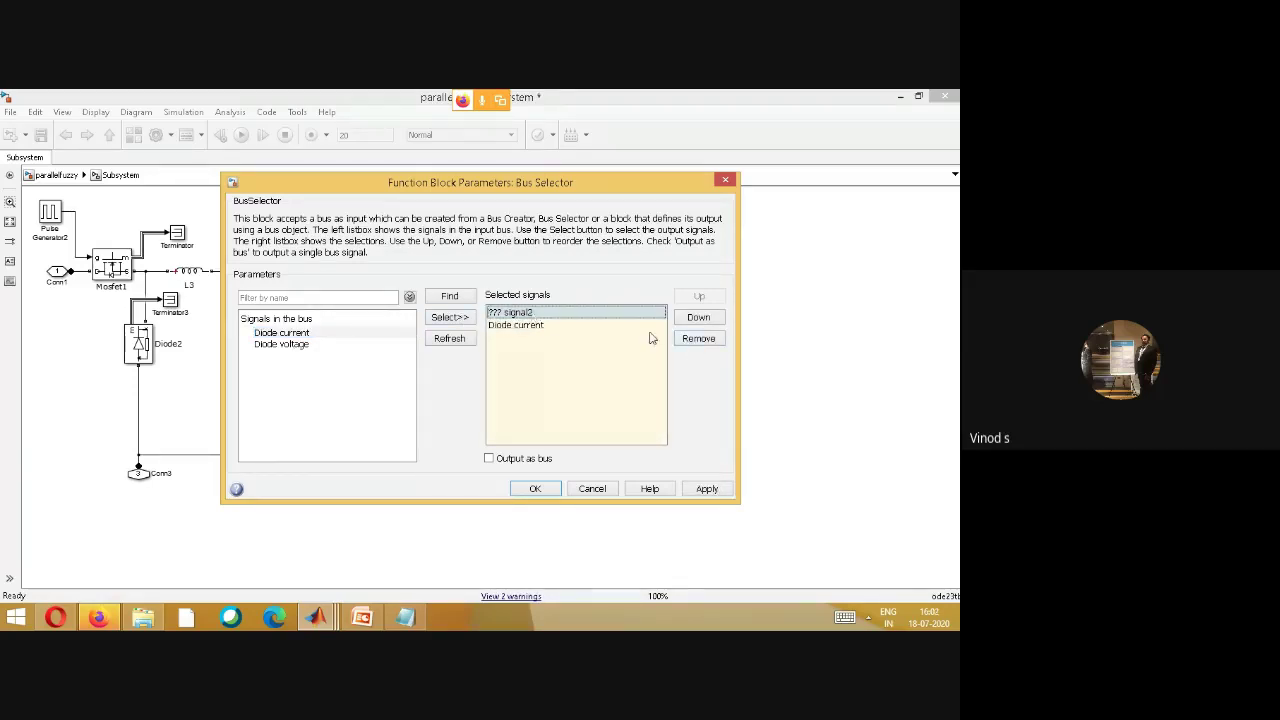
{"action": "left_click", "coordinate": [699, 338]}
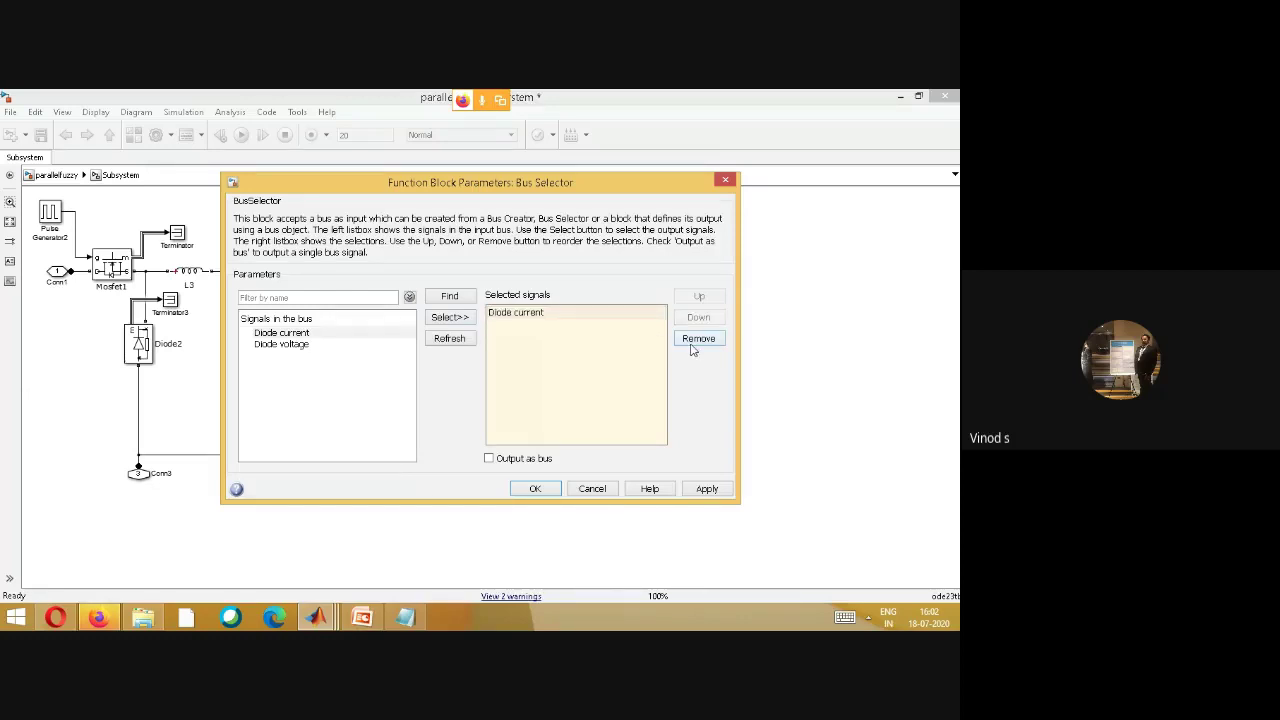
- Add Diode voltage to the Bus Selector's selected signals, remove it again and accept the block parameters
{"action": "left_click", "coordinate": [271, 349]}
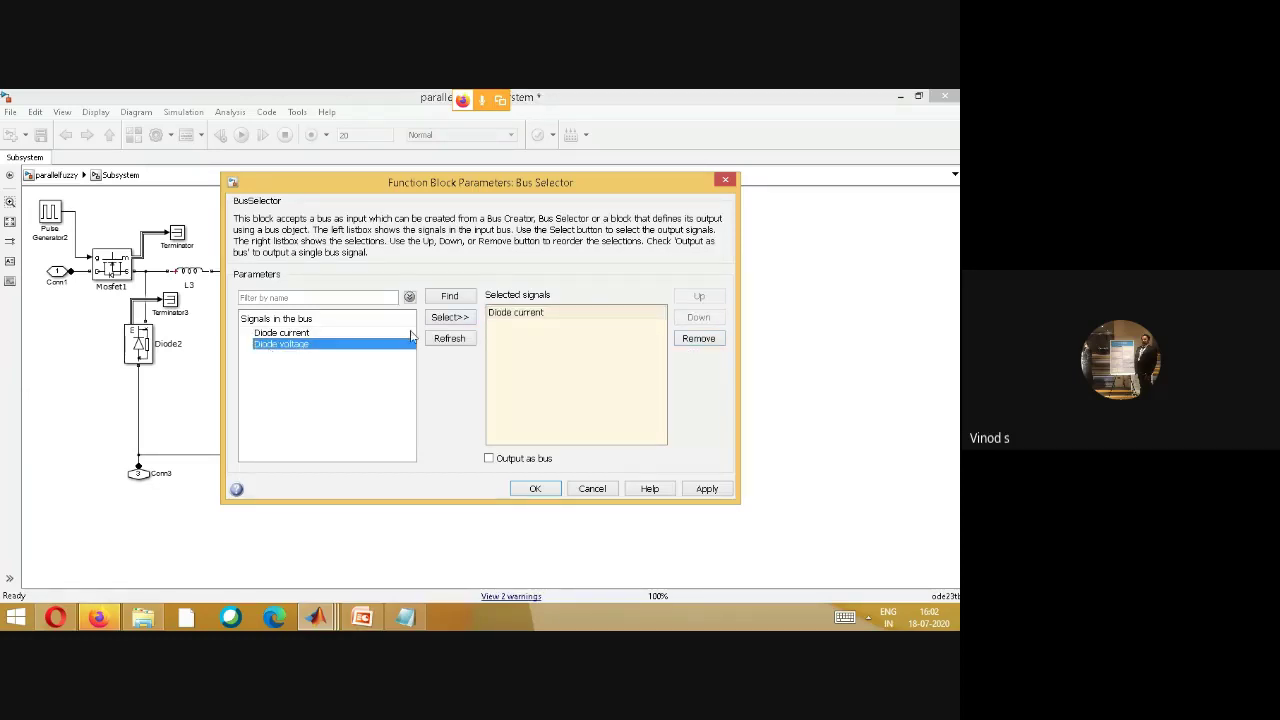
{"action": "left_click", "coordinate": [447, 318]}
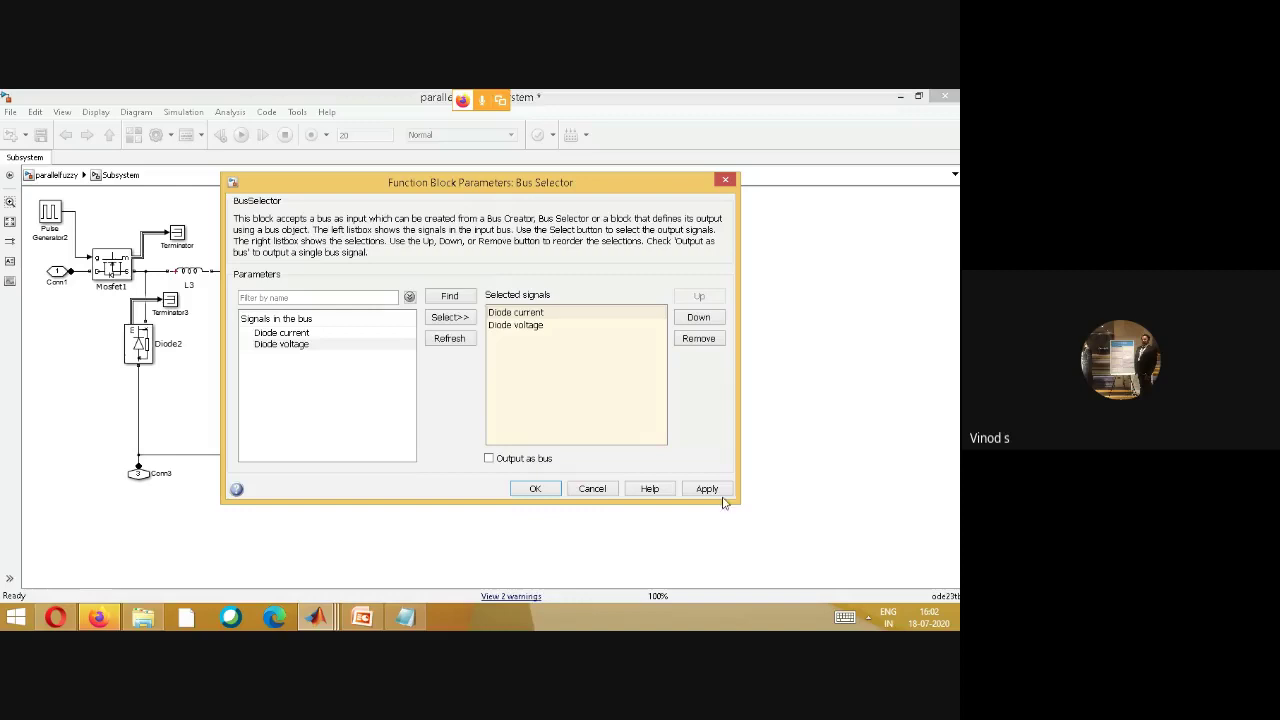
{"action": "left_click", "coordinate": [508, 327]}
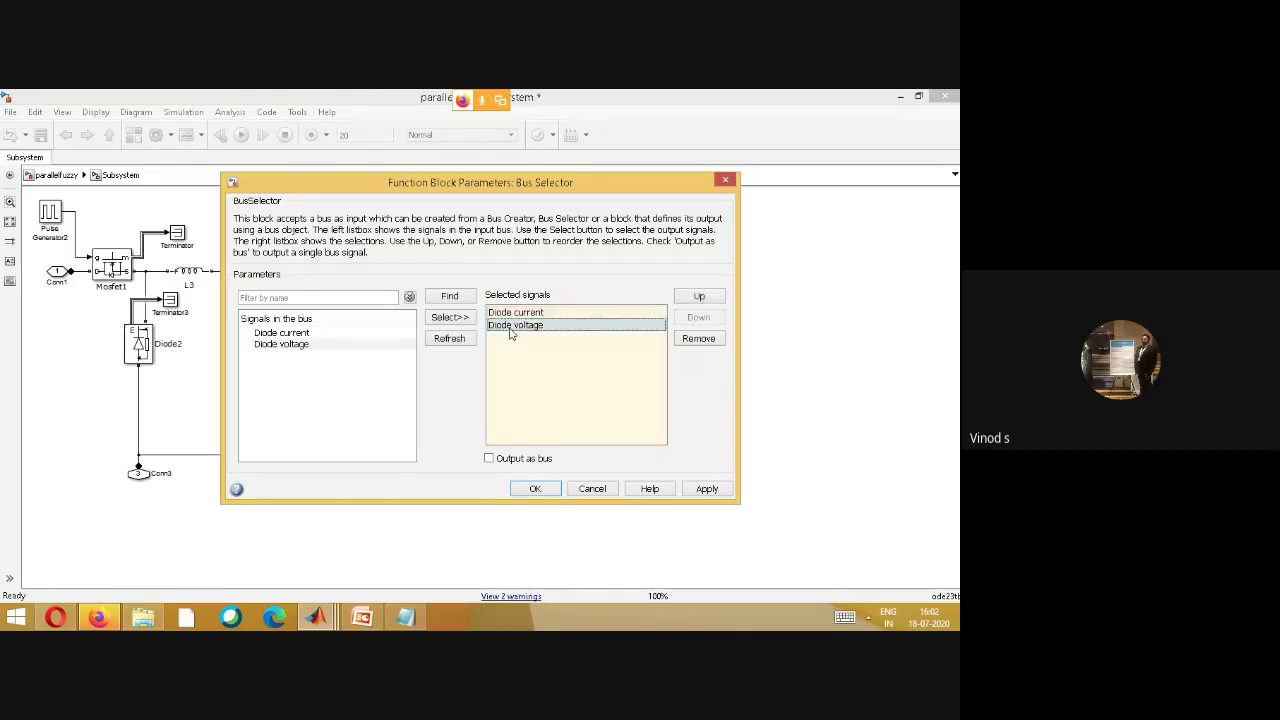
{"action": "left_click", "coordinate": [679, 339]}
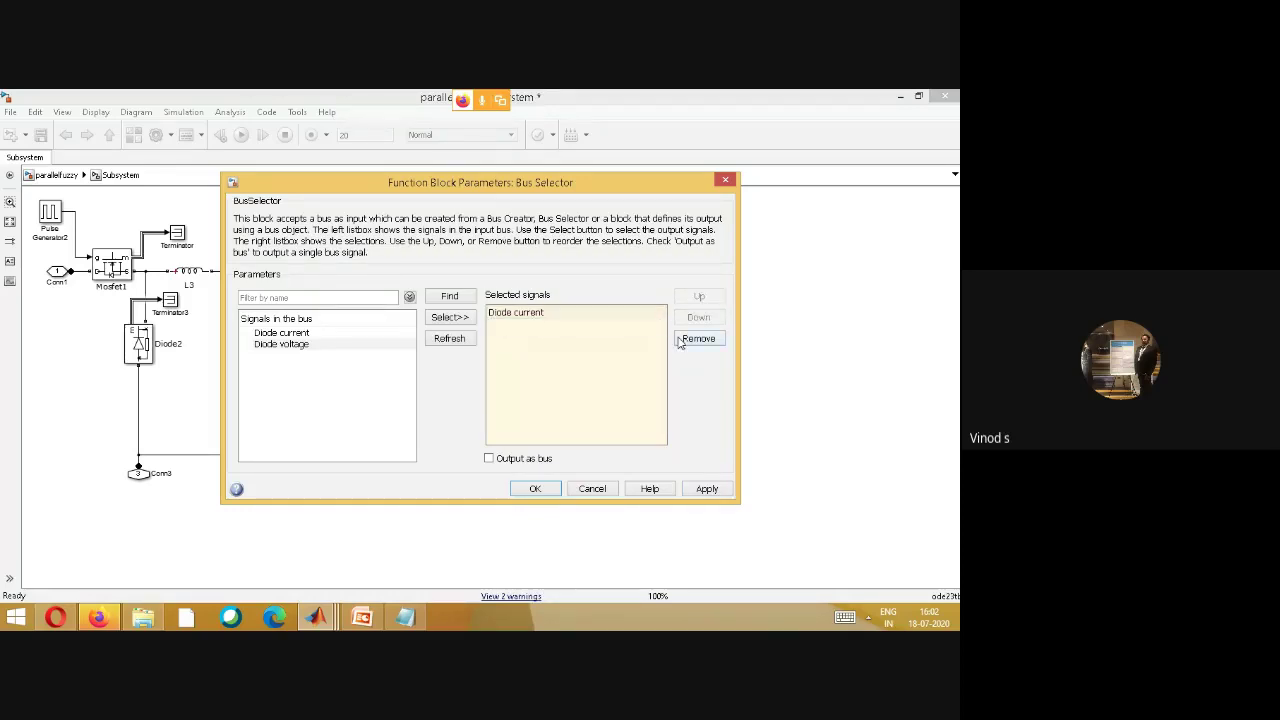
{"action": "left_click", "coordinate": [534, 488]}
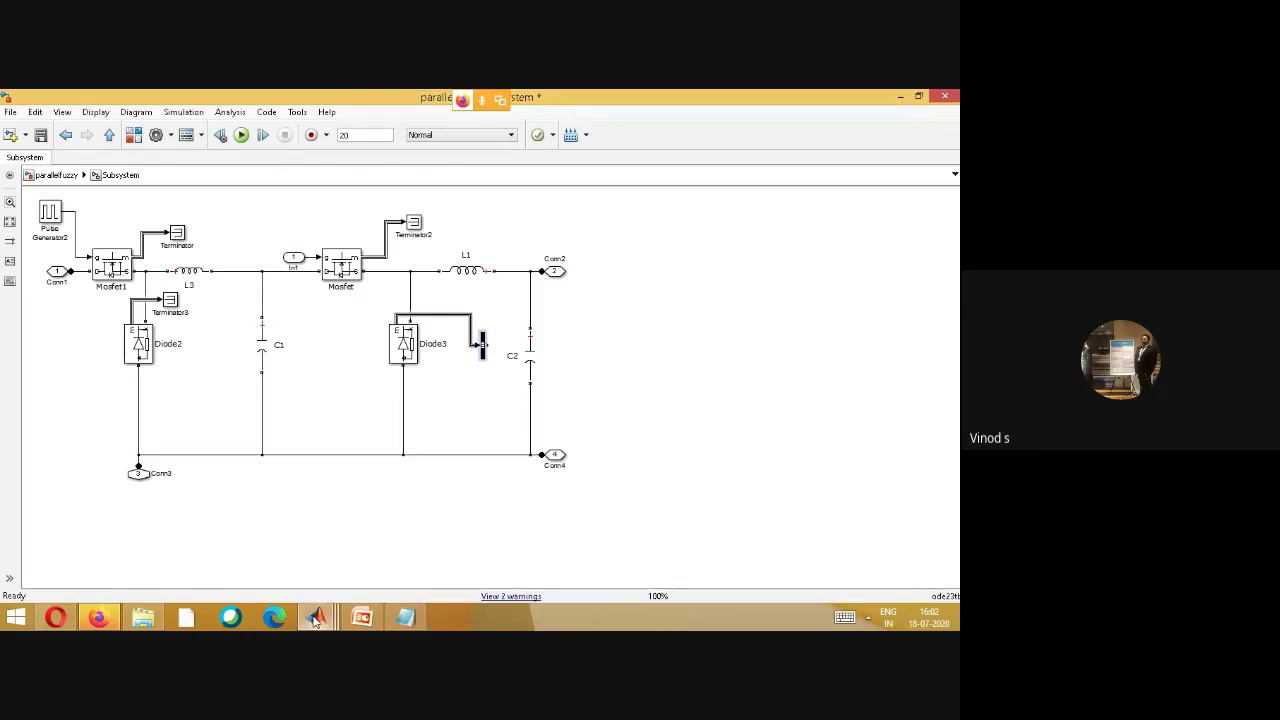
{"action": "mouse_move", "coordinate": [315, 618]}
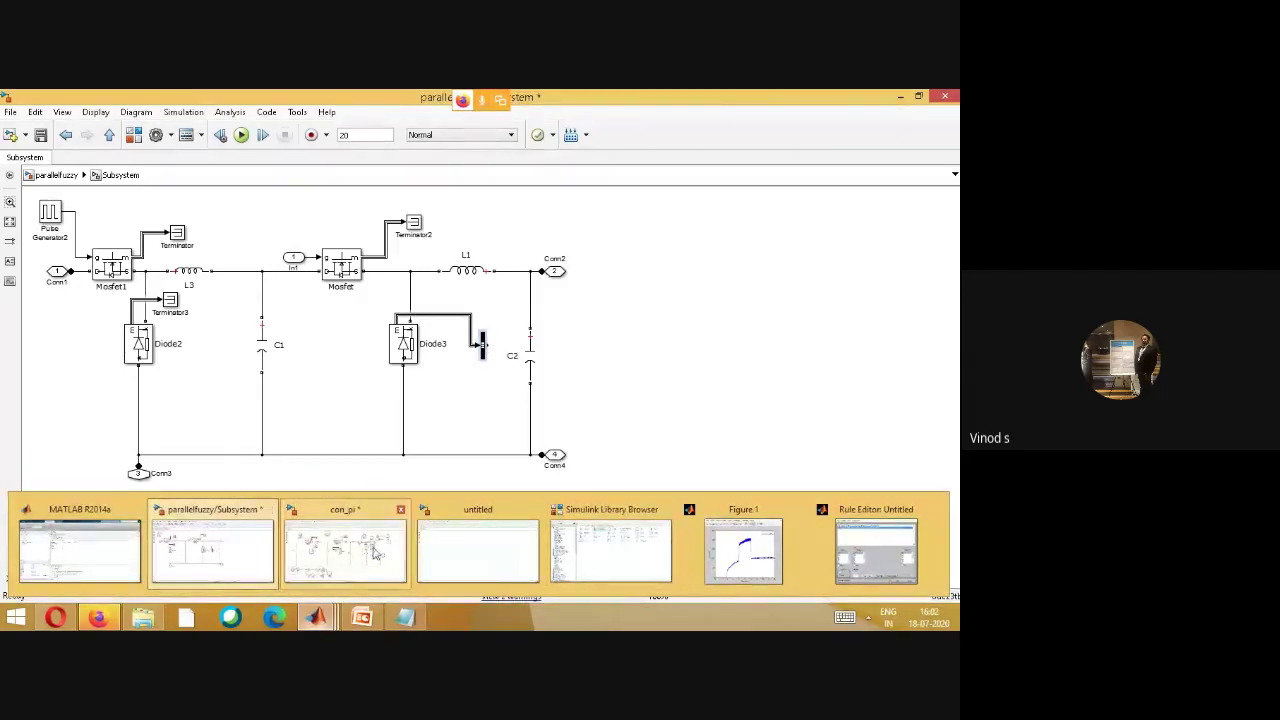
{"action": "left_click", "coordinate": [604, 550]}
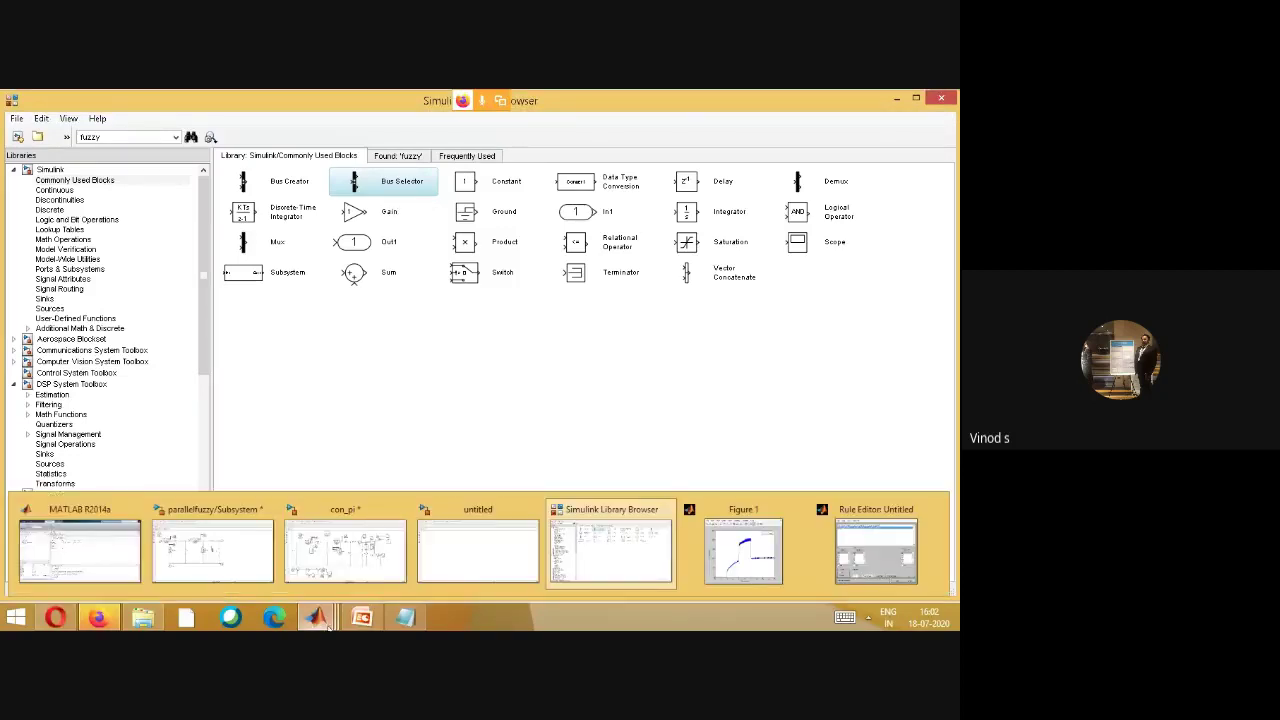
{"action": "mouse_move", "coordinate": [315, 617]}
{"action": "left_click", "coordinate": [212, 550]}
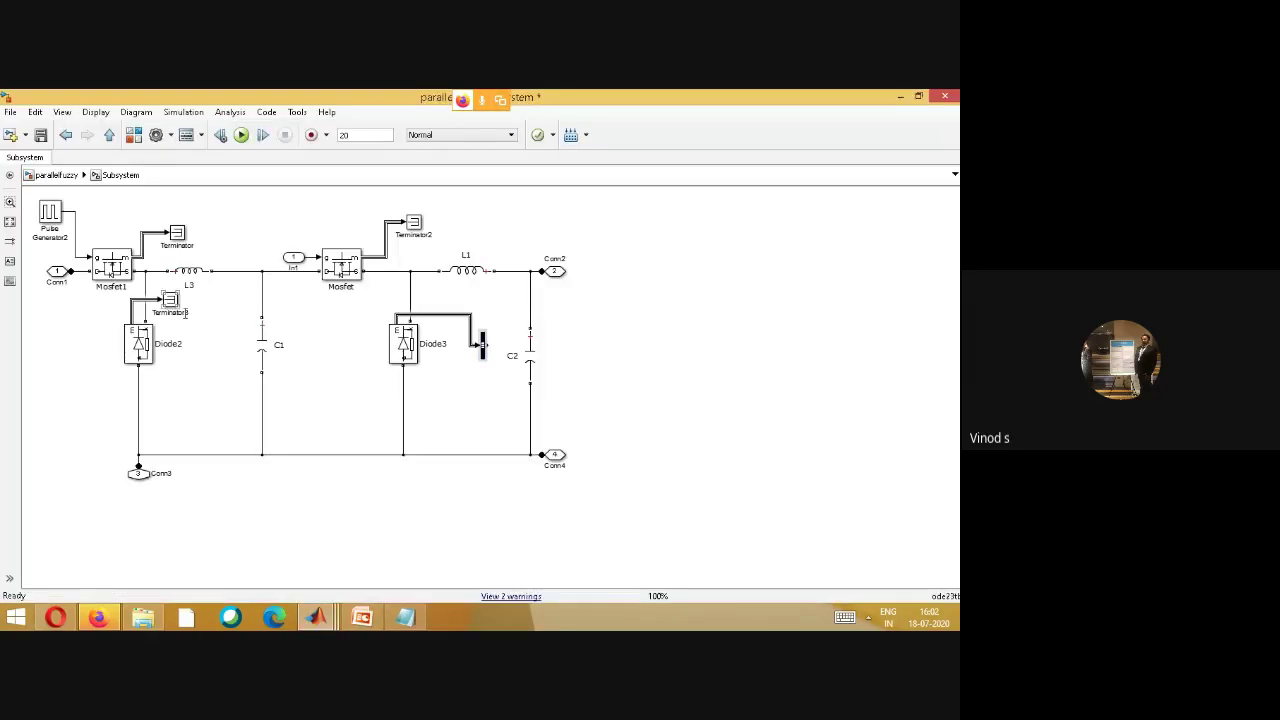
- Open the fuzzy subsystem and compare the Fuzzy Logic Controller's FIS name with the fuzzy variable in the MATLAB workspace
{"action": "left_click", "coordinate": [45, 179]}
{"action": "double_click", "coordinate": [310, 437]}
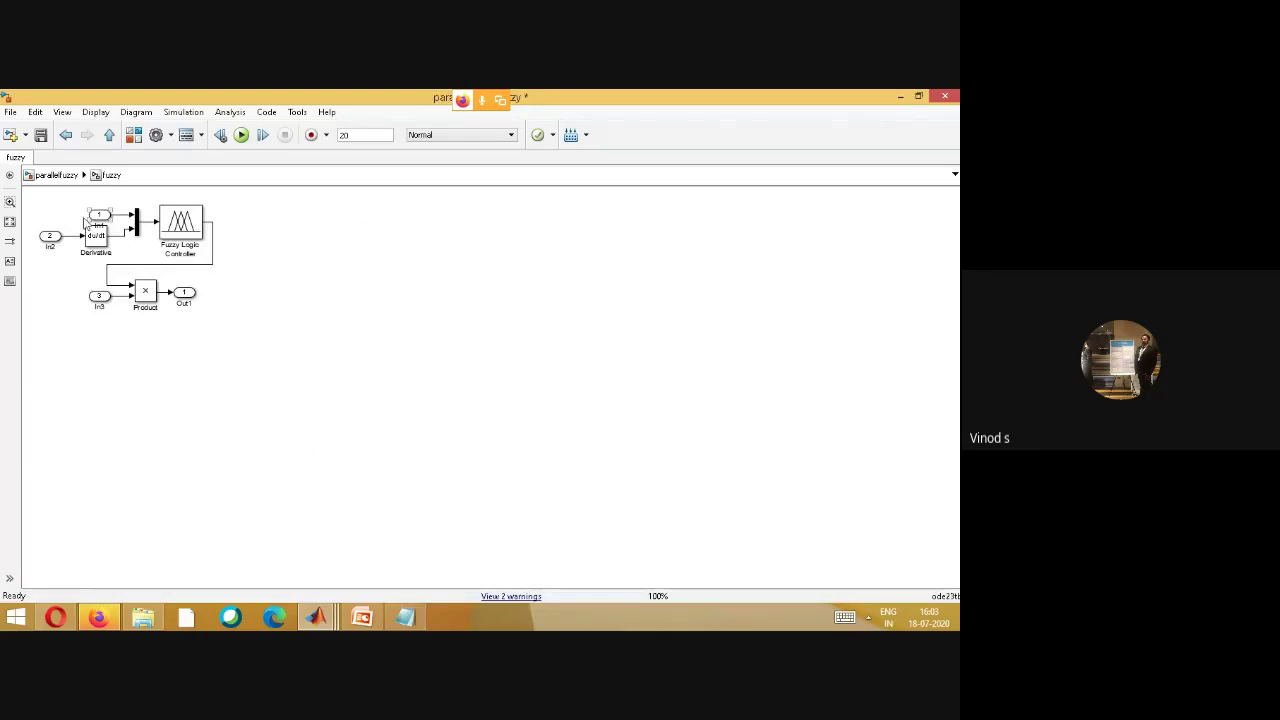
{"action": "double_click", "coordinate": [188, 232]}
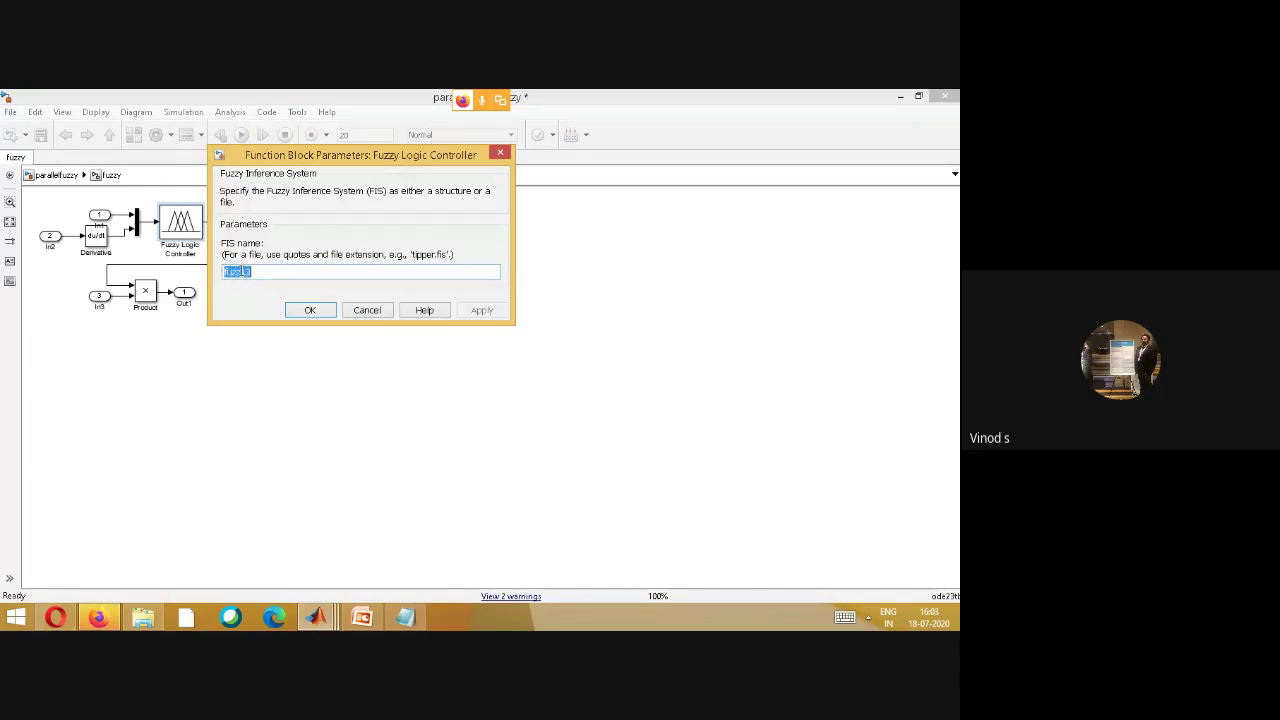
{"action": "mouse_move", "coordinate": [316, 622]}
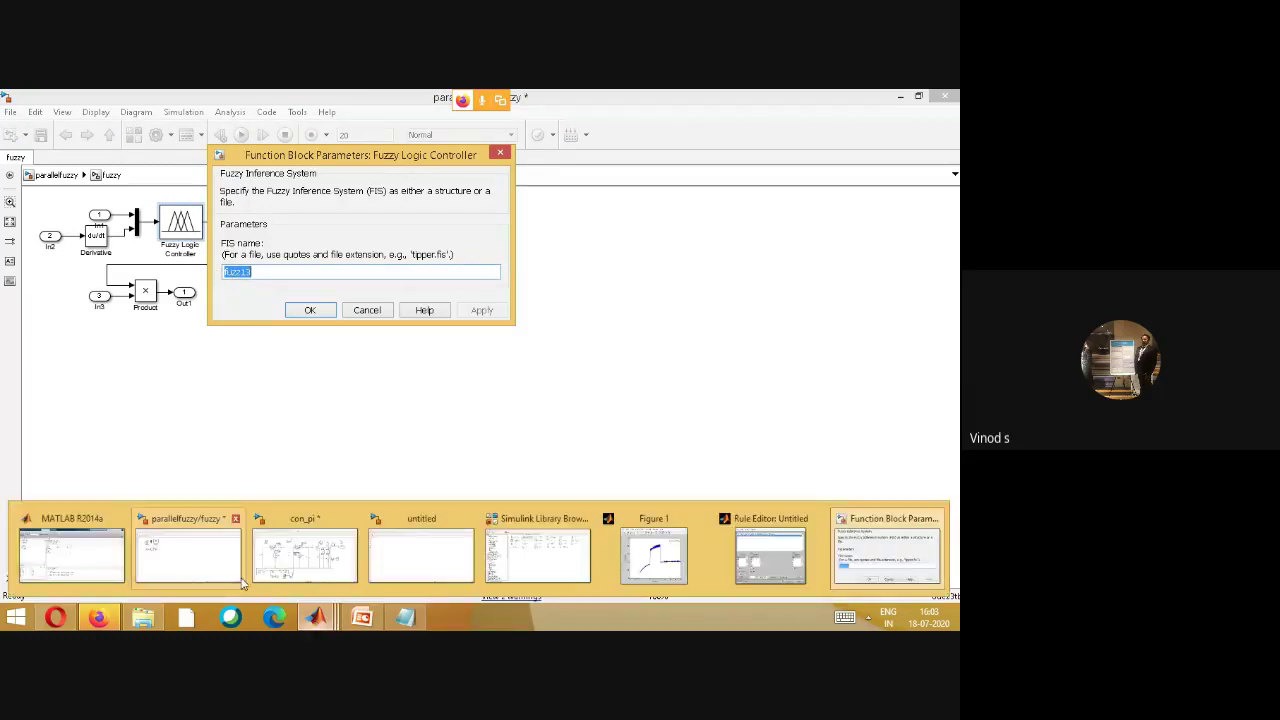
{"action": "left_click", "coordinate": [106, 560]}
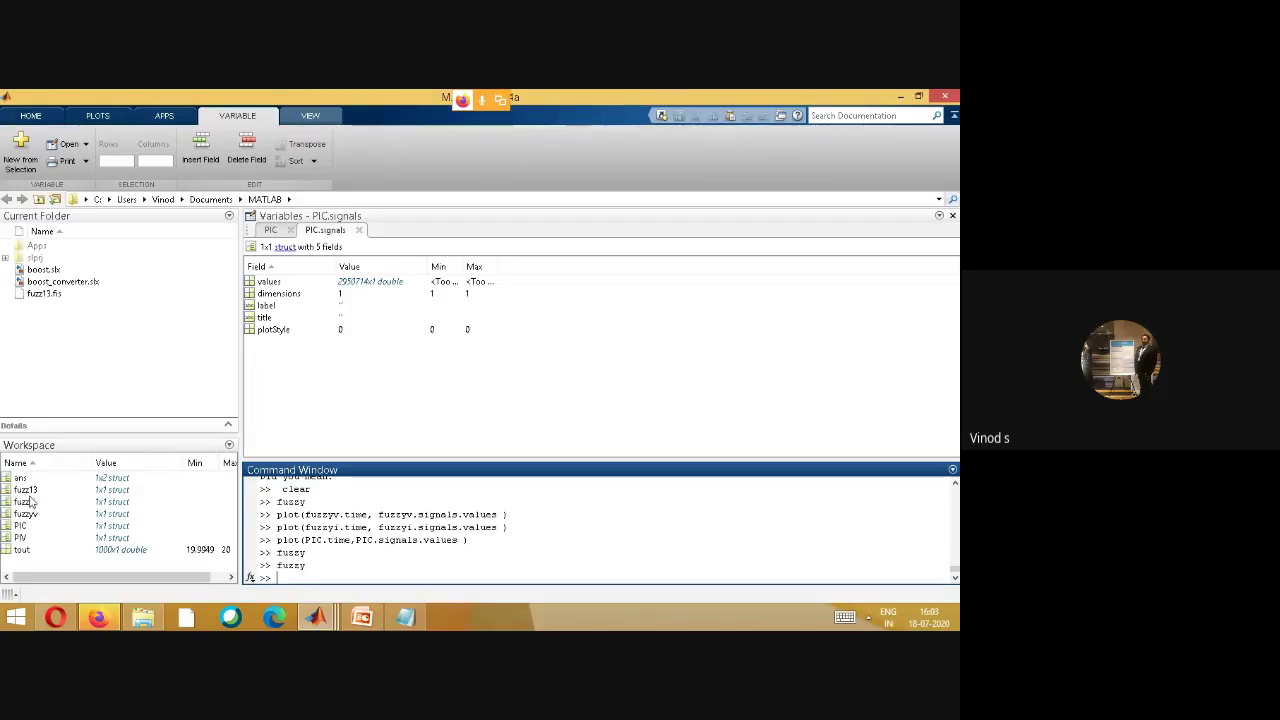
{"action": "mouse_move", "coordinate": [318, 620]}
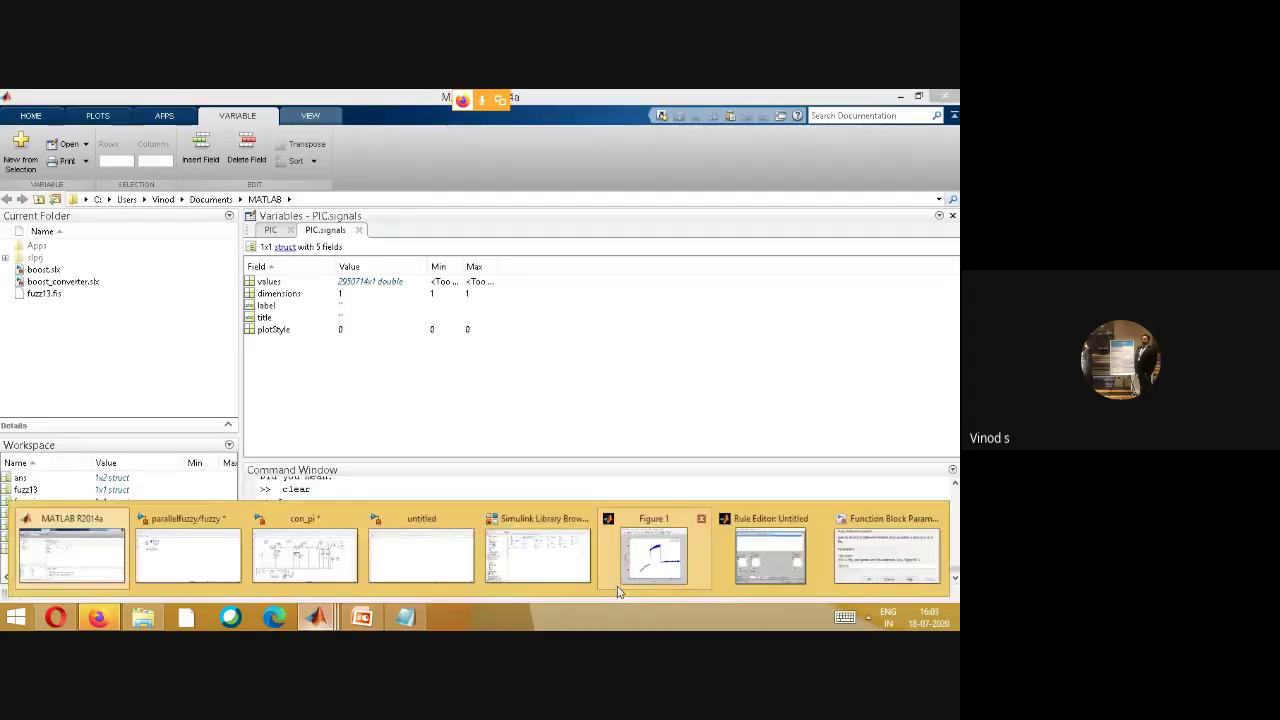
{"action": "left_click", "coordinate": [846, 551]}
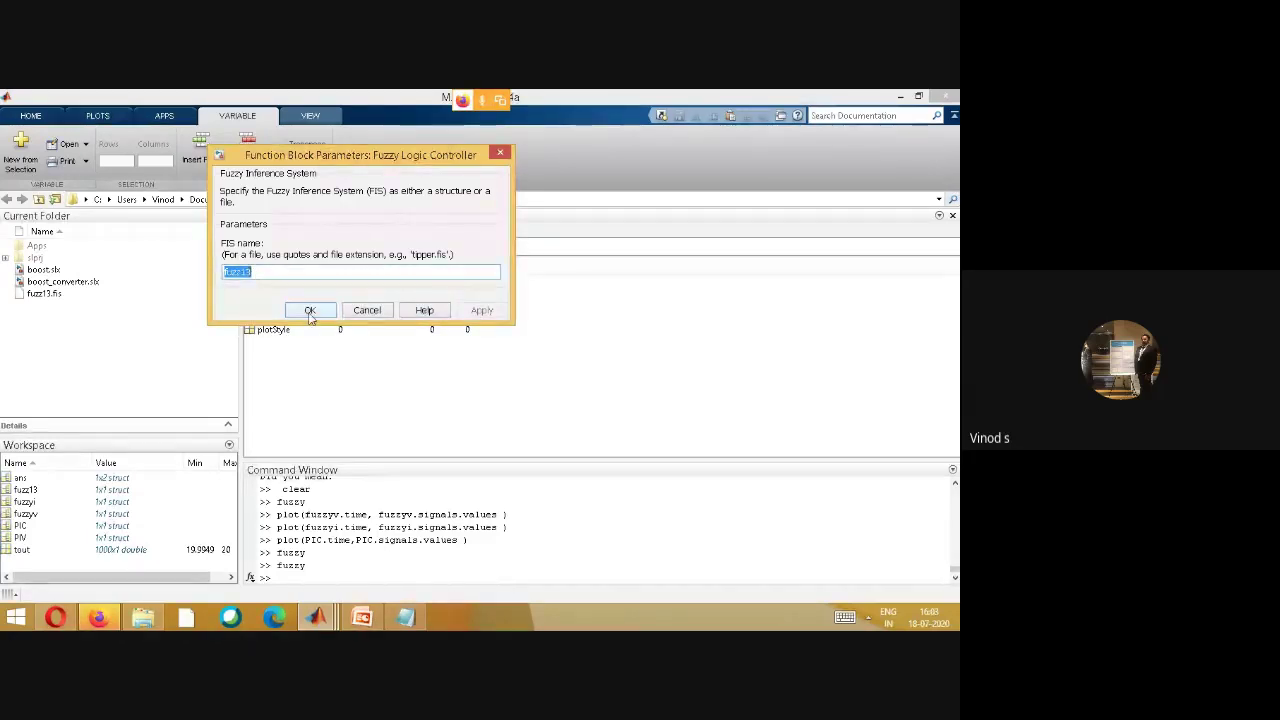
{"action": "left_click", "coordinate": [310, 310]}
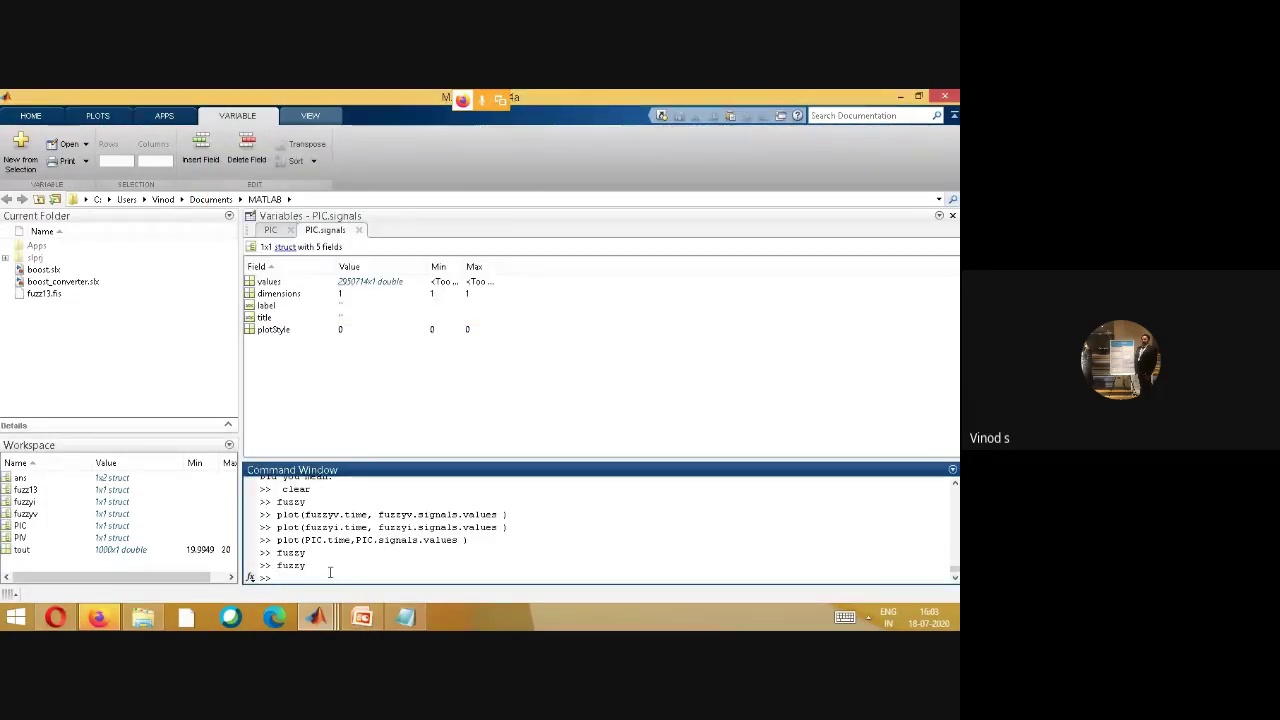
- Close the Rule Editor of the Untitled fuzzy system
{"action": "mouse_move", "coordinate": [315, 617]}
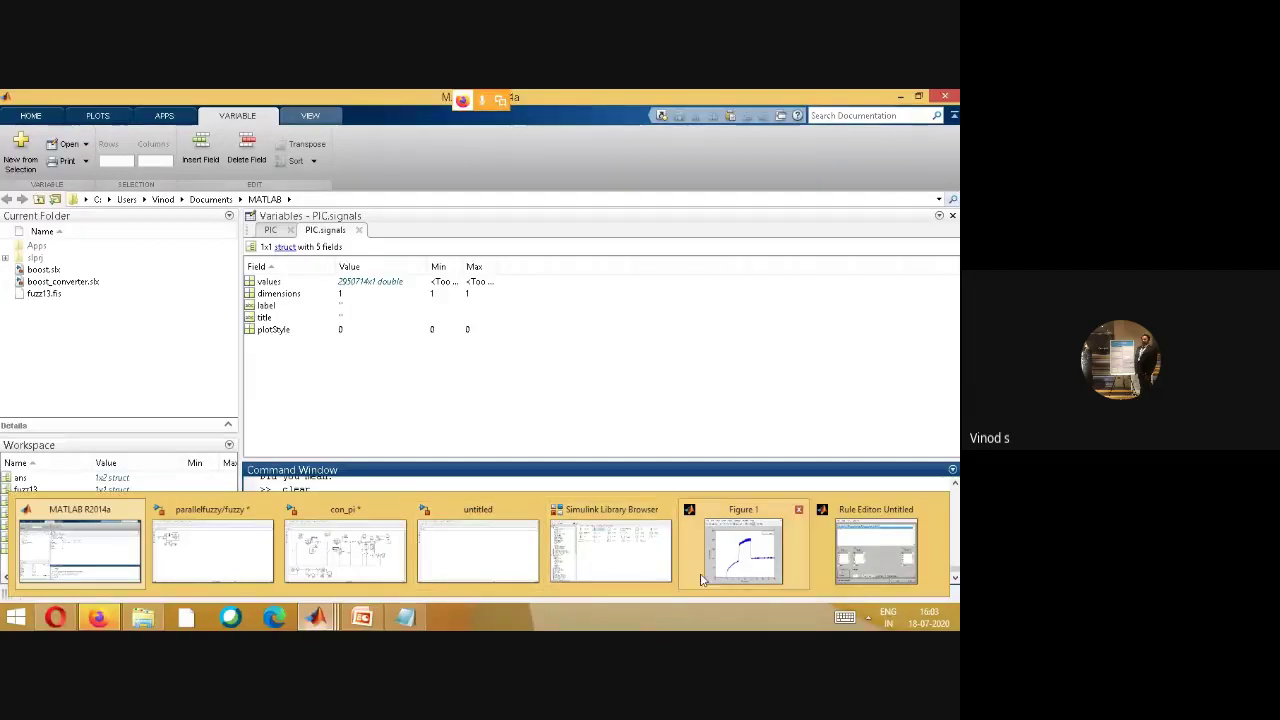
{"action": "left_click", "coordinate": [876, 550]}
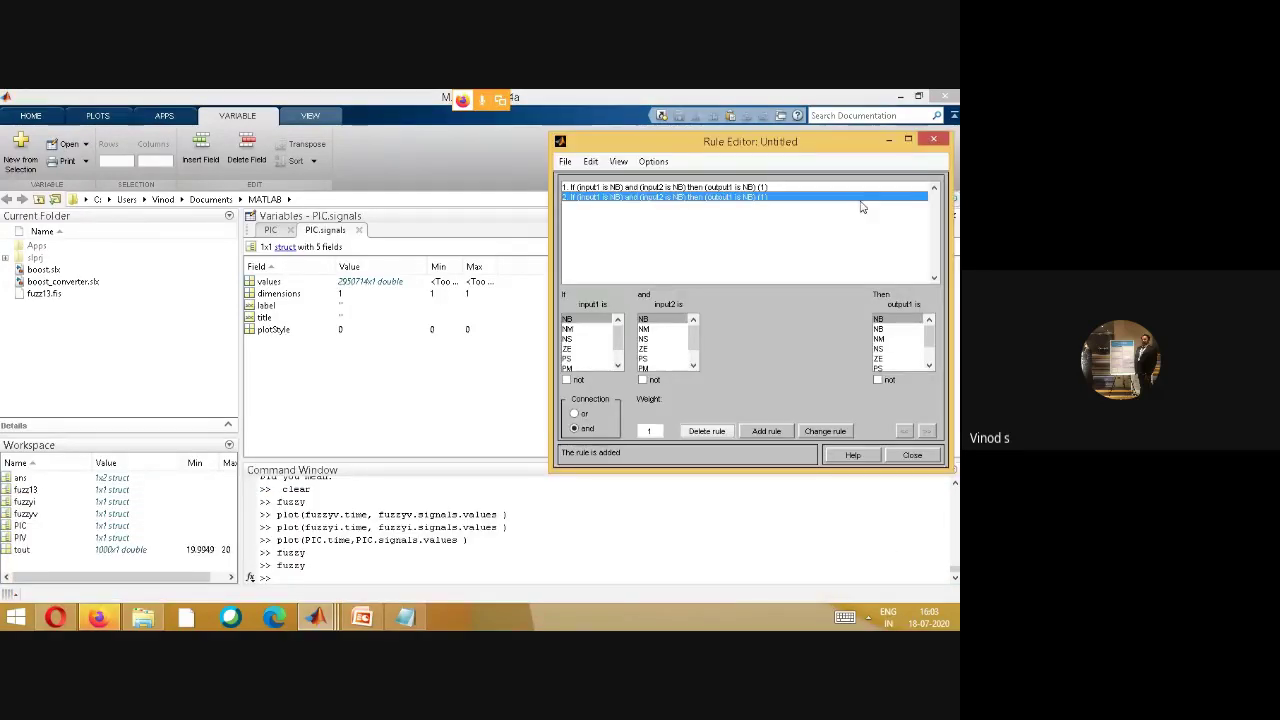
{"action": "left_click", "coordinate": [933, 139]}
{"action": "left_click", "coordinate": [757, 306]}
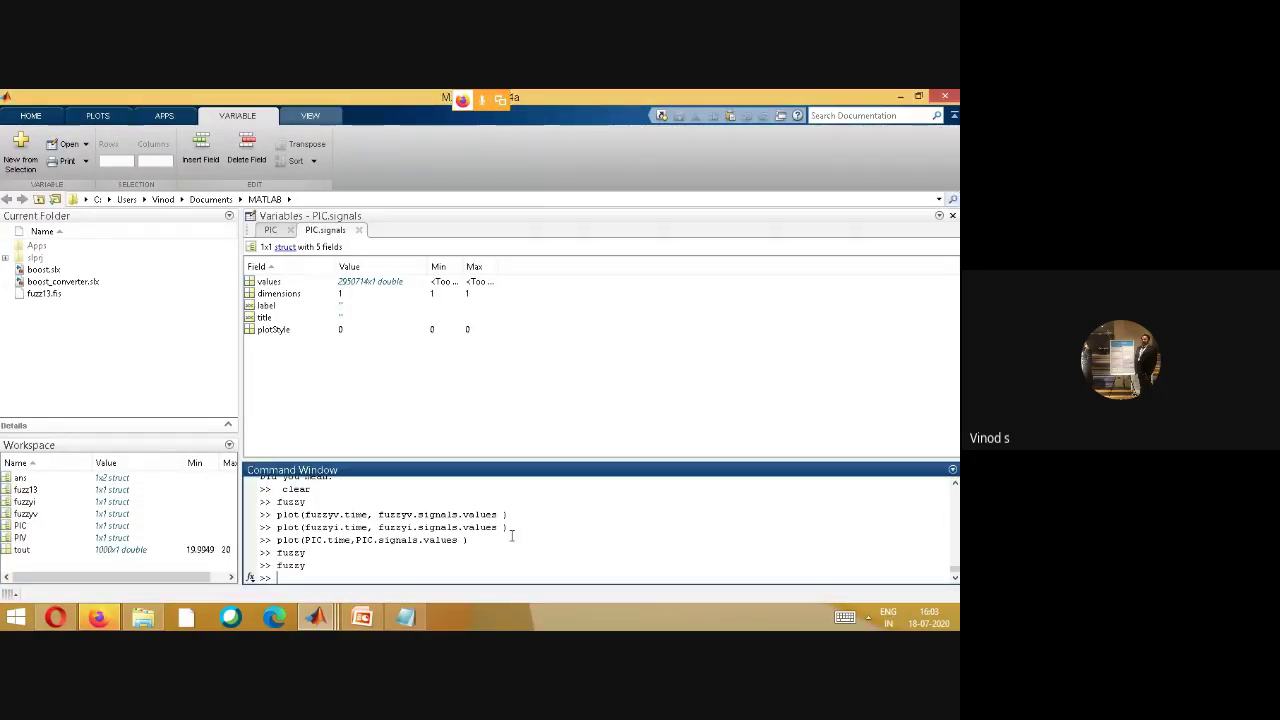
- Return to the parallelfuzzy/fuzzy subsystem and check the FIS name in the Fuzzy Logic Controller's parameters
{"action": "mouse_move", "coordinate": [315, 617]}
{"action": "left_click", "coordinate": [243, 545]}
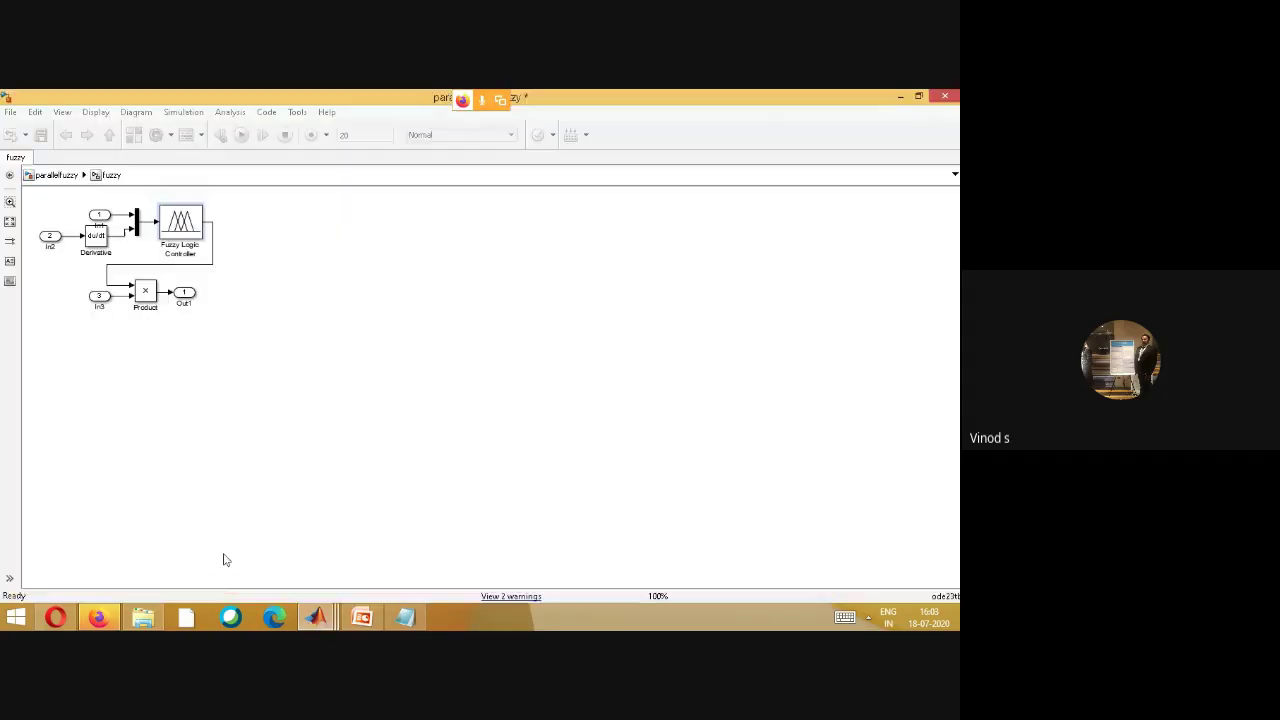
{"action": "double_click", "coordinate": [176, 217]}
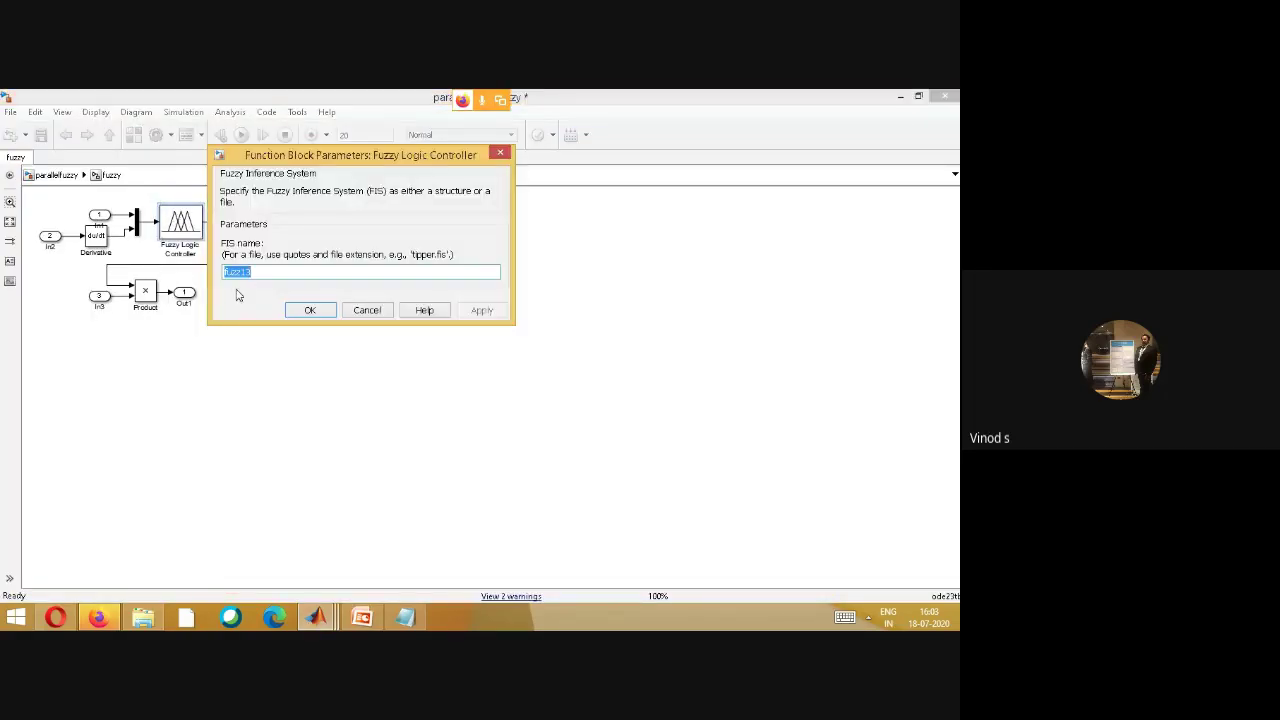
{"action": "left_click", "coordinate": [306, 314]}
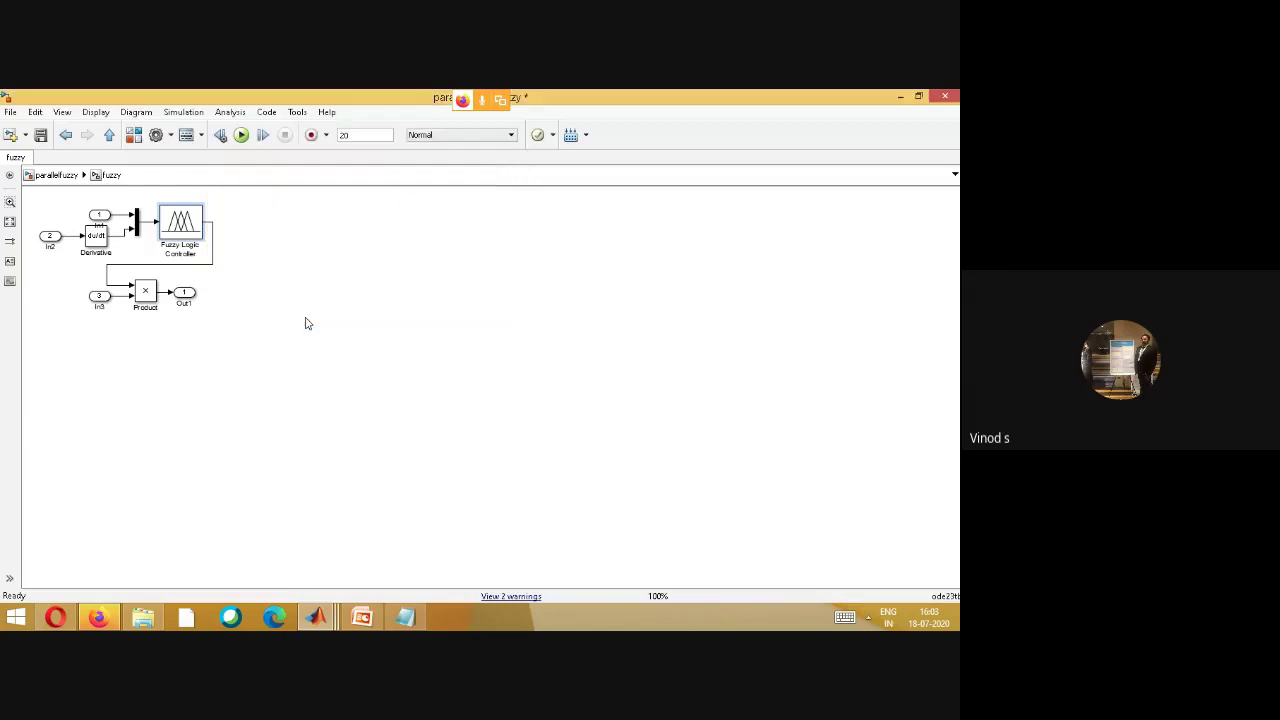
- Return to the converter Subsystem and delete the Bus Selector connected to Diode3
{"action": "left_click", "coordinate": [55, 176]}
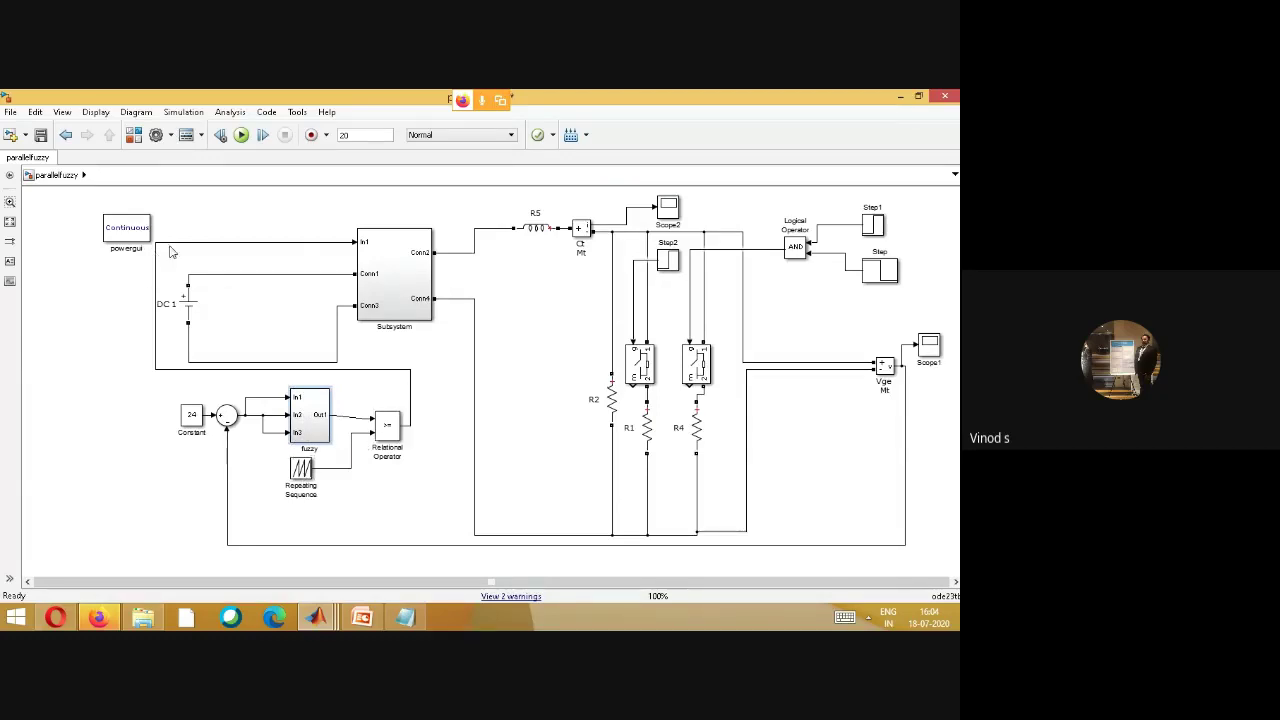
{"action": "double_click", "coordinate": [376, 258]}
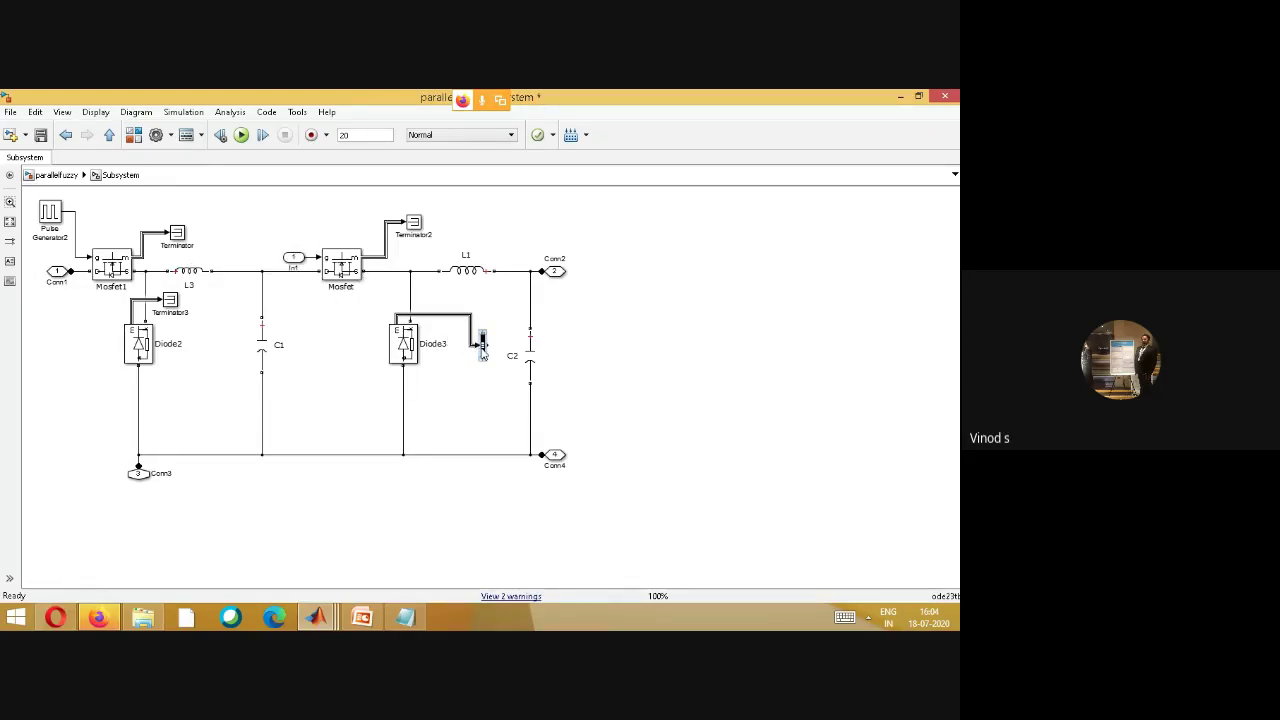
{"action": "key", "text": "Delete"}
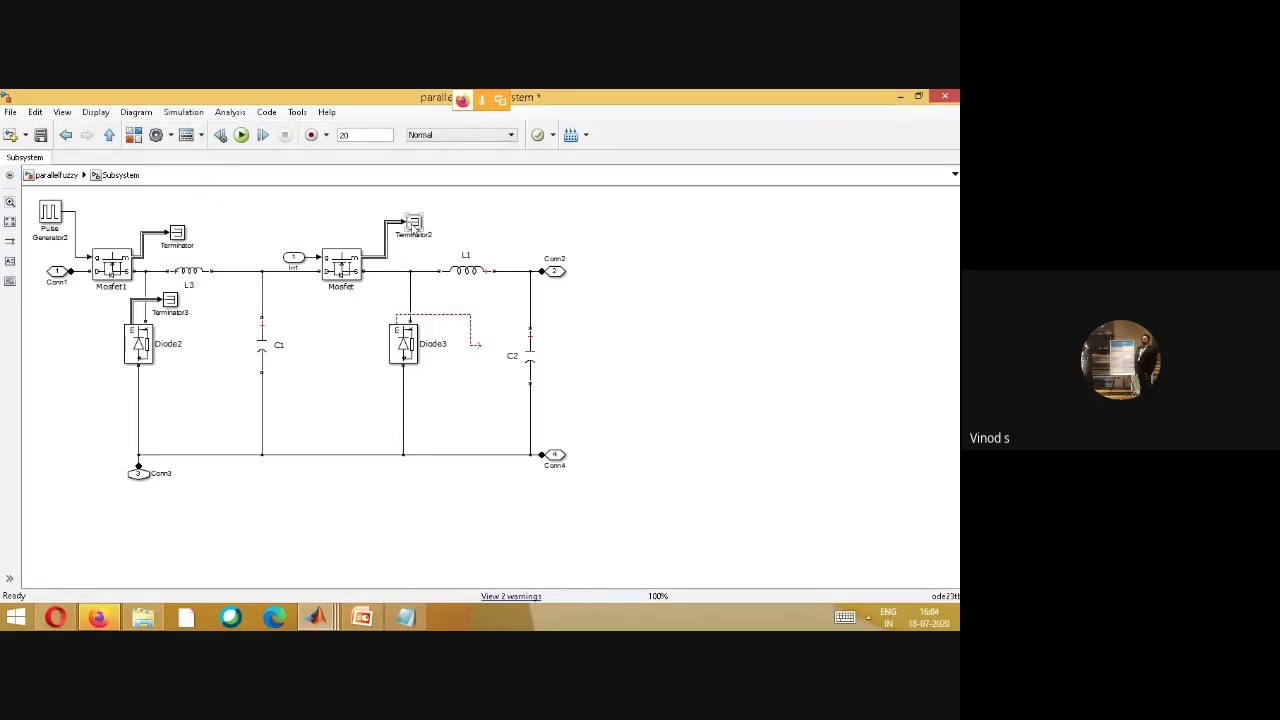
- Terminate Diode3's open measurement output with a copy of Terminator2, and return to the top level of the parallelfuzzy model
{"action": "left_click_drag", "start_coordinate": [414, 226], "coordinate": [491, 347]}
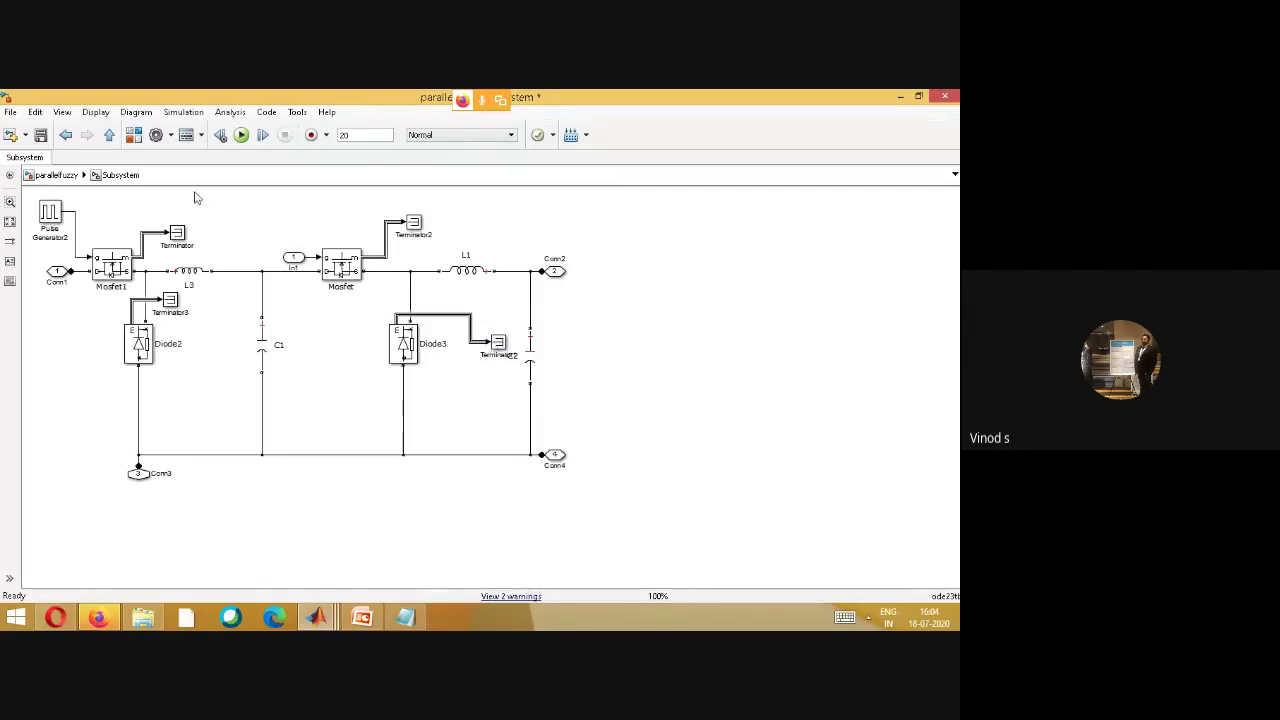
{"action": "left_click", "coordinate": [52, 176]}
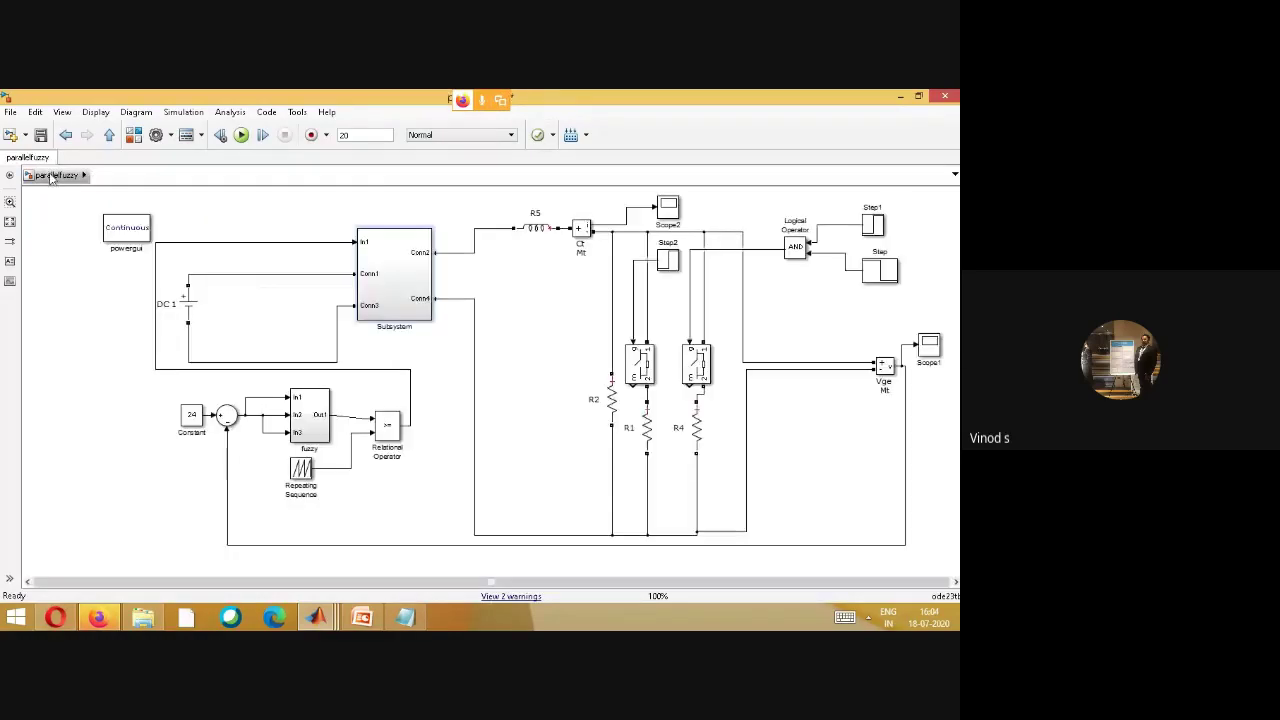
- Reopen the converter Subsystem and check the amplitude, period and pulse width in Pulse Generator2's parameters
{"action": "double_click", "coordinate": [378, 280]}
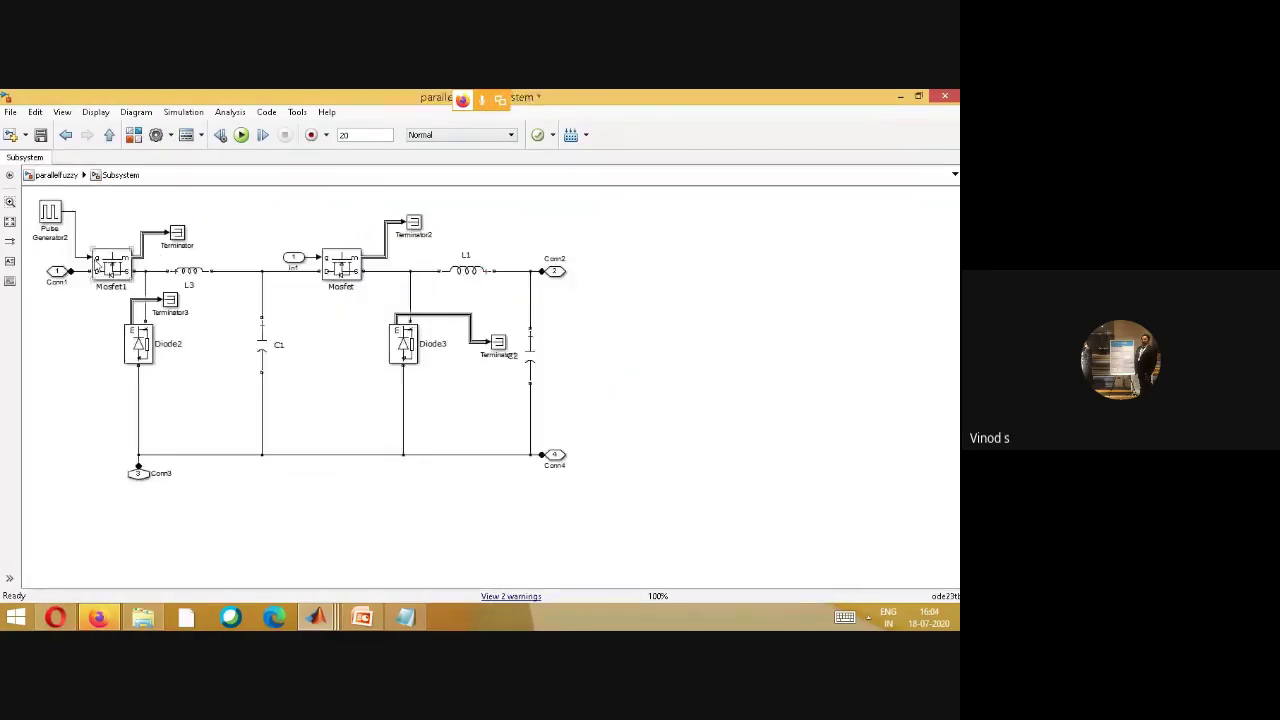
{"action": "double_click", "coordinate": [51, 214]}
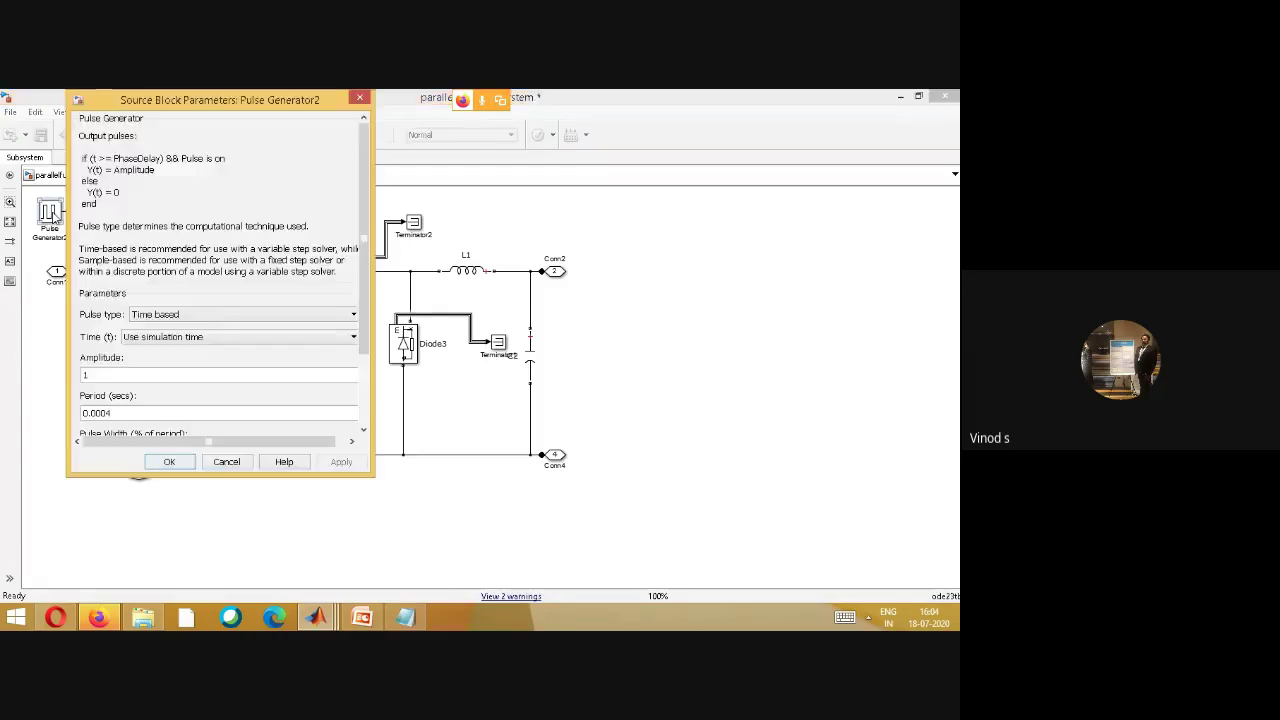
{"action": "scroll", "coordinate": [333, 420], "scroll_direction": "down", "scroll_amount": 2}
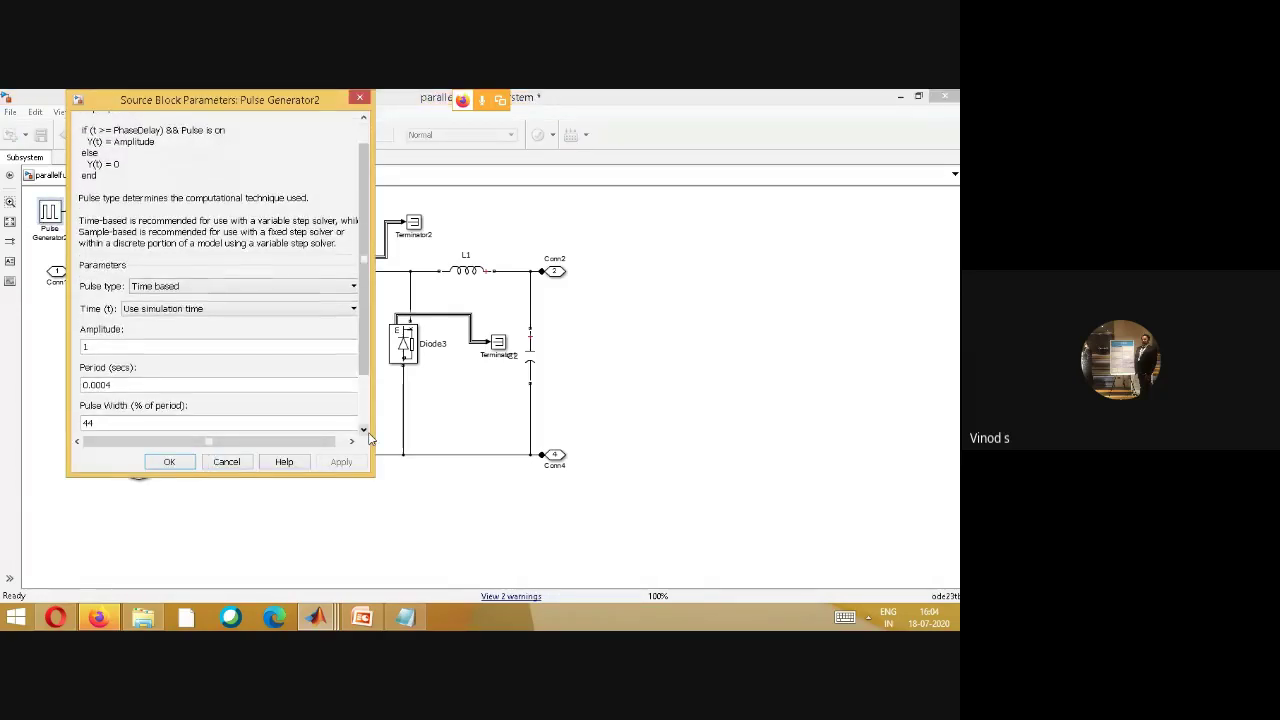
{"action": "left_click", "coordinate": [169, 462]}
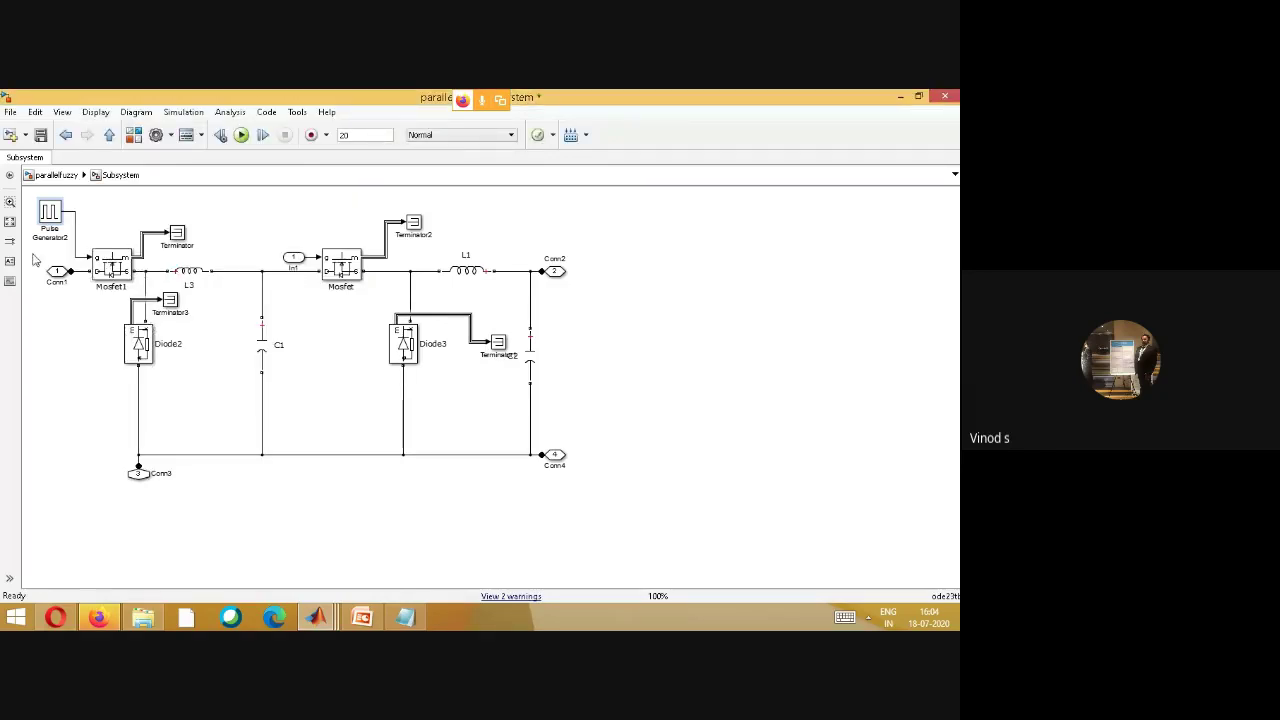
- Return to the top level of the parallelfuzzy model and open Scope1 at the voltage measurement output
{"action": "left_click", "coordinate": [57, 176]}
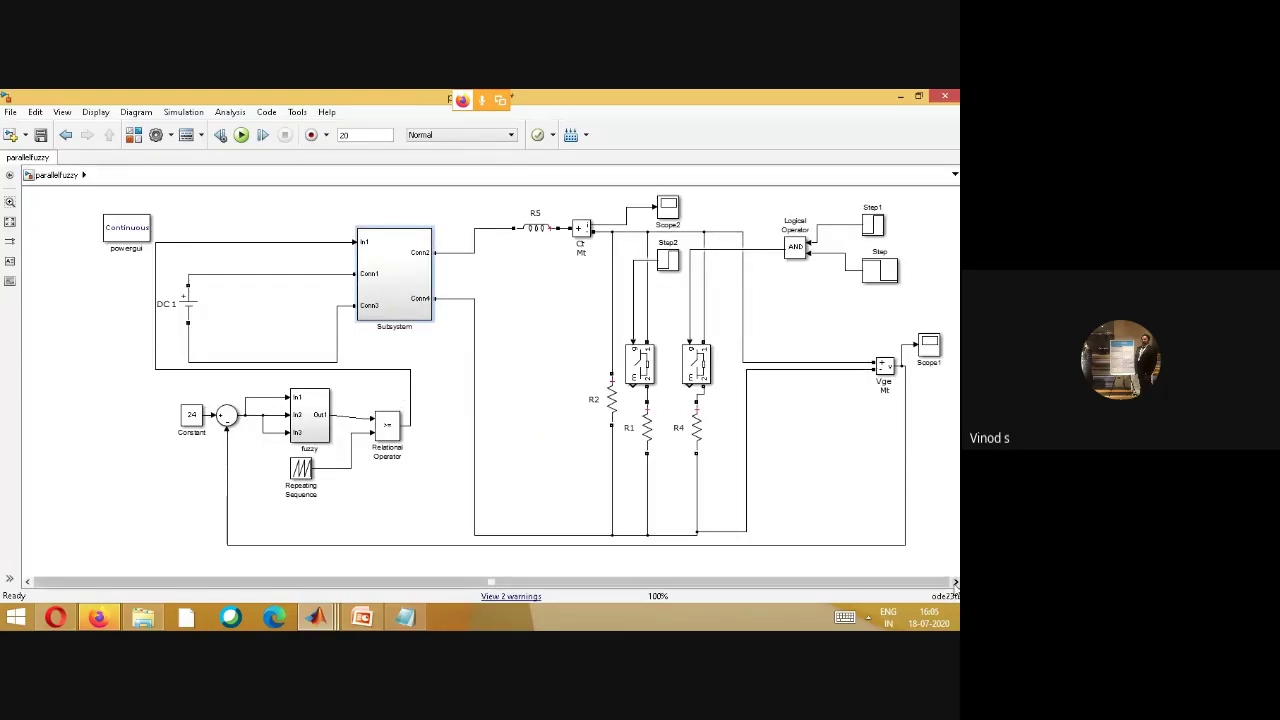
{"action": "double_click", "coordinate": [930, 340]}
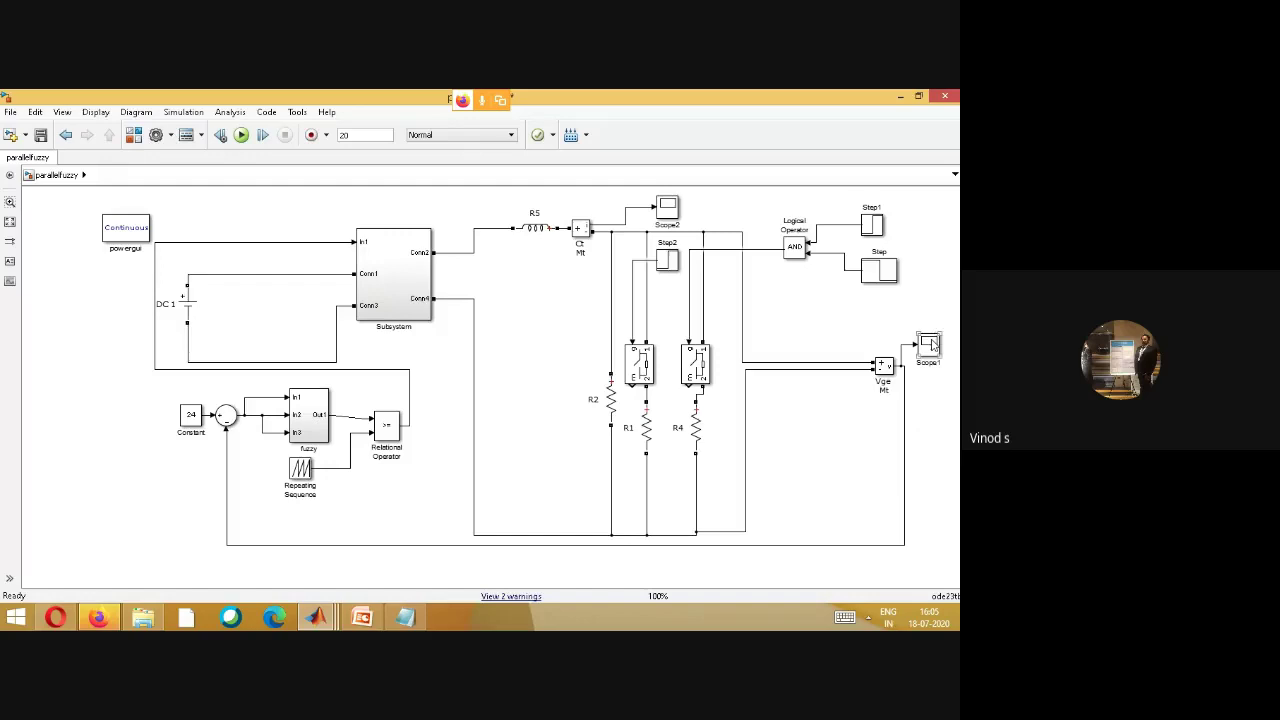